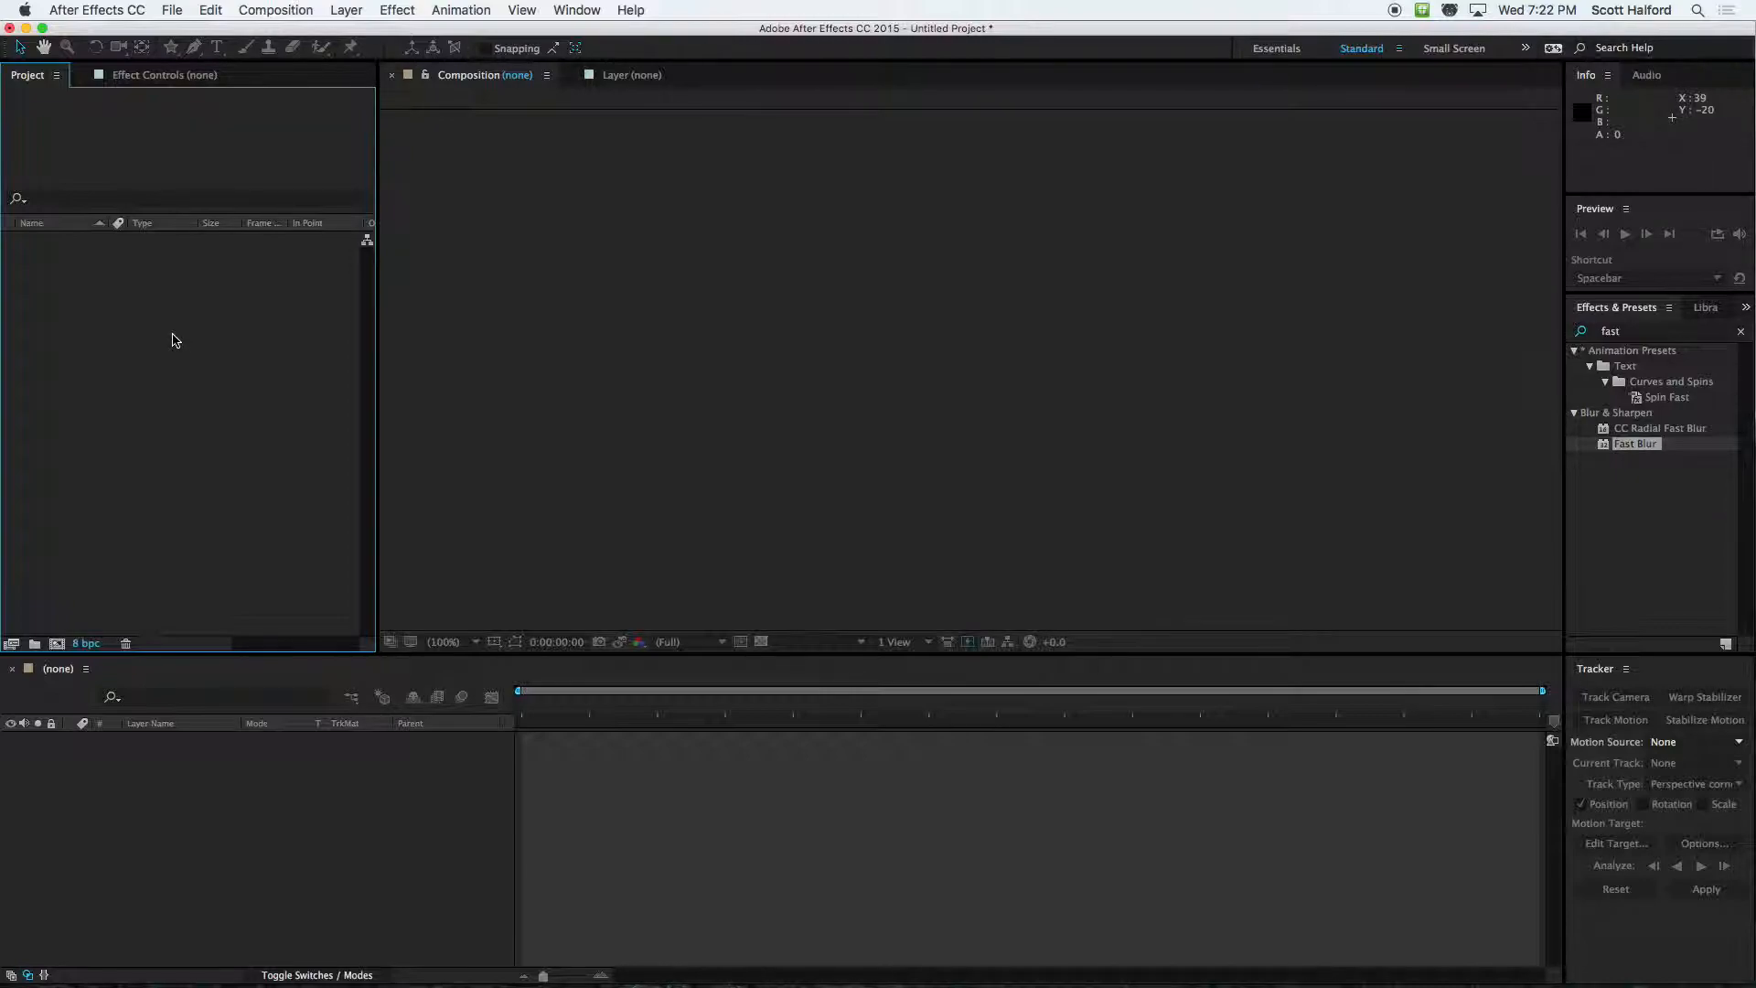
Create a composition with the HDV/HDTV 720 29.97 preset and a duration of 20 seconds
key("super+n")
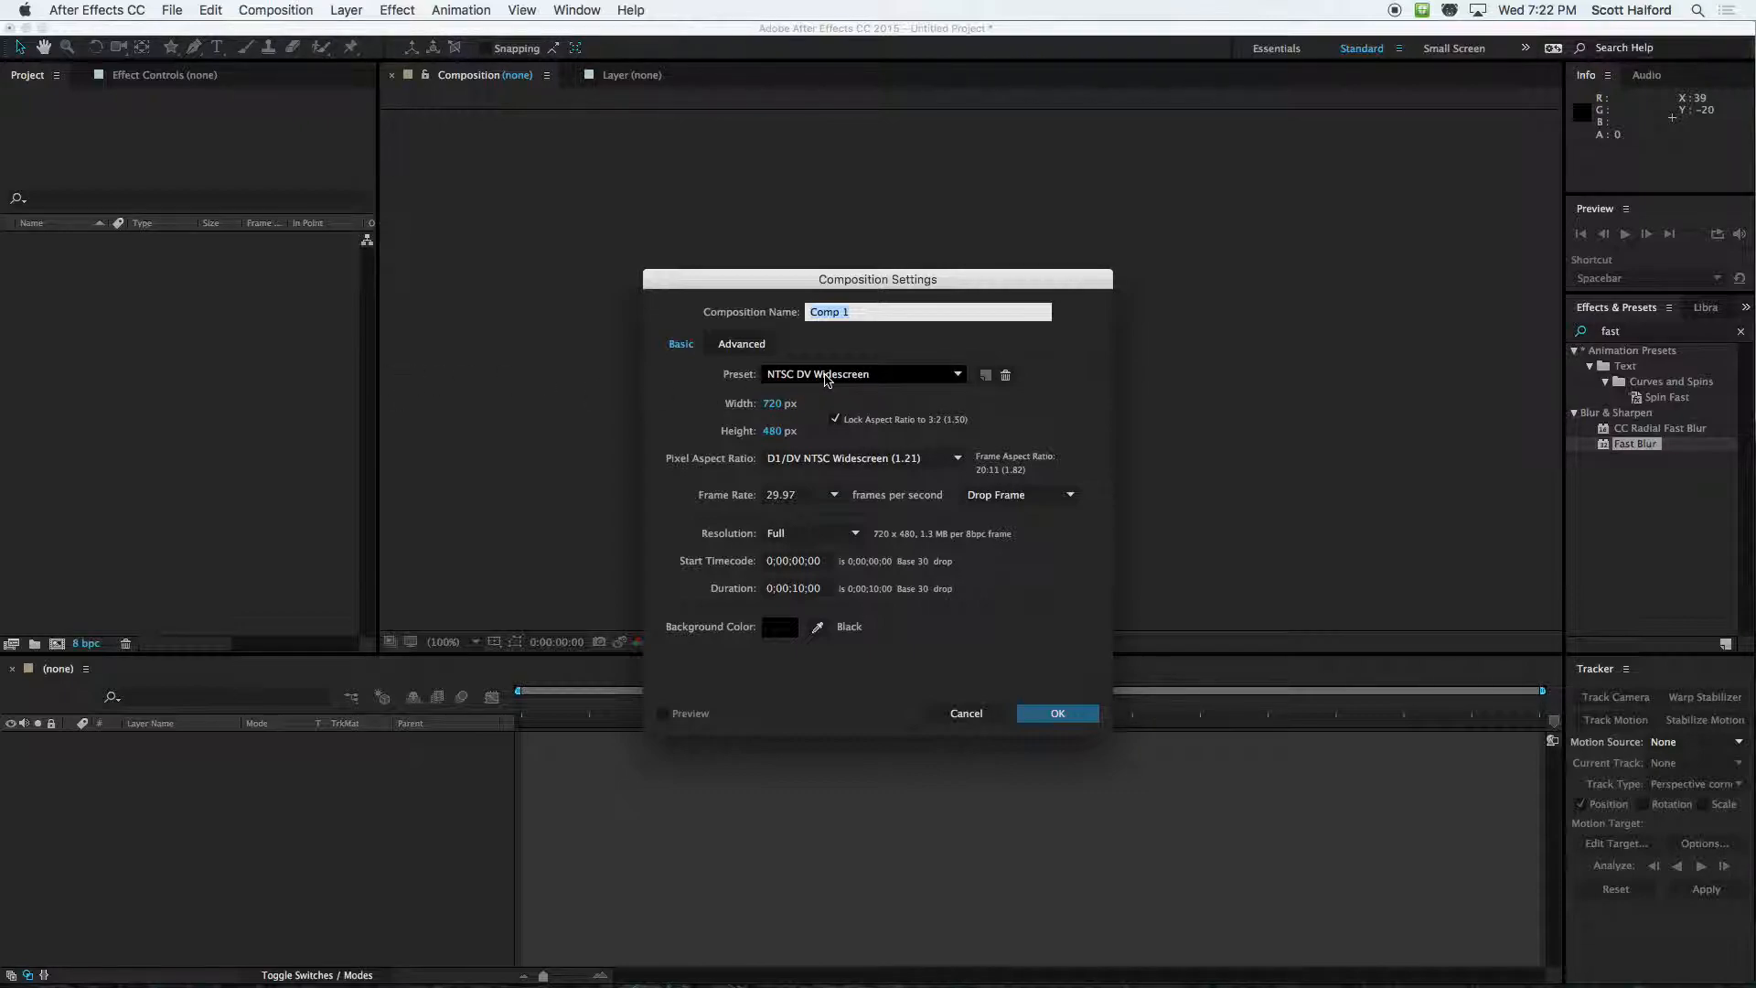
left_click(805, 378)
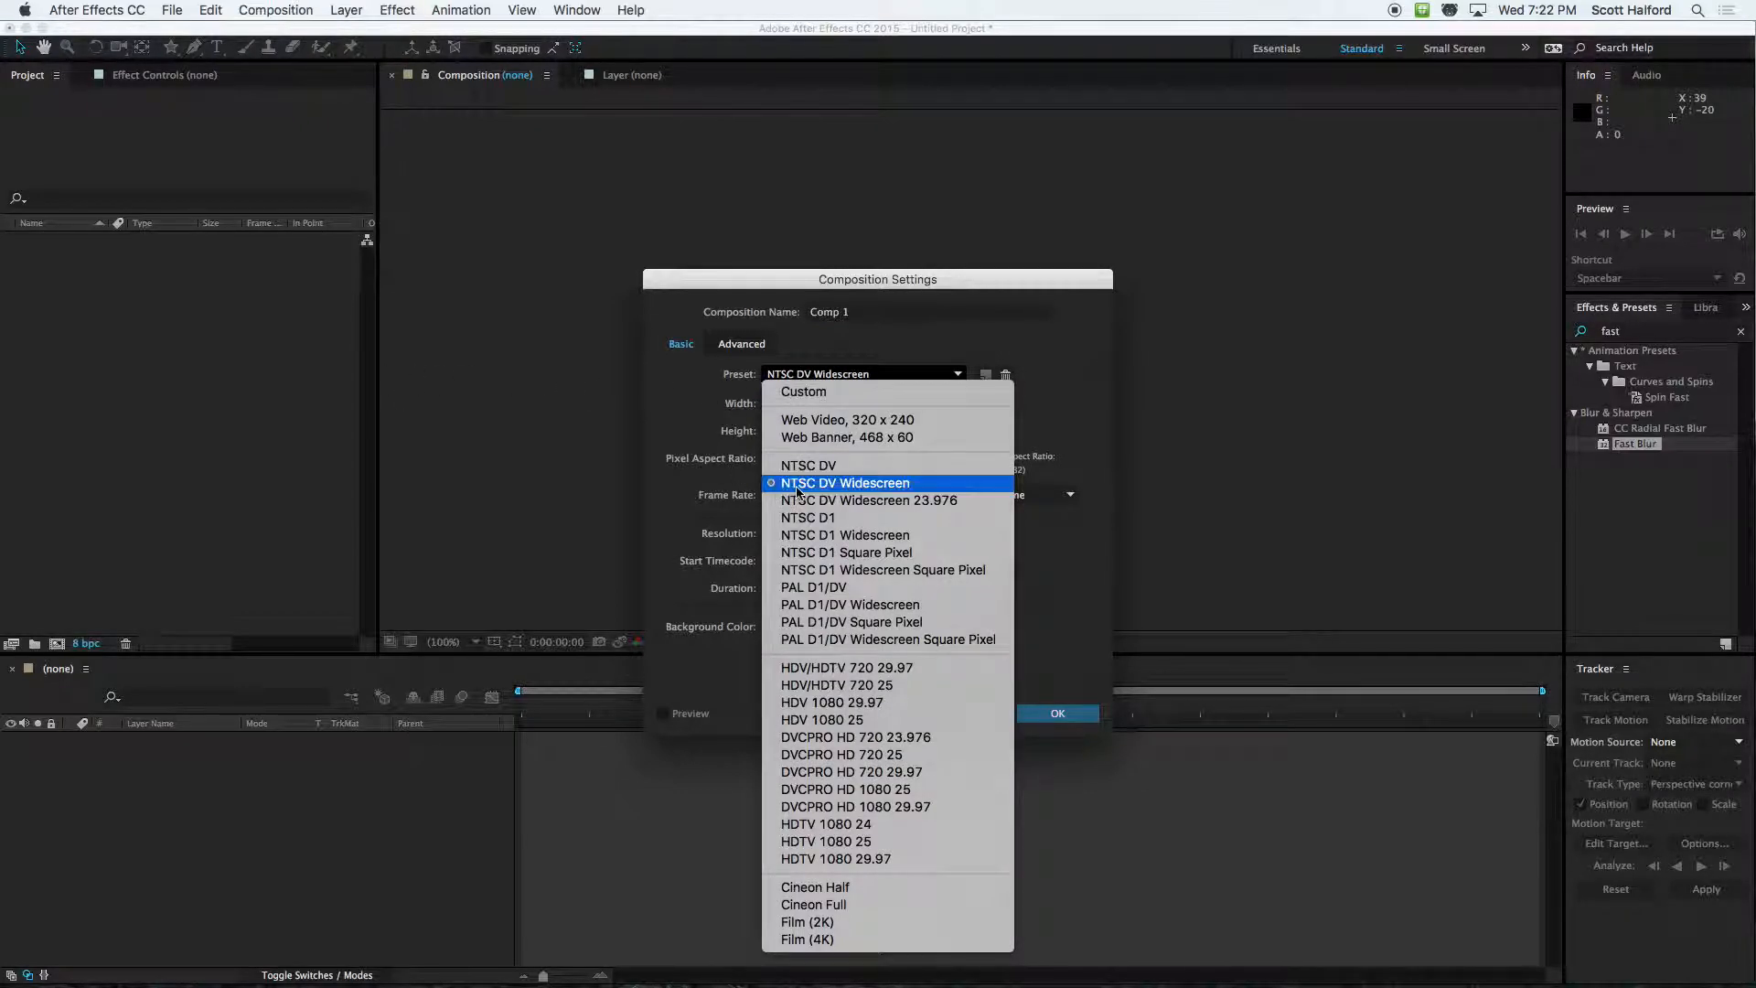
left_click(804, 467)
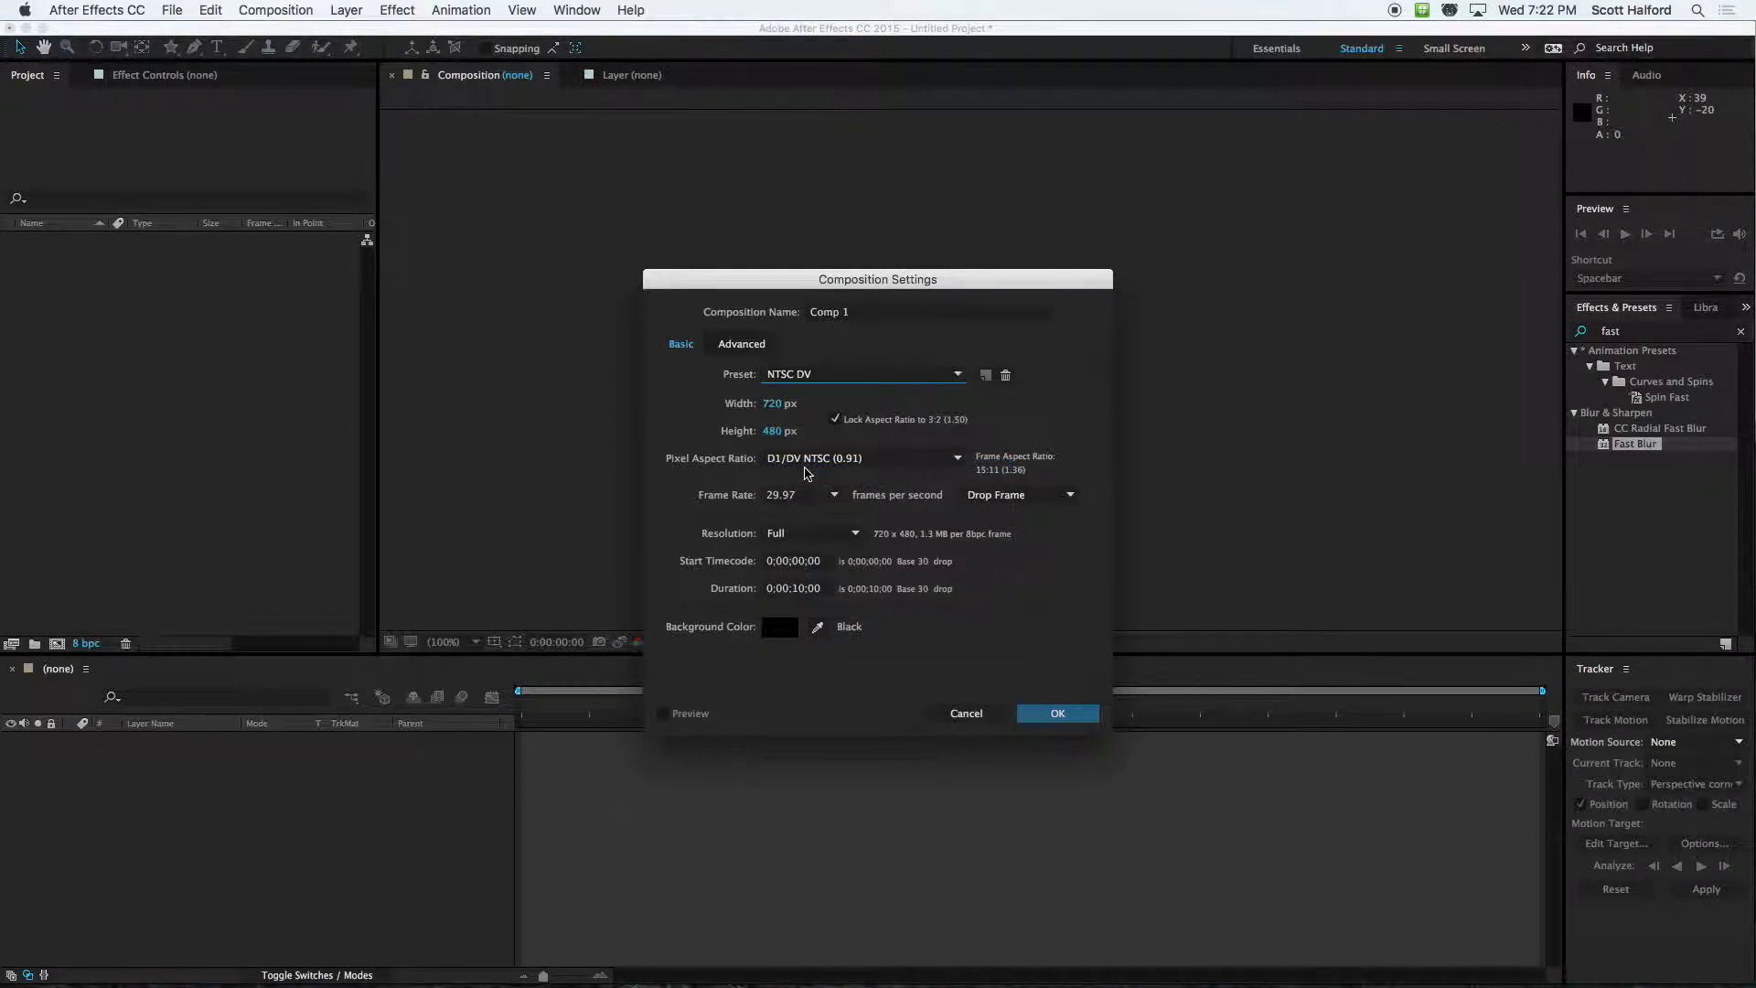
left_click(833, 374)
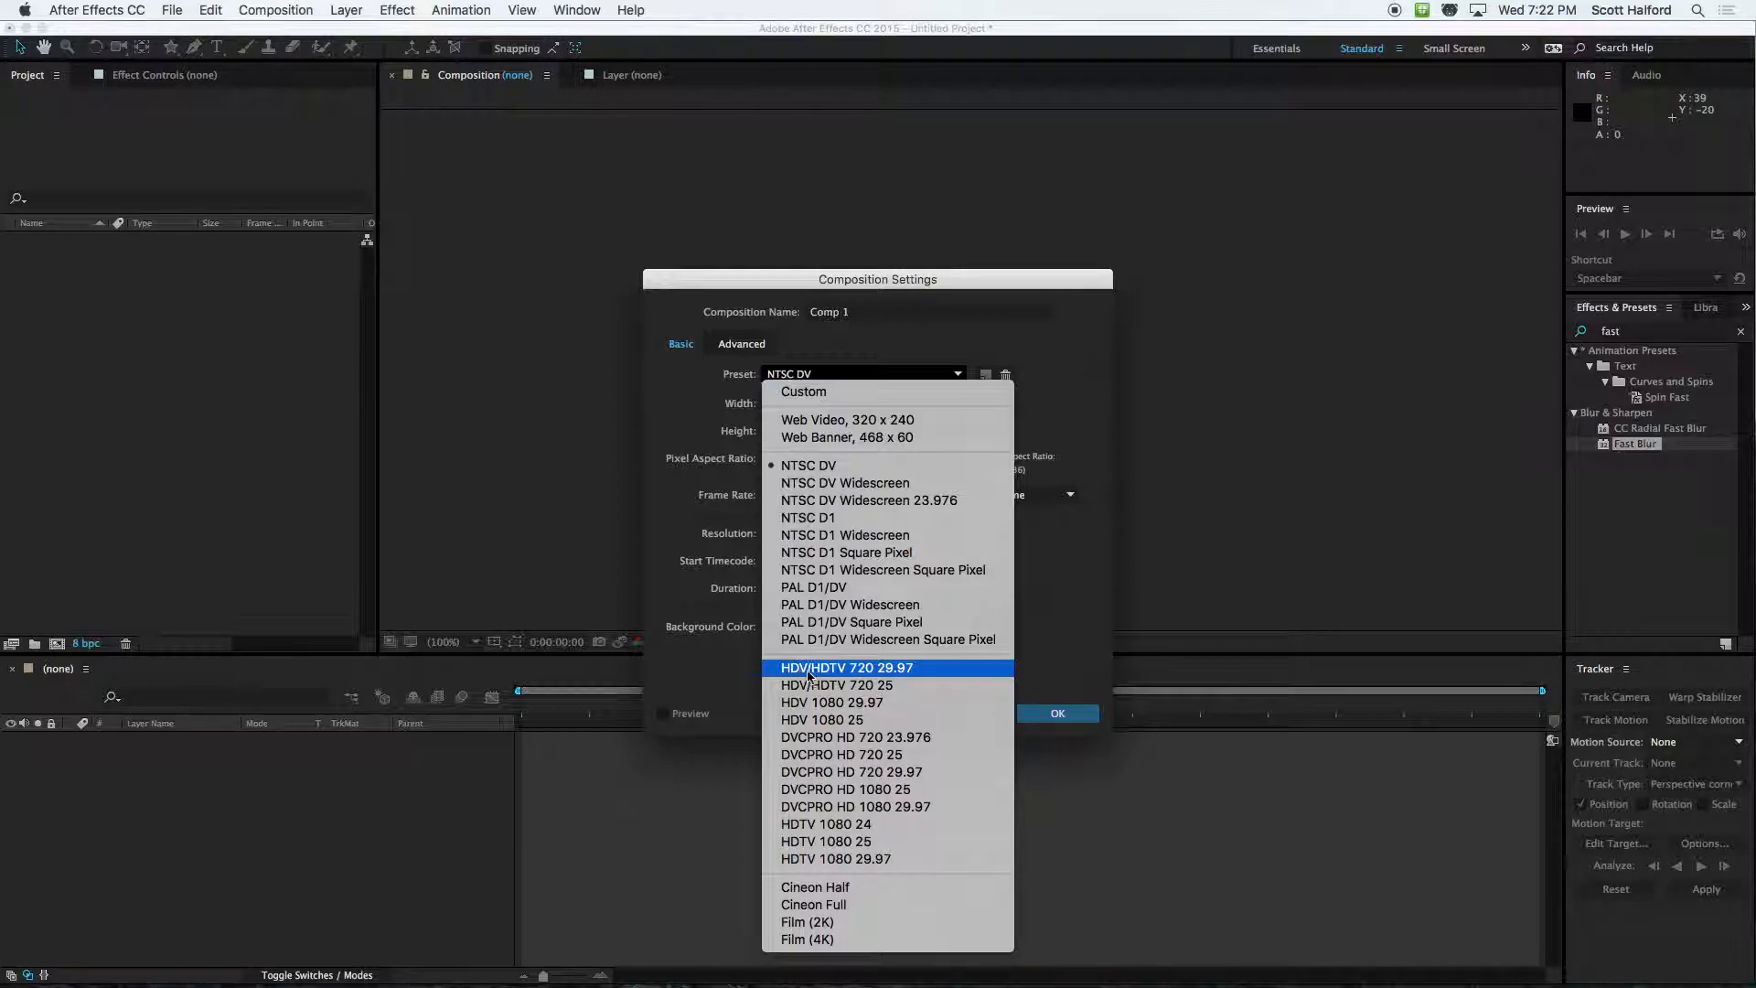
left_click(857, 677)
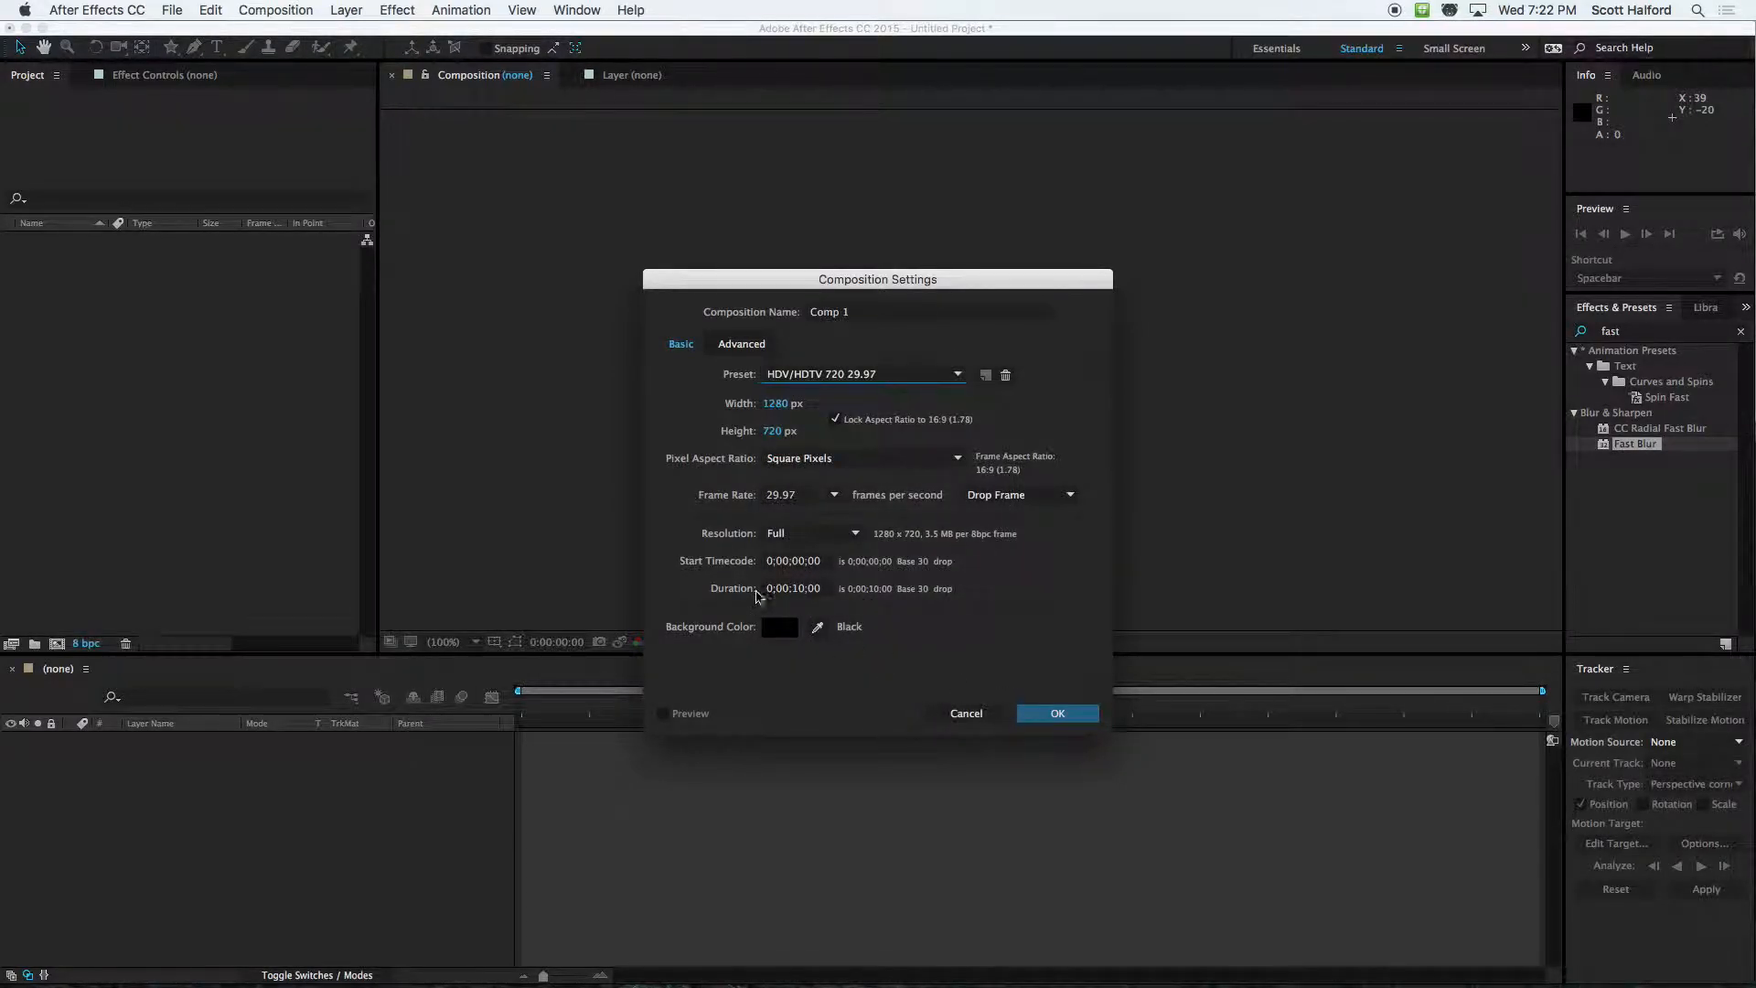
left_click(740, 591)
type("2000")
left_click(1049, 713)
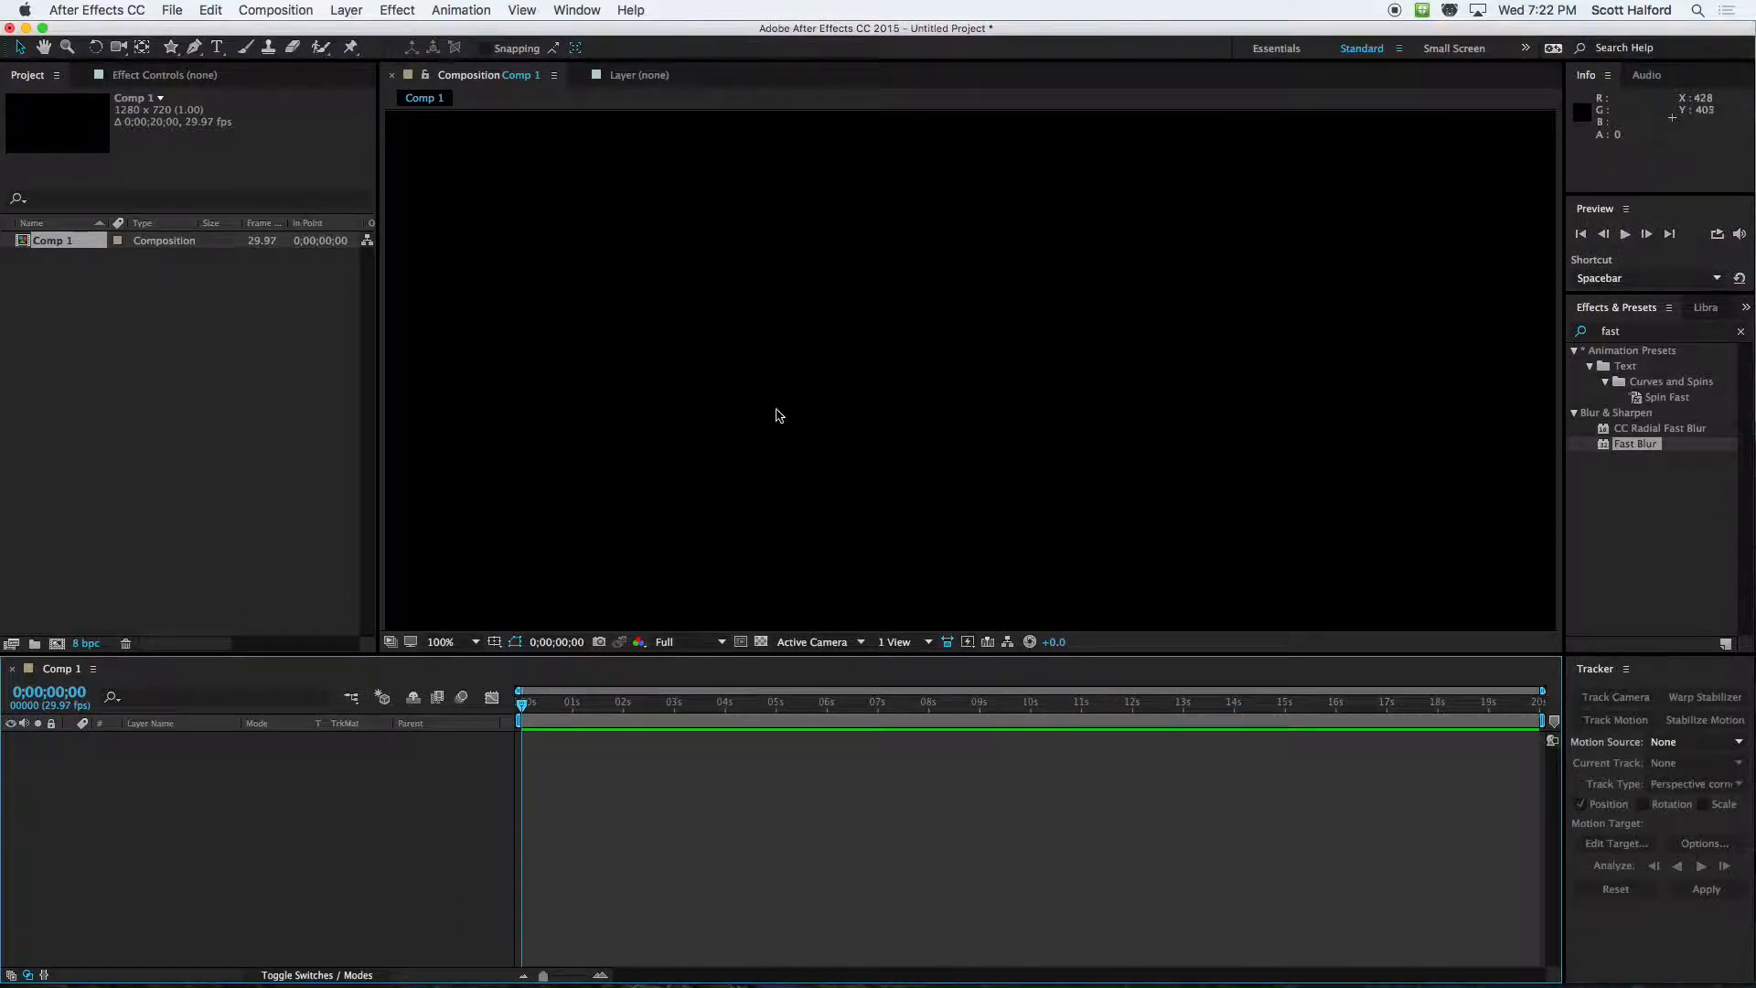
key("comma")
Add a black (000000) solid layer at 1280 x 720 px to the composition
left_click(108, 360)
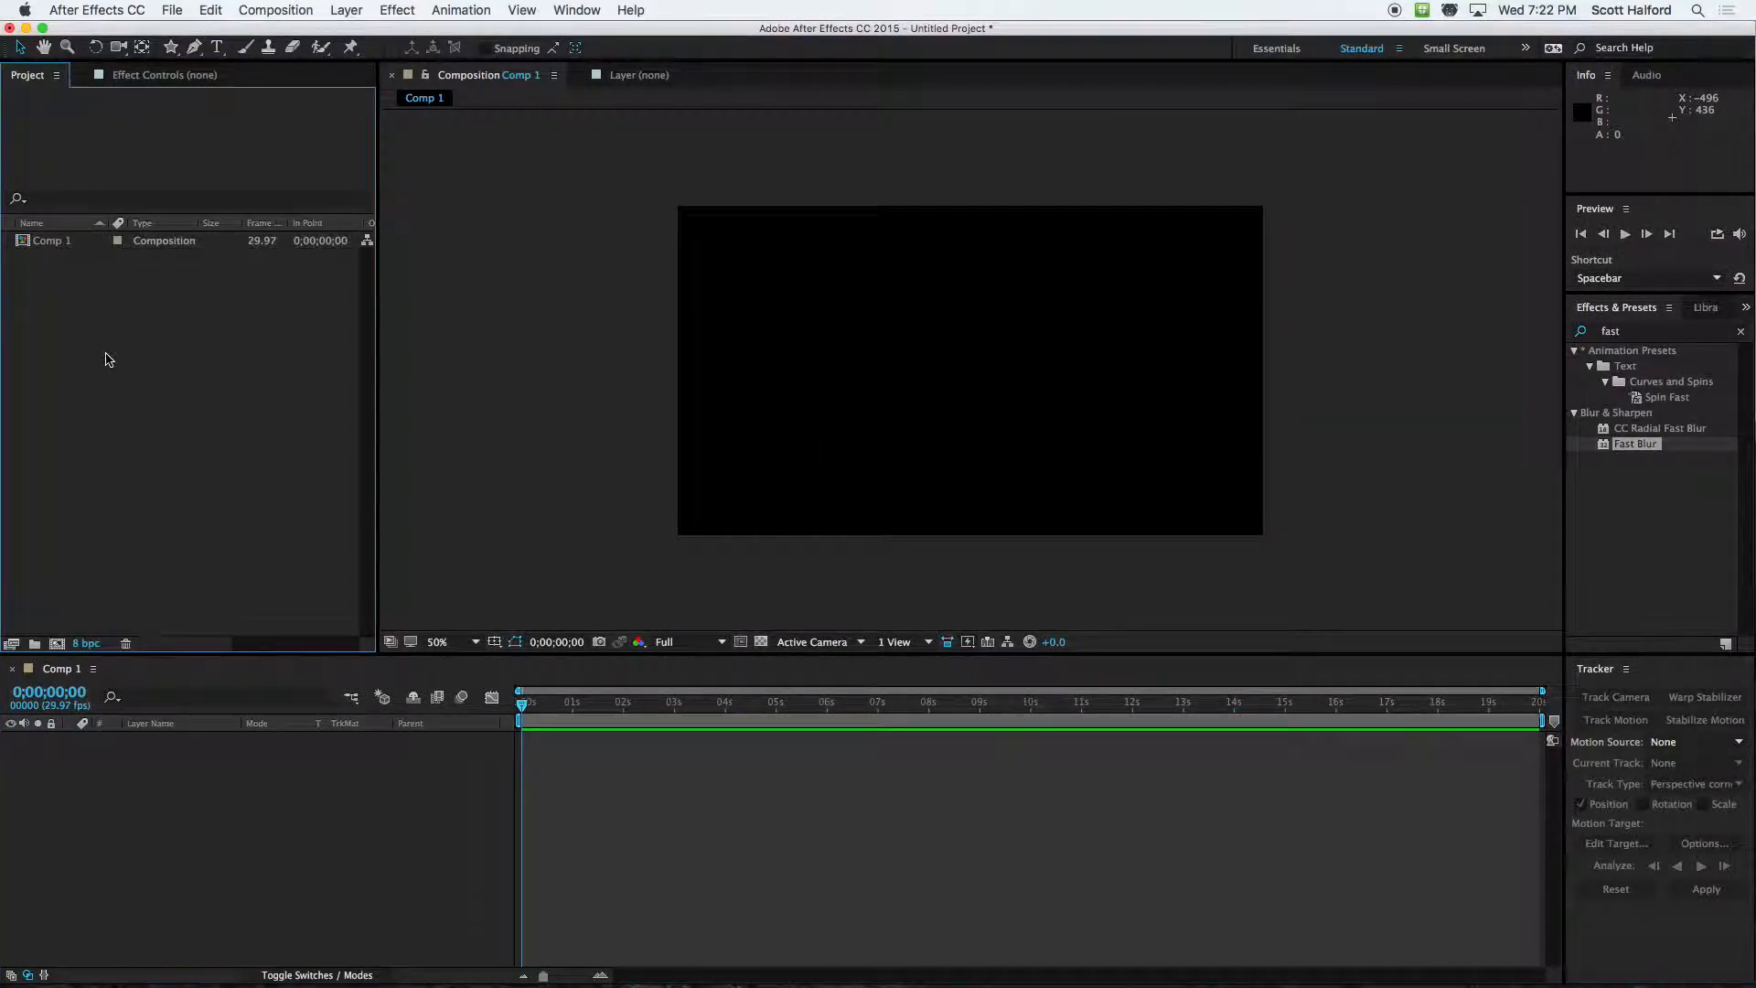
left_click(656, 820)
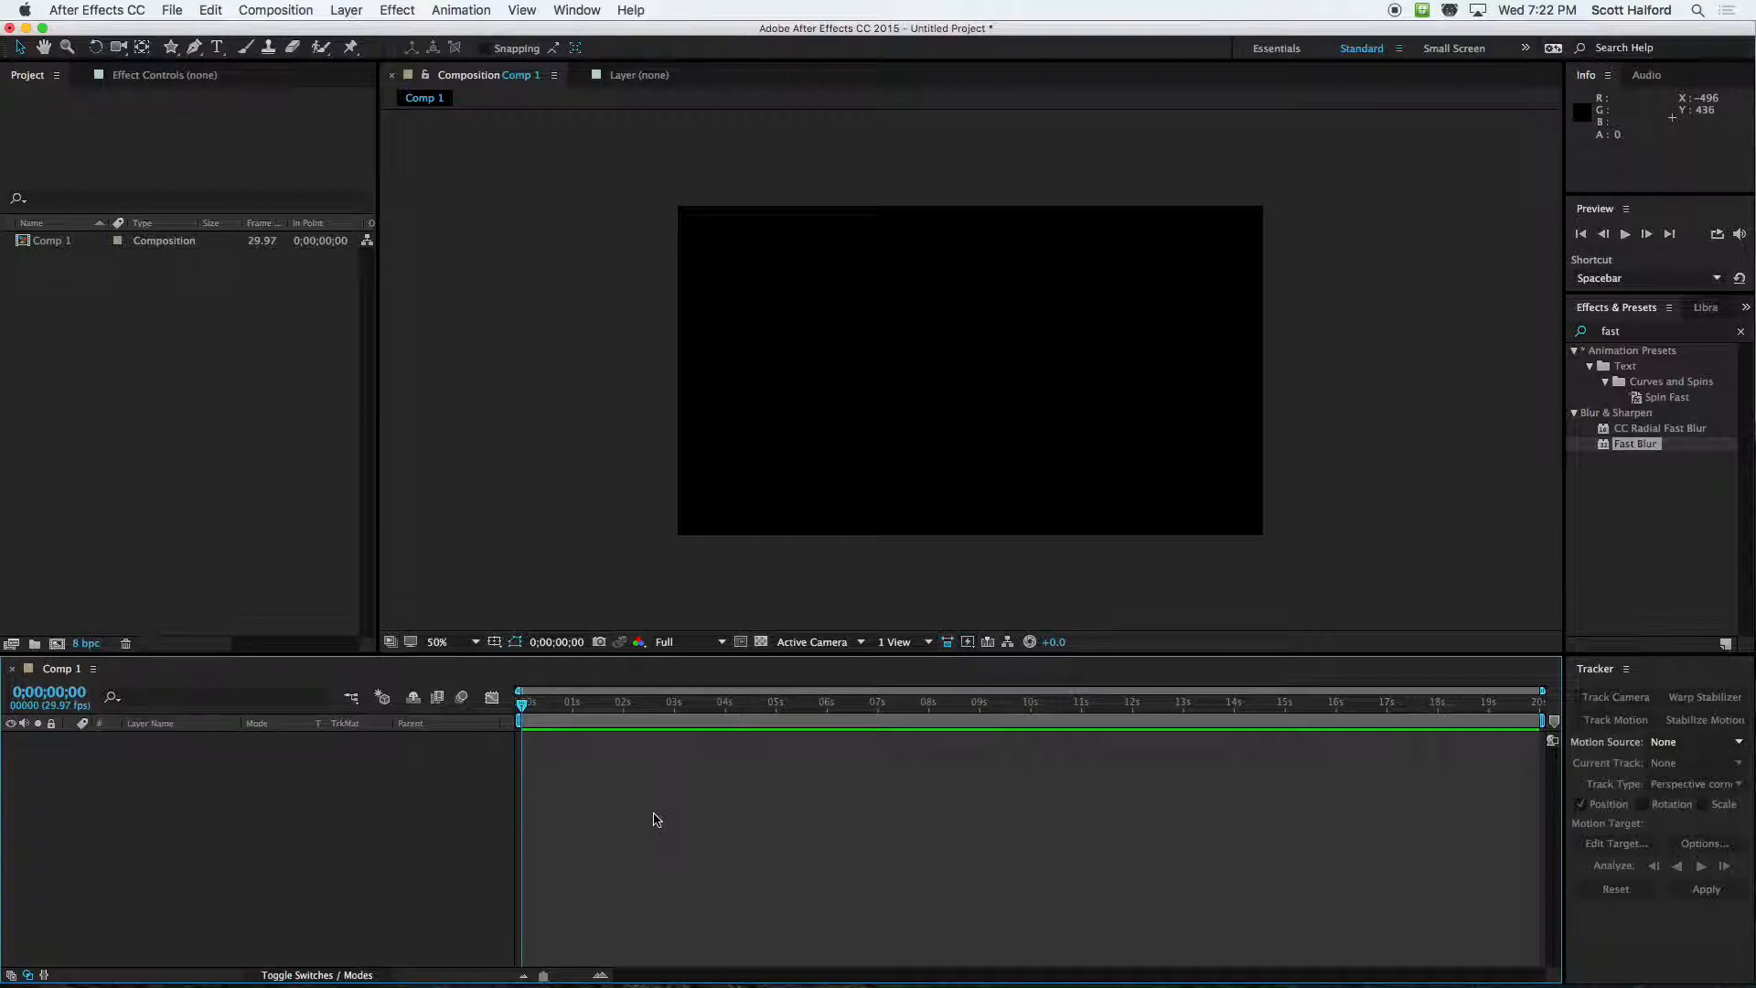
key("super+y")
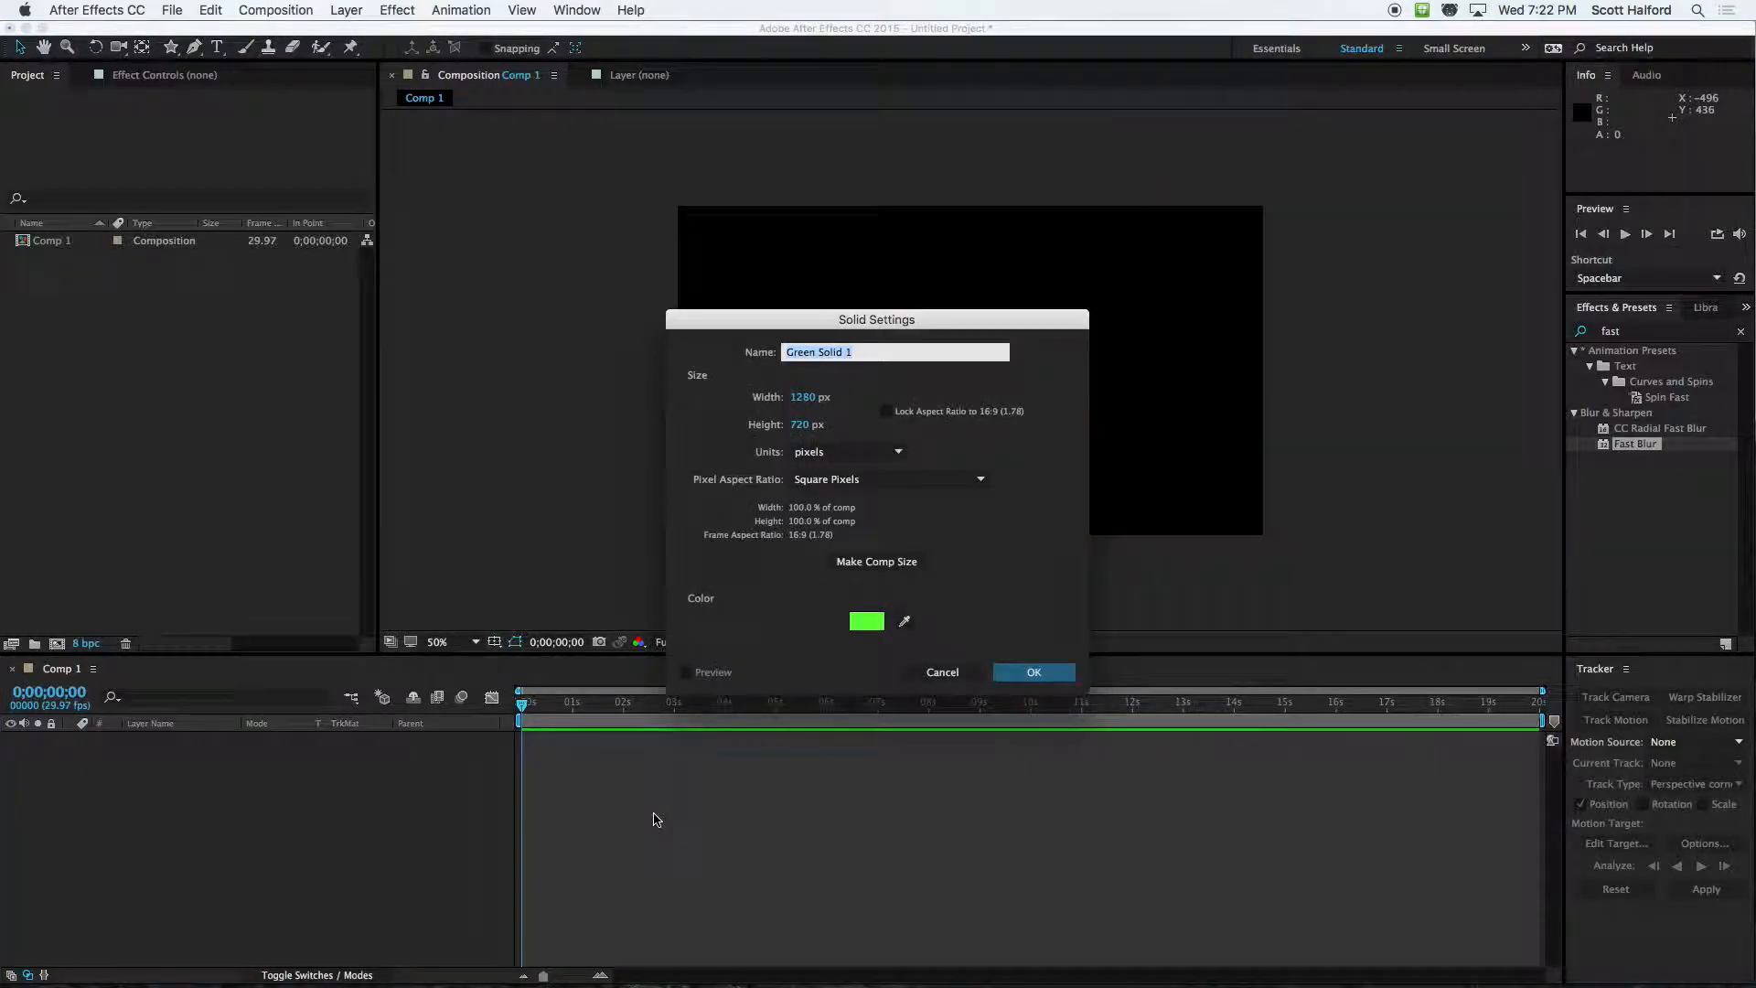
left_click(858, 622)
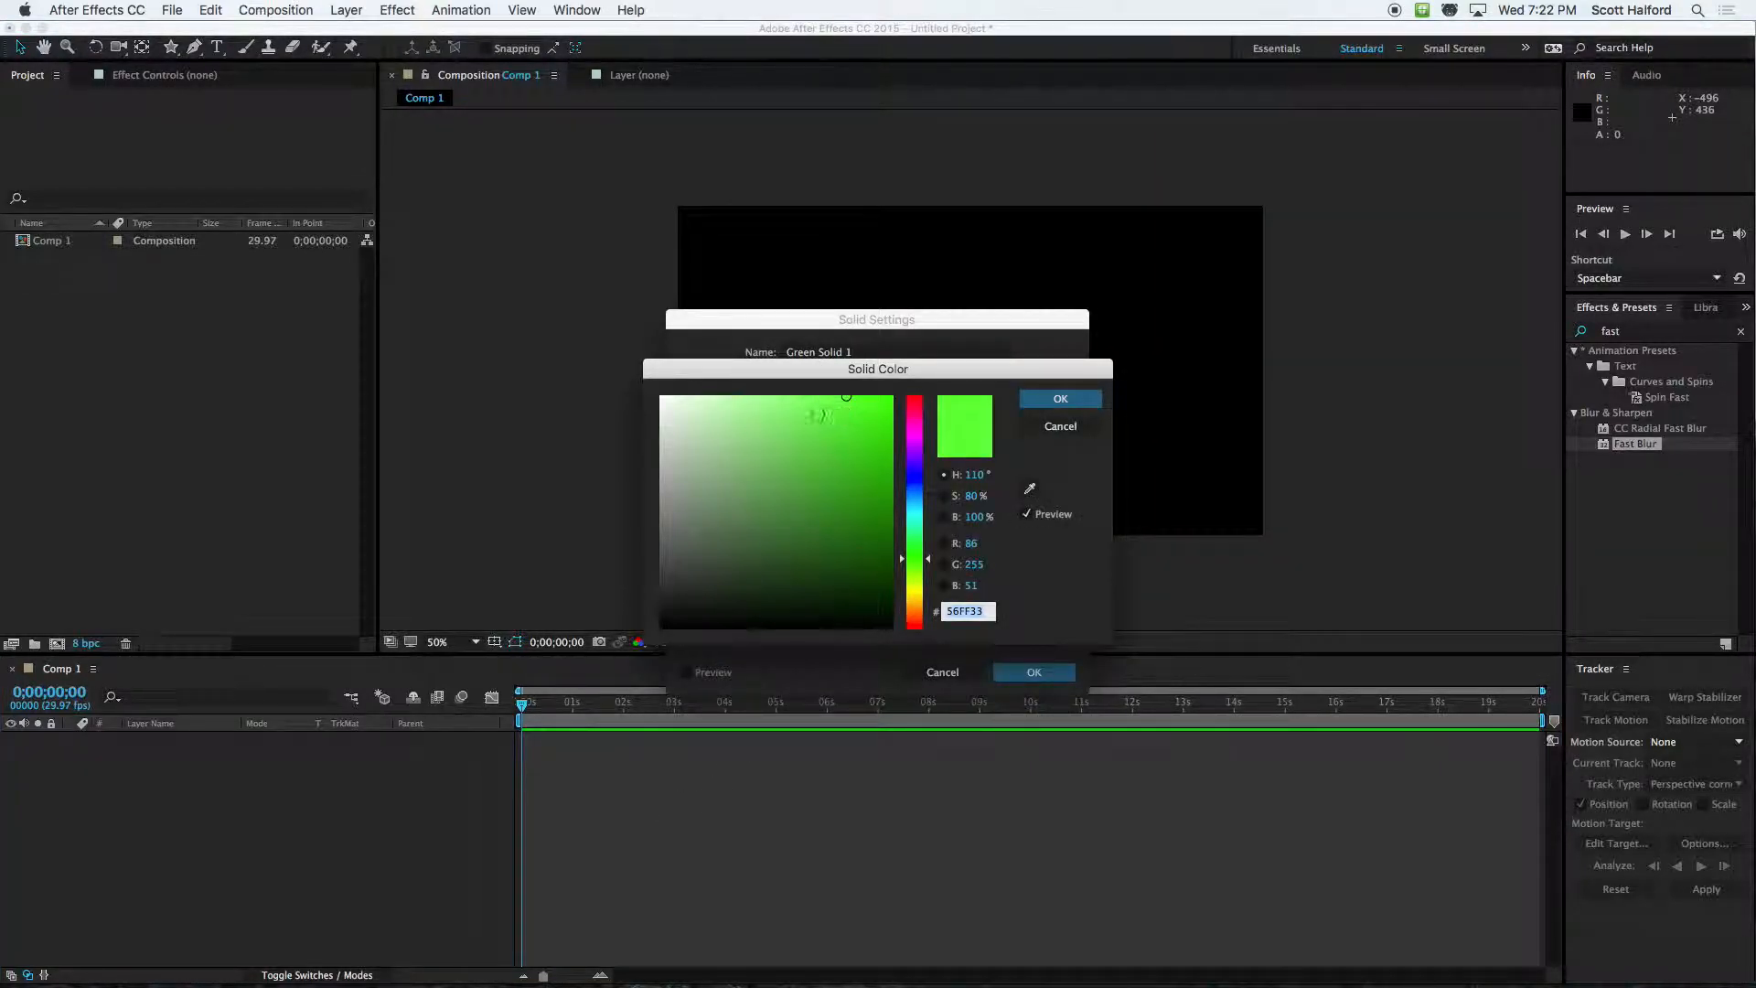
left_click_drag(819, 402, 627, 628)
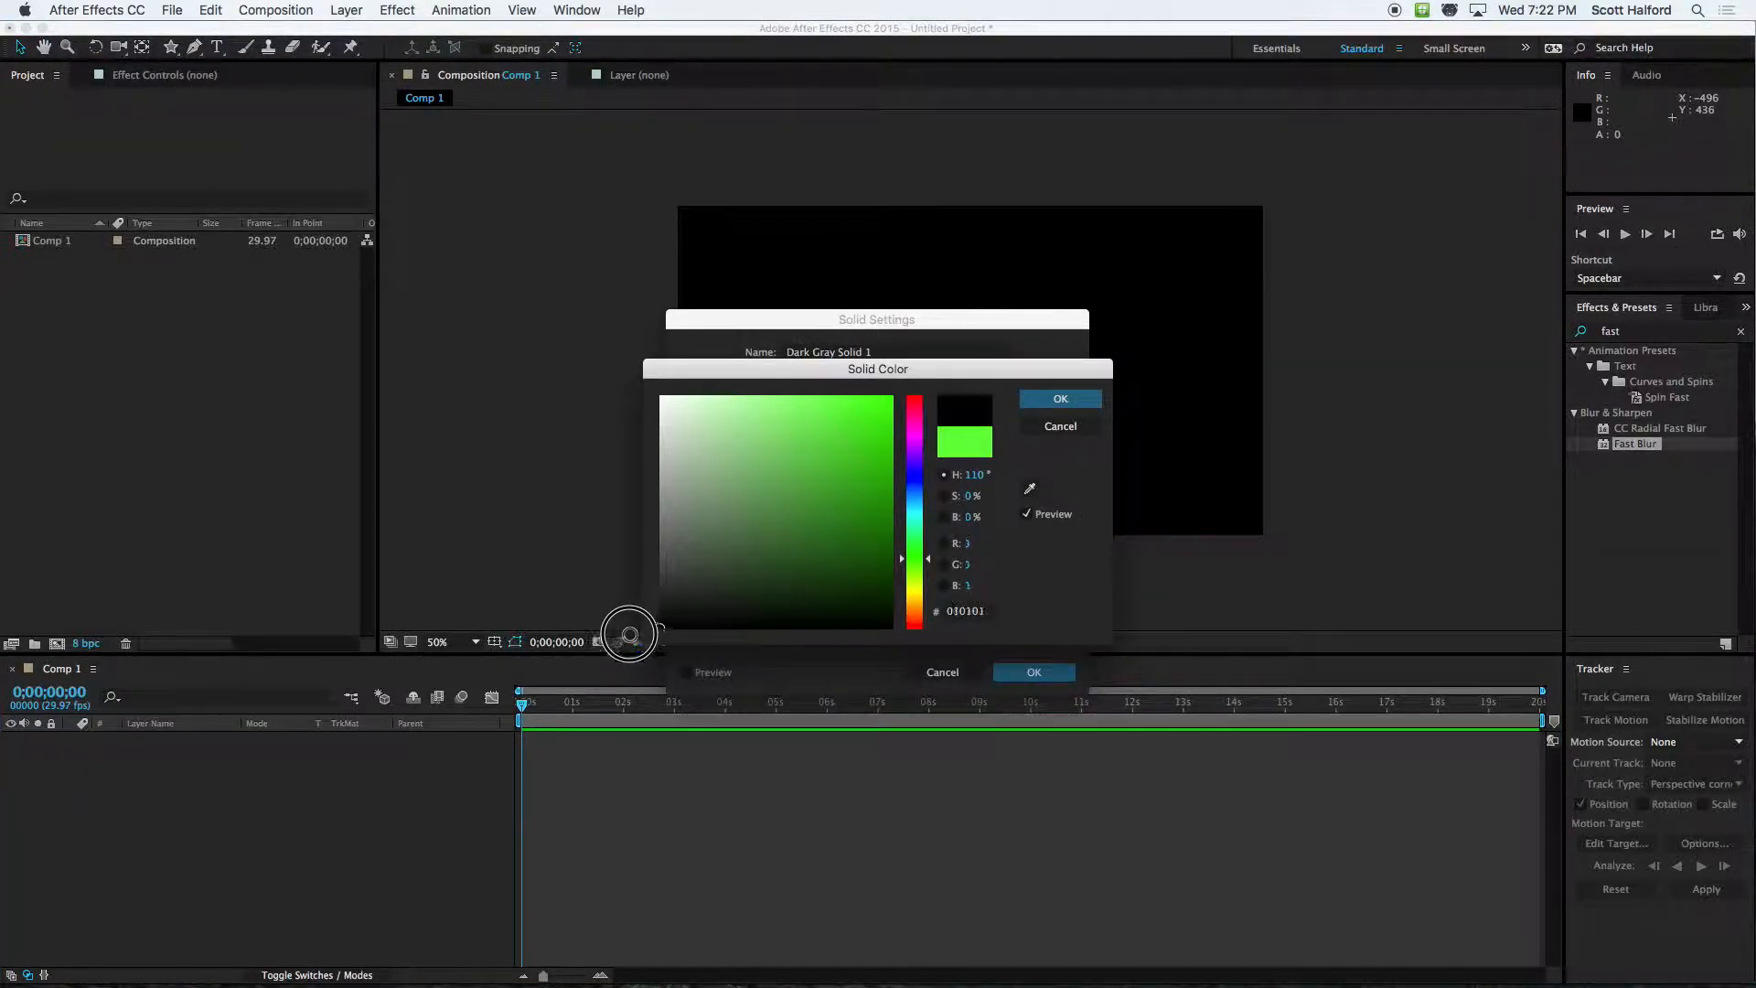
left_click(1061, 398)
left_click(1034, 672)
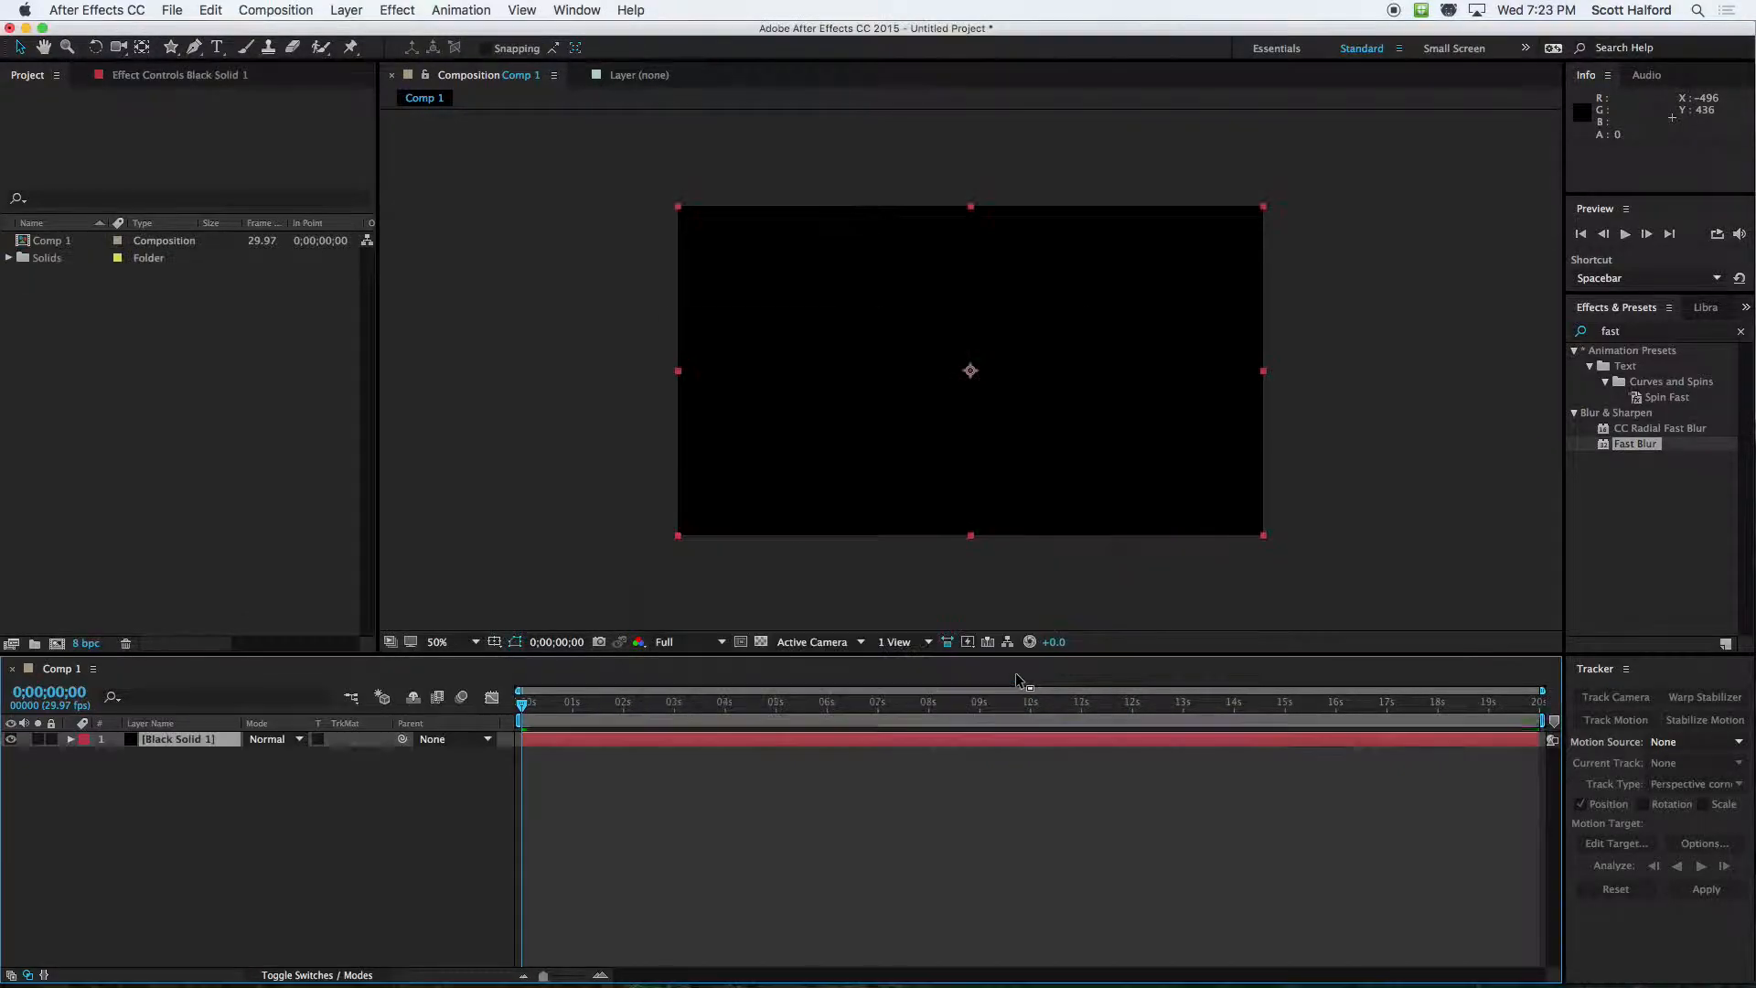
Search the effects library for "parti"
left_click(1637, 331)
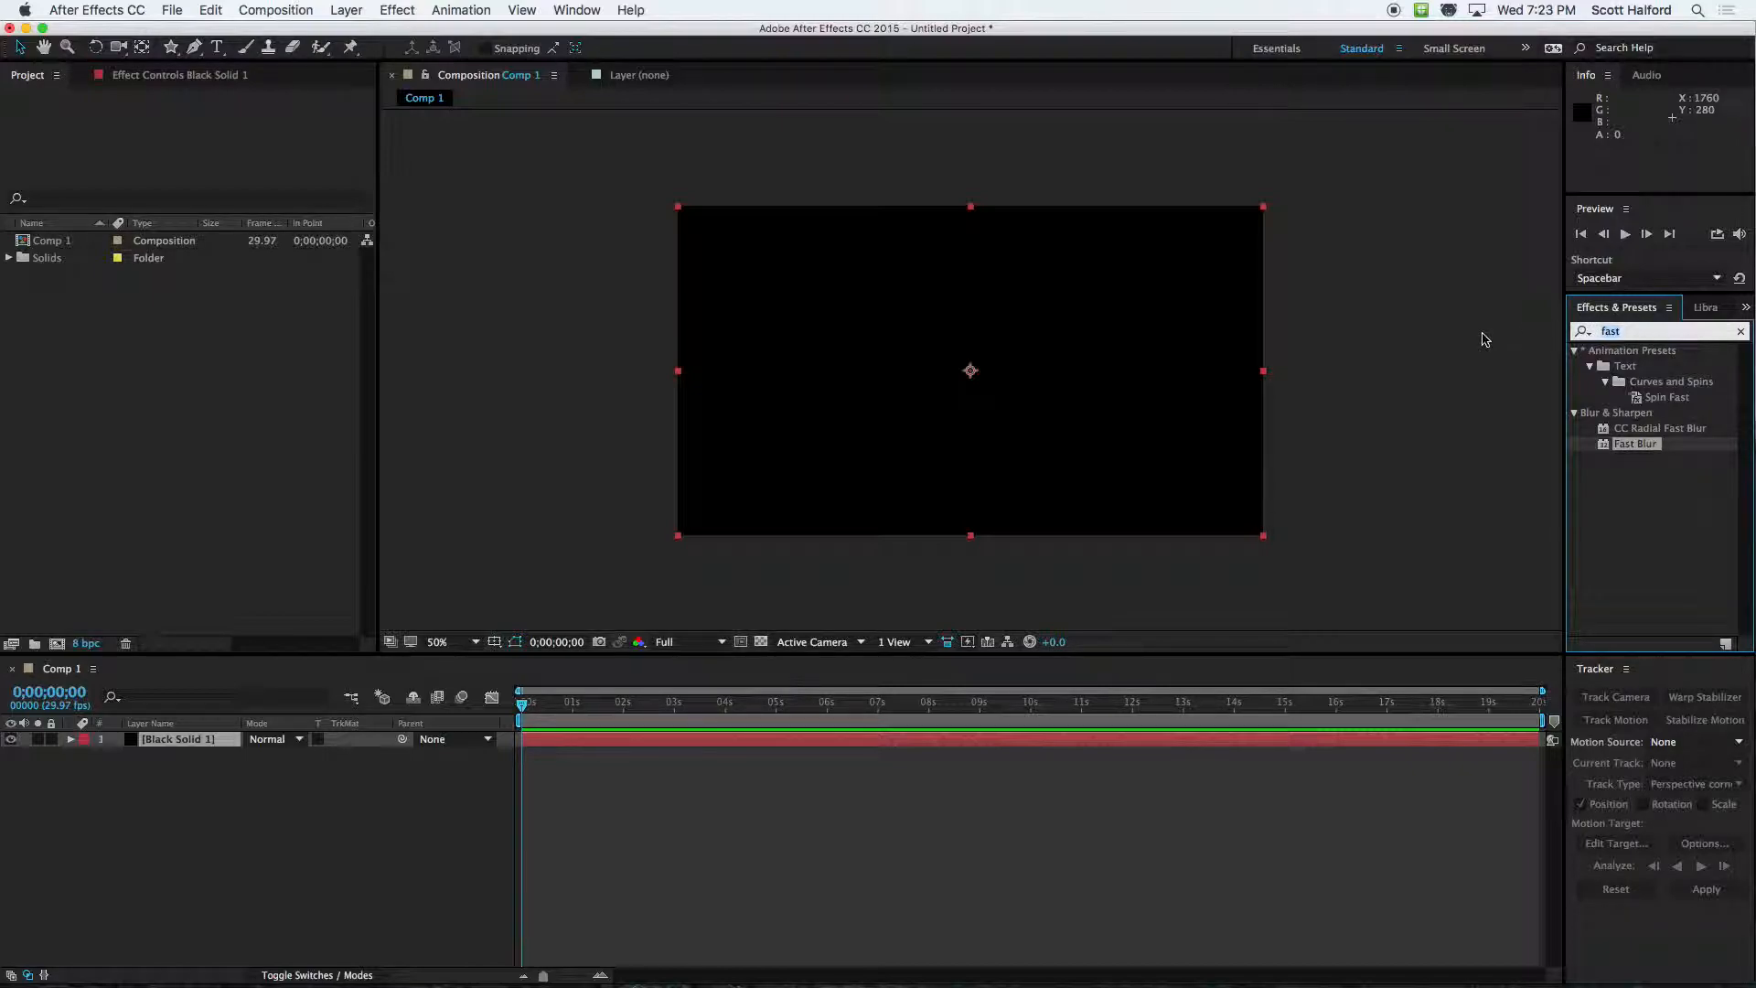
type("per")
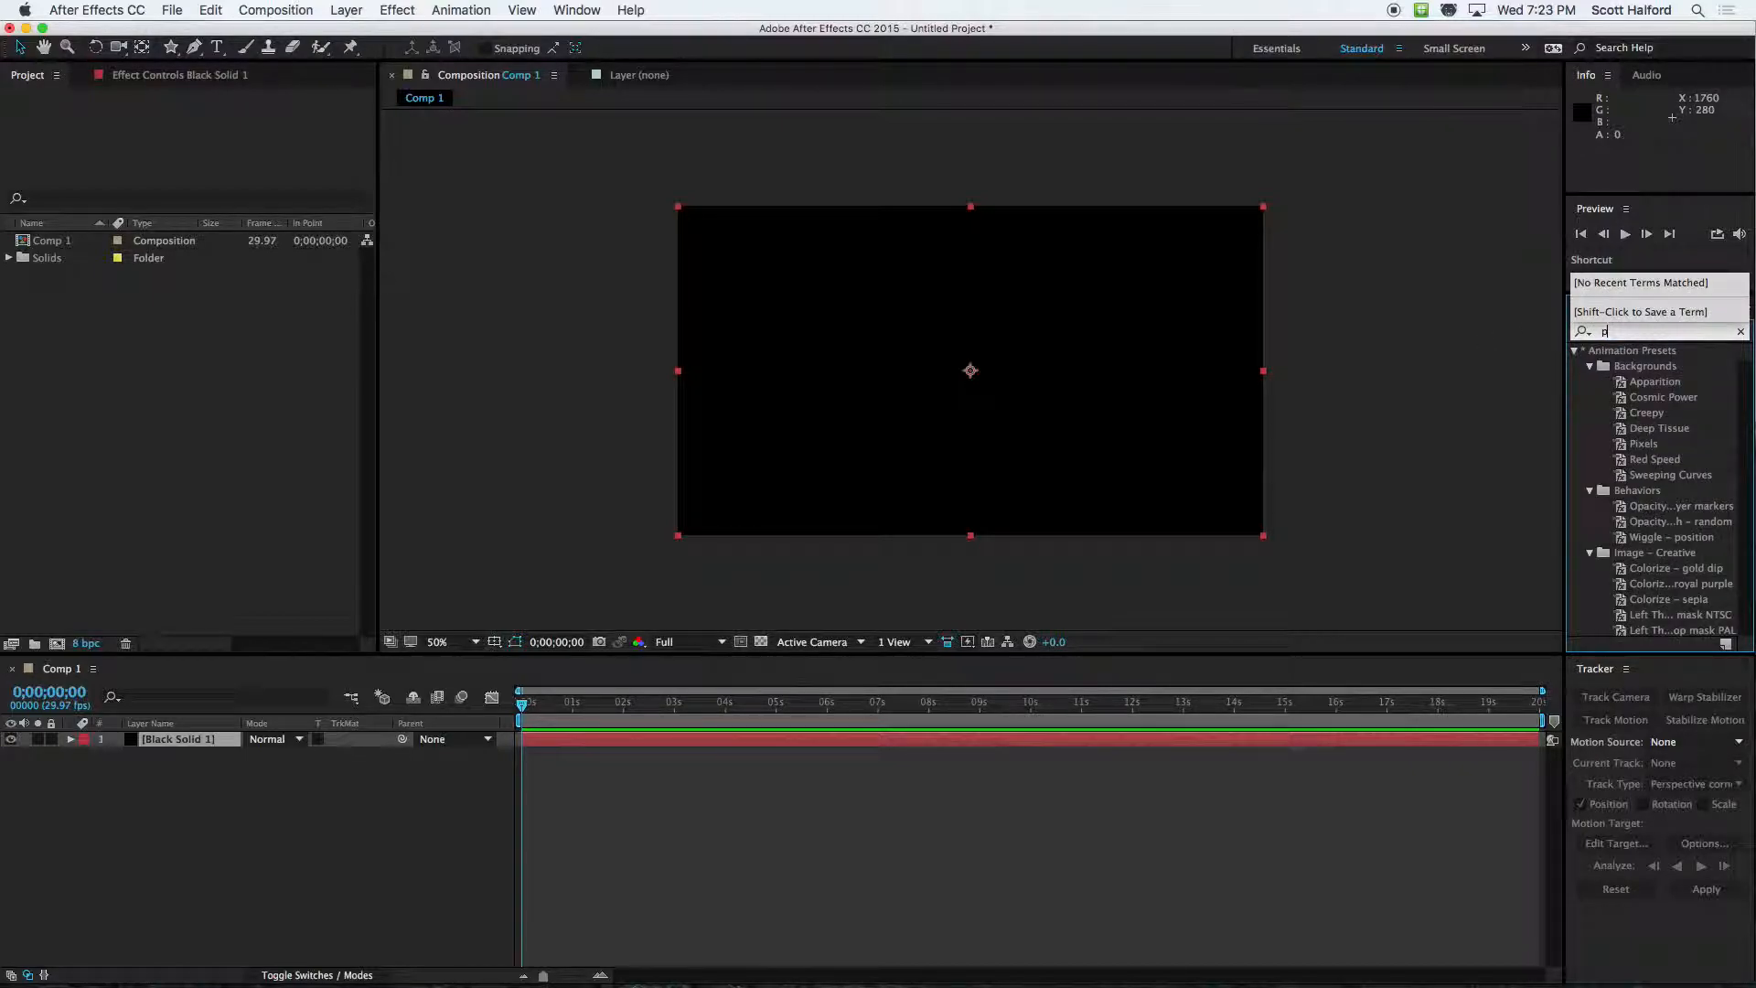
key("BackSpace")
key("BackSpace")
type("arti")
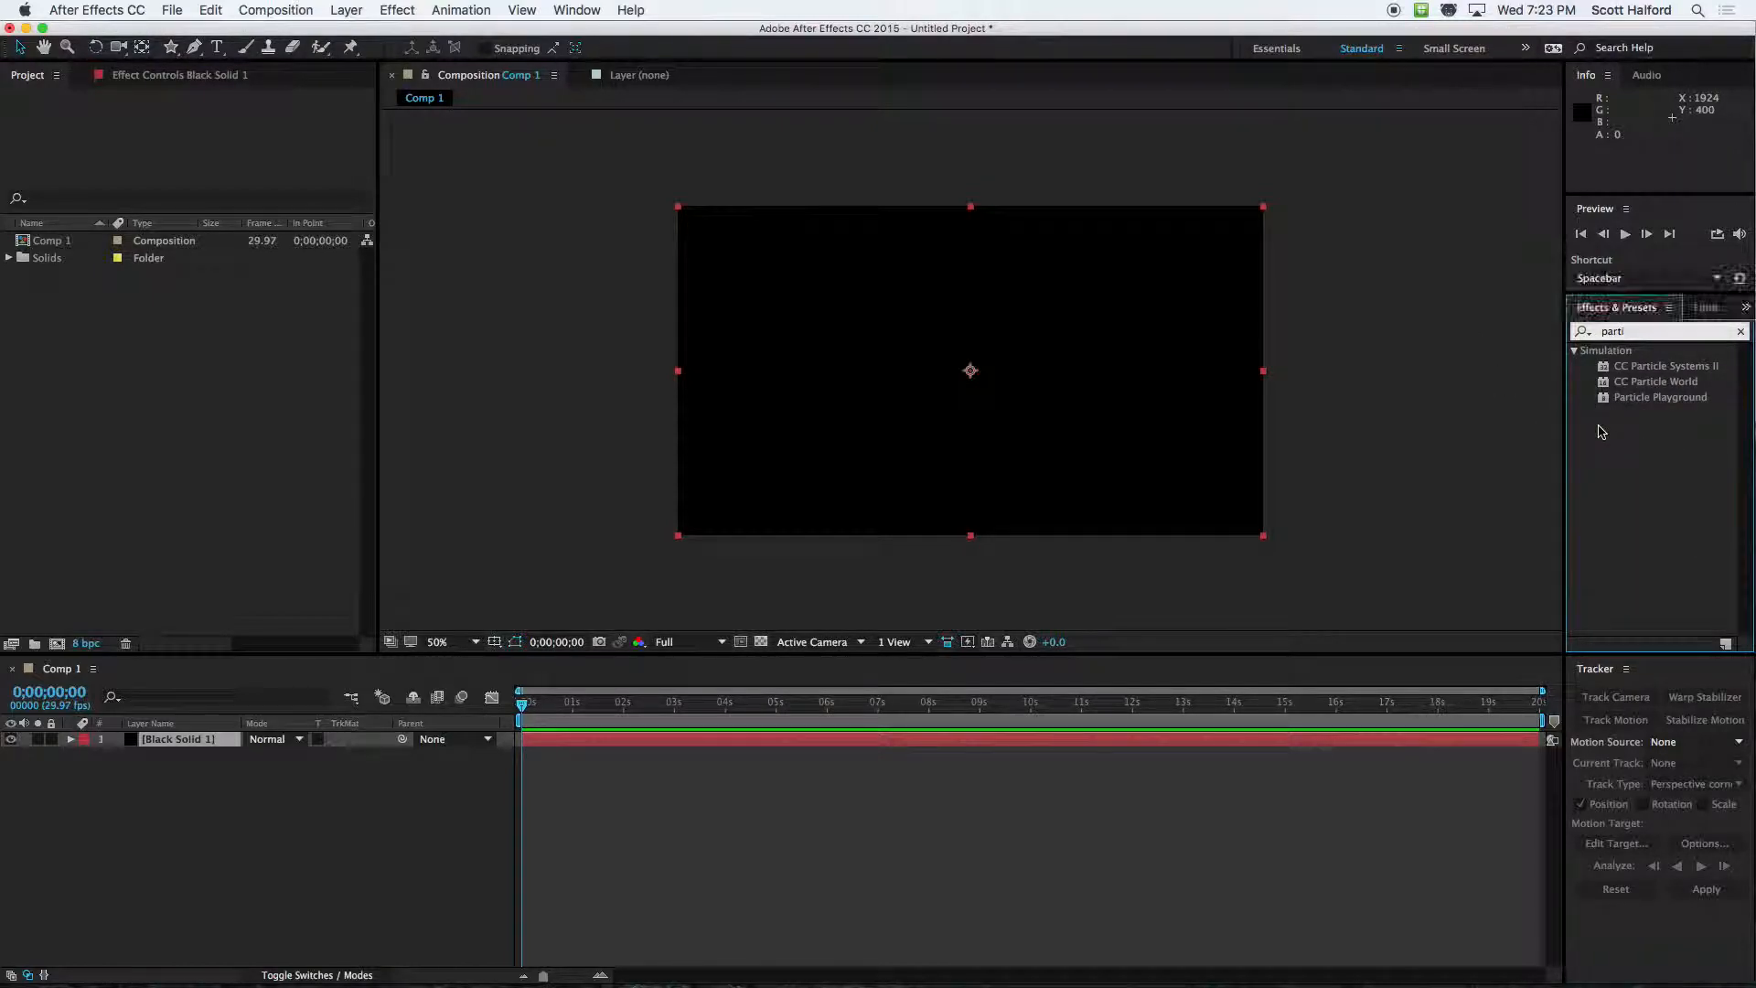
Try the Particle Playground effect on the black solid, preview it over time, and remove it
left_click_drag(1625, 405, 1218, 746)
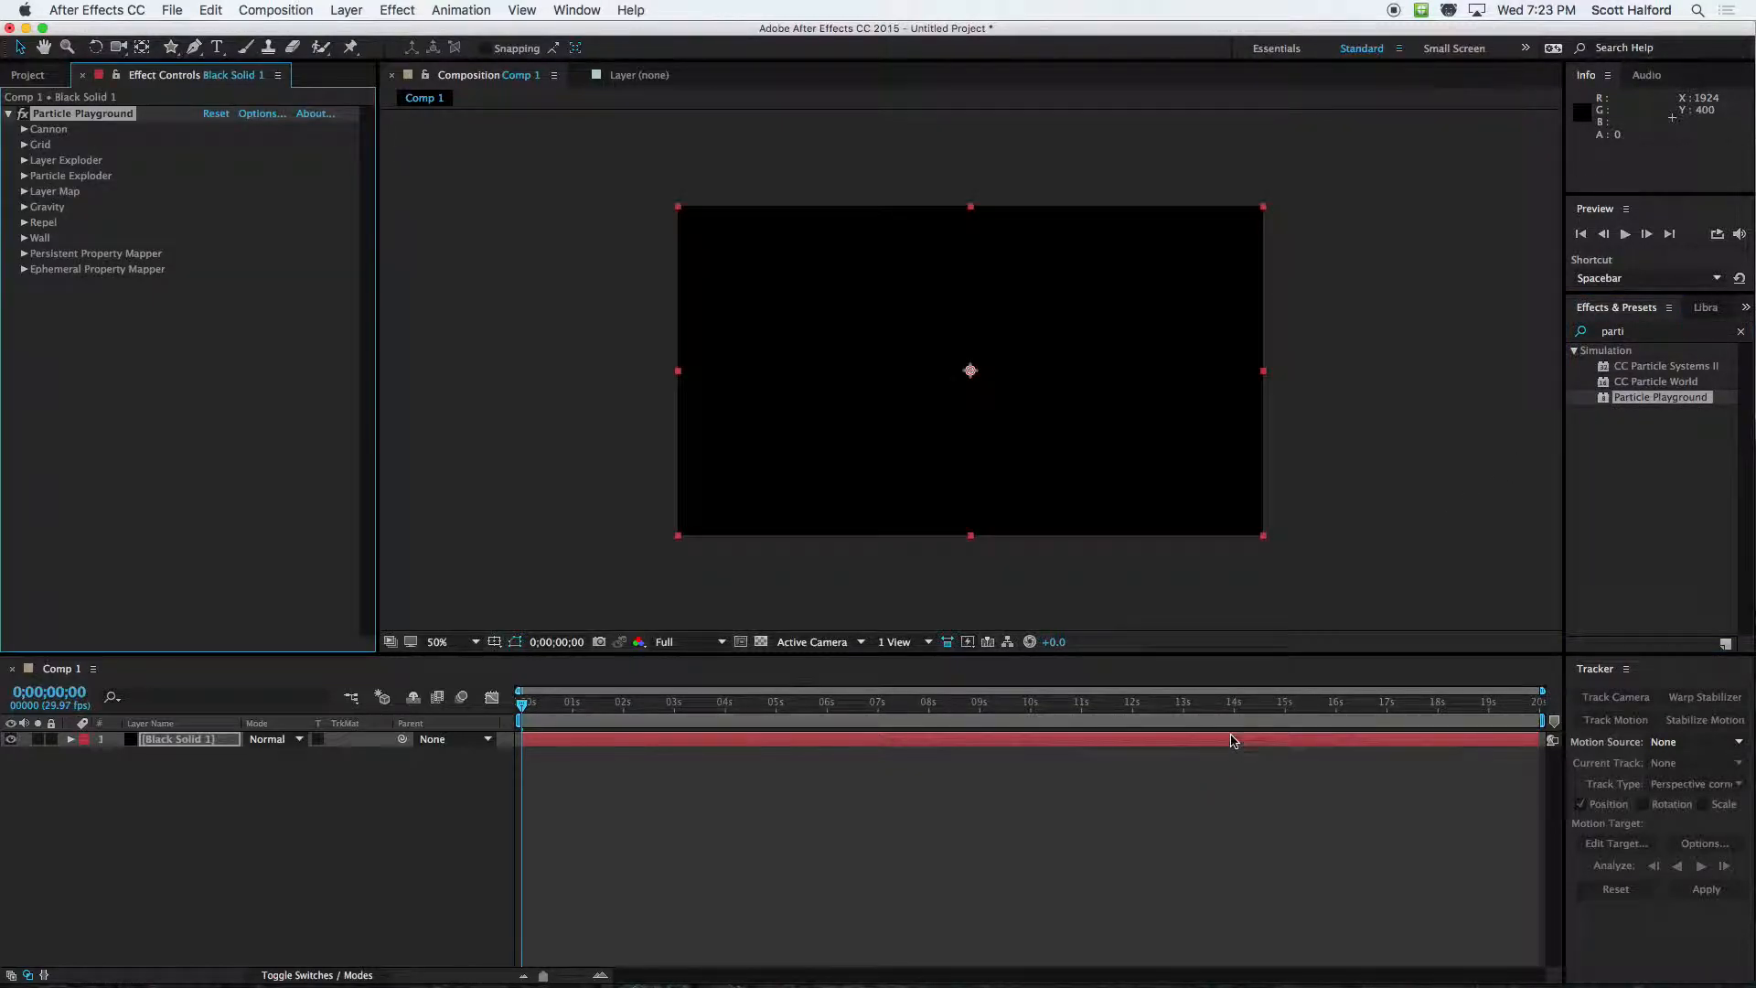
left_click_drag(572, 703, 494, 696)
left_click(102, 115)
key("Delete")
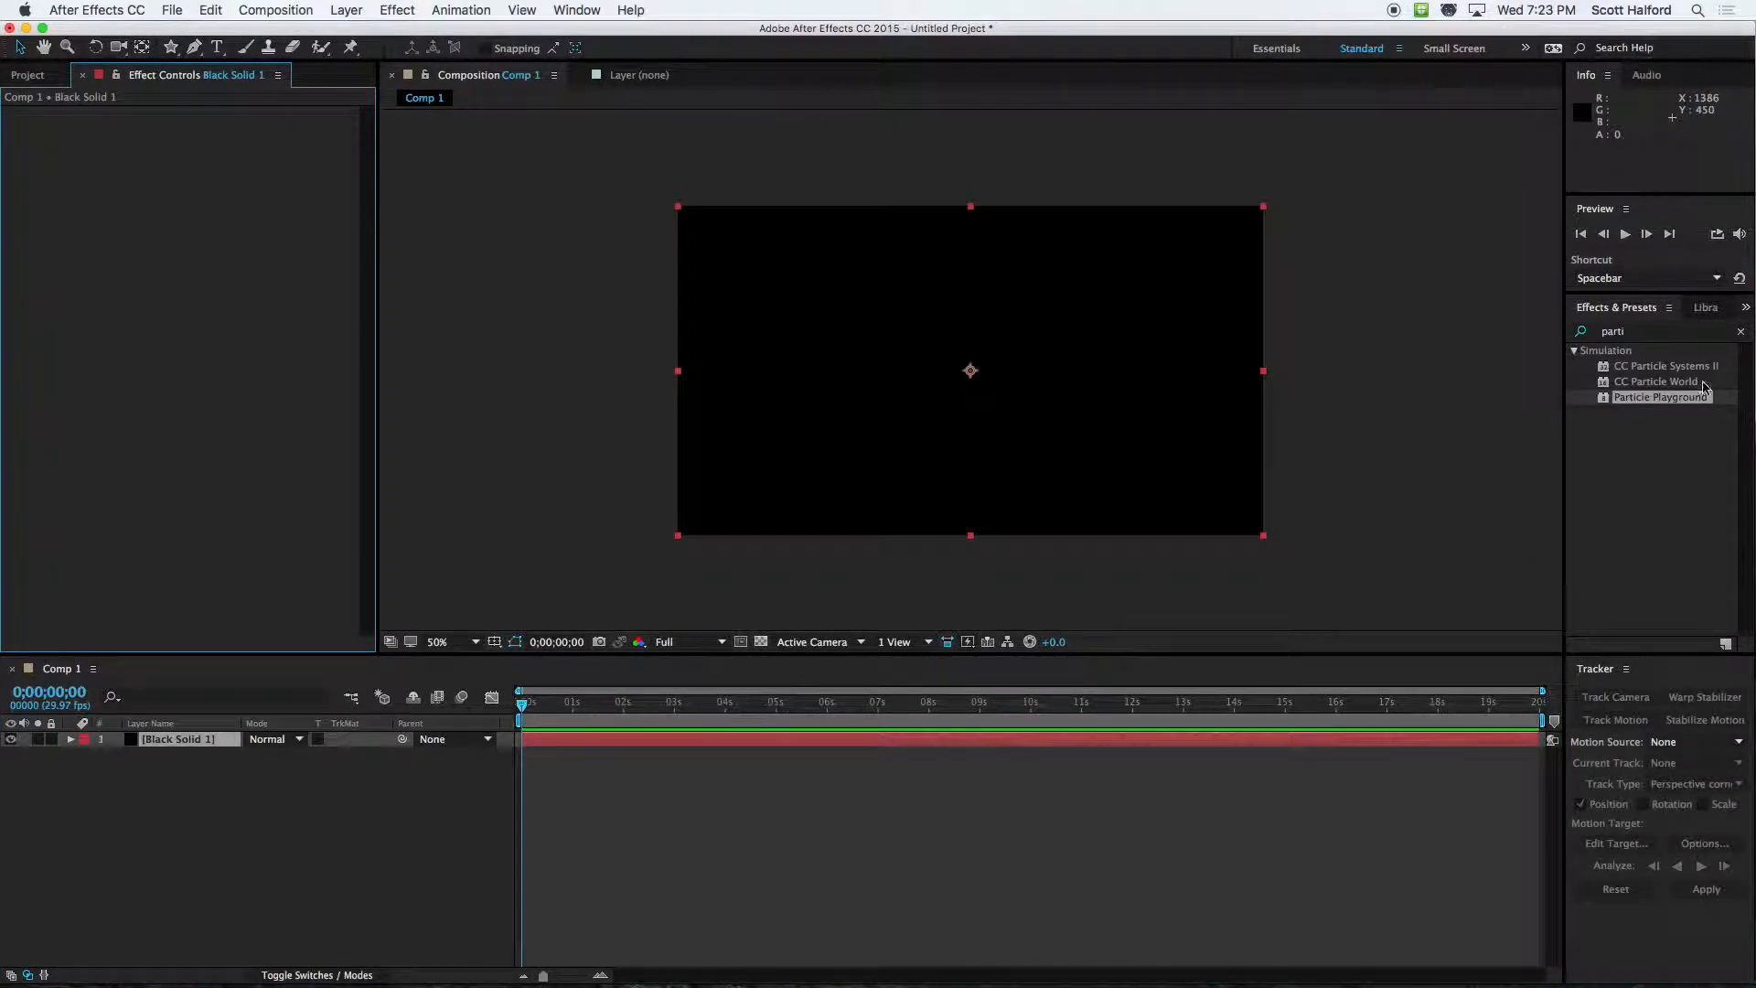
Try the CC Particle World effect on the black solid and undo it
left_click(1646, 382)
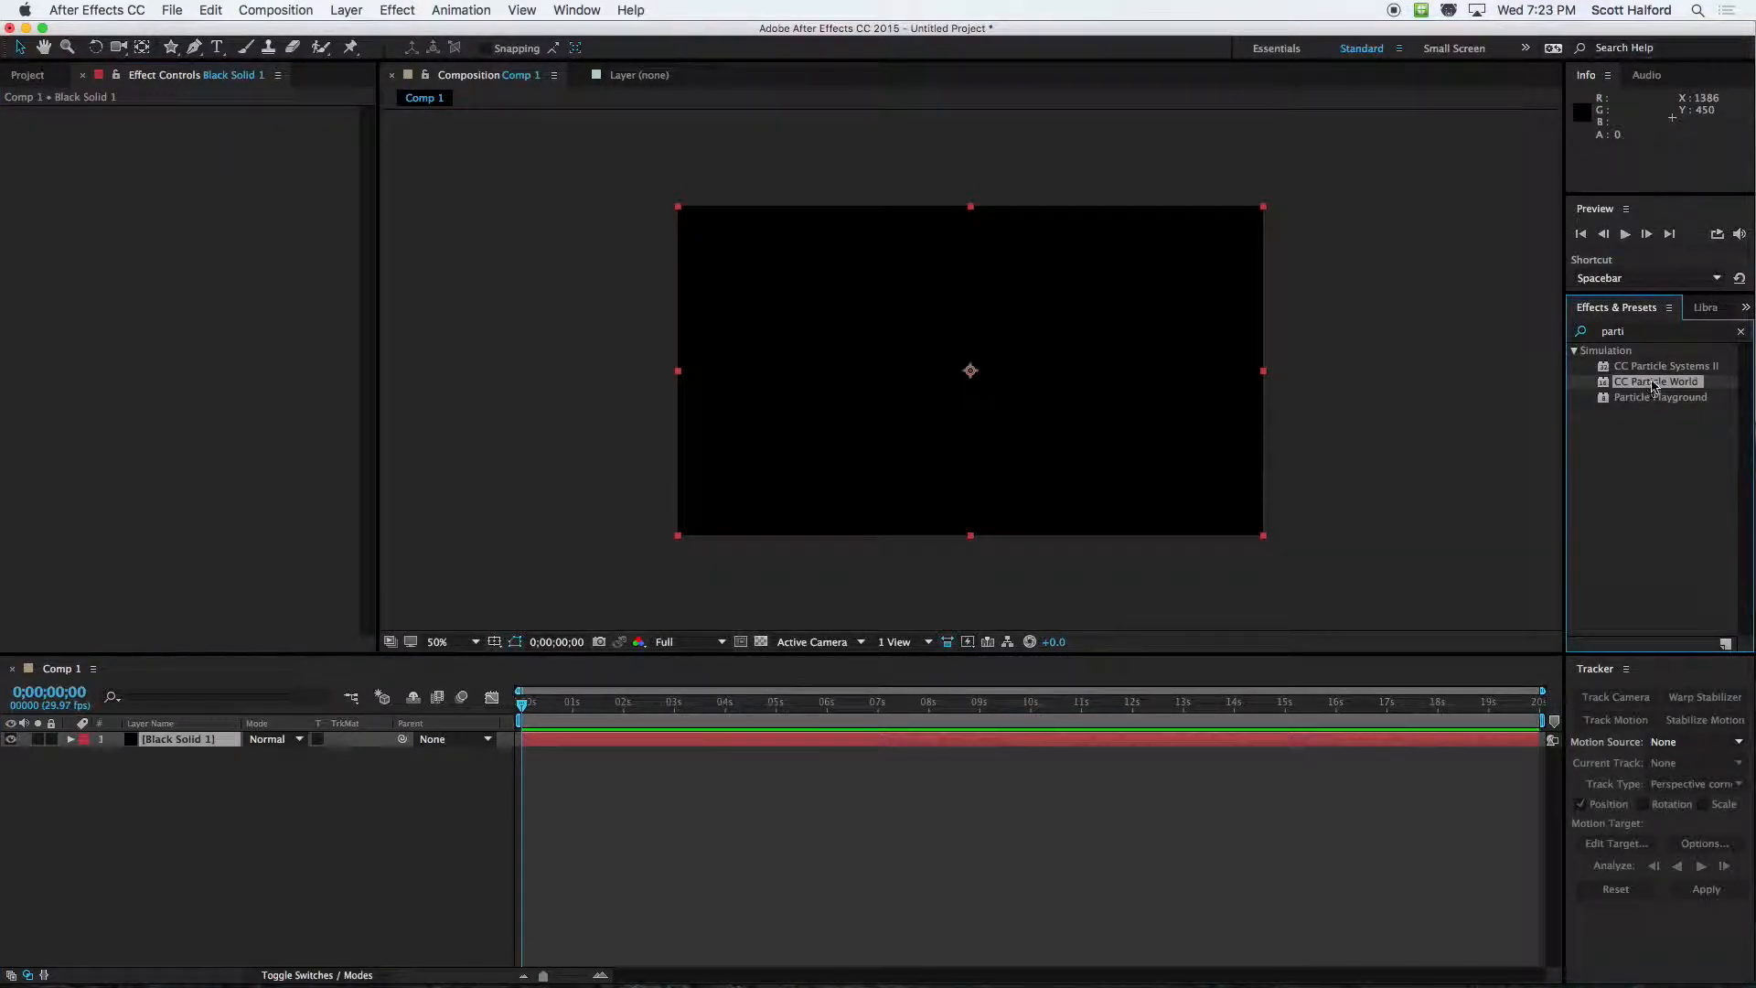
left_click_drag(1652, 381, 1158, 743)
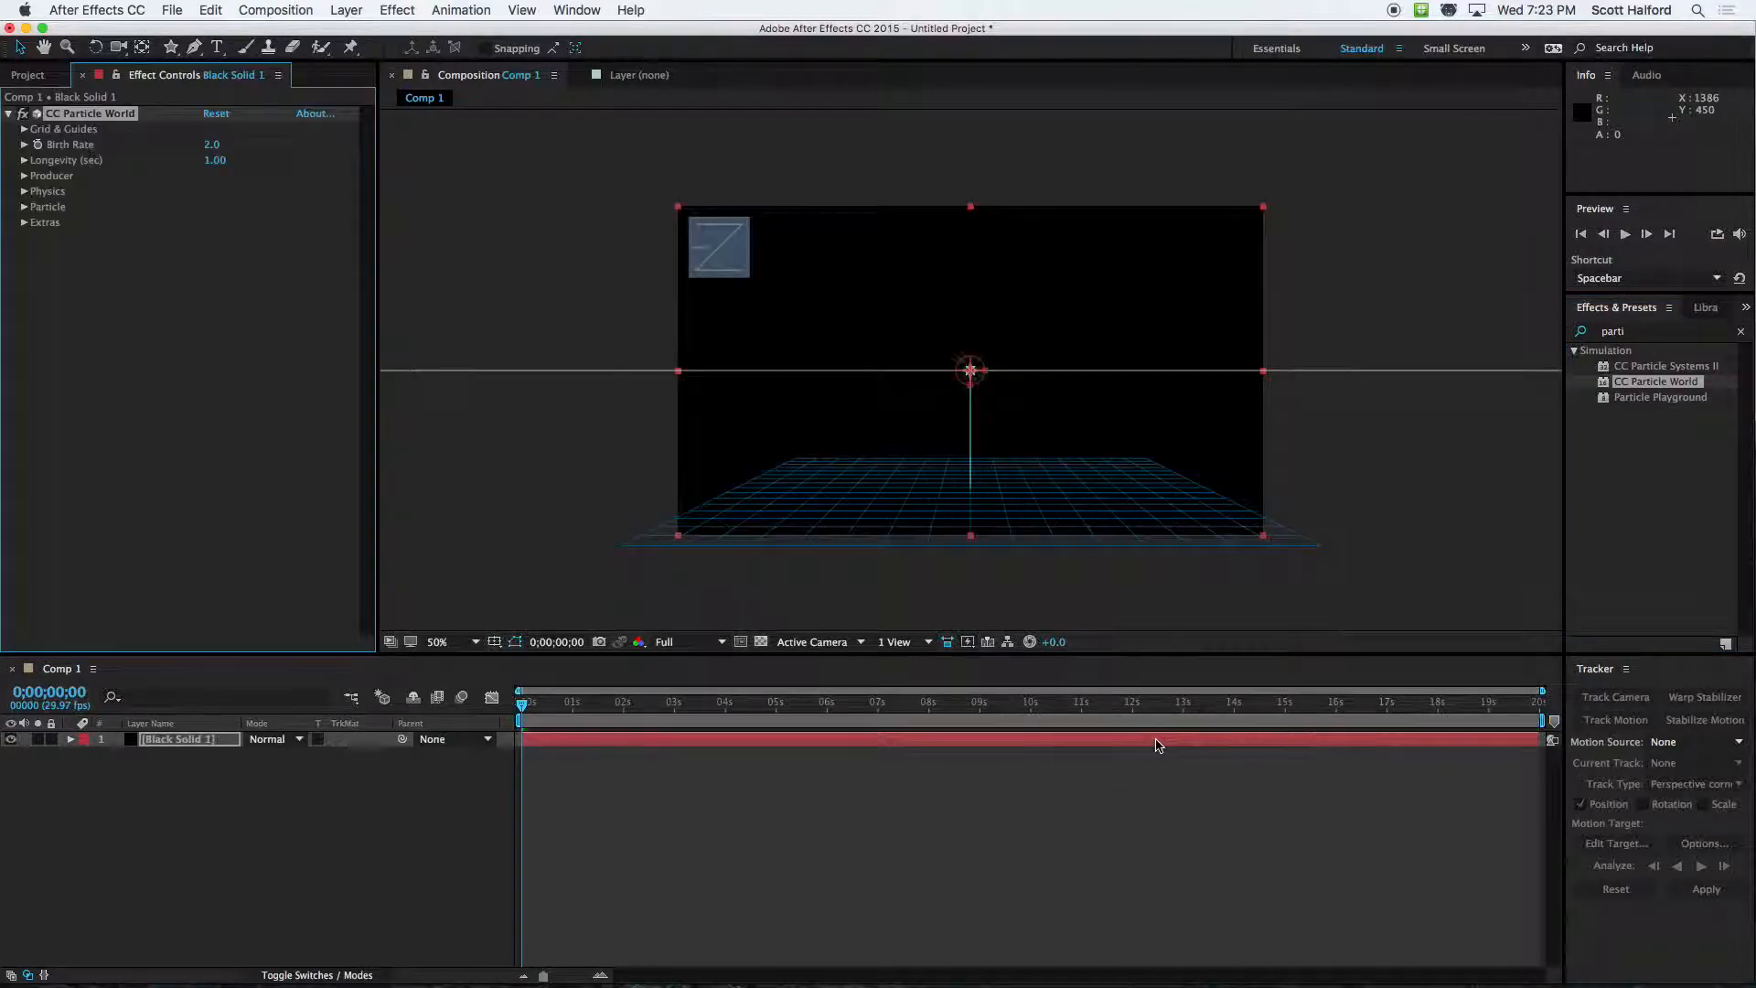
key("super+z")
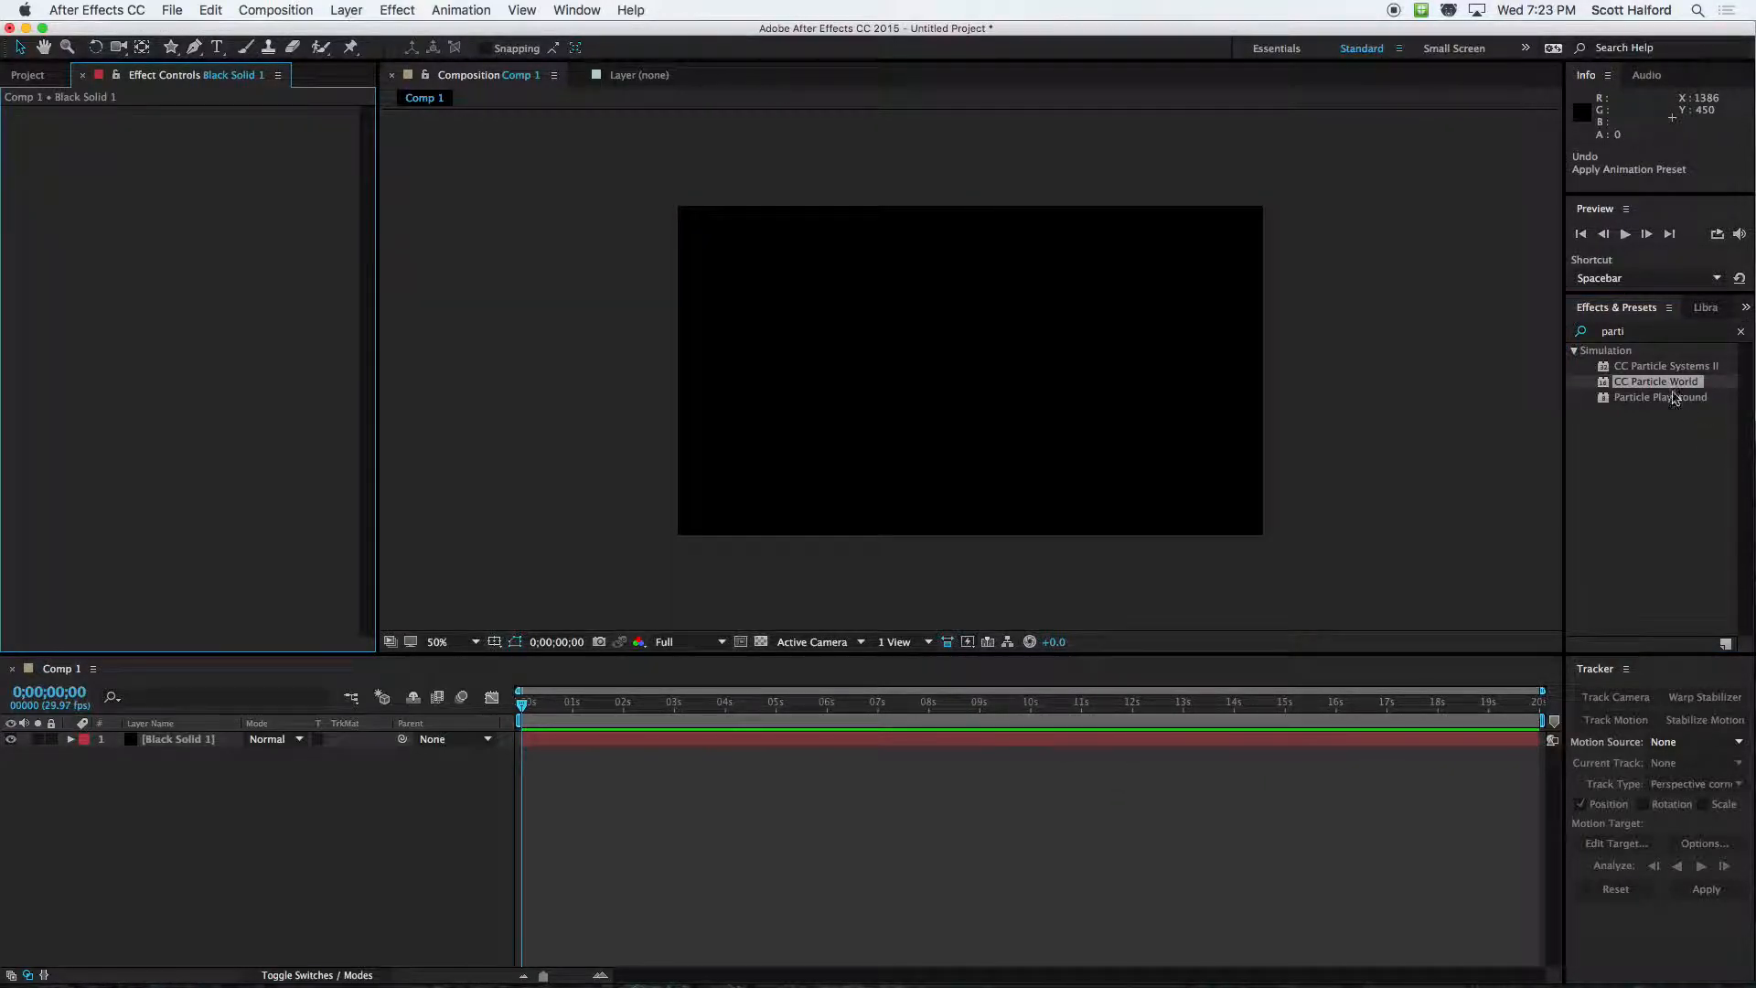
Apply the CC Particle Systems II effect to the black solid and preview it over time
left_click_drag(1630, 368, 1141, 744)
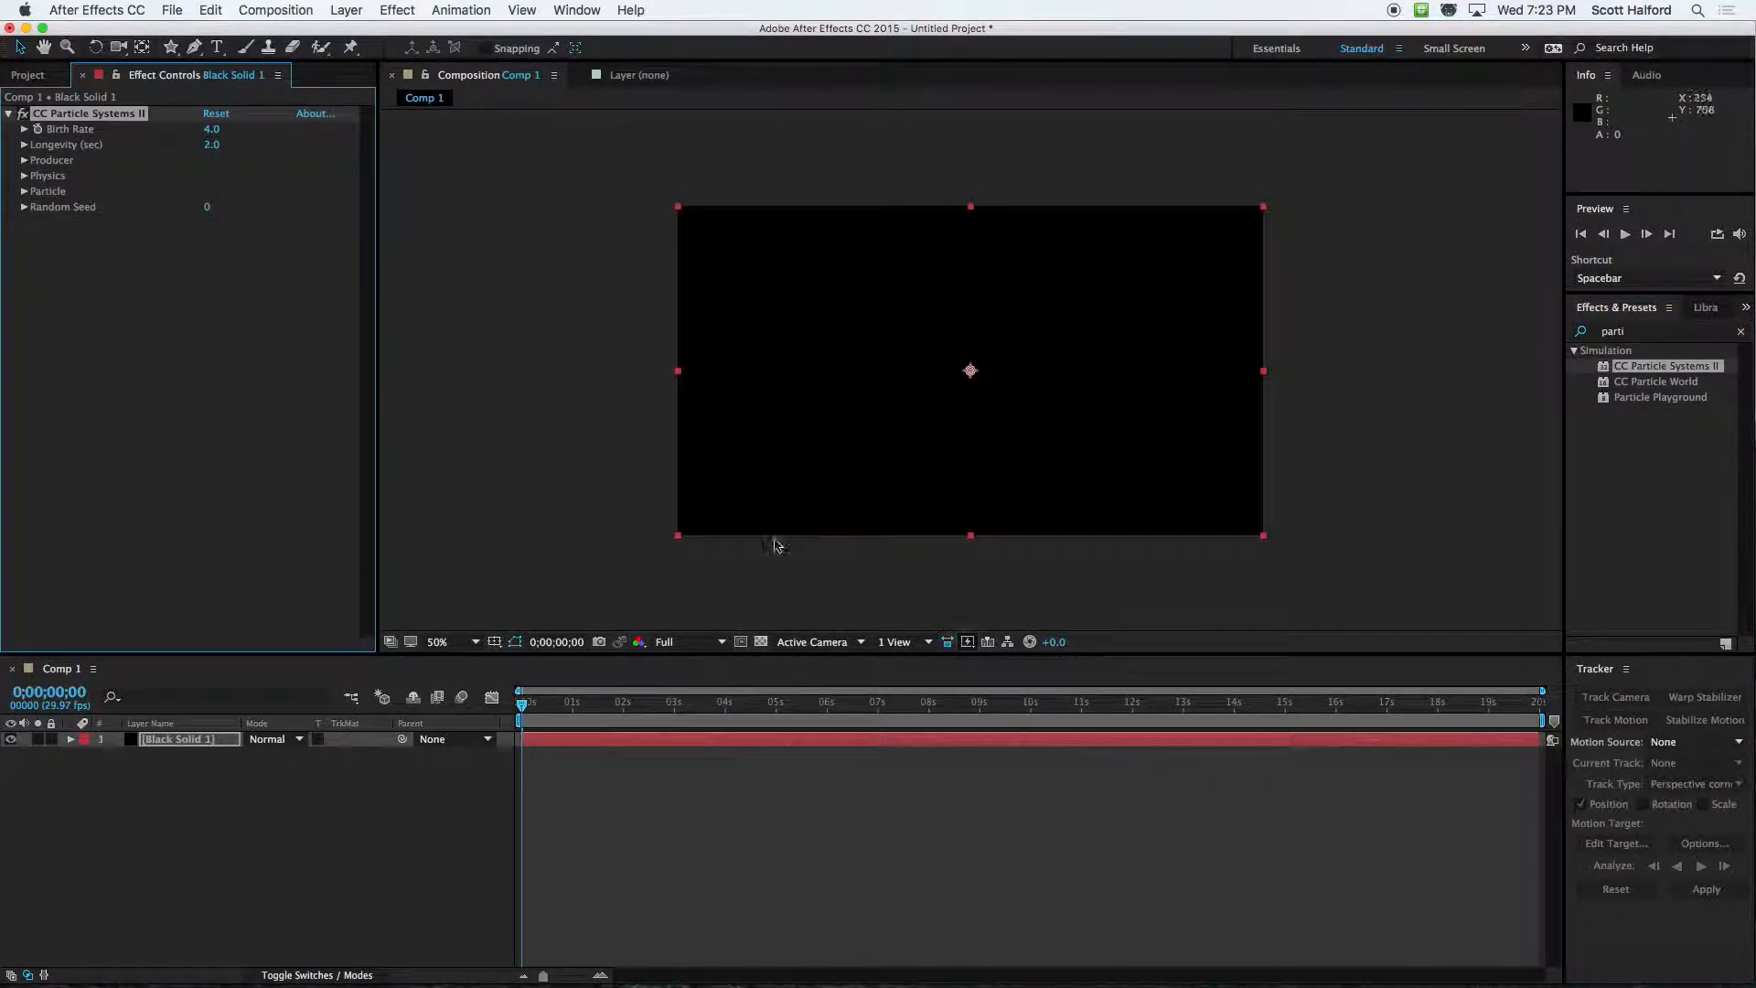
left_click_drag(649, 703, 421, 701)
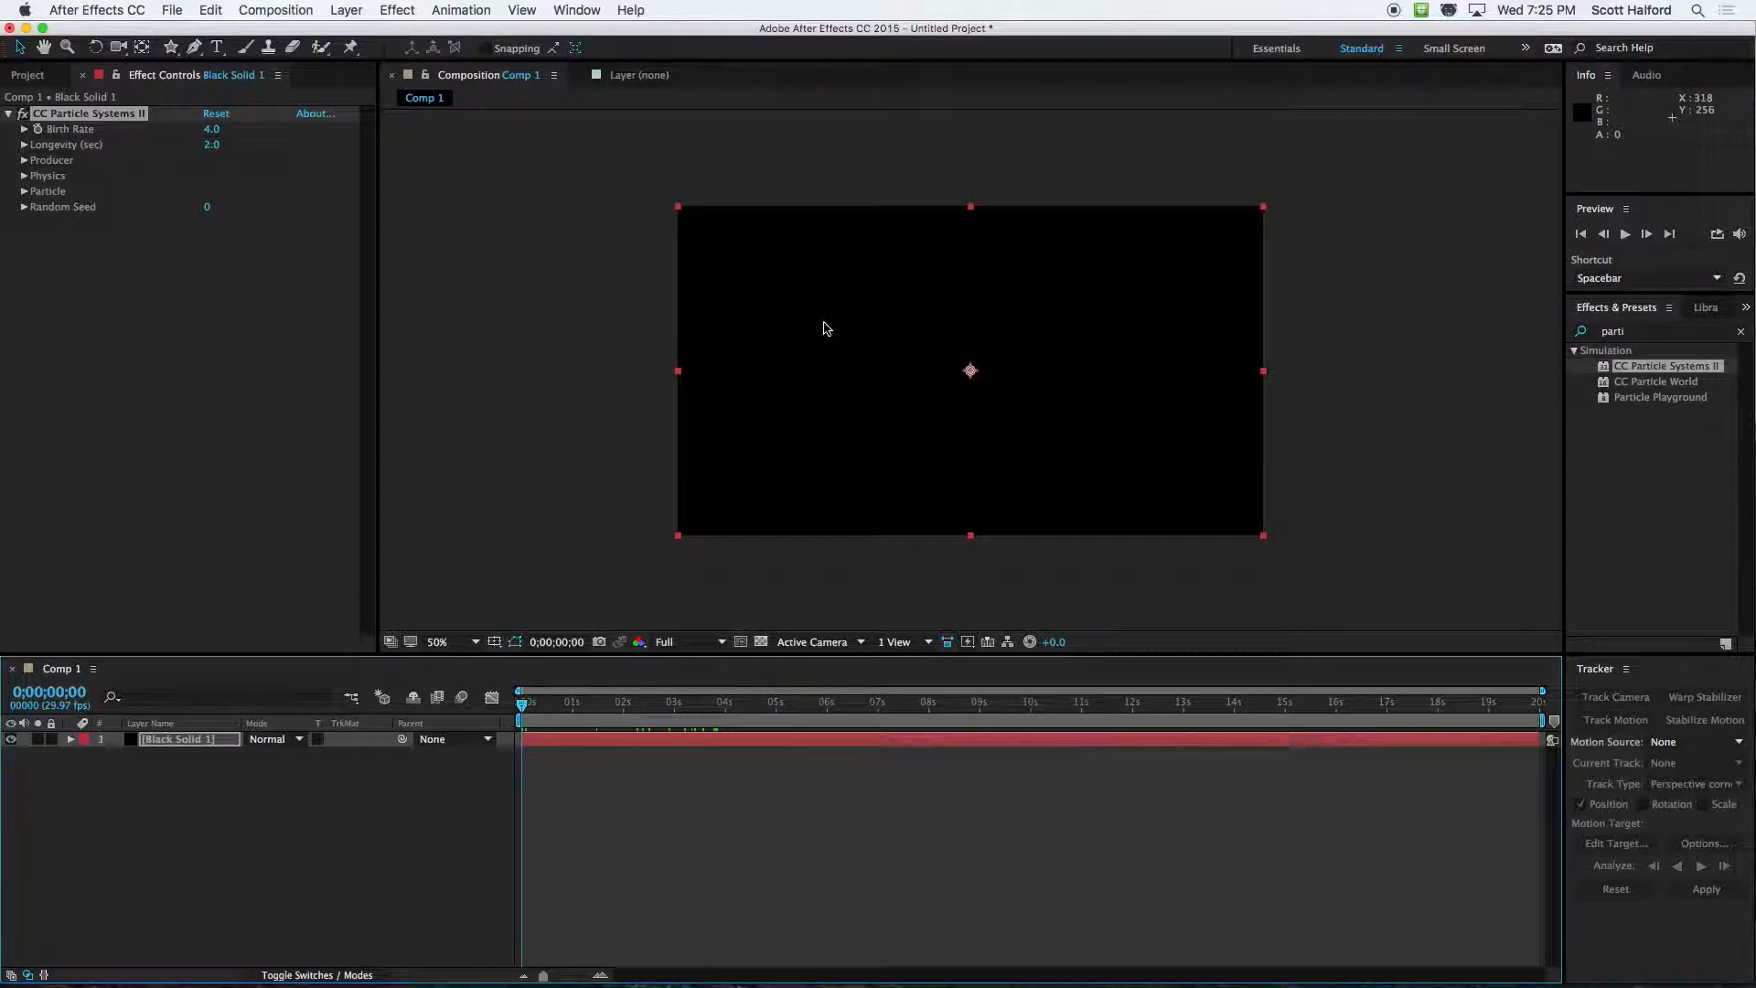
left_click(156, 346)
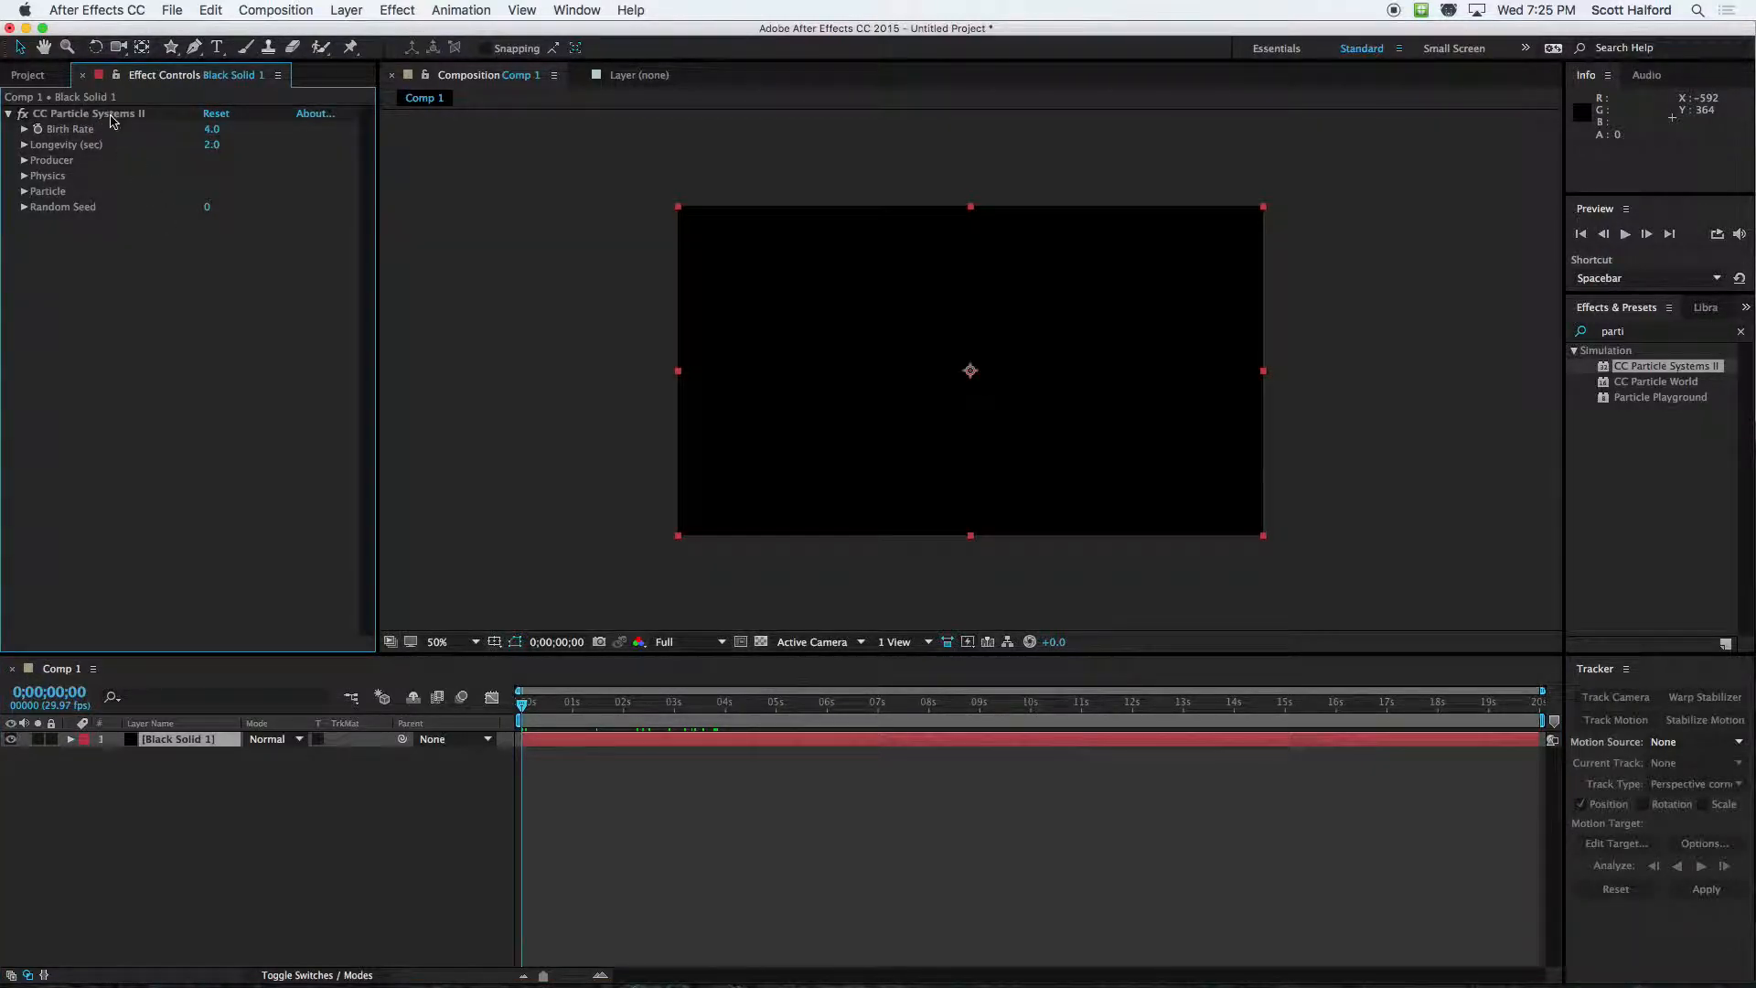
Examine frame by frame how the default particle burst develops over the first two seconds
mouse_move(560, 711)
left_mouse_down()
mouse_move(590, 704)
mouse_move(528, 705)
left_mouse_up()
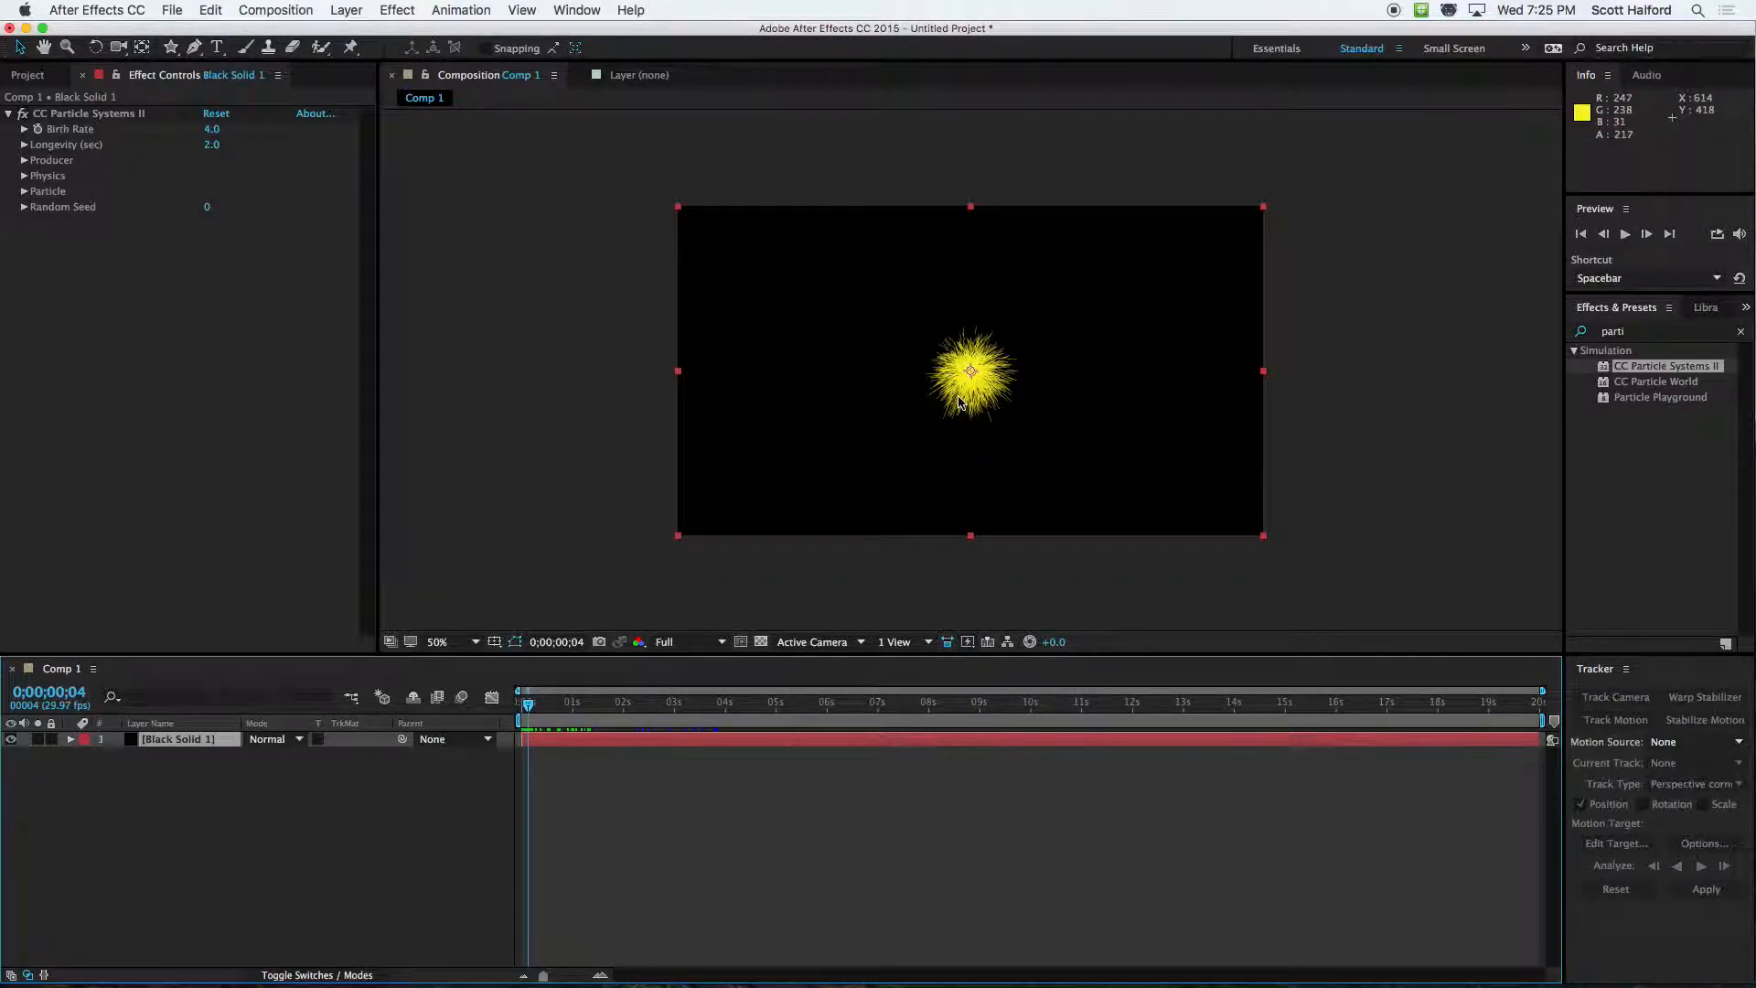
key("Right")
key("Right")
key("Right")
key("Right")
key("Right")
key("Right")
key("Left")
key("Left")
key("Left")
key("Left")
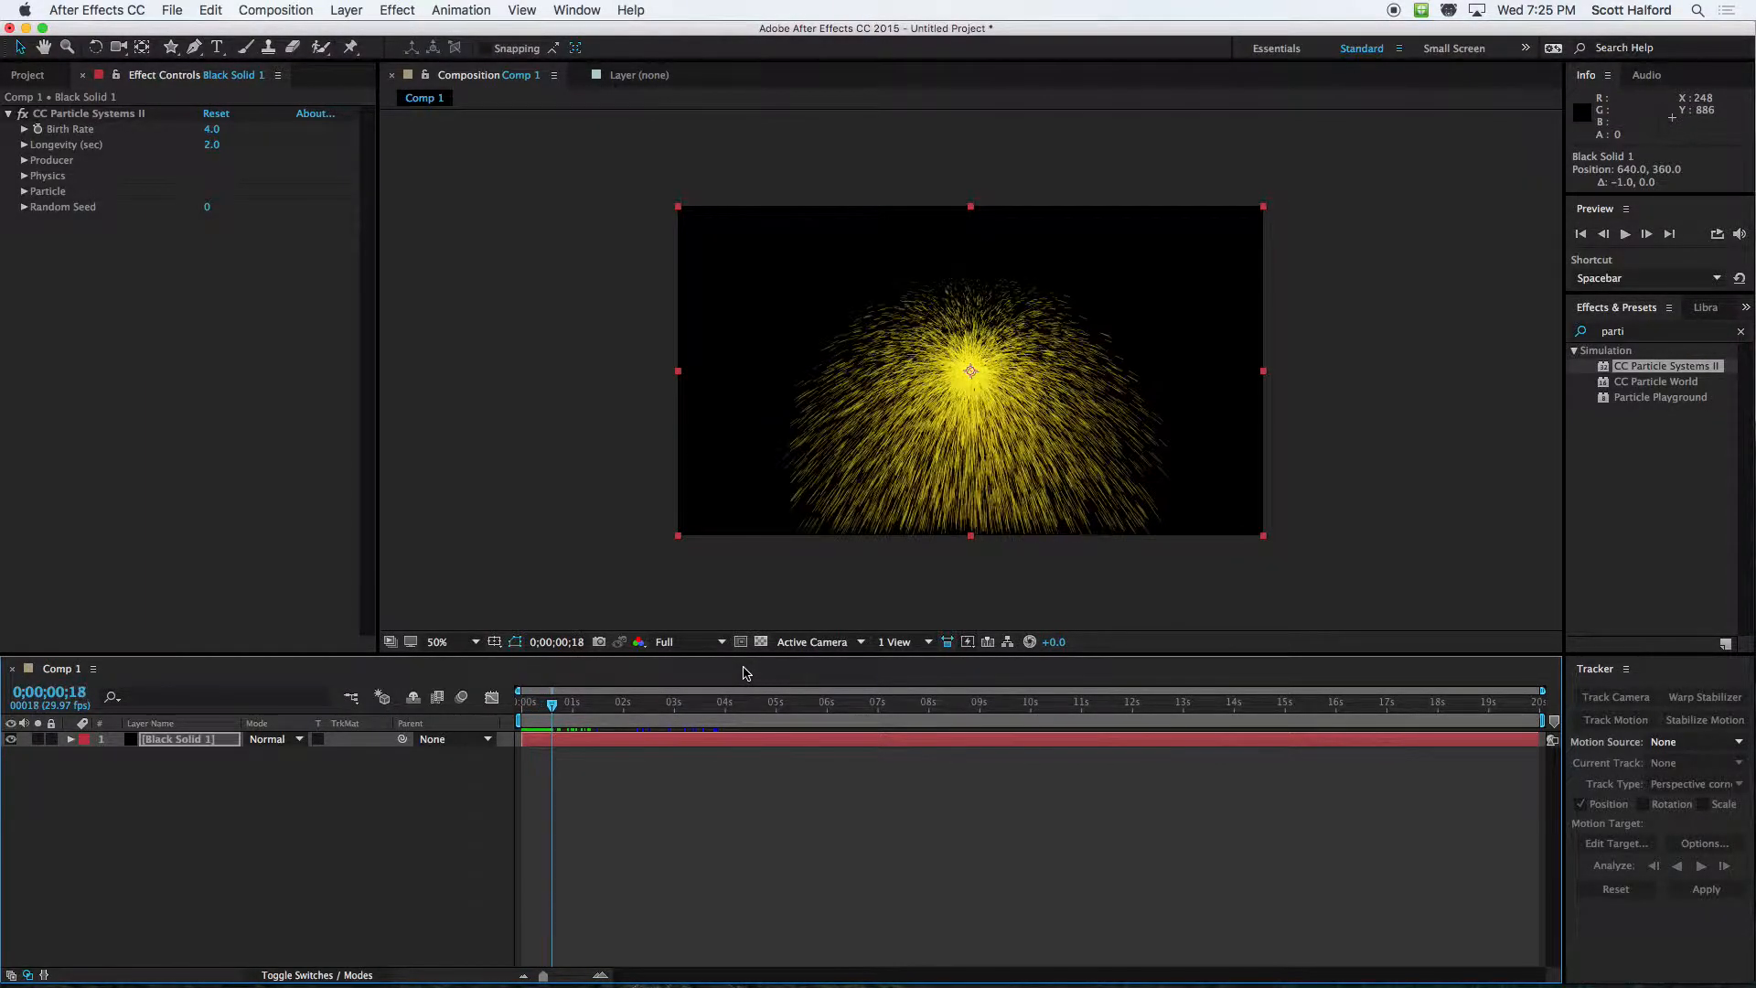
key("super+Right")
key("super+Right")
key("super+Right")
key("super+Right")
key("super+Right")
key("super+Right")
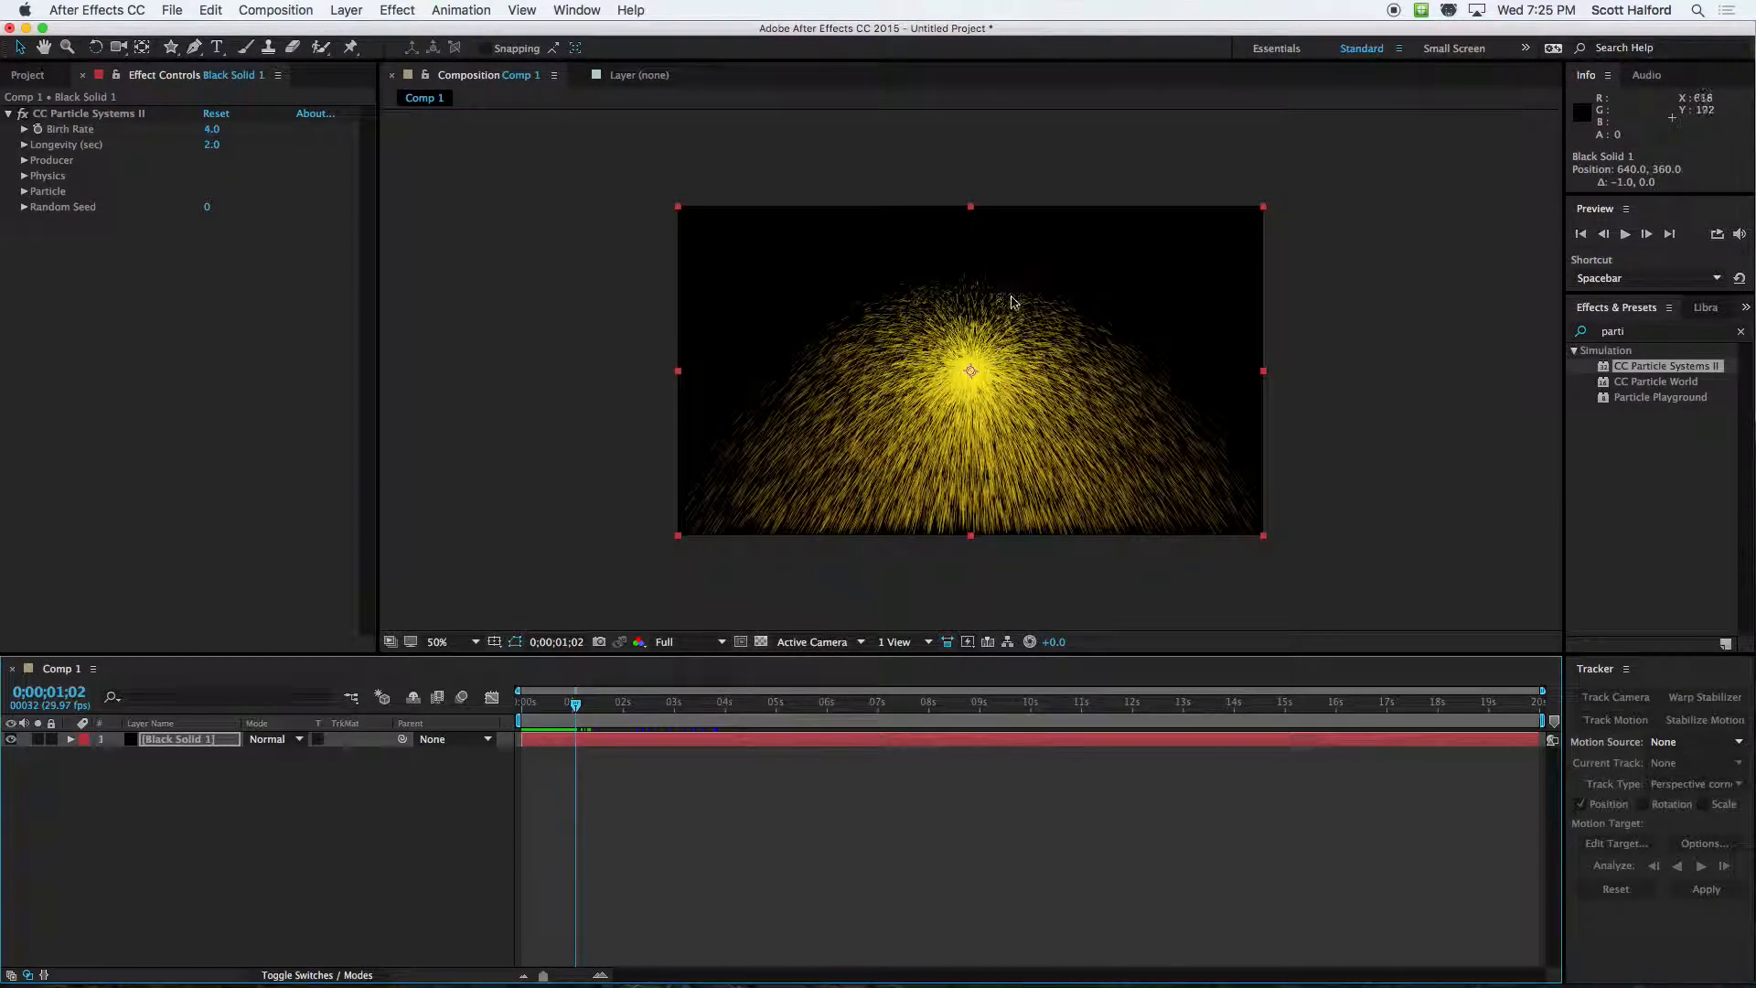
key("super+Right")
key("super+Right")
key("super+Right")
key("super+Right")
key("super+Right")
key("super+Right")
key("super+Right")
key("super+Right")
key("super+Right")
key("super+Right")
key("super+Right")
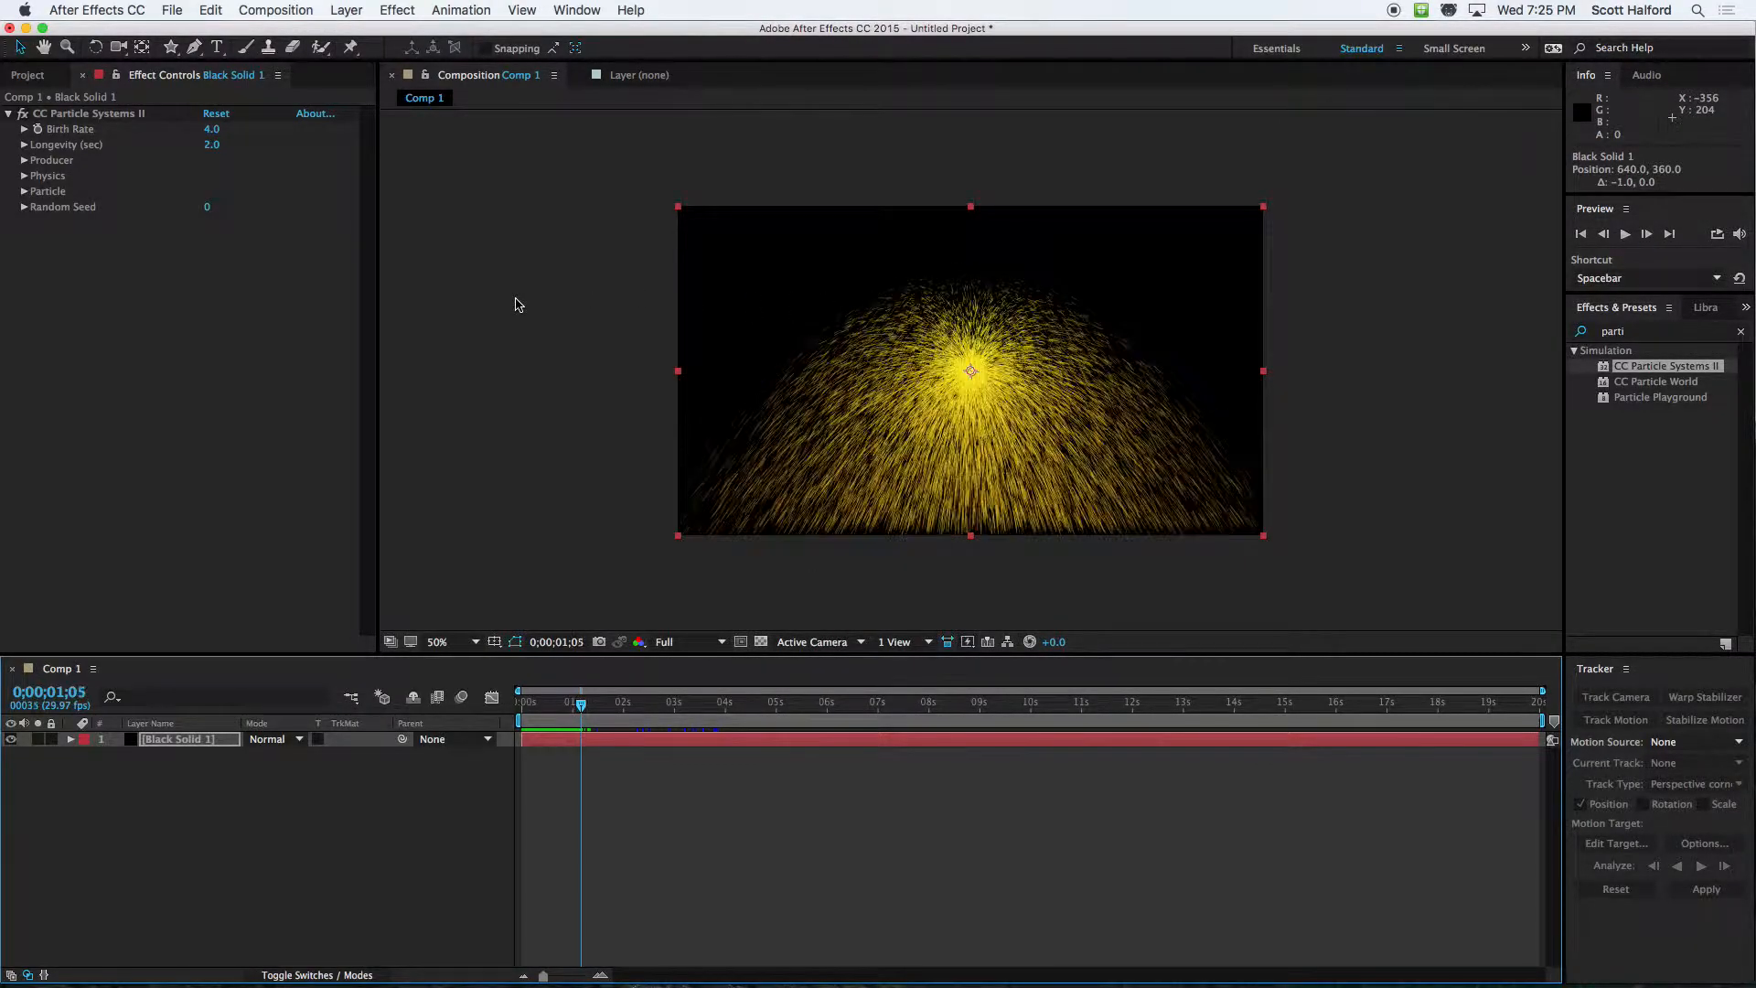
key("super+Right")
key("super+Right")
key("super+Right")
key("super+Right")
key("super+Right")
key("super+Right")
key("super+Right")
key("super+Right")
key("super+Right")
key("super+Right")
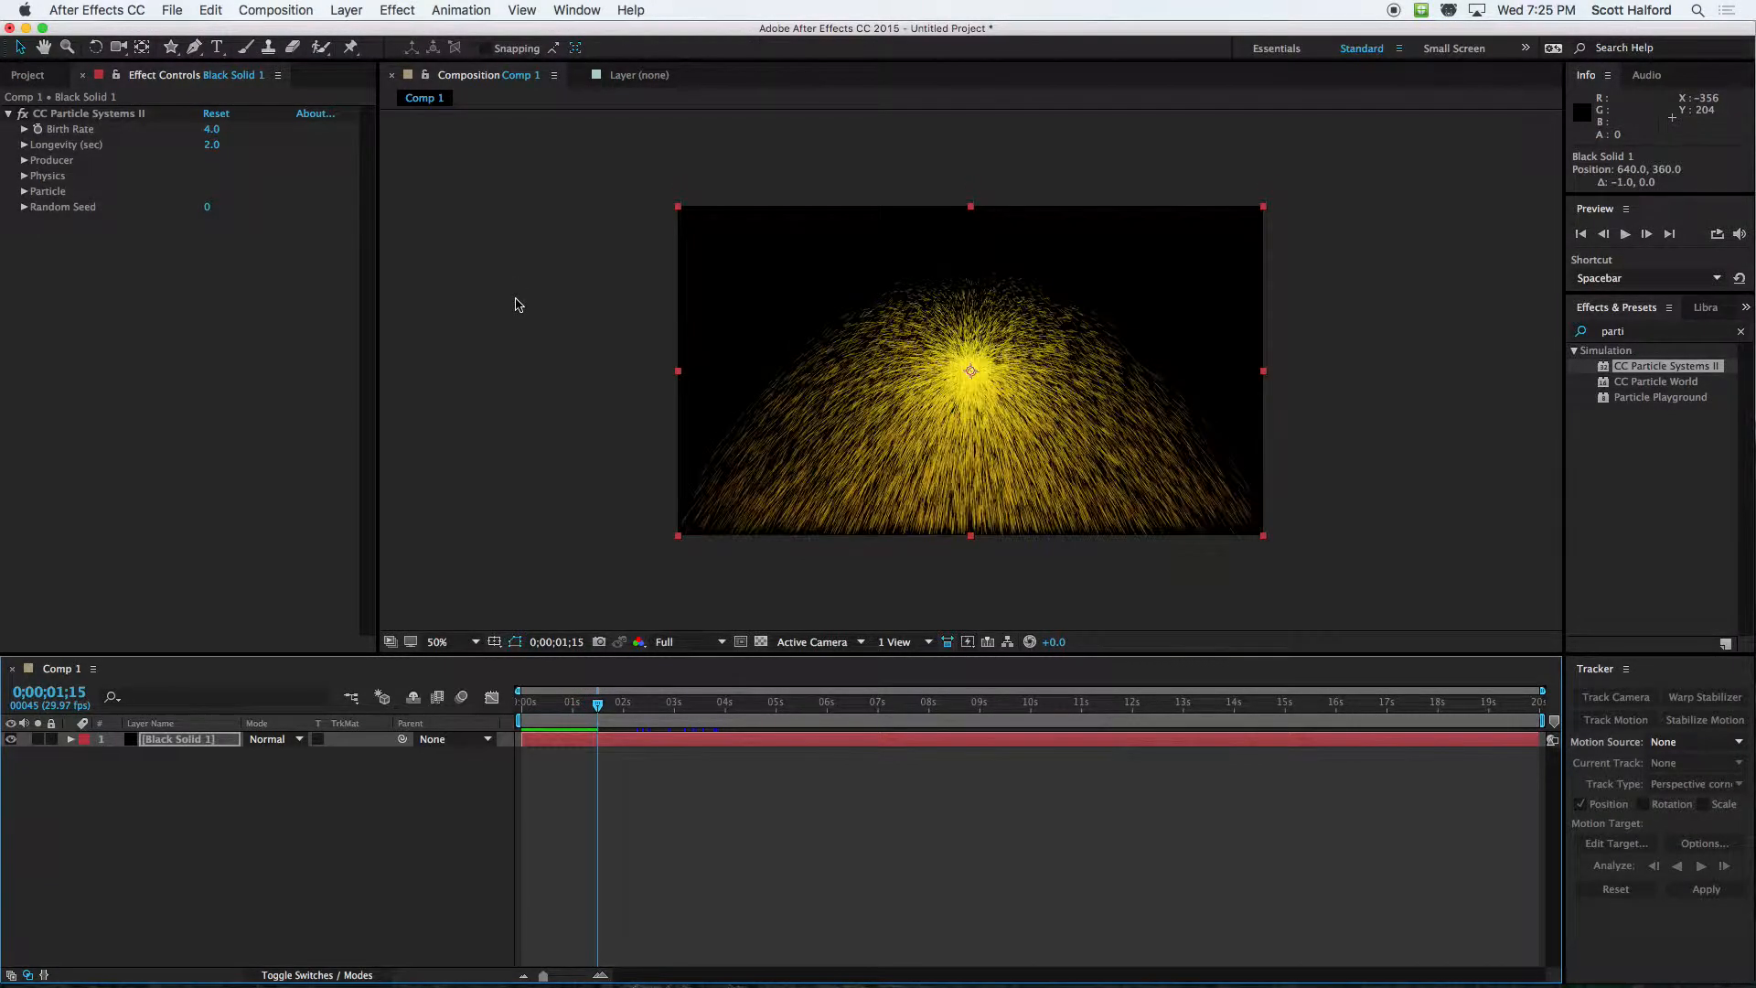
key("super+Right")
key("super+Right")
key("super+Right")
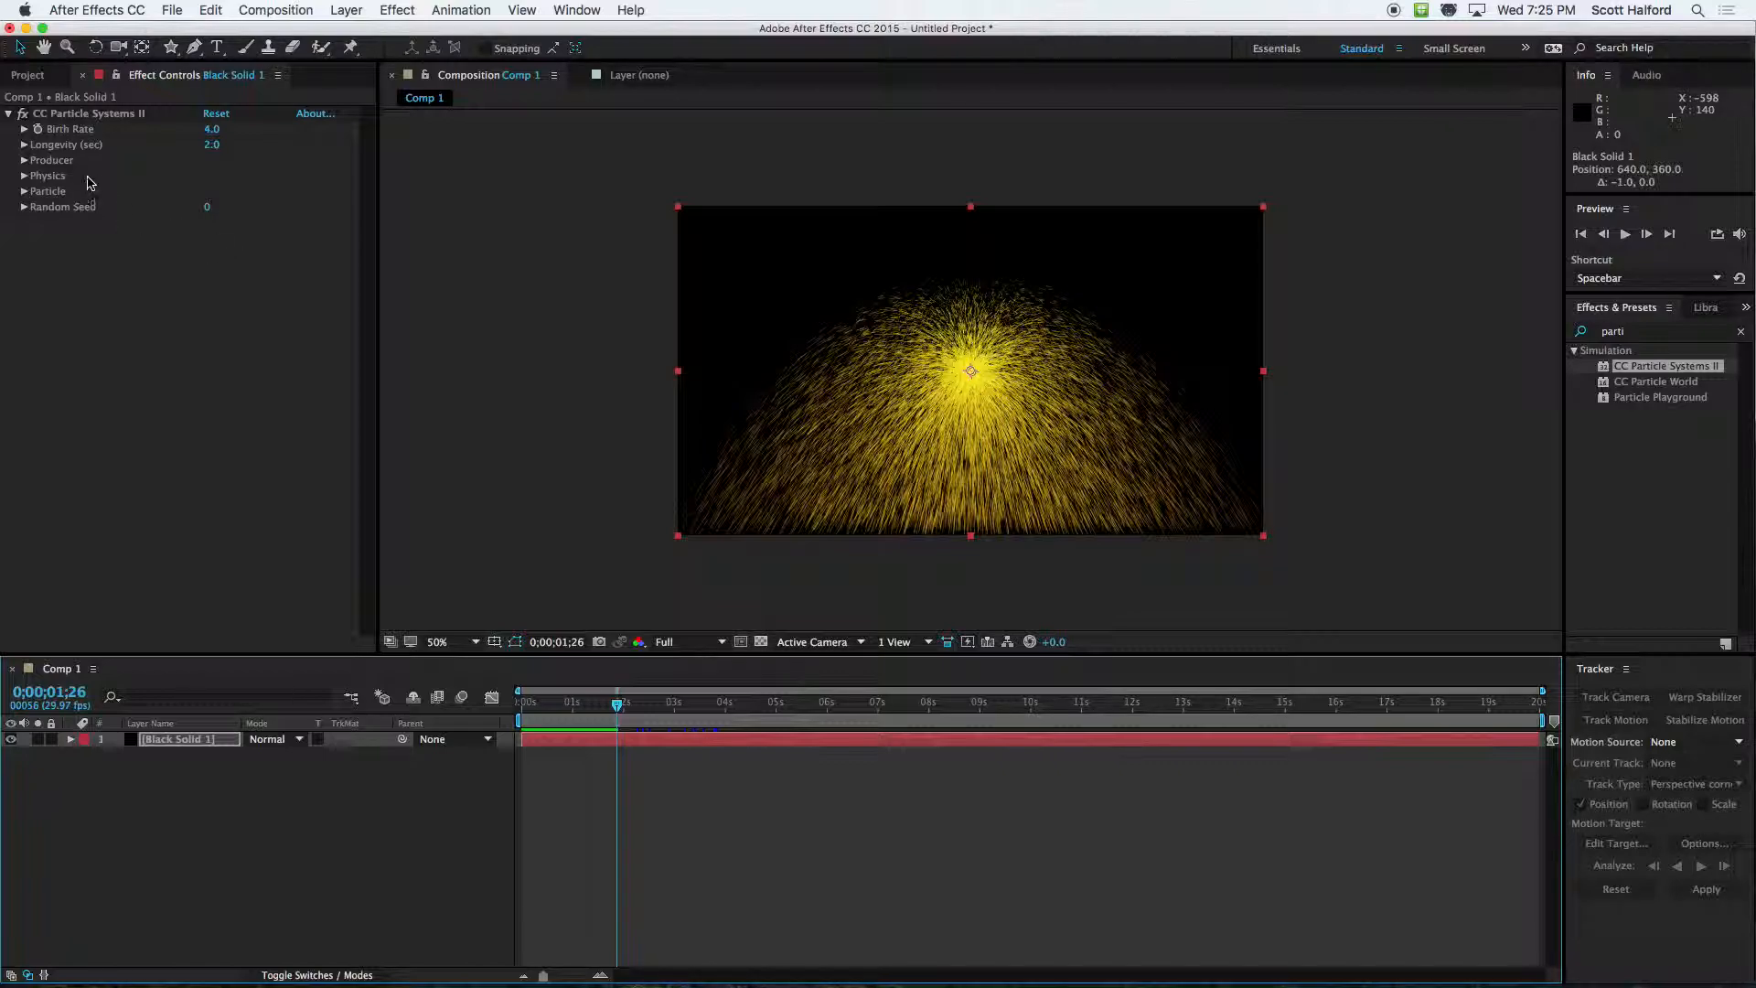
Try particle Birth Rates of 0.3 and 15.3, previewing the burst over time at a closer zoom
left_click(72, 115)
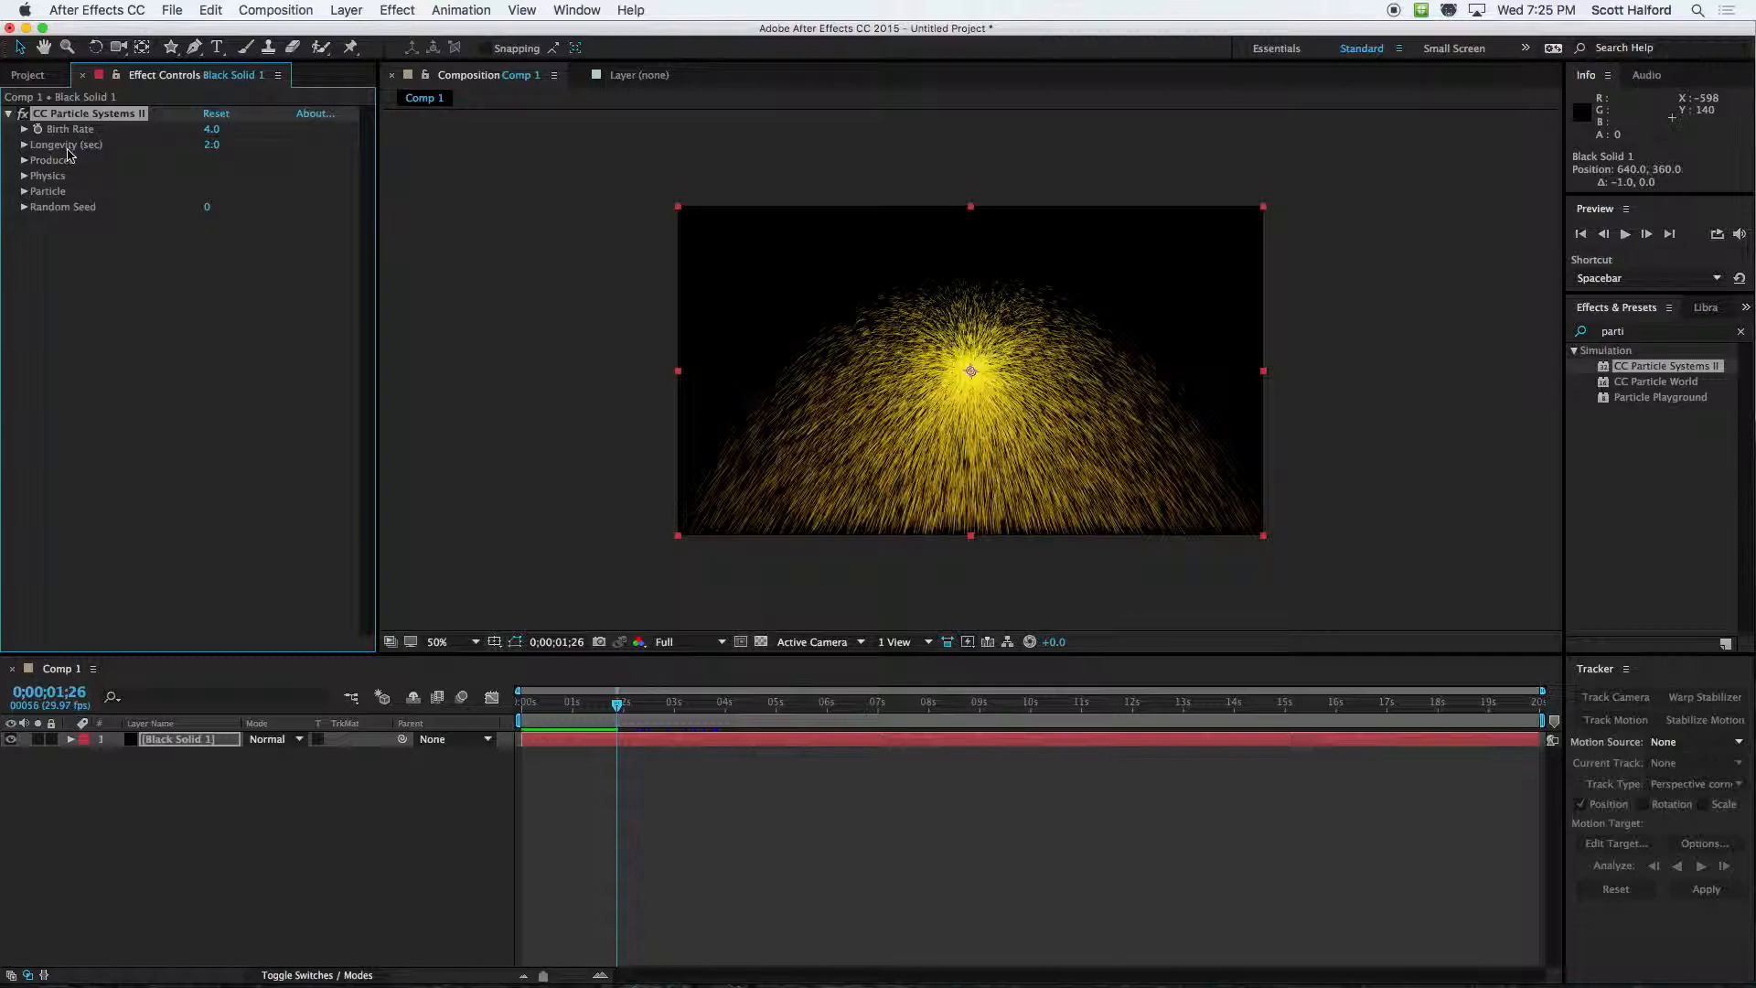
left_click(25, 129)
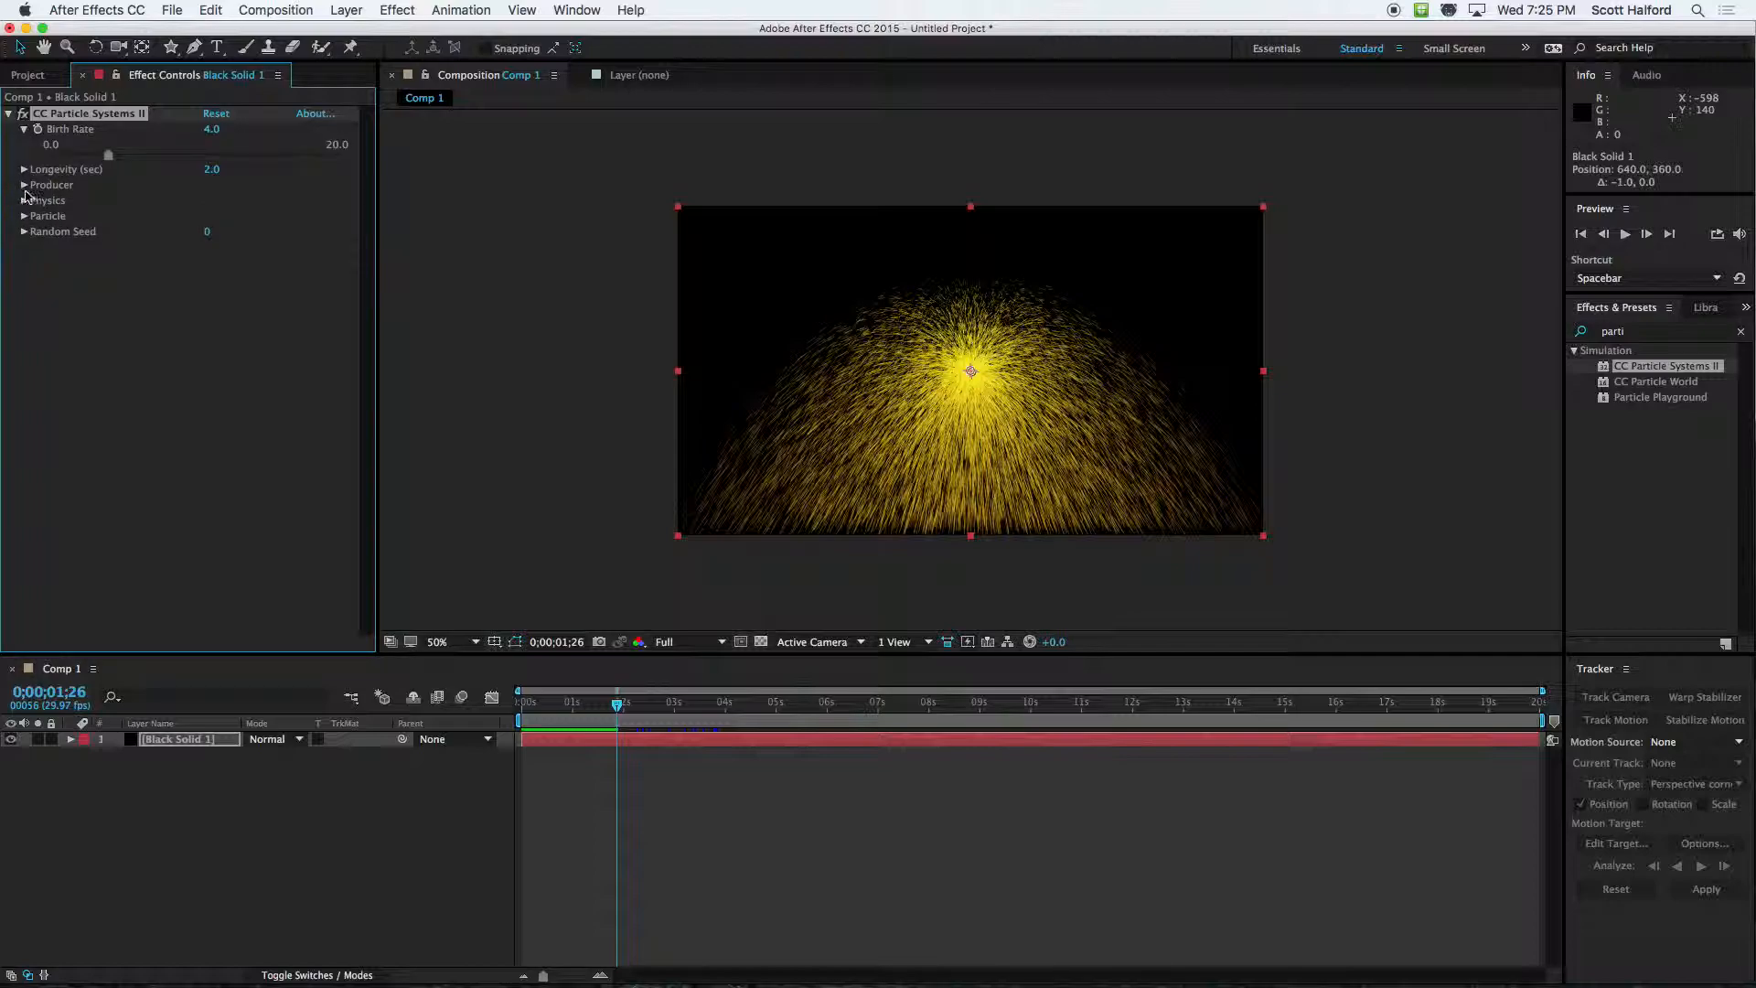
mouse_move(111, 160)
left_mouse_down()
mouse_move(41, 158)
mouse_move(123, 156)
mouse_move(57, 159)
left_mouse_up()
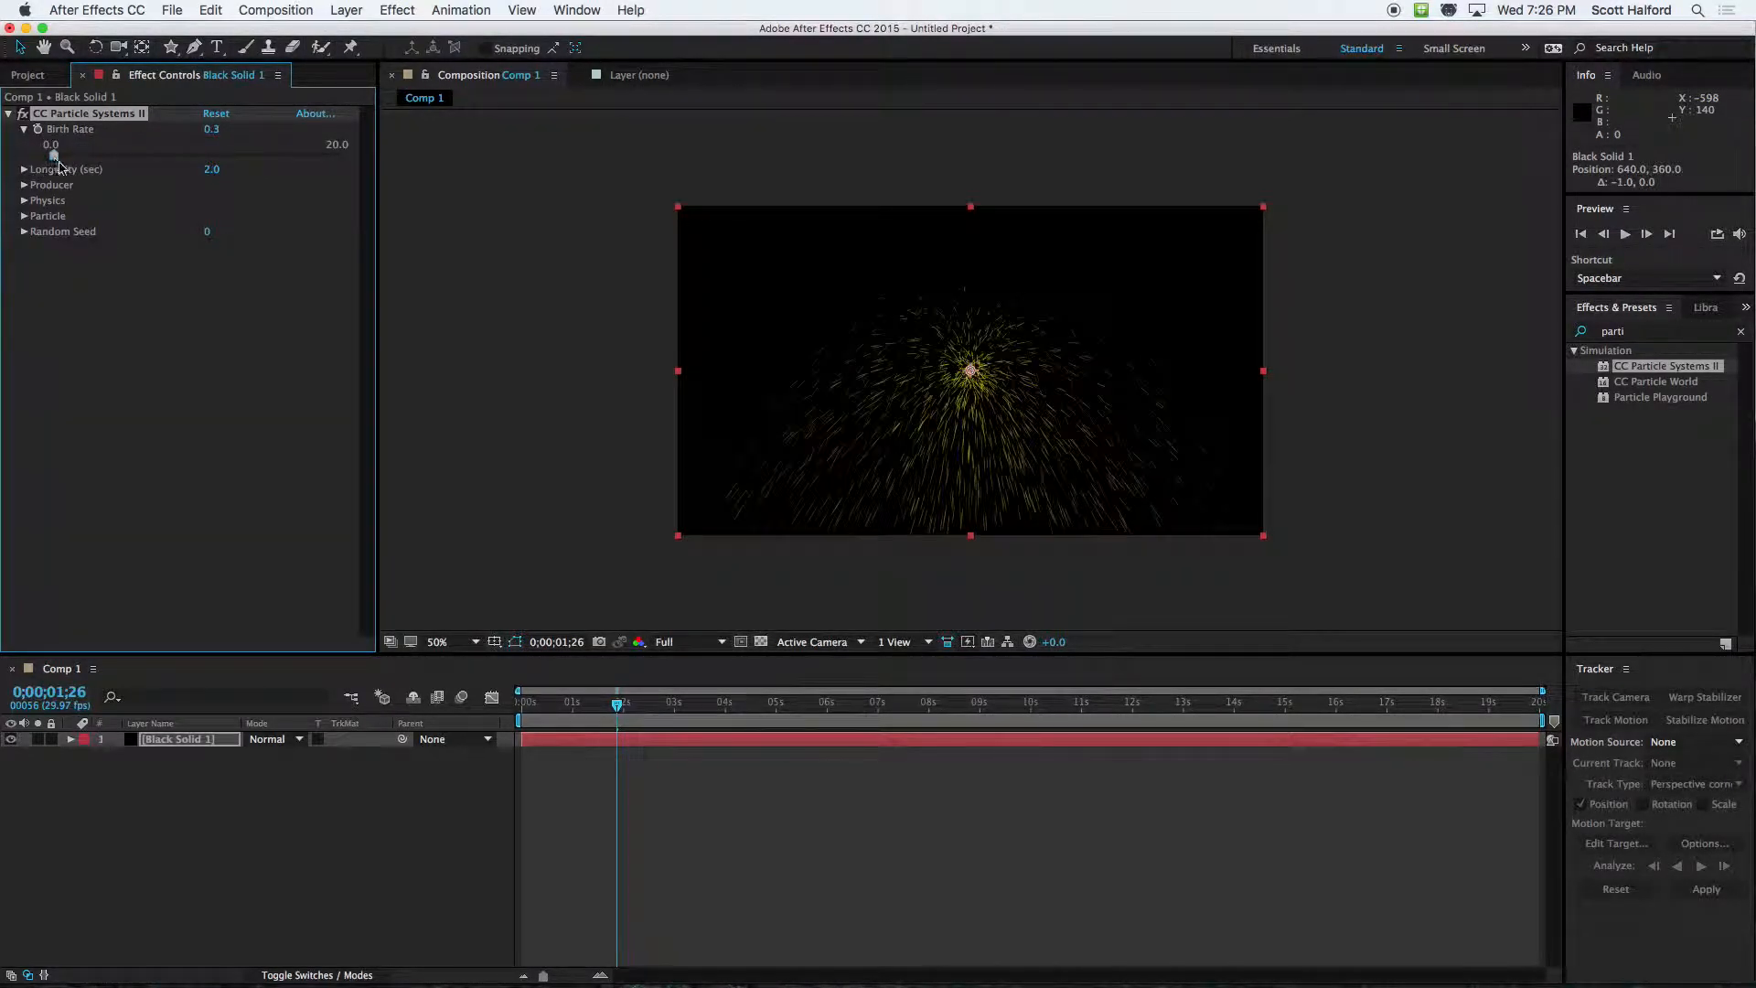
mouse_move(622, 706)
left_mouse_down()
mouse_move(577, 704)
mouse_move(611, 706)
left_mouse_up()
scroll(913, 378, "up", 1)
left_click_drag(54, 156, 272, 157)
left_click_drag(612, 712, 523, 705)
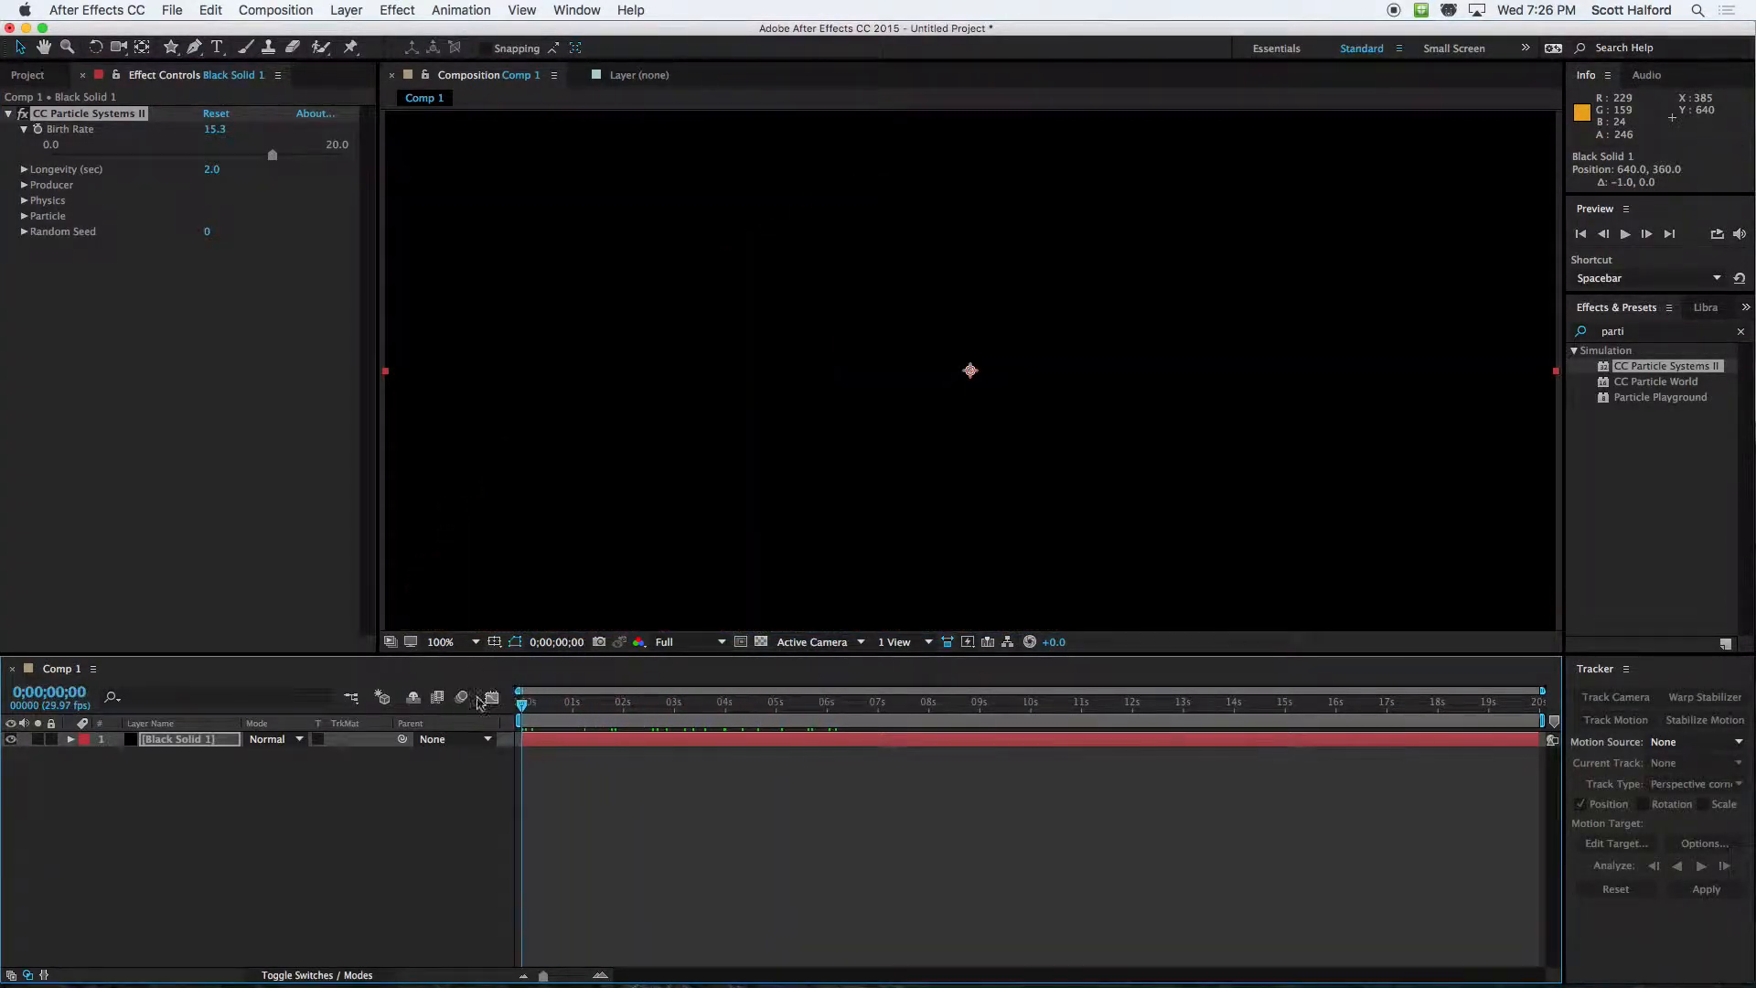
Set the particle effect's Birth Rate to 3.6 and preview the frame at 0;00;00;26
left_click_drag(268, 162, 104, 161)
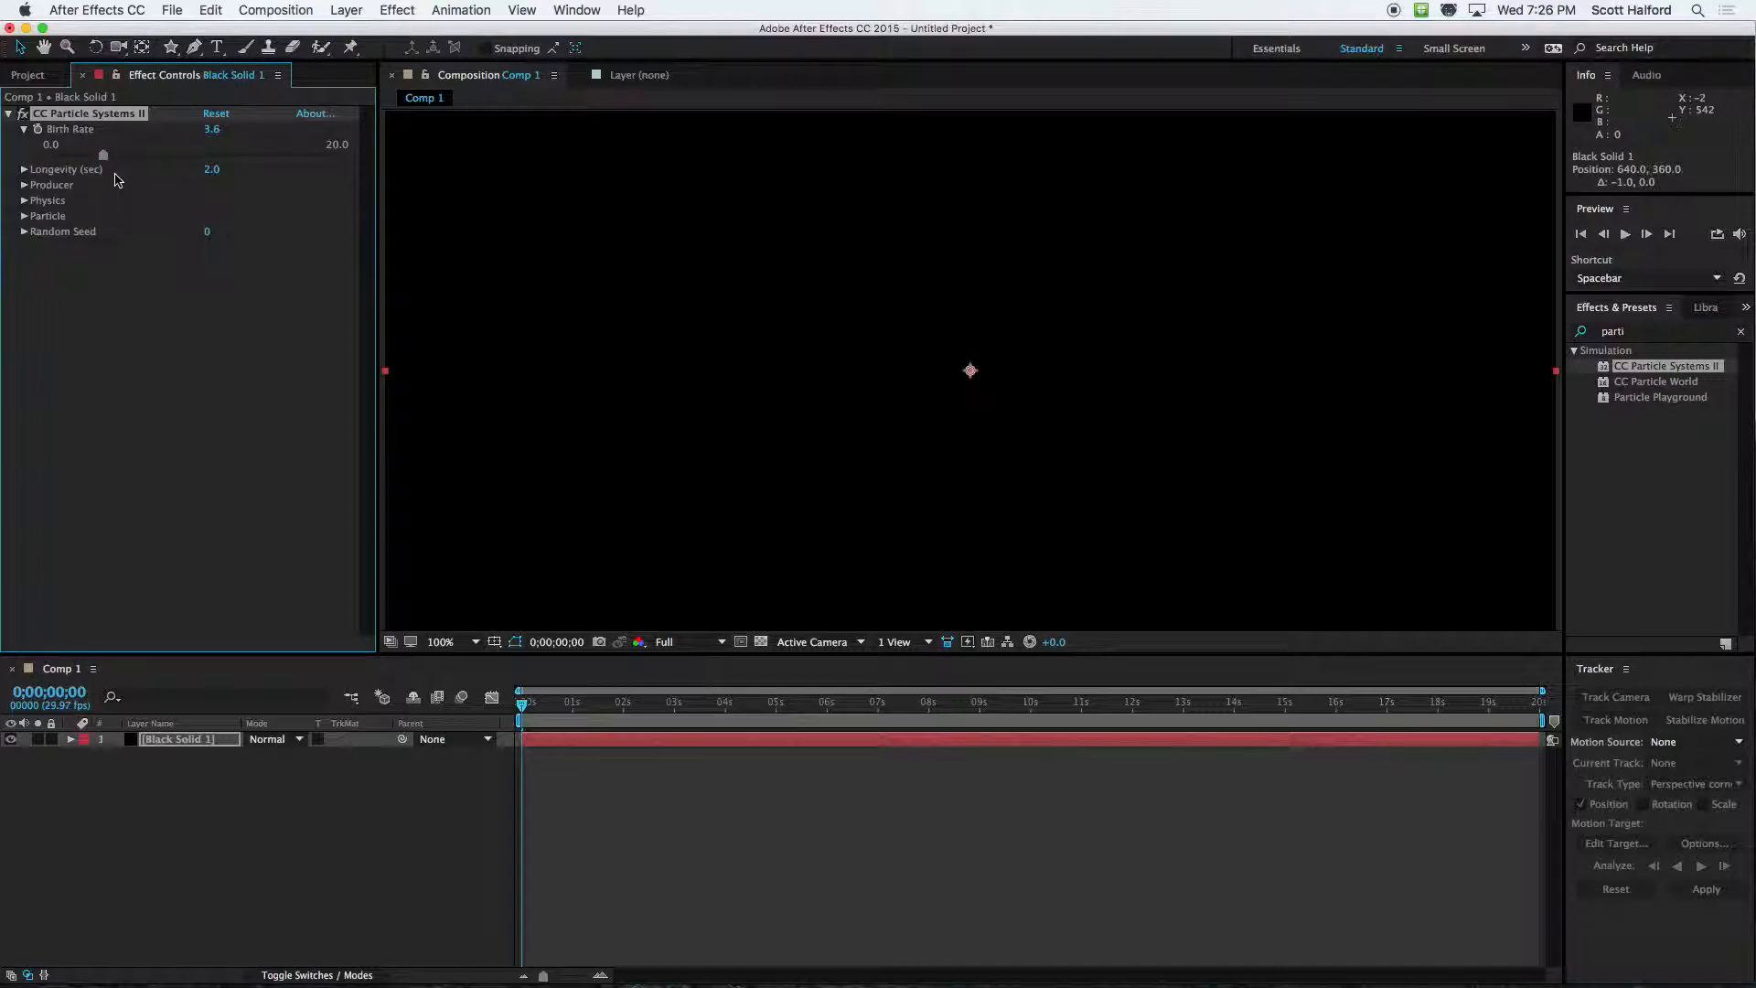
left_click(566, 703)
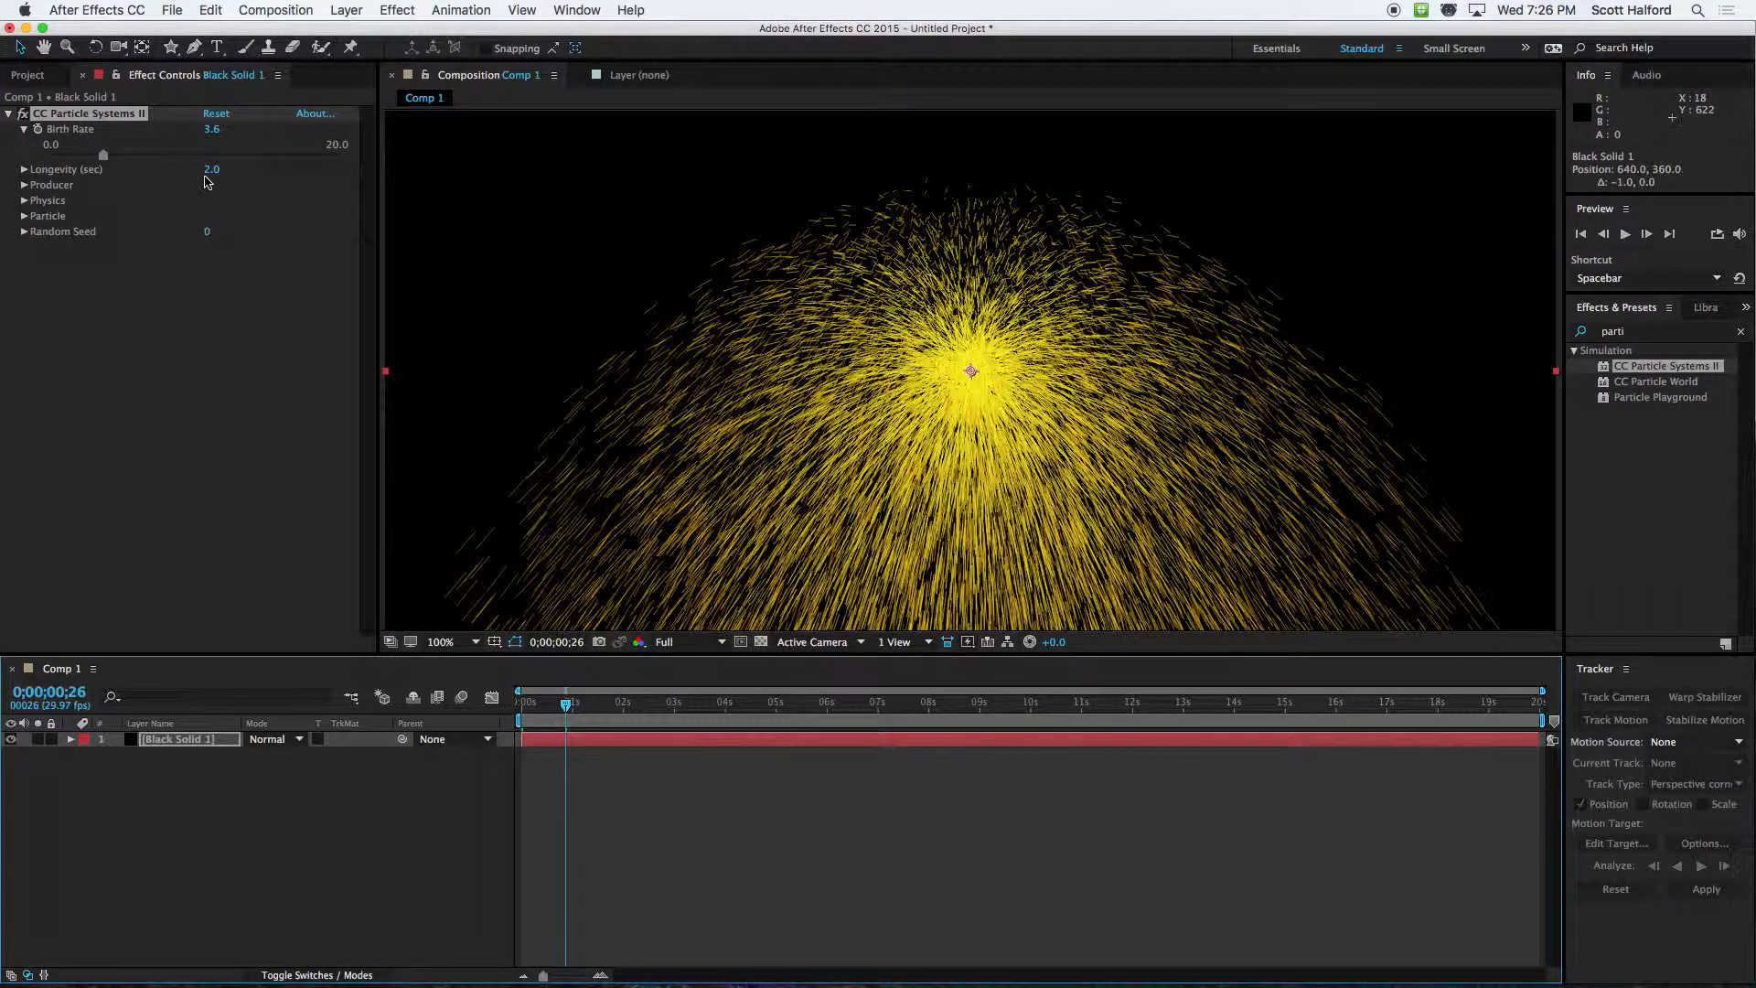
Try a particle Longevity of 1.0 second and preview the burst around 0;00;00;25
left_click(156, 400)
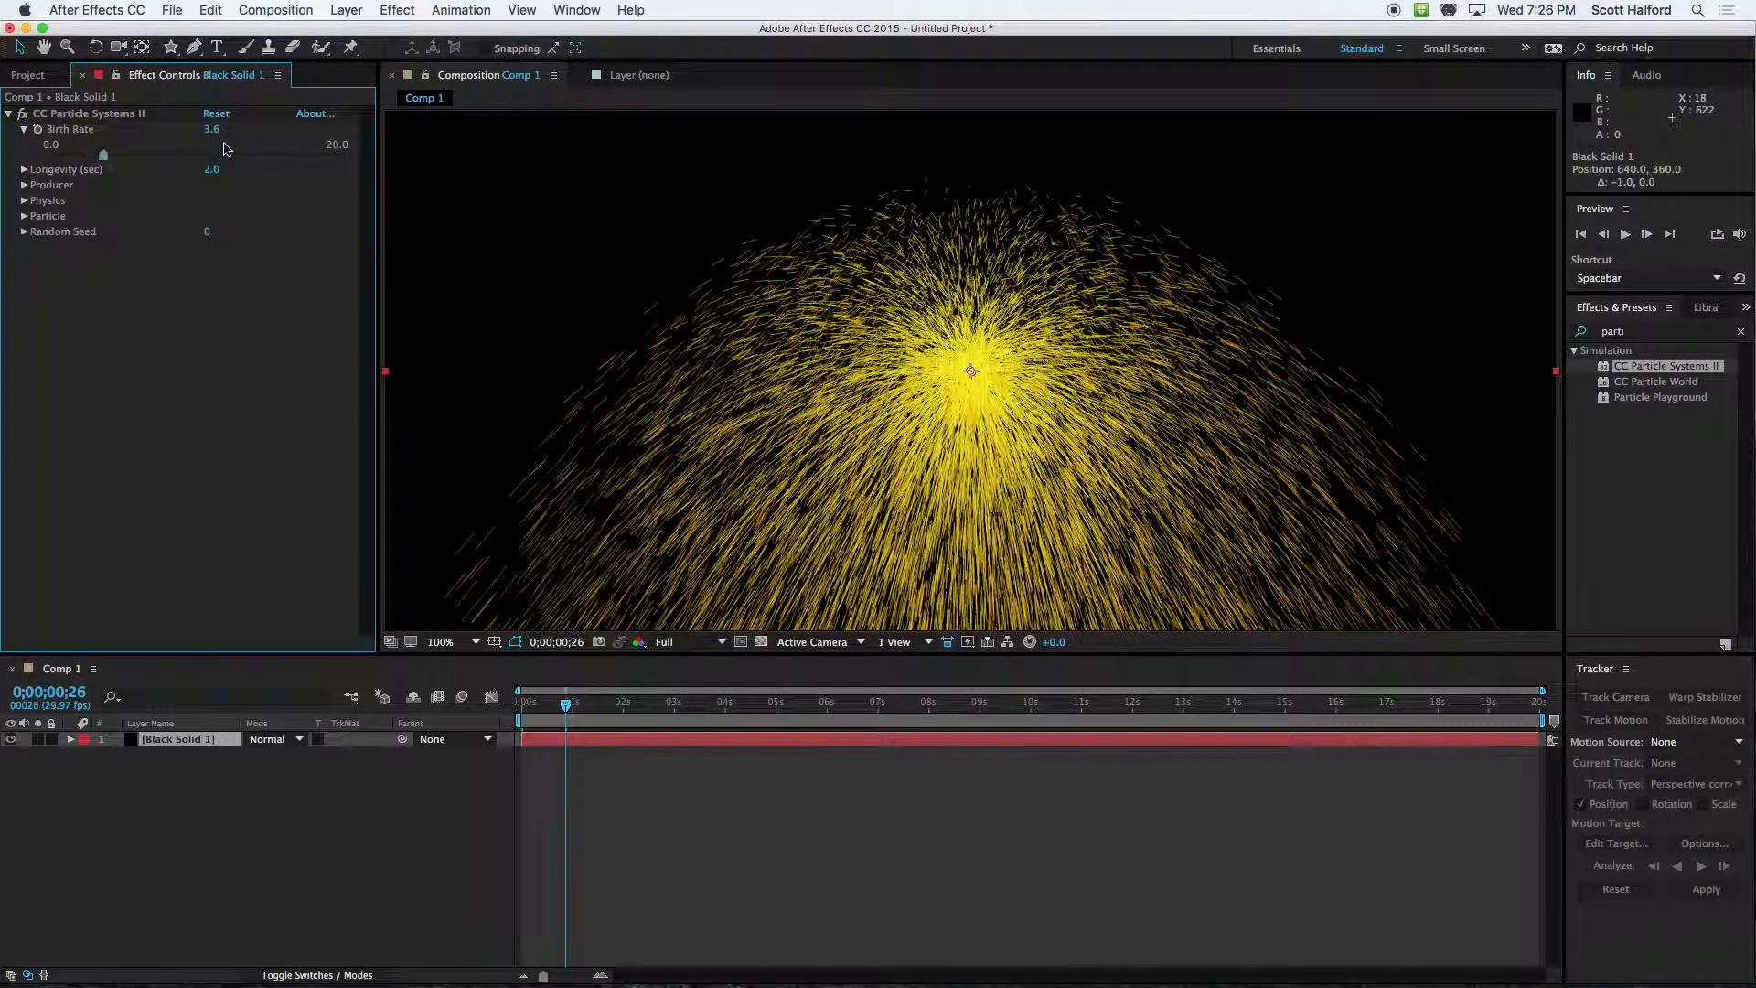
left_click(211, 171)
type("2")
key("Return")
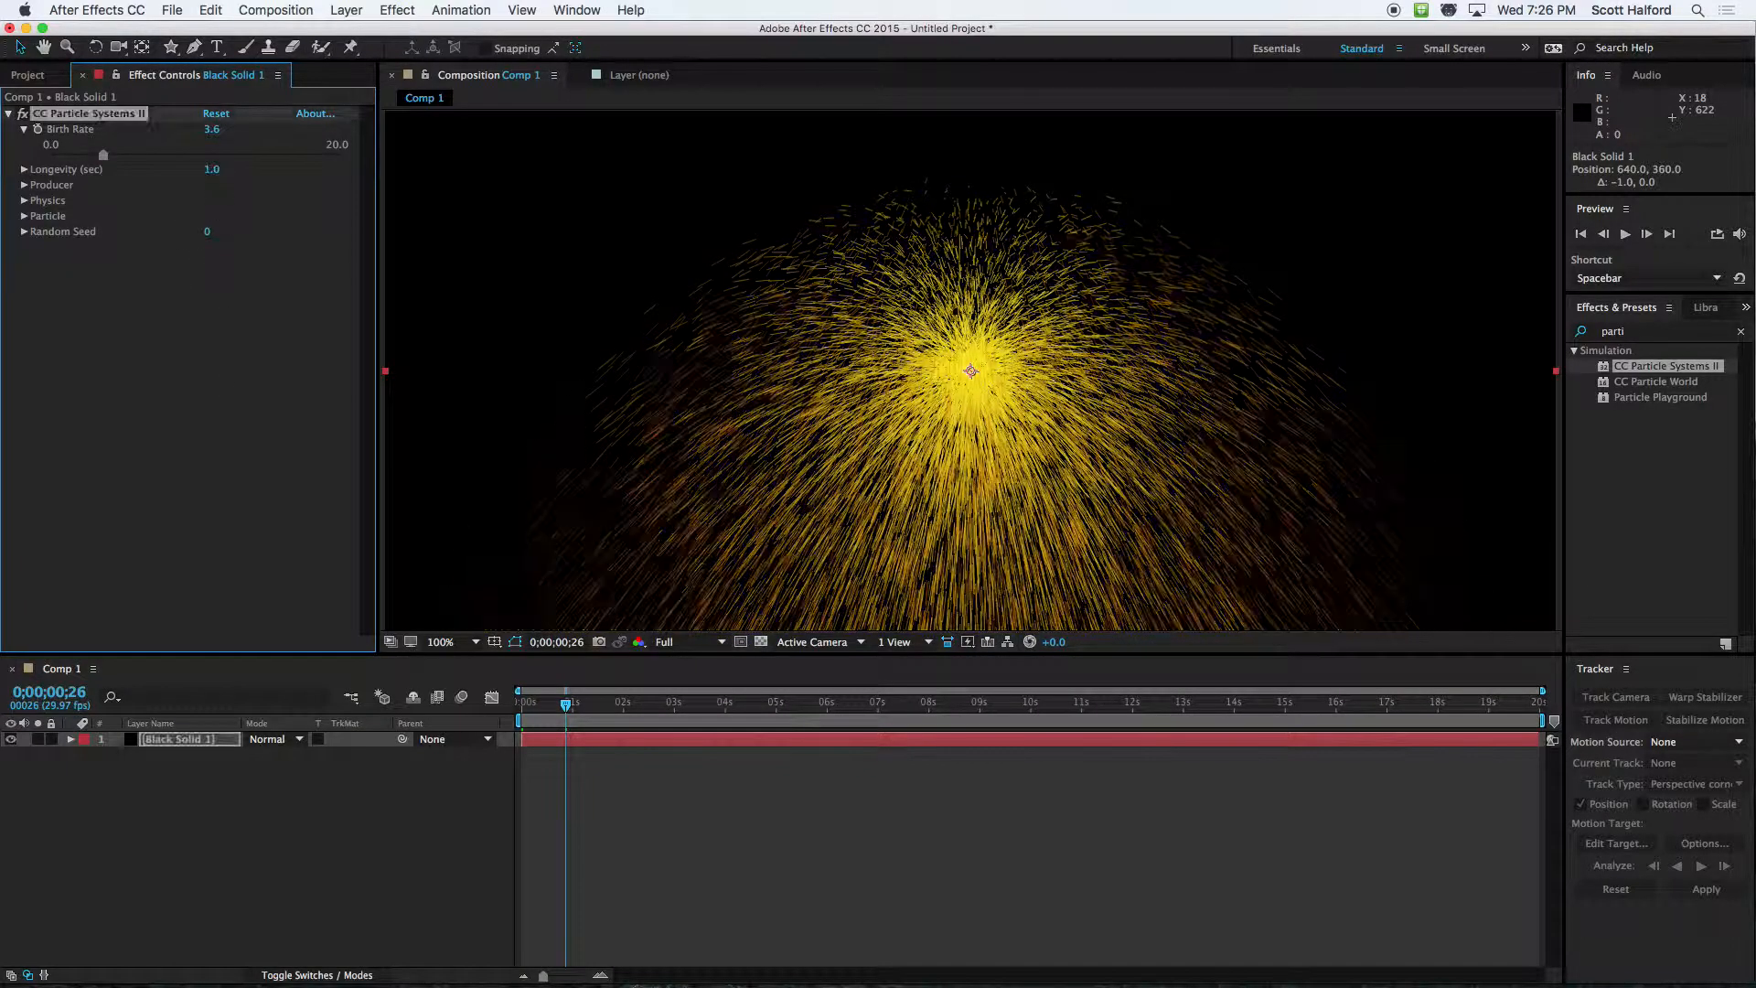
mouse_move(560, 721)
left_mouse_down()
mouse_move(530, 712)
mouse_move(566, 715)
left_mouse_up()
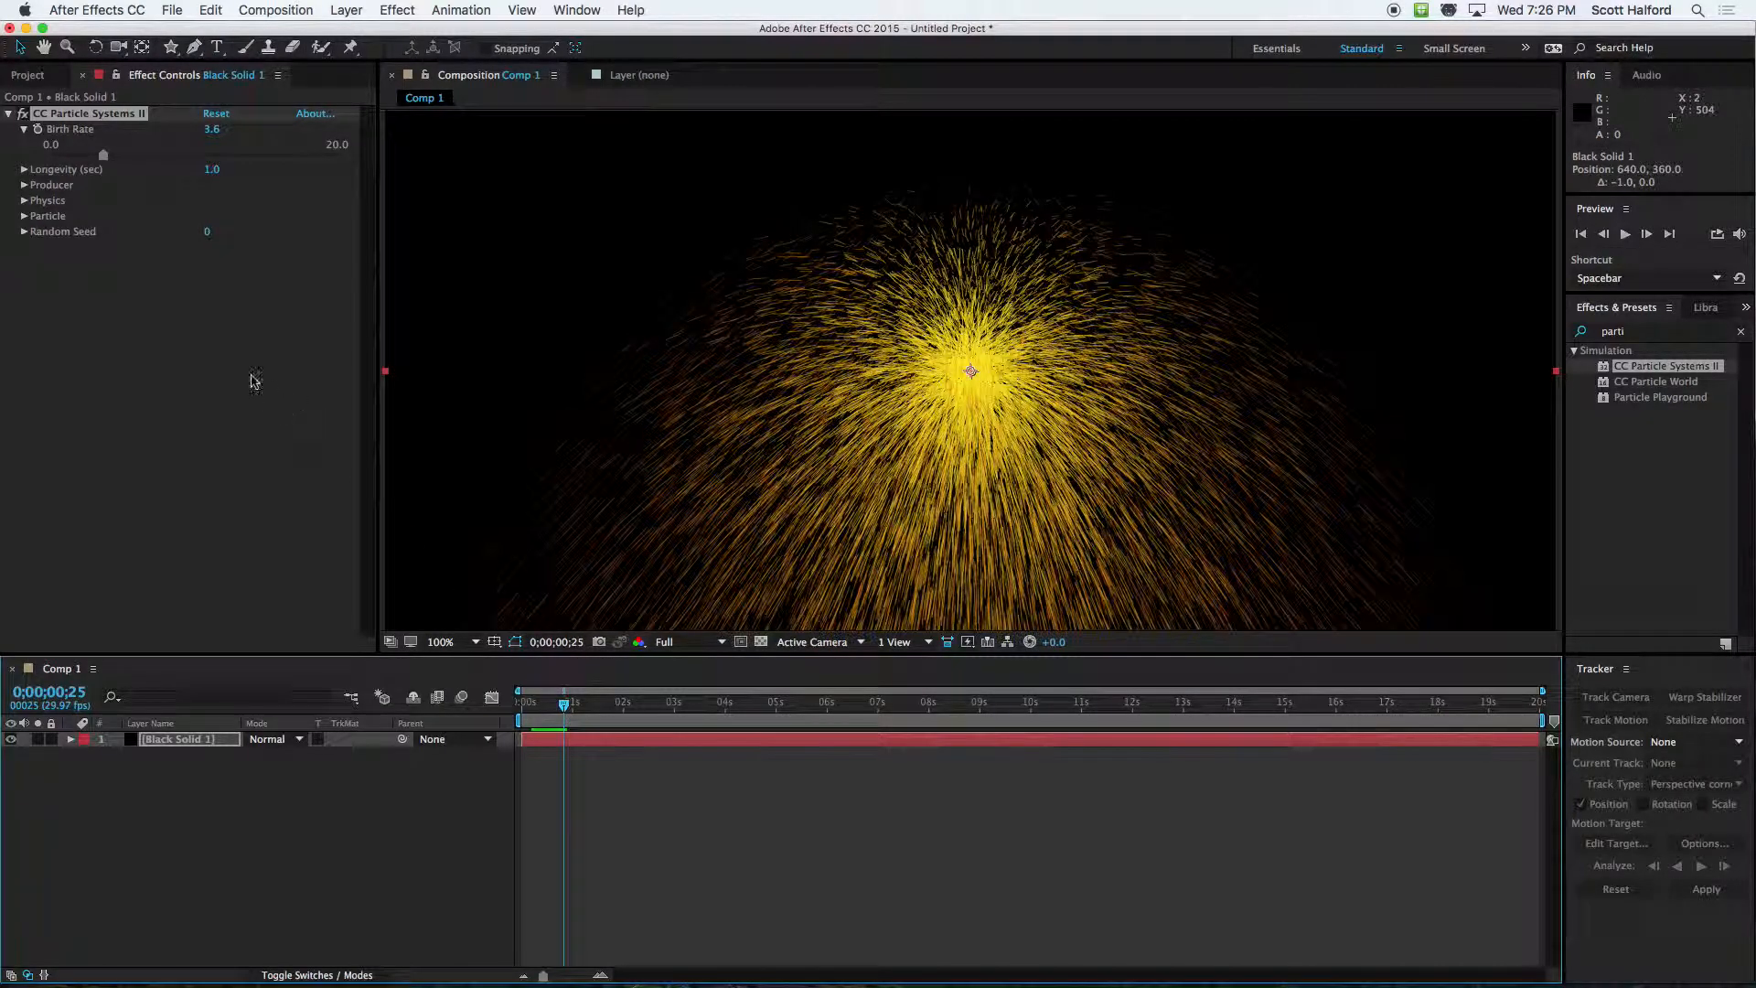
Try a much longer particle Longevity of 11.1 seconds and preview the burst up to 0;00;02;13
left_click_drag(214, 175, 1133, 186)
left_click_drag(218, 174, 231, 173)
left_click_drag(581, 709, 645, 707)
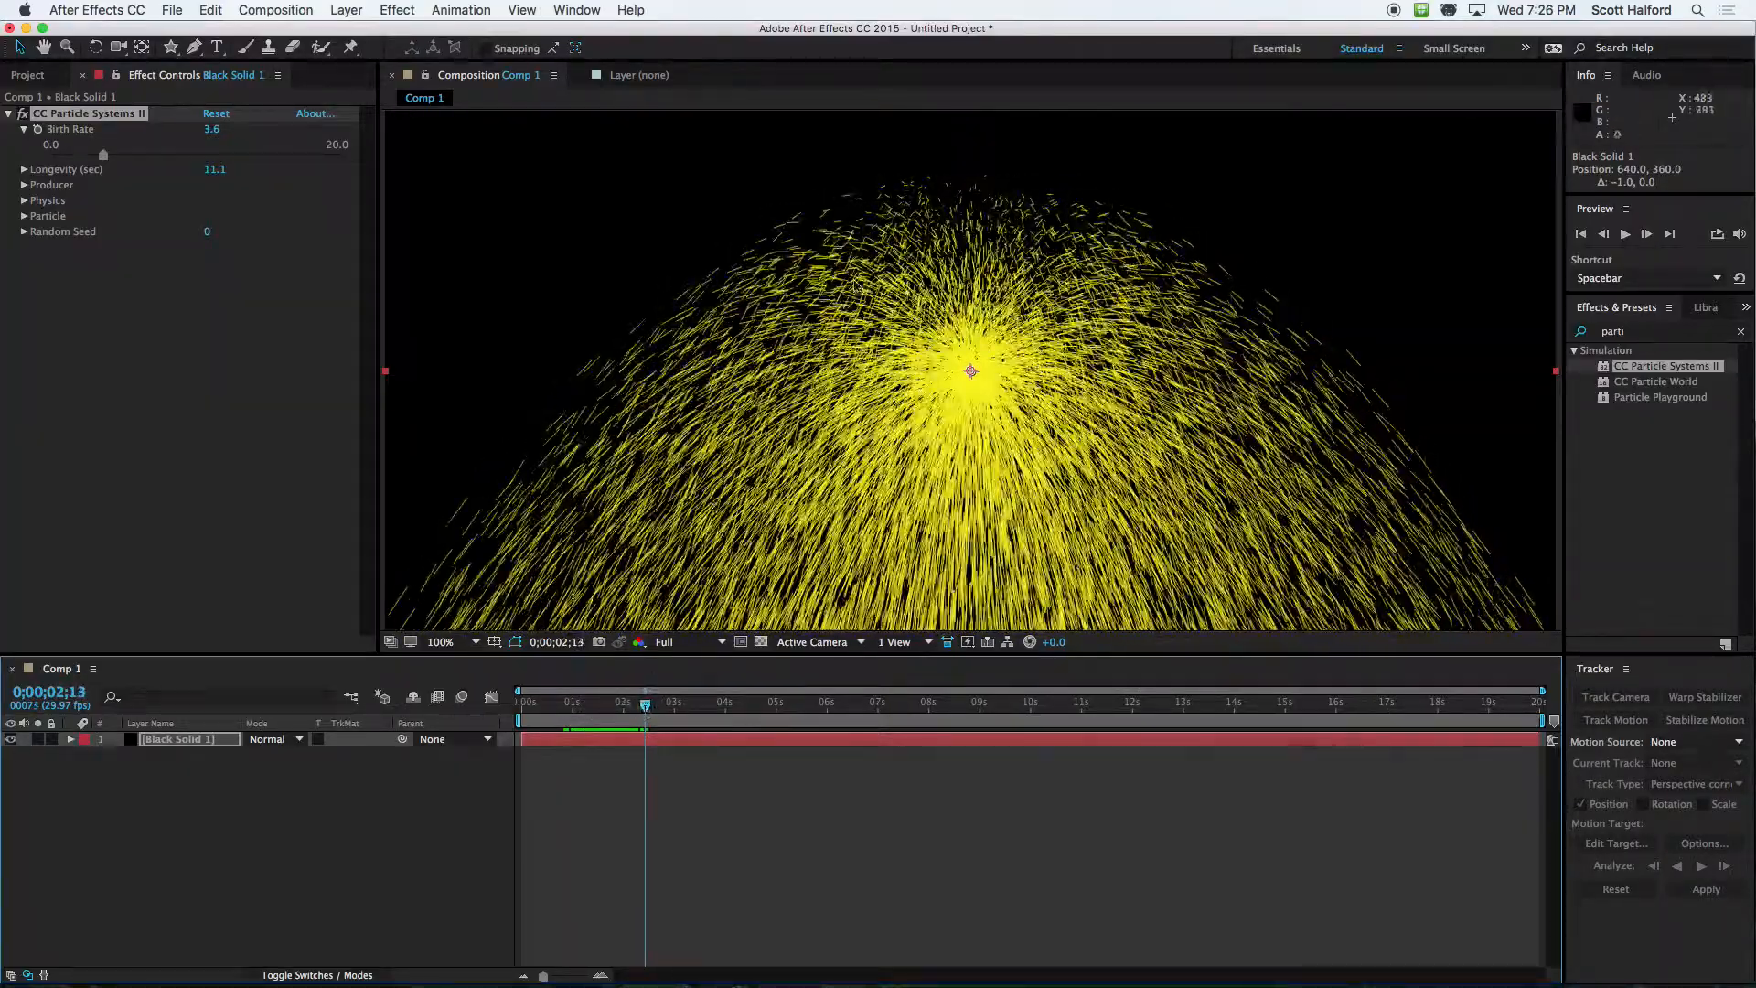
left_click_drag(645, 707, 571, 711)
Set the particle Longevity to 0.5 seconds and preview the burst up to 0;00;02;06
left_click(215, 169)
type("1")
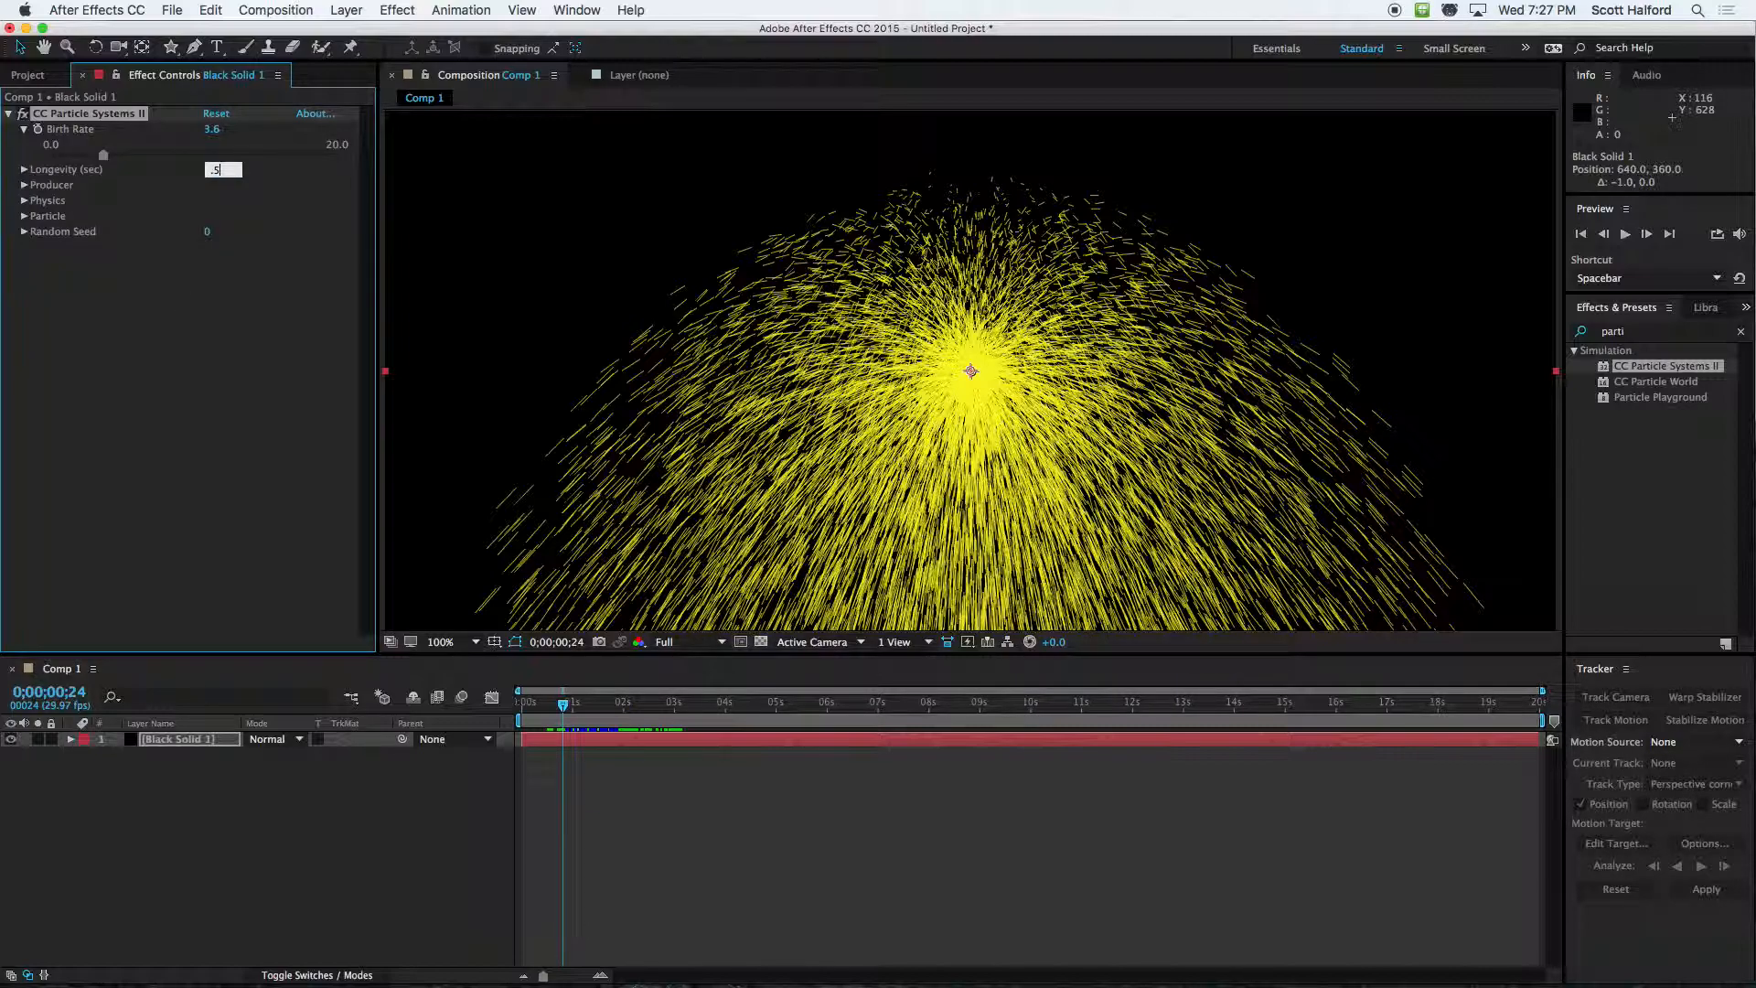
key("Return")
left_click_drag(562, 709, 633, 711)
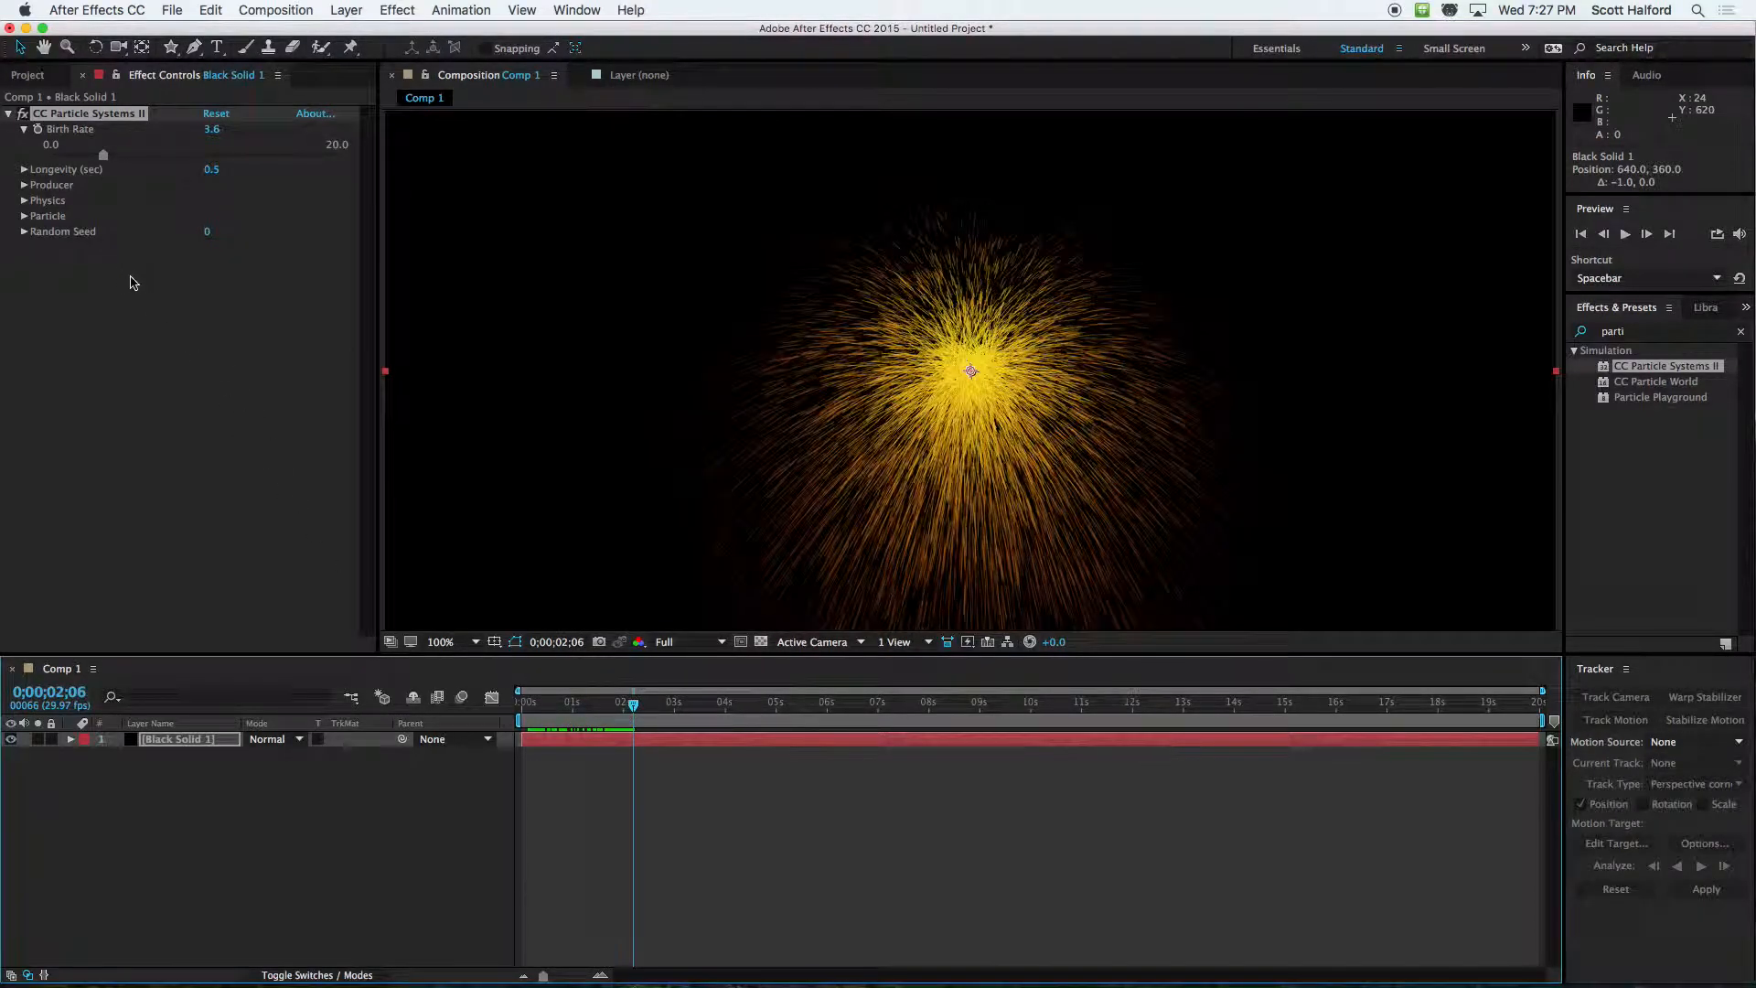
Try moving the particle producer to 392, 245, and restore its position to 640, 360
left_click(24, 186)
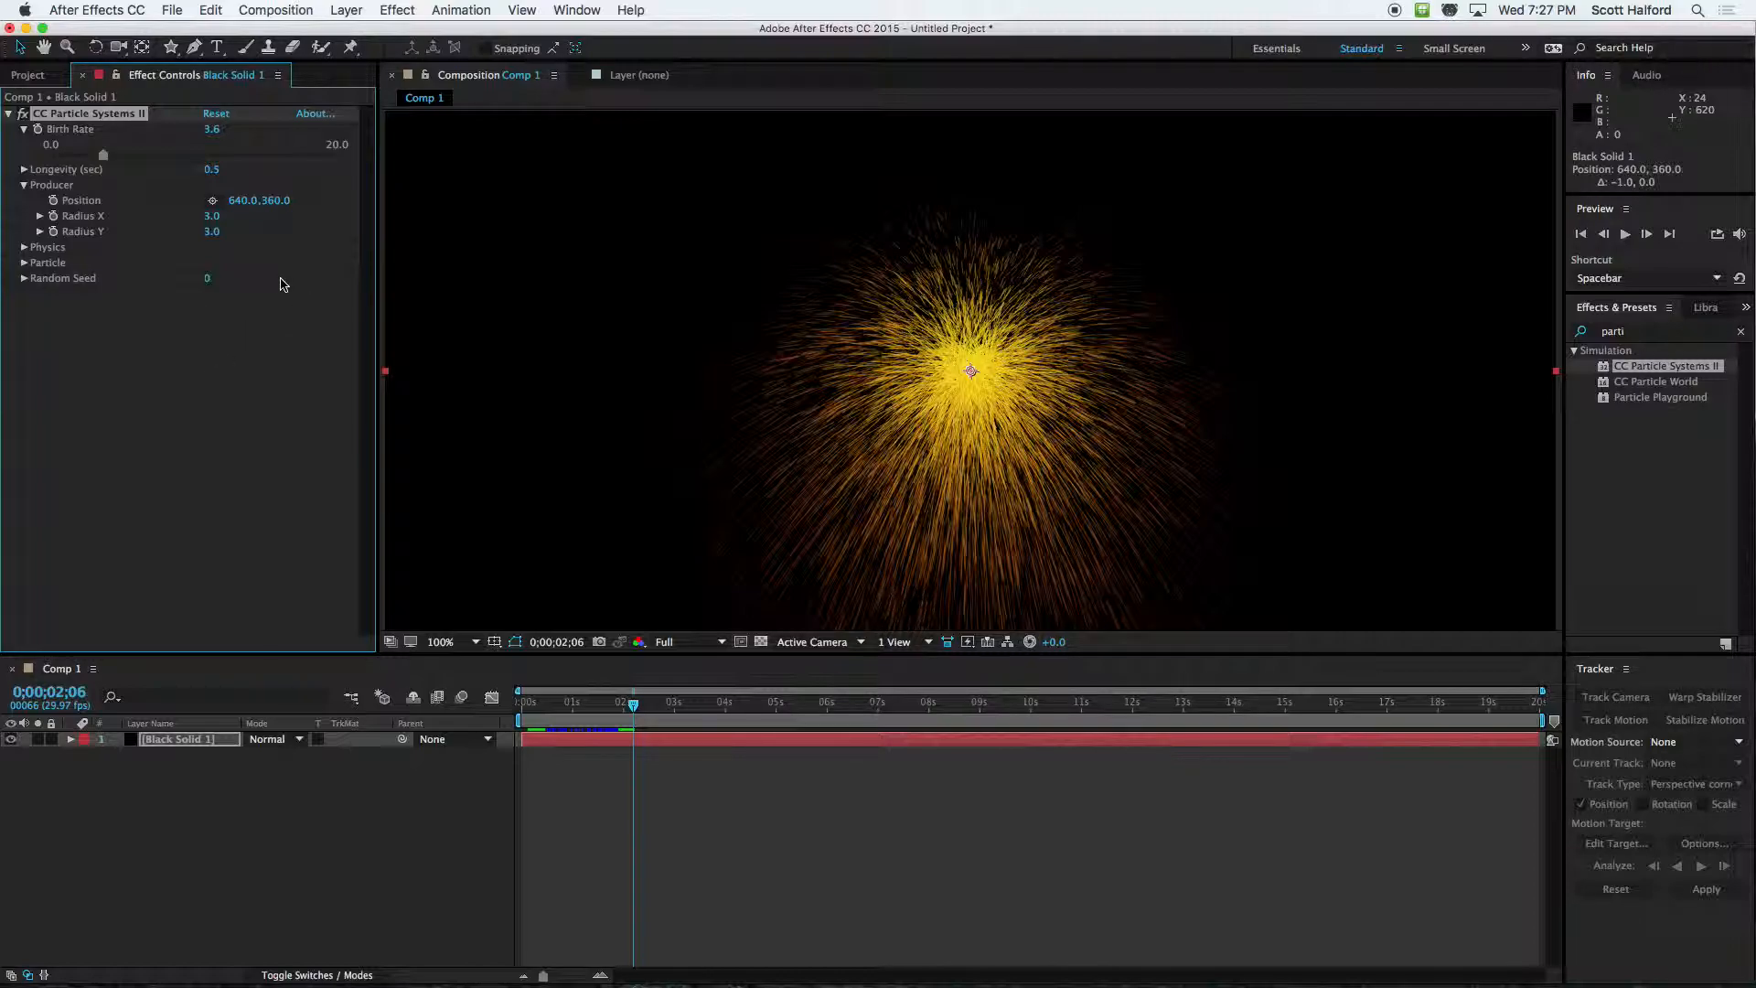
left_click(212, 200)
left_click(744, 265)
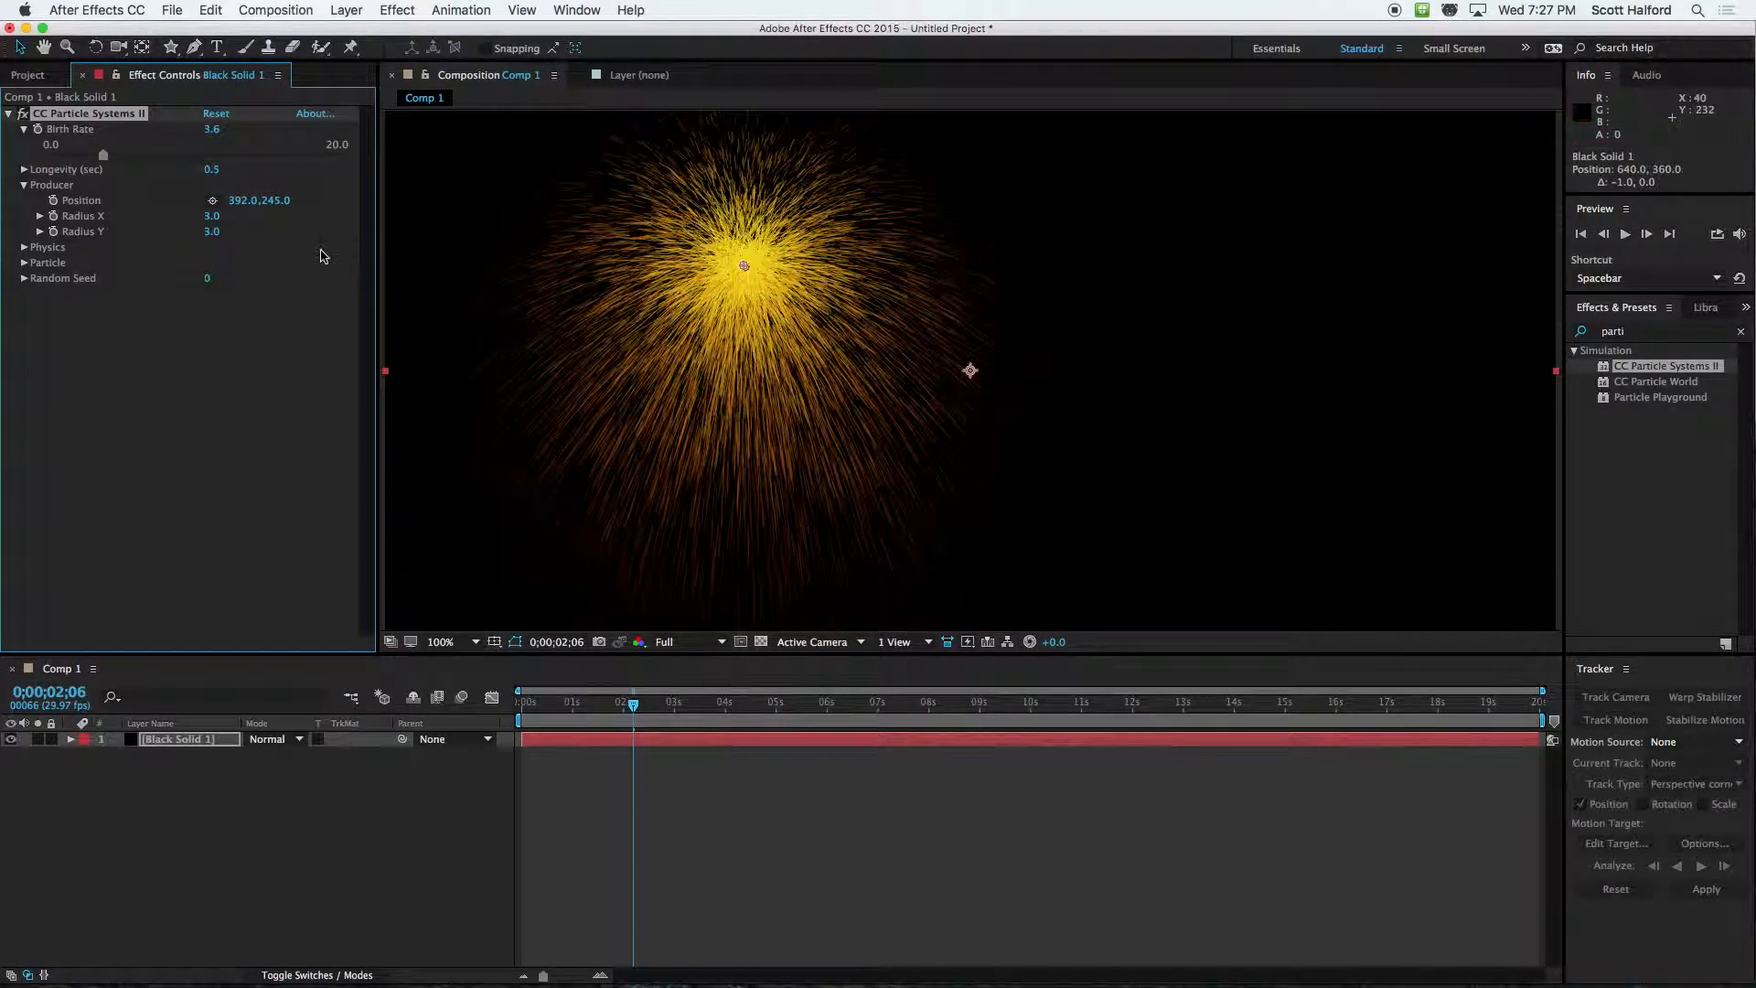
left_click_drag(743, 266, 972, 373)
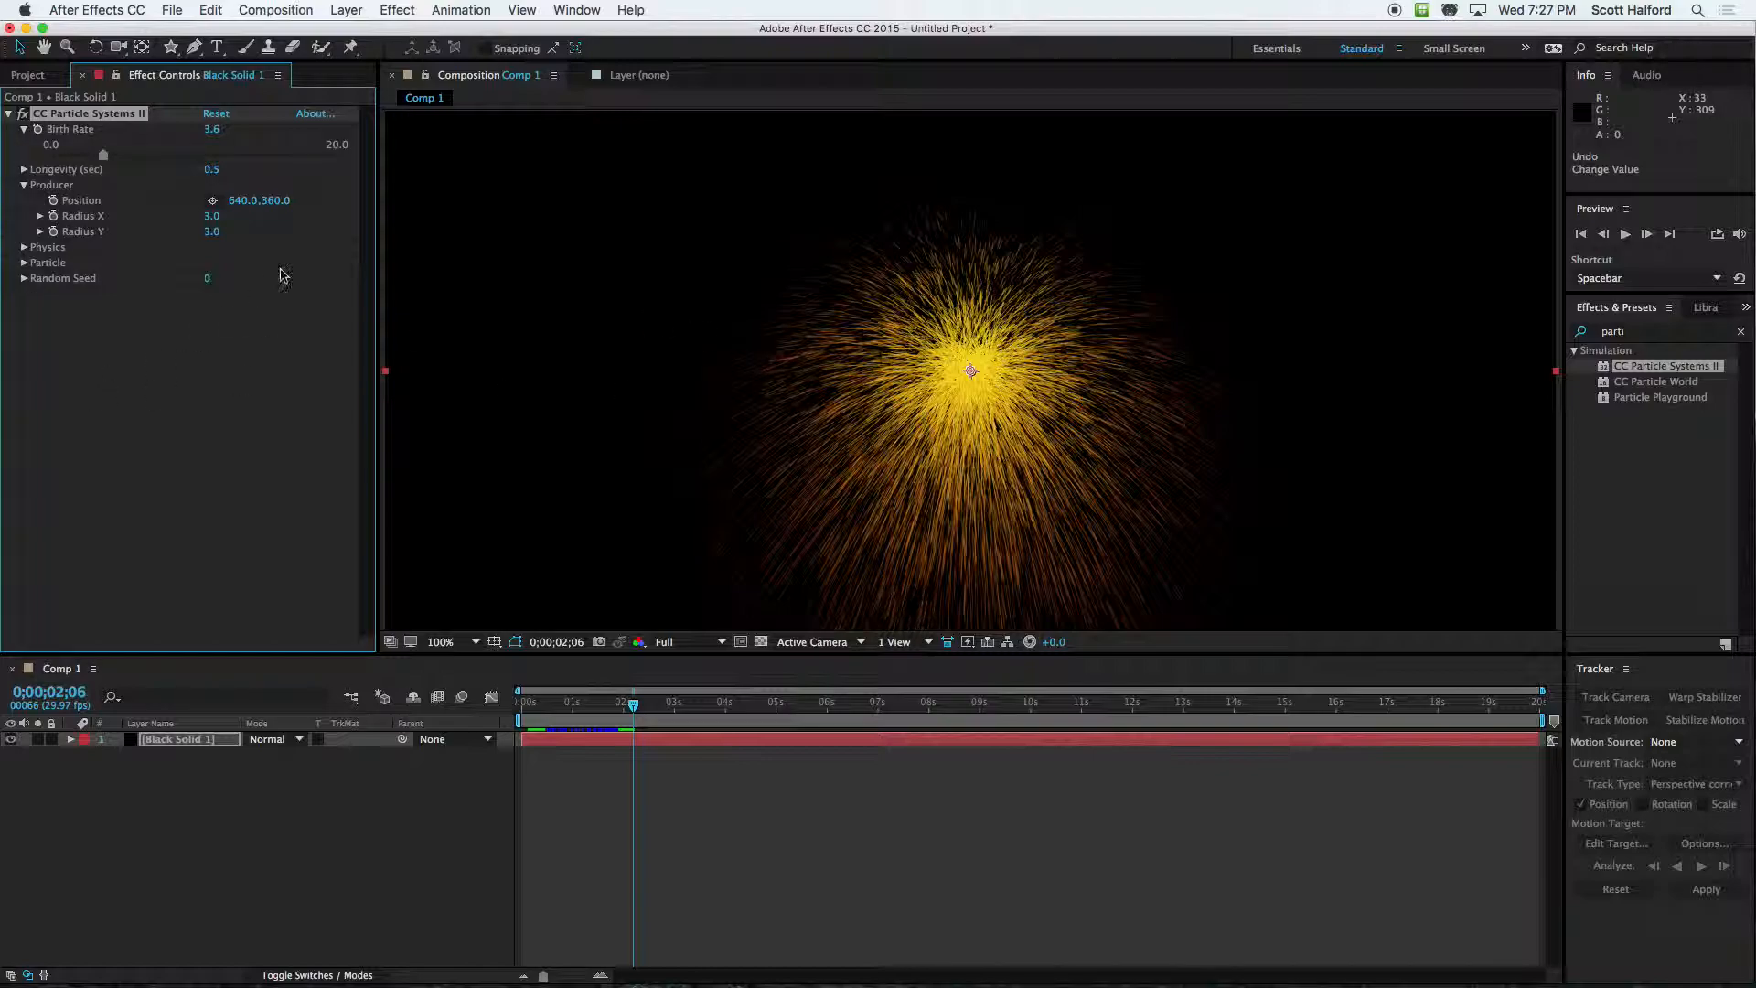
left_click(787, 907)
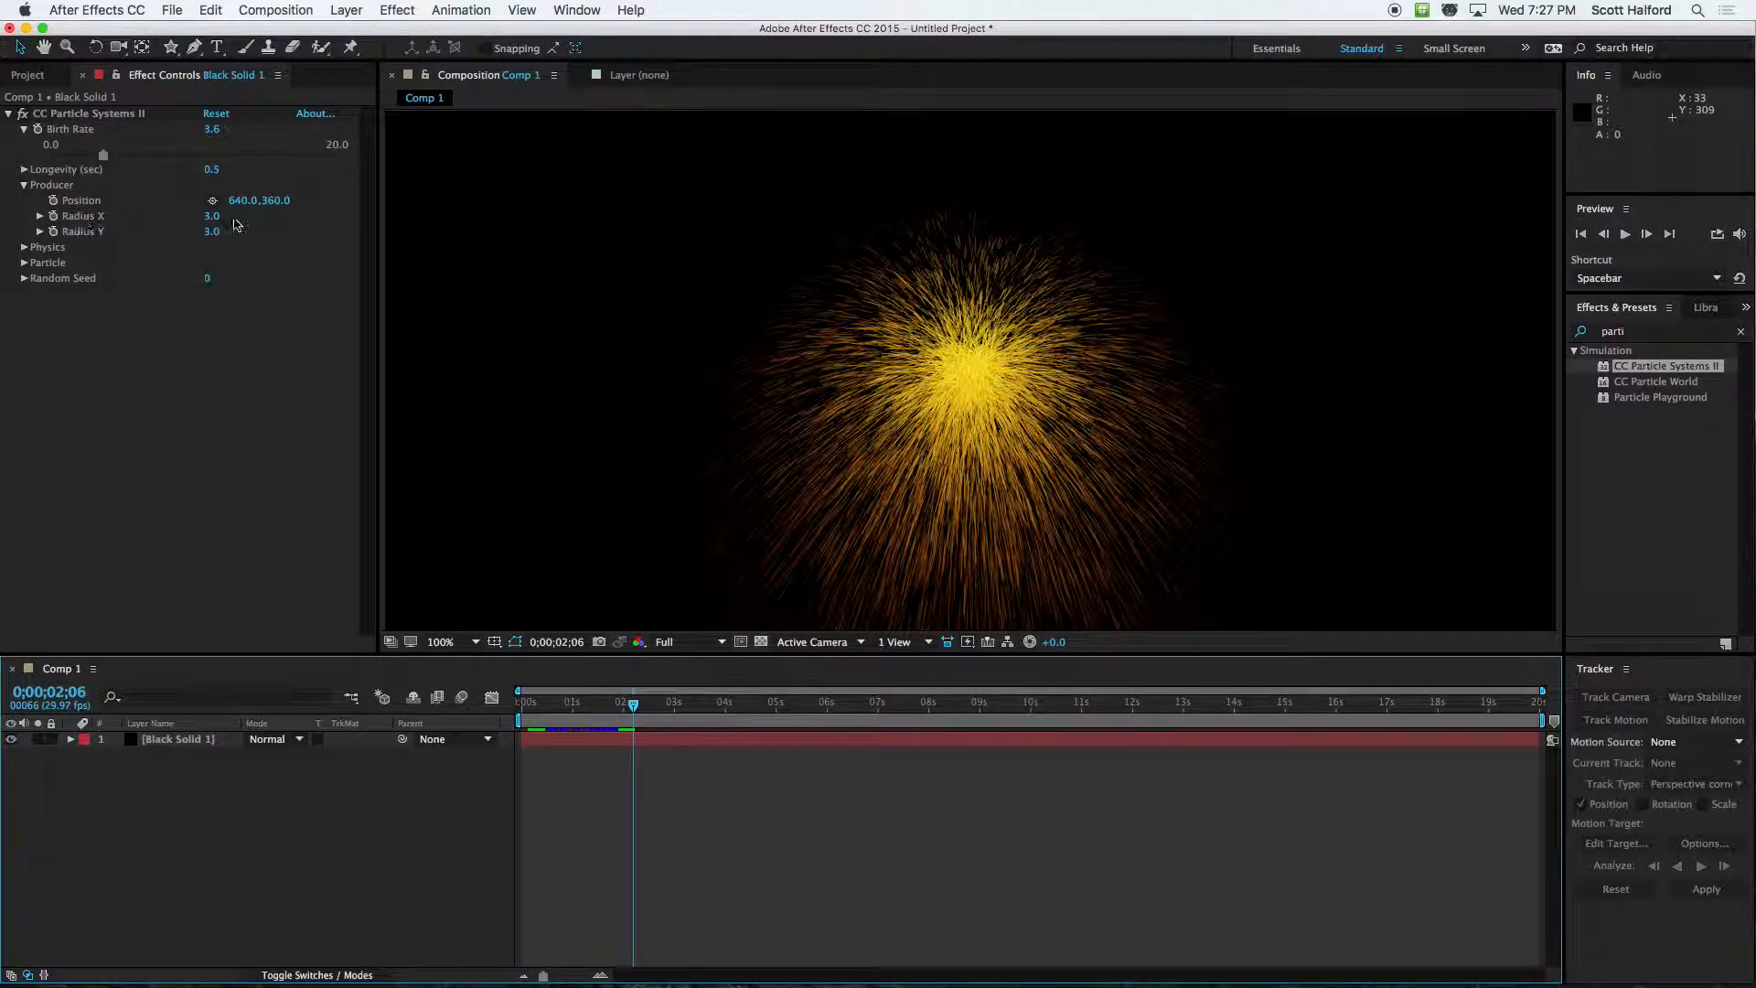
Try a producer Radius X of 99.0 and Radius Y of 56.0, and play back the spread particles
left_click_drag(212, 222, 262, 243)
scroll(827, 401, "down", 1)
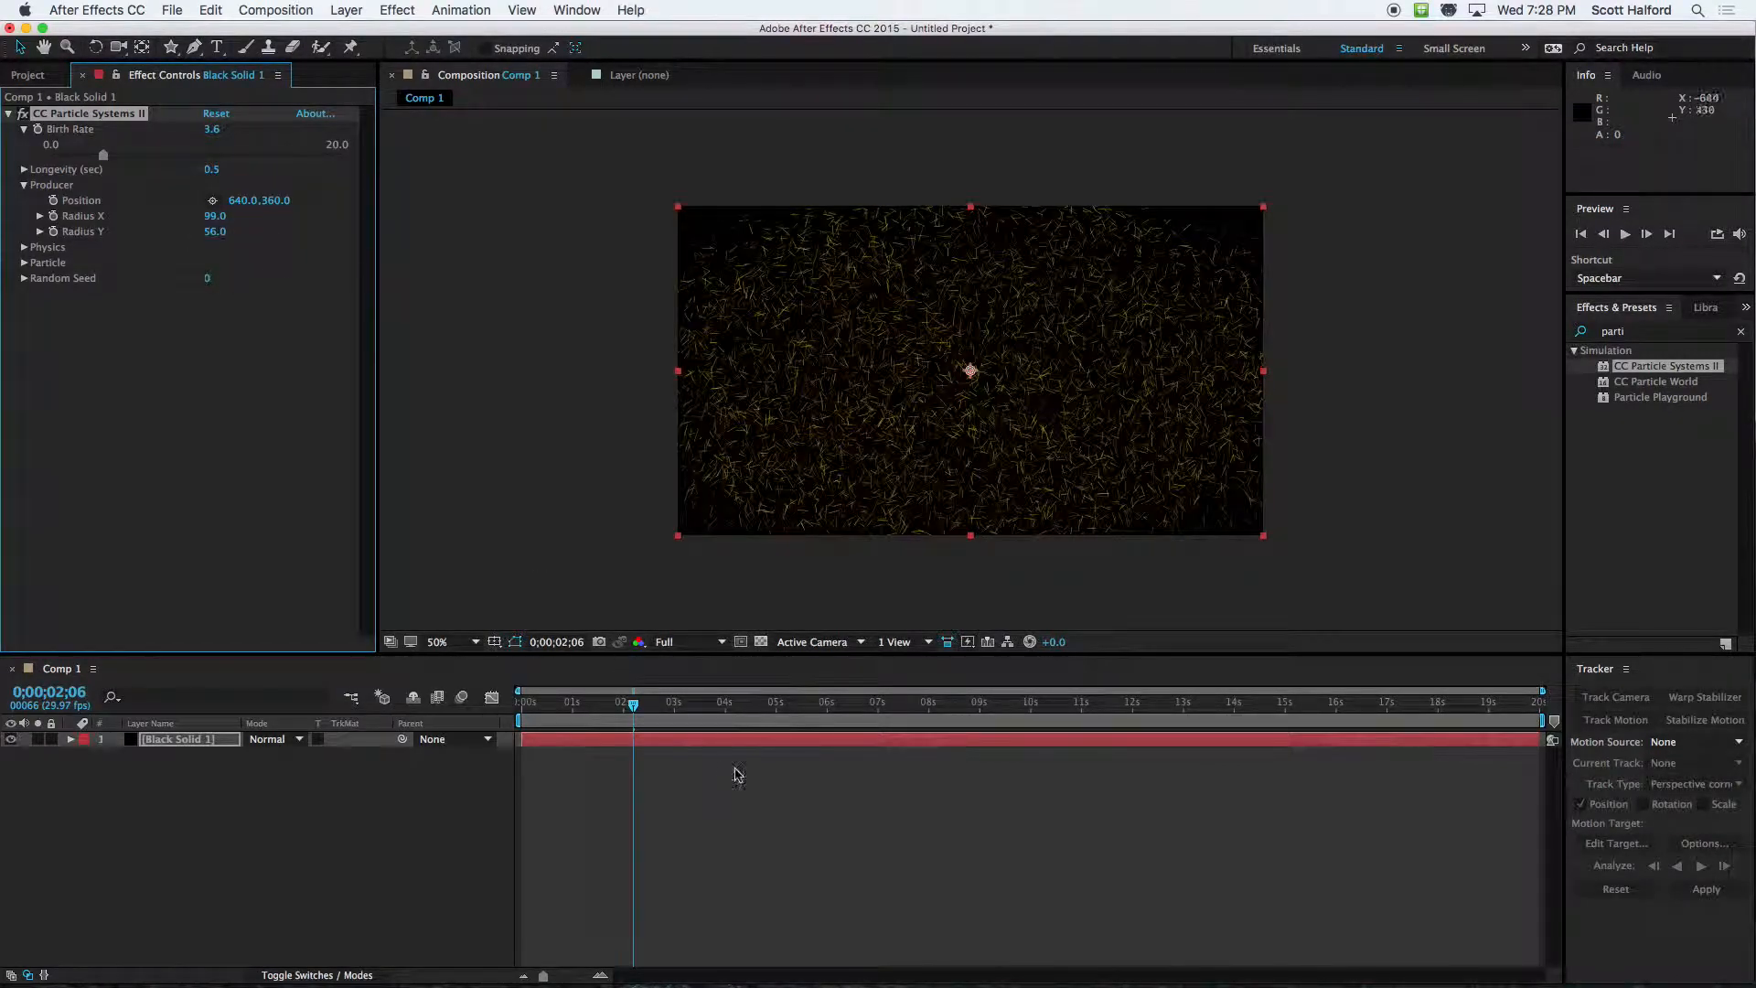
left_click_drag(633, 706, 588, 712)
key("space")
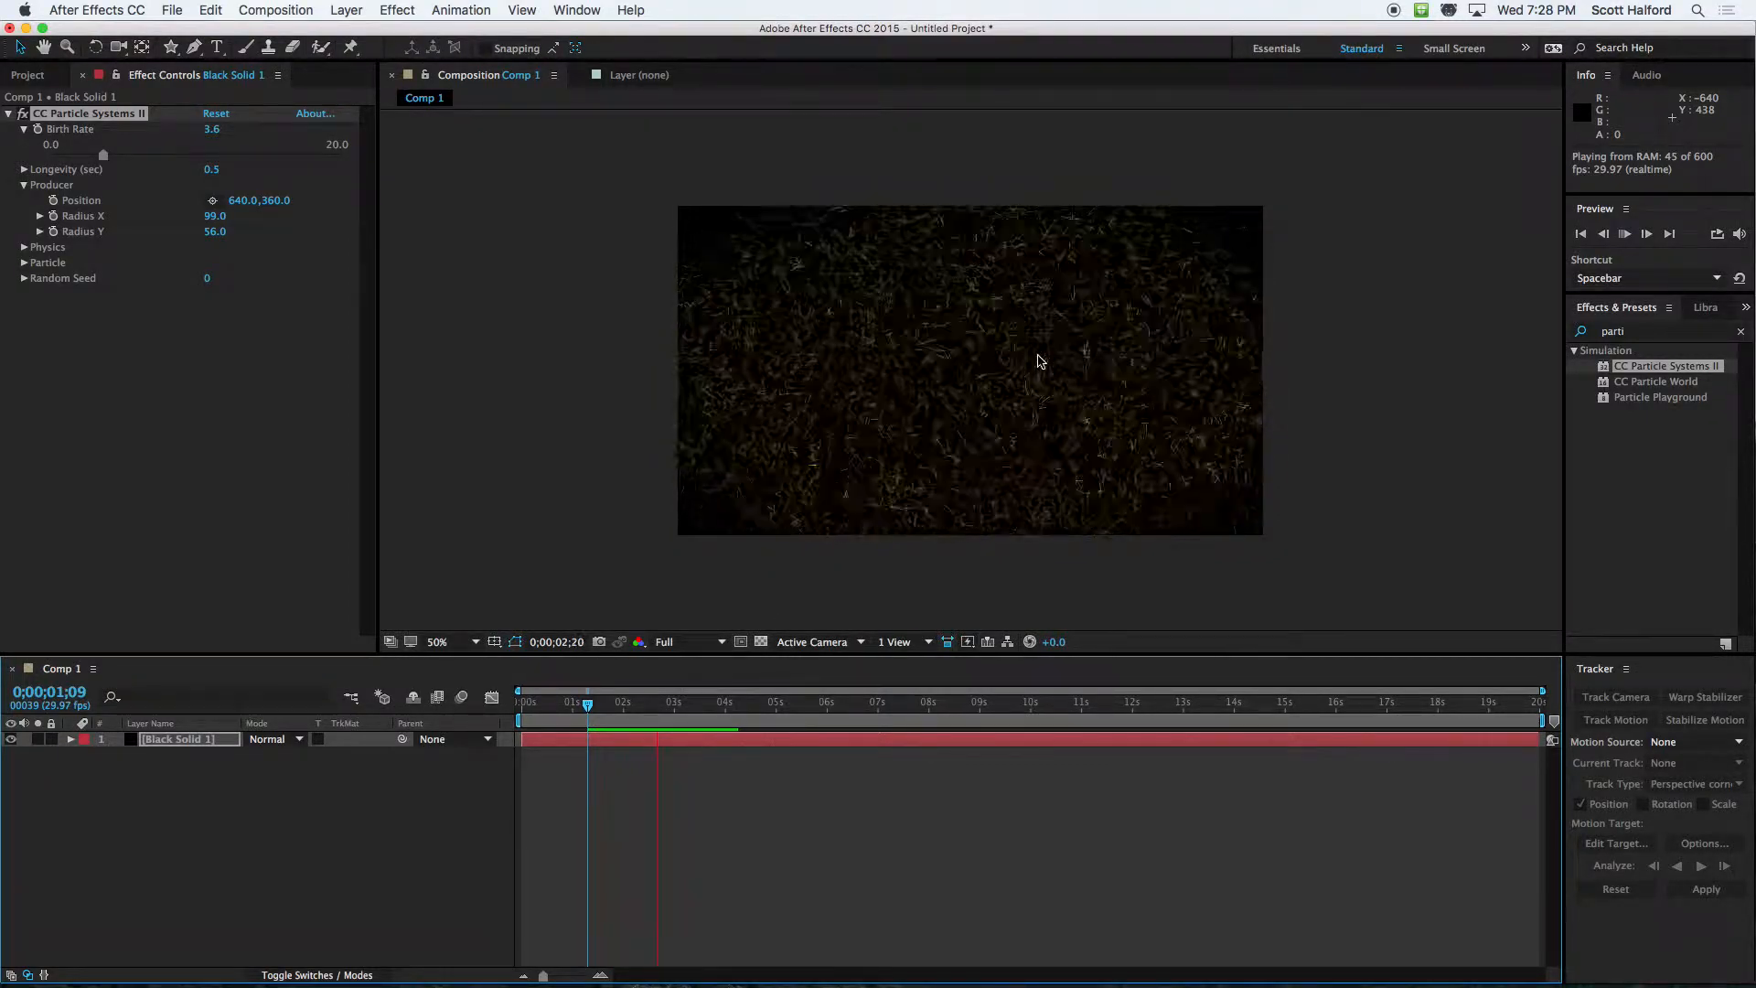
left_click(983, 300)
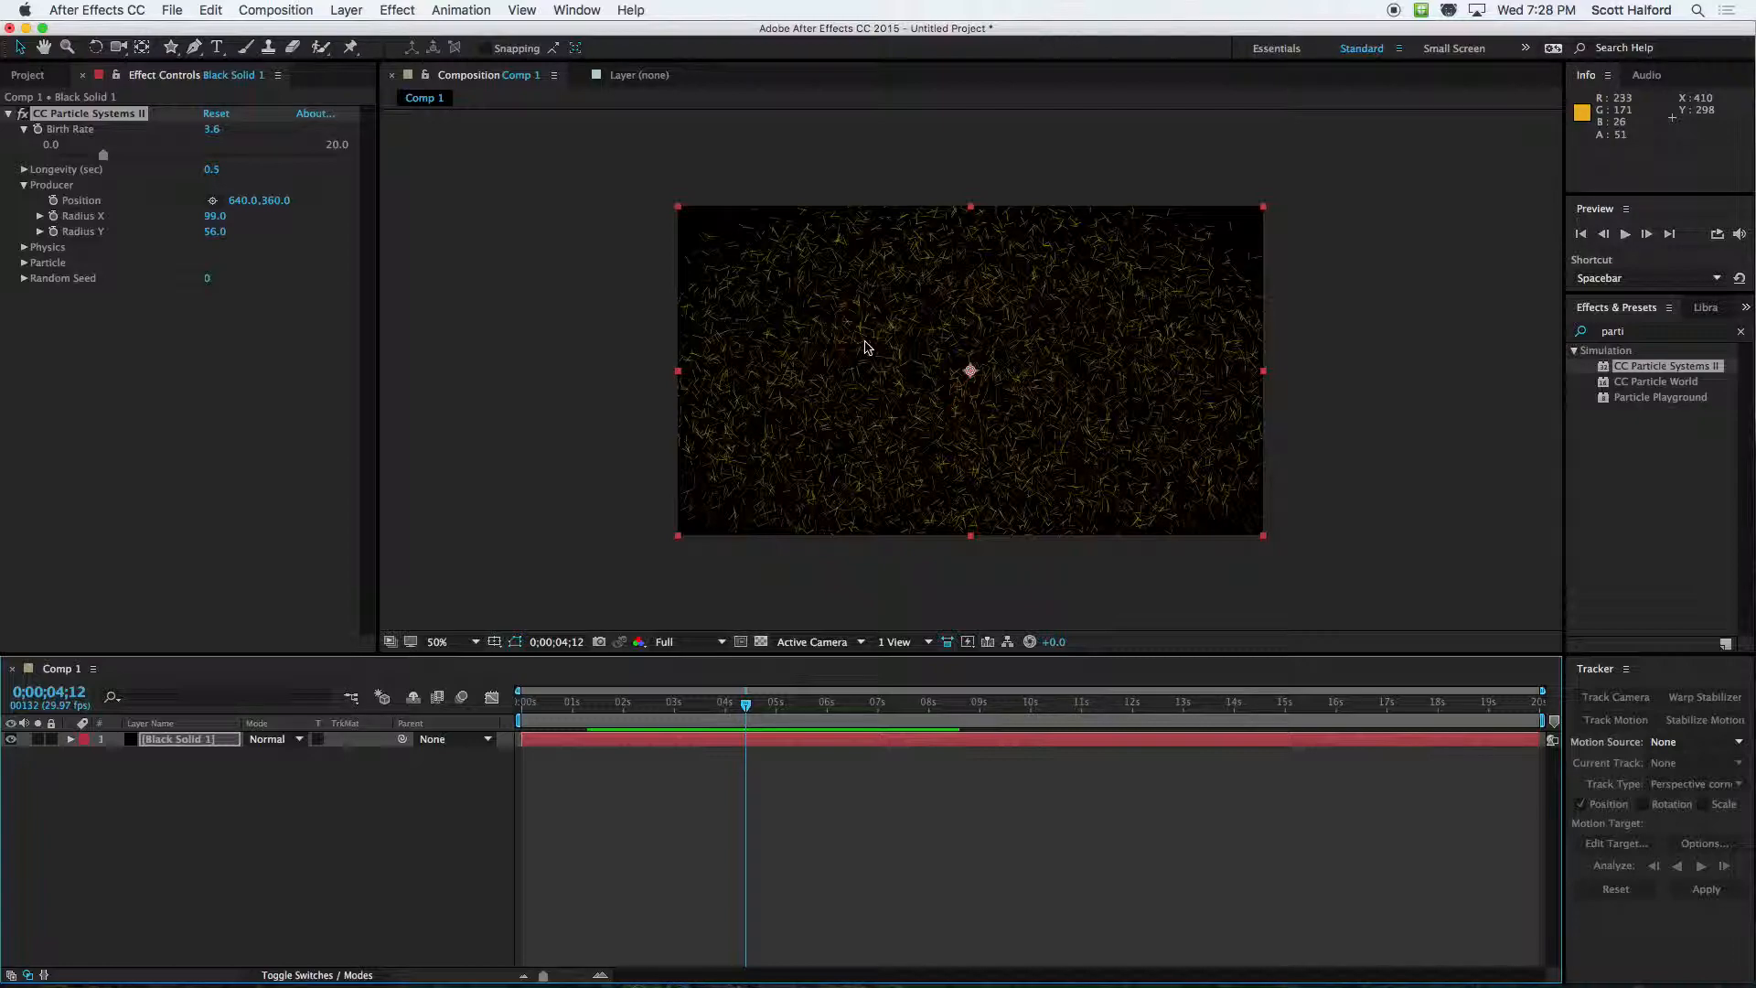
Set the producer's Radius X and Radius Y to 1.0 and nudge its position to 638, 360
left_click(215, 217)
type("1")
key("Tab")
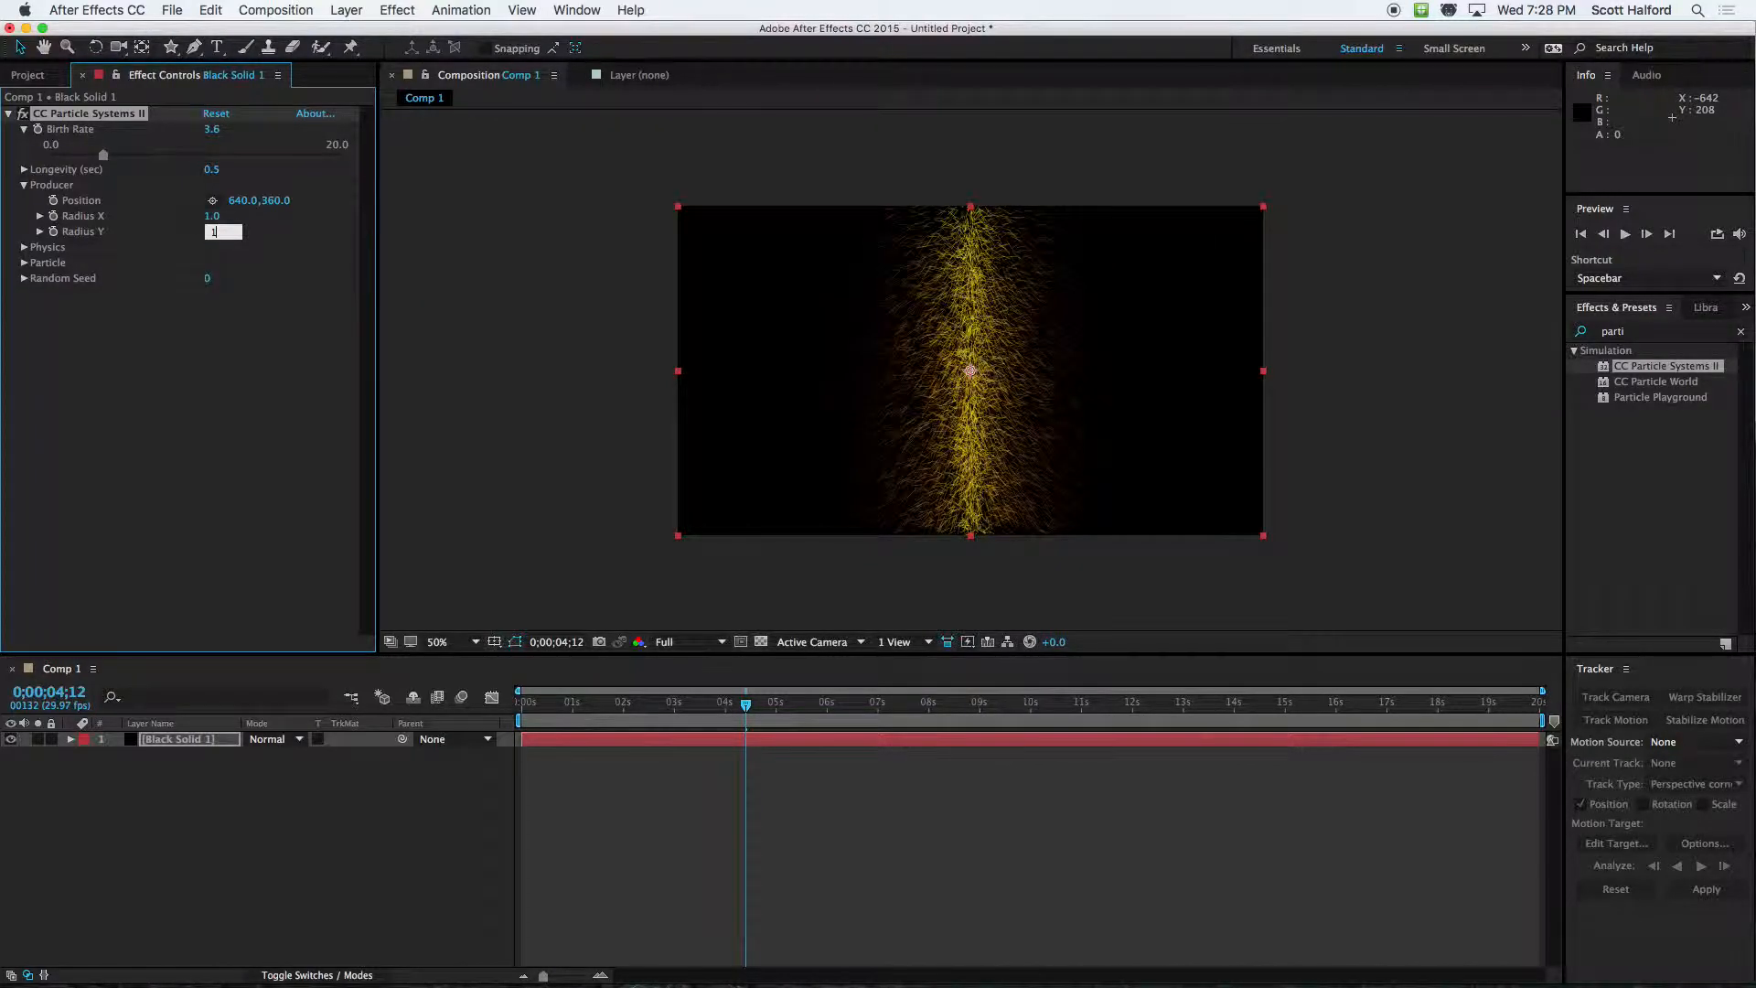
type("1")
key("Return")
mouse_move(972, 373)
left_mouse_down()
mouse_move(835, 302)
mouse_move(971, 371)
left_mouse_up()
Try the Fractal Explosive physics animation and preview it up to 0;00;05;13
left_click(23, 248)
left_click(284, 263)
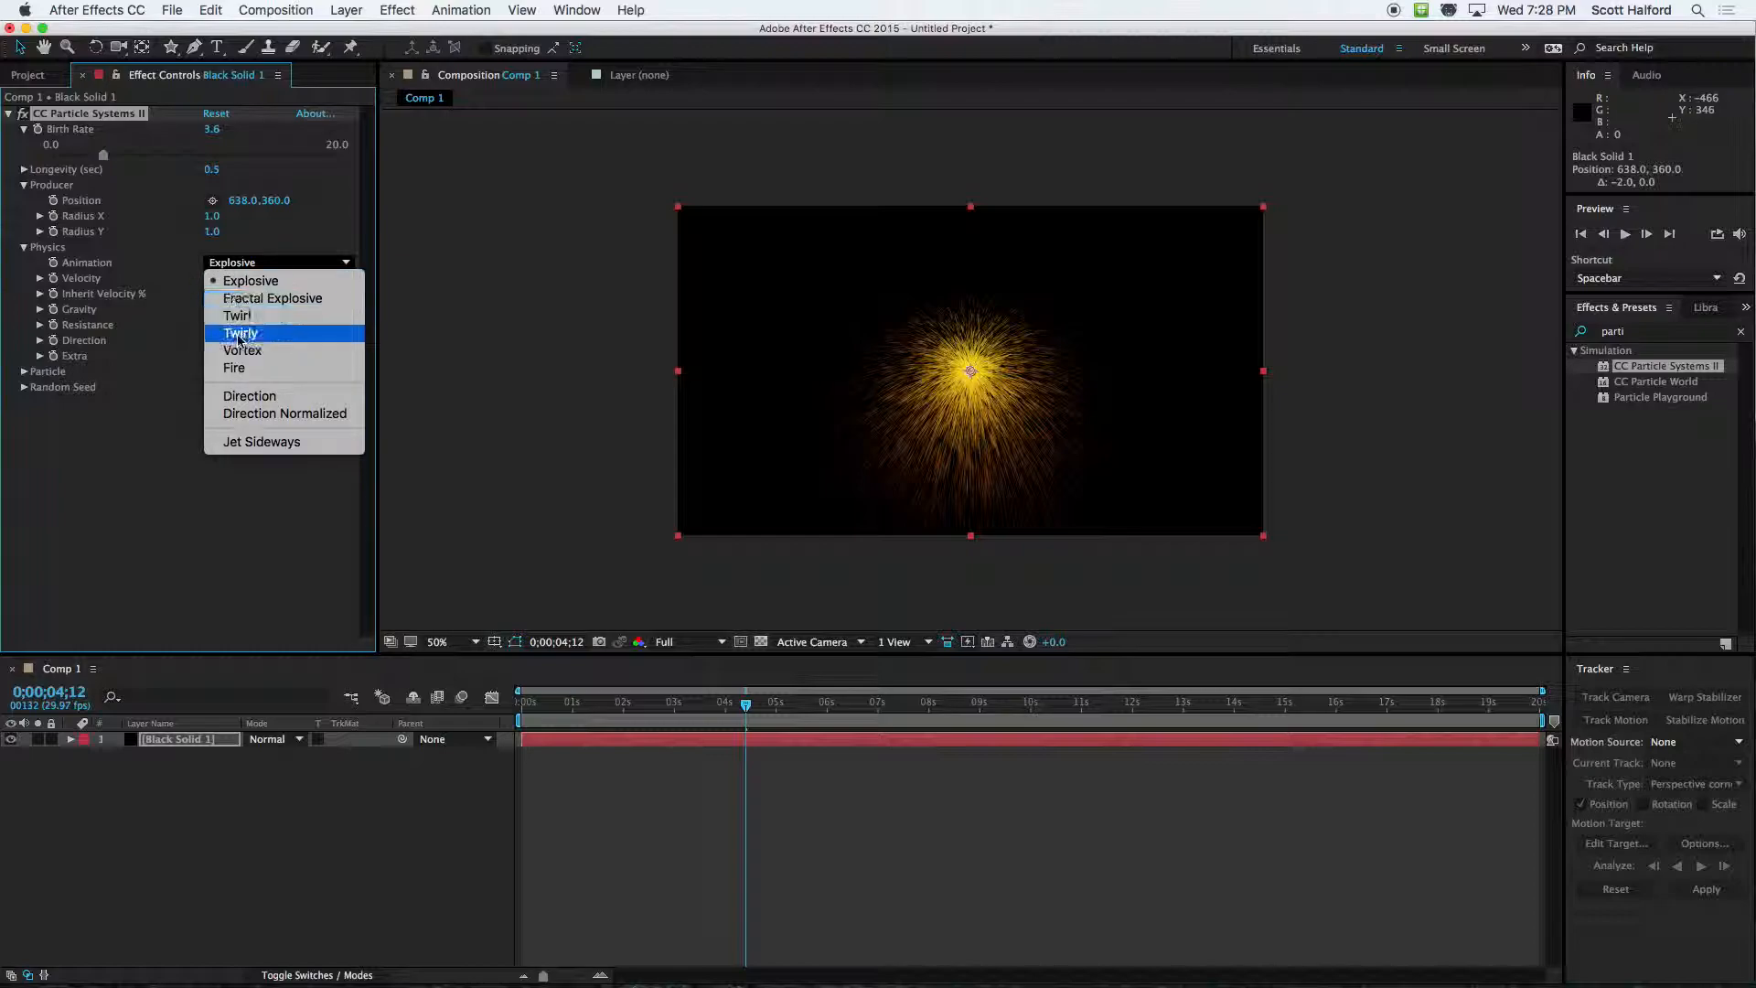
left_click(247, 300)
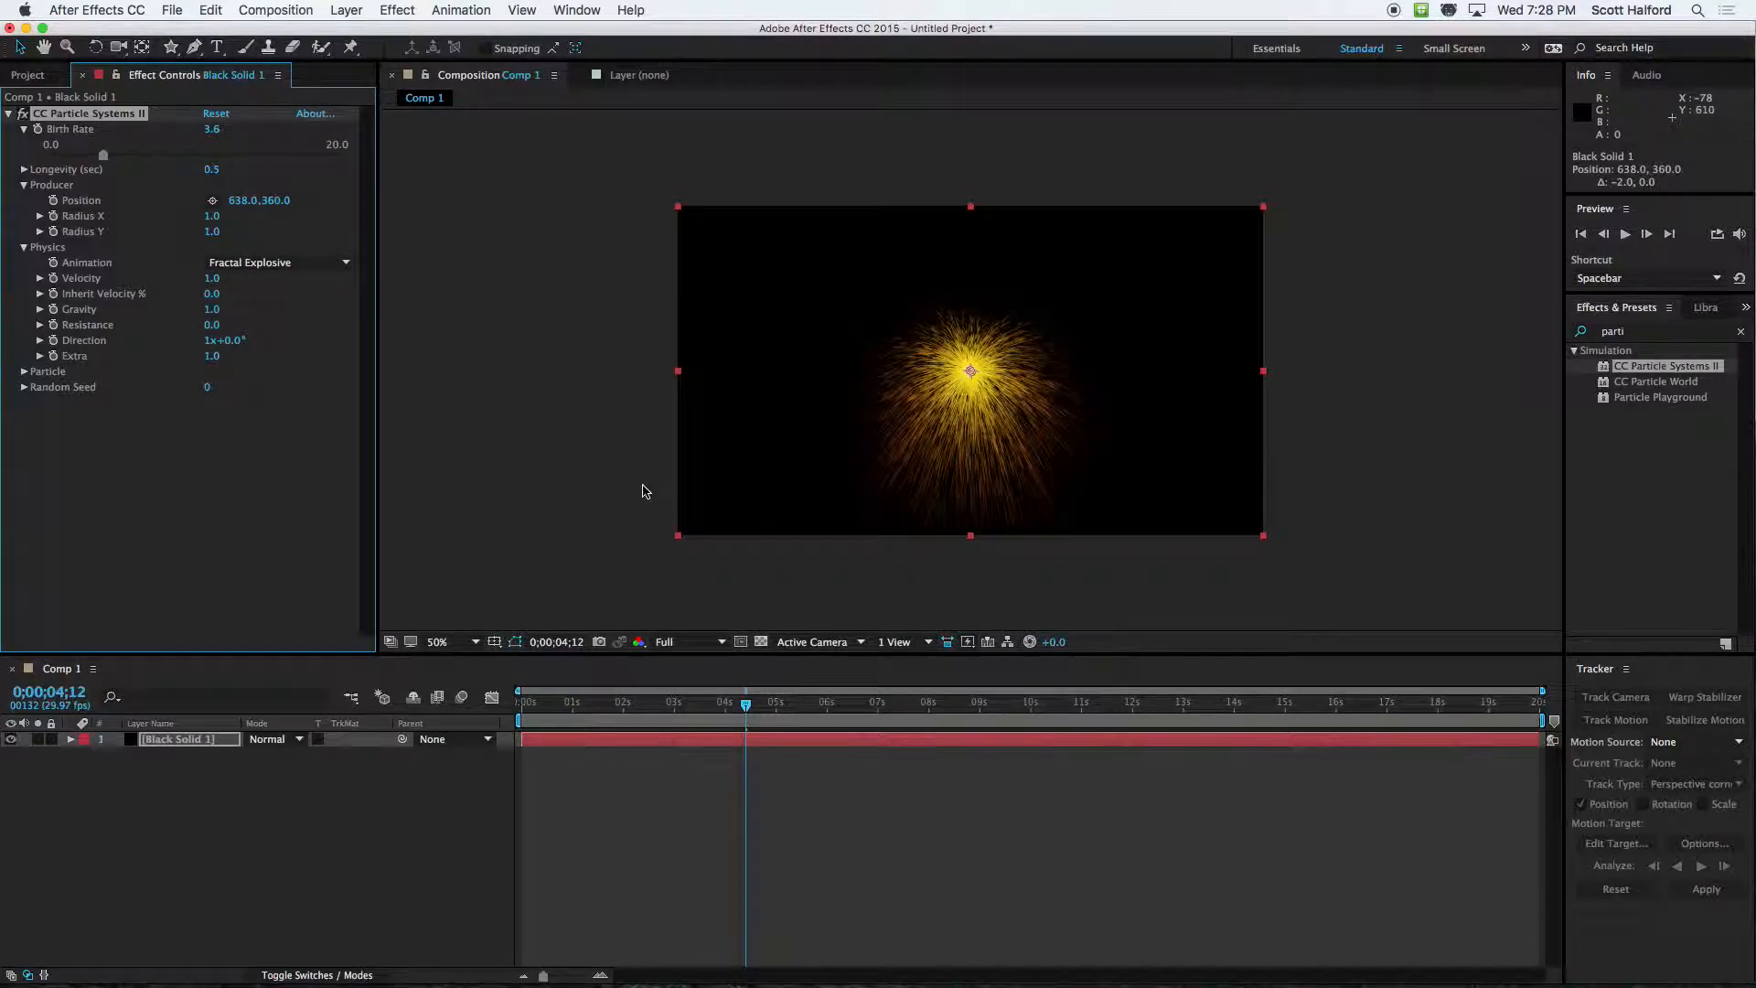
left_click_drag(772, 704, 798, 704)
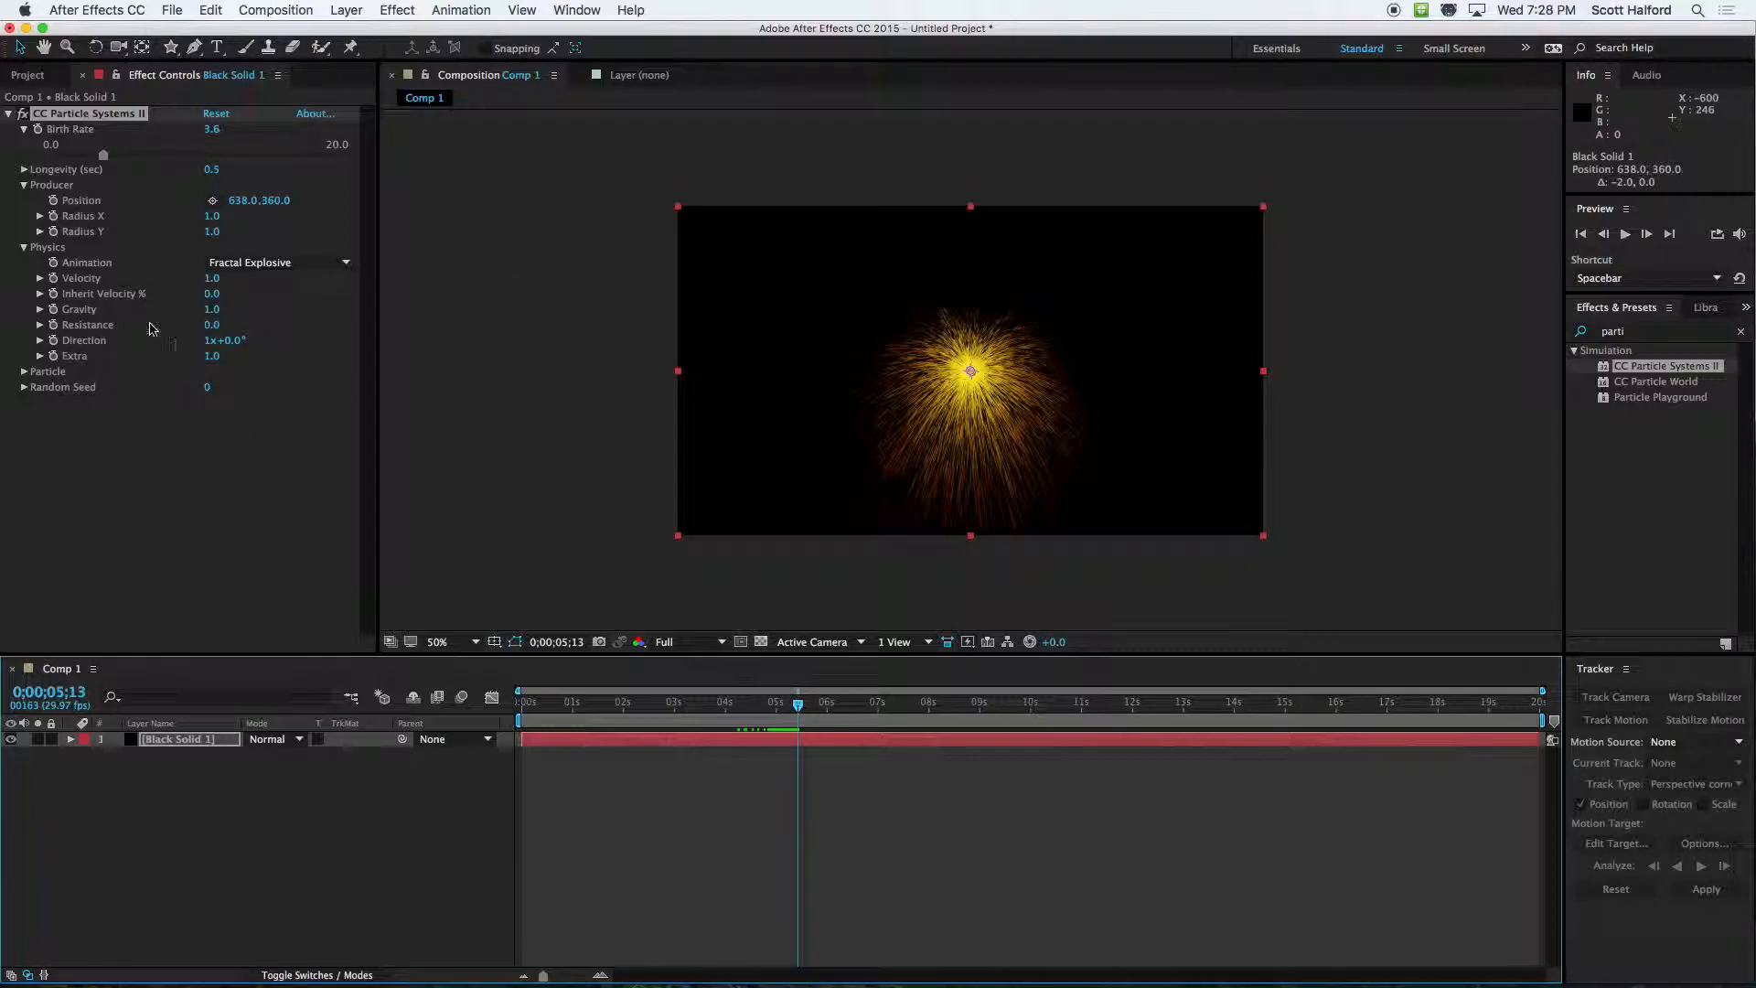
Try the Twirl and Twirly physics animations, previewing each over time
left_click(253, 265)
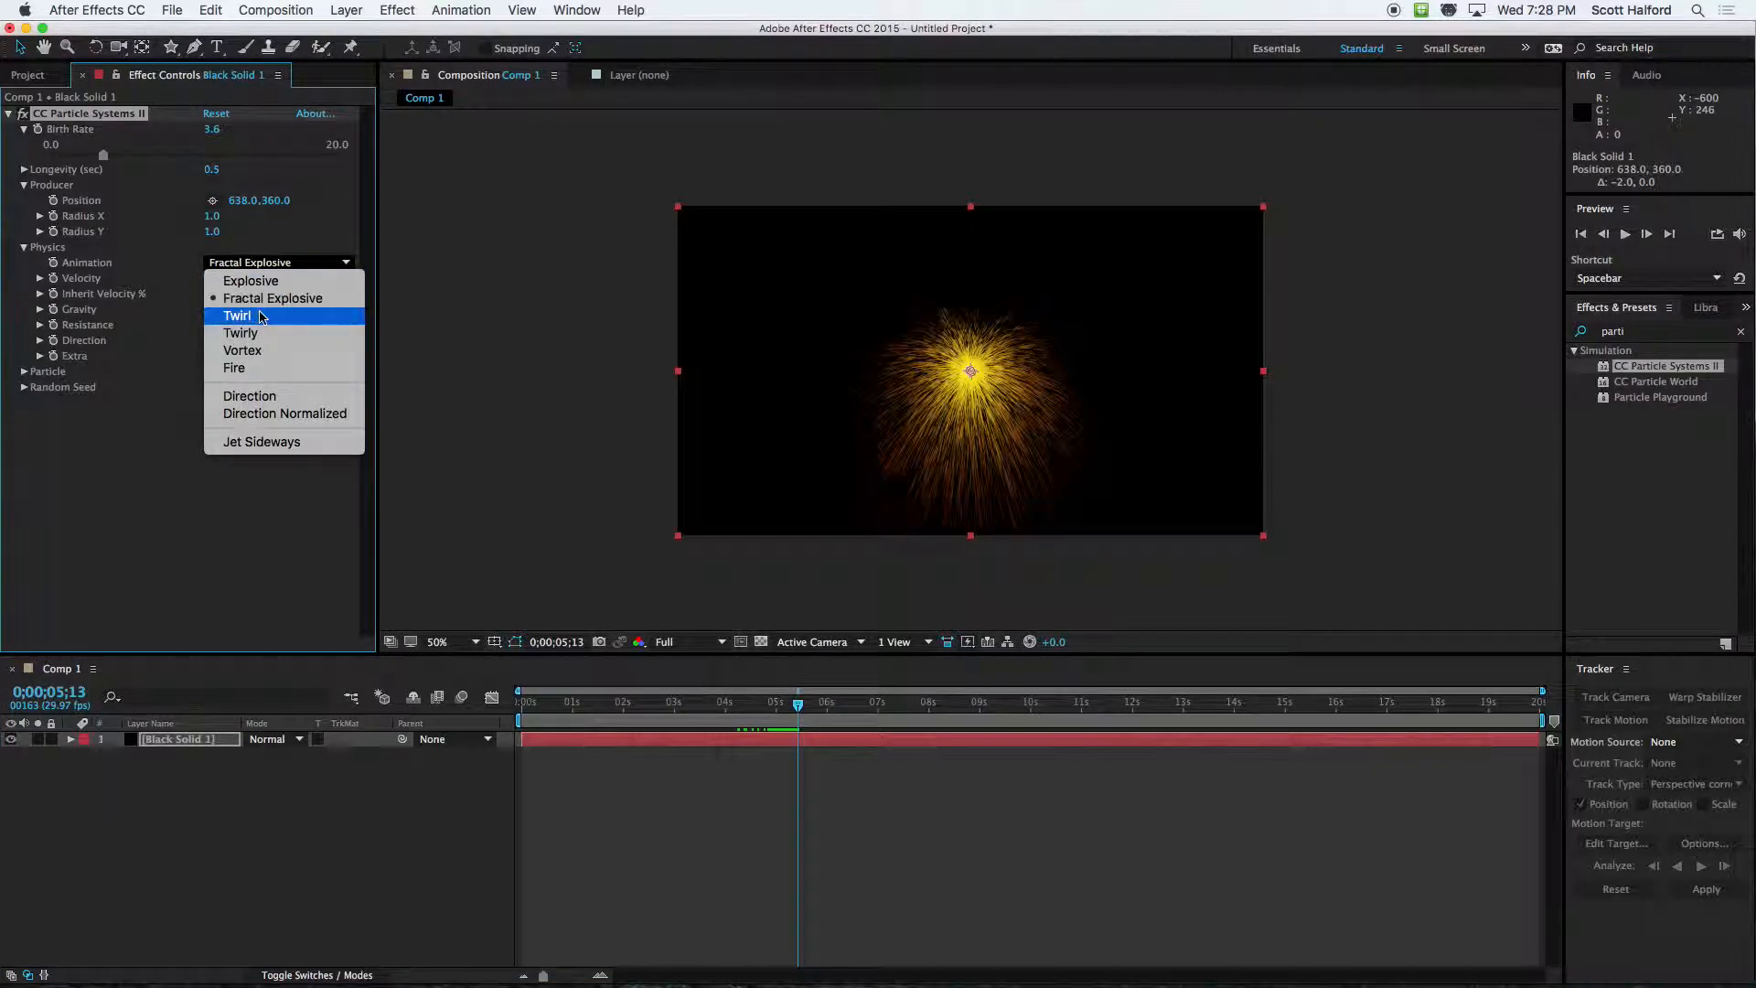
left_click(245, 309)
mouse_move(795, 705)
left_mouse_down()
mouse_move(737, 706)
mouse_move(764, 706)
left_mouse_up()
left_click(277, 264)
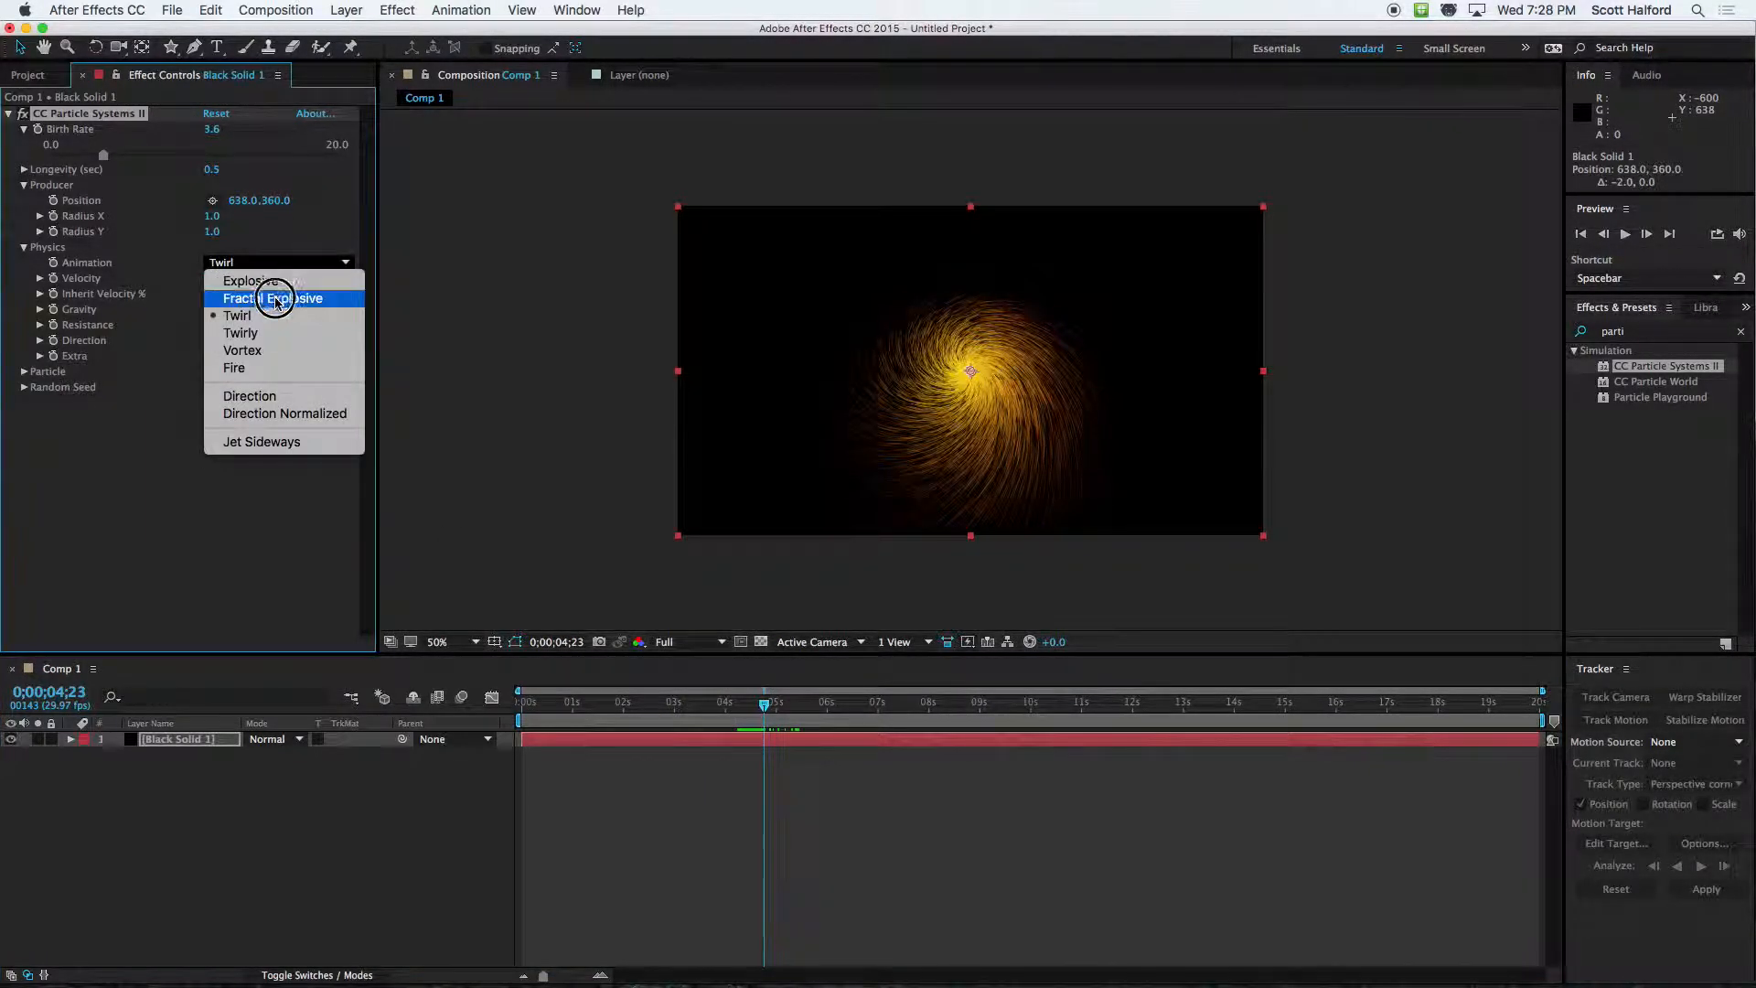
left_click(274, 336)
left_click_drag(763, 705, 717, 713)
key("space")
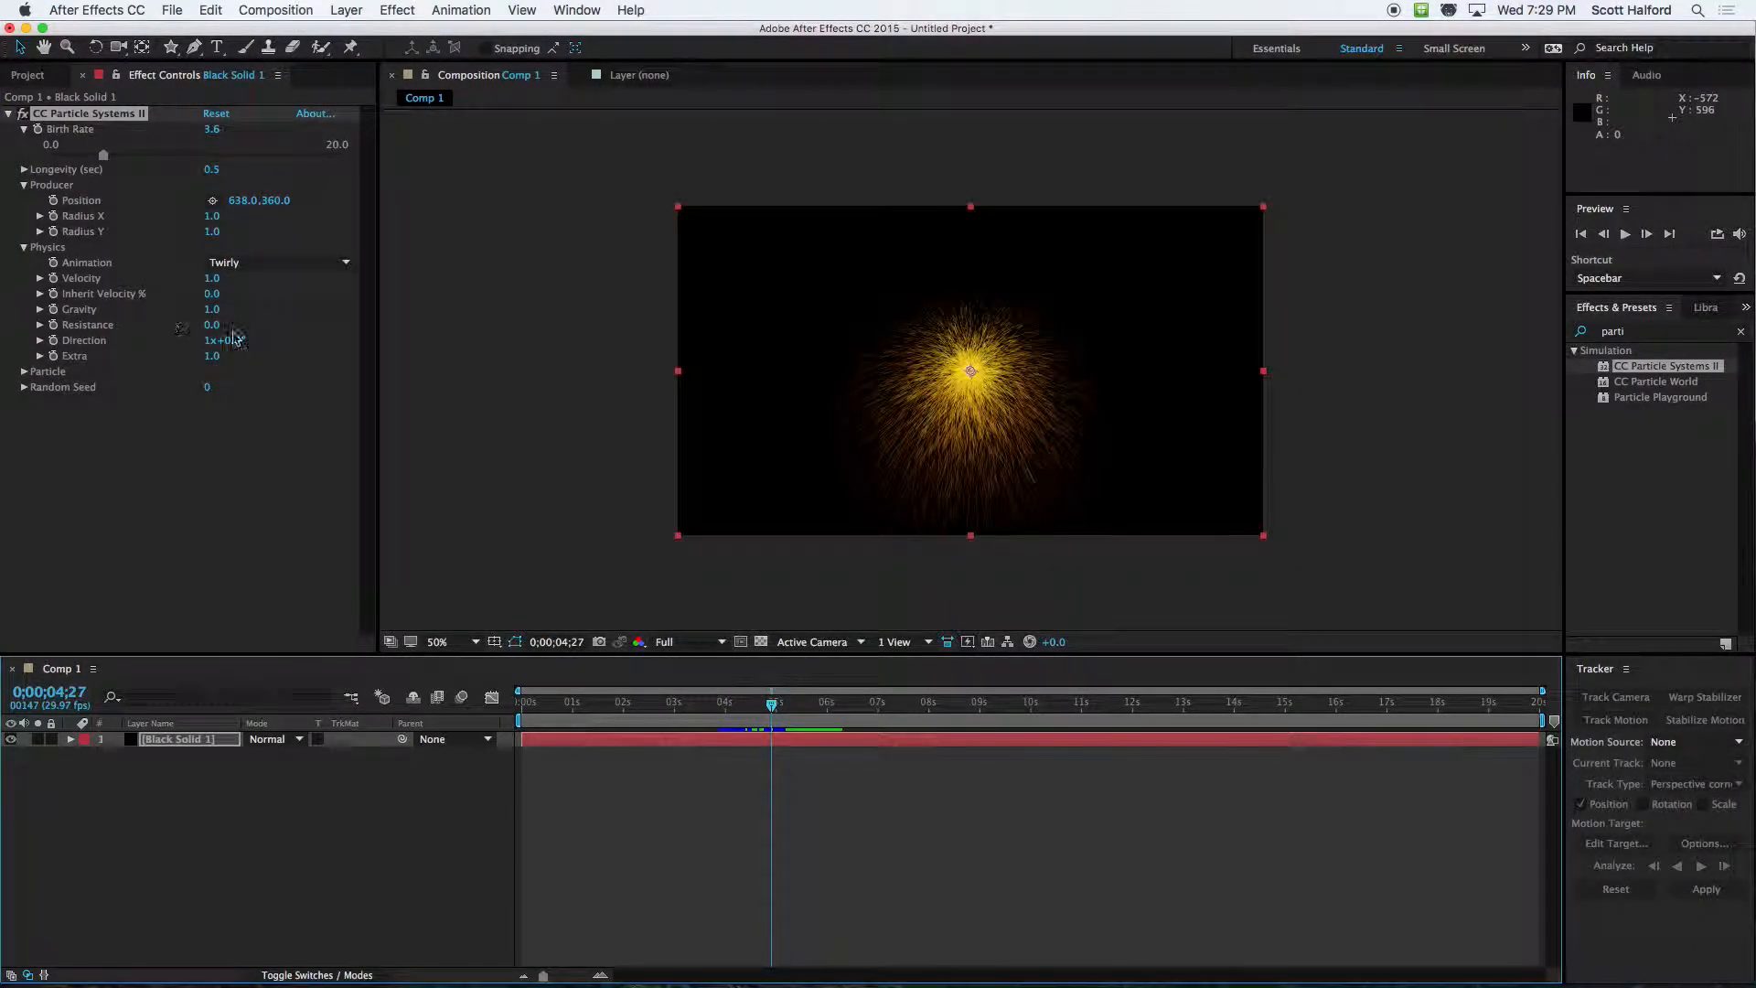
Try the Vortex and Fire physics animations, playing back each one
left_click(234, 262)
left_click(236, 351)
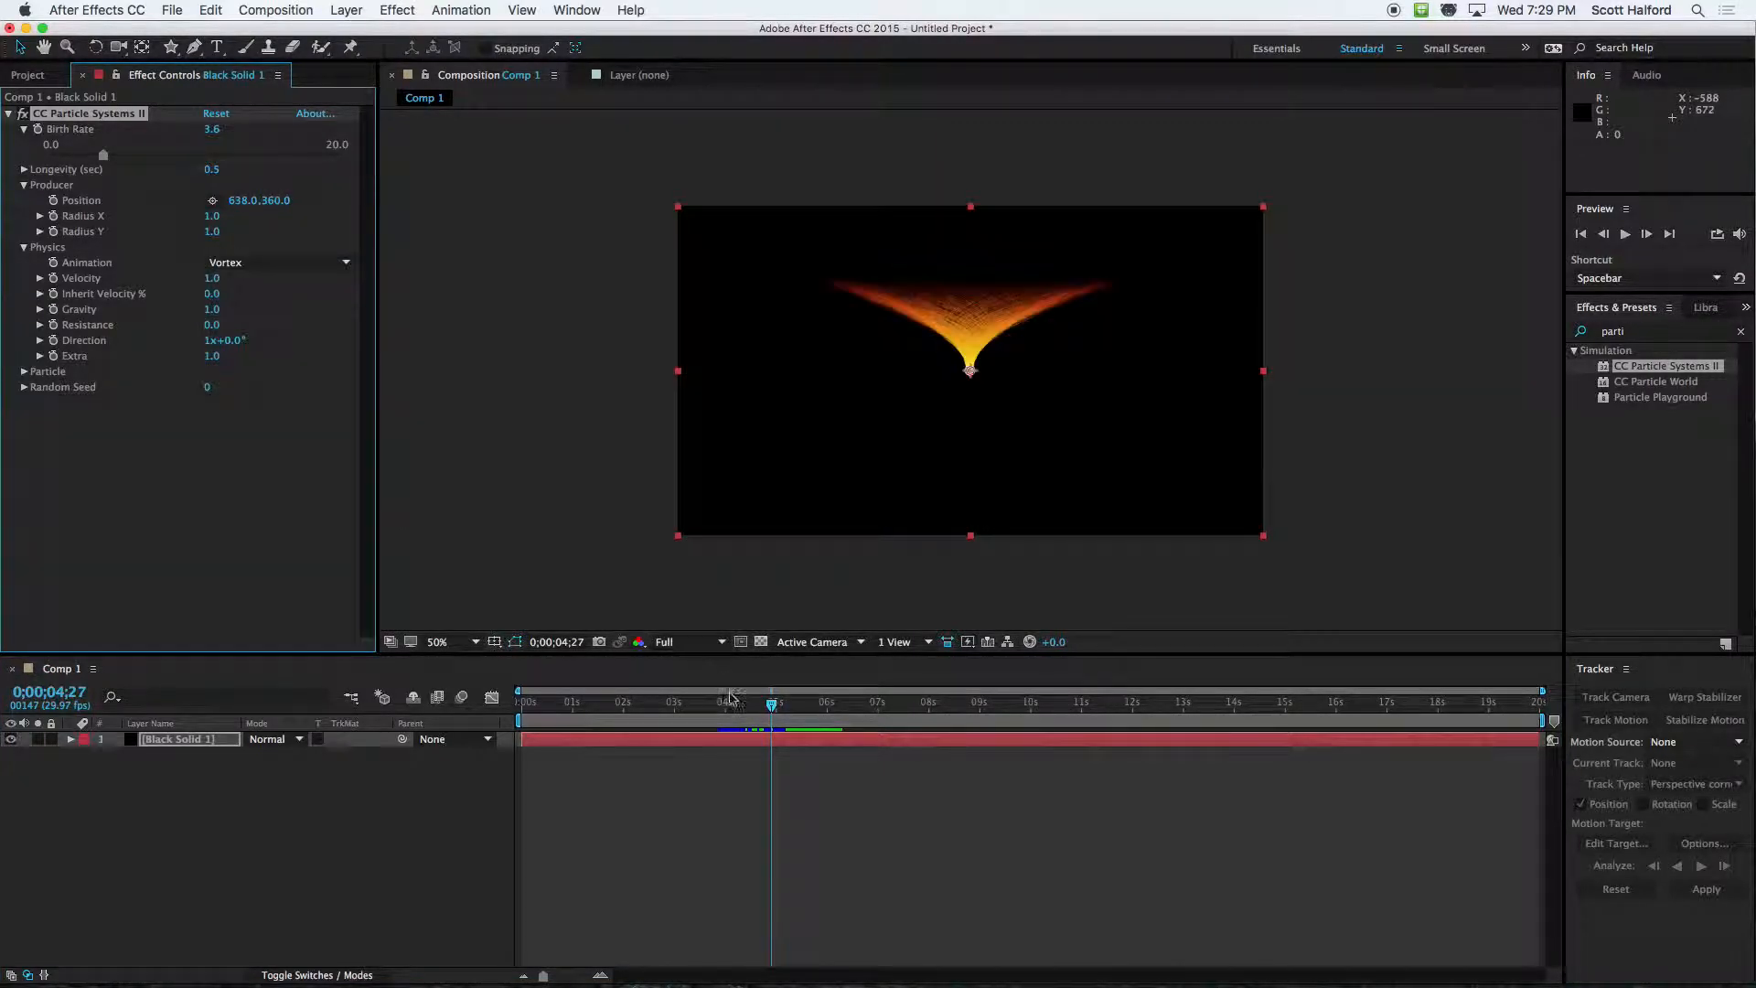
key("space")
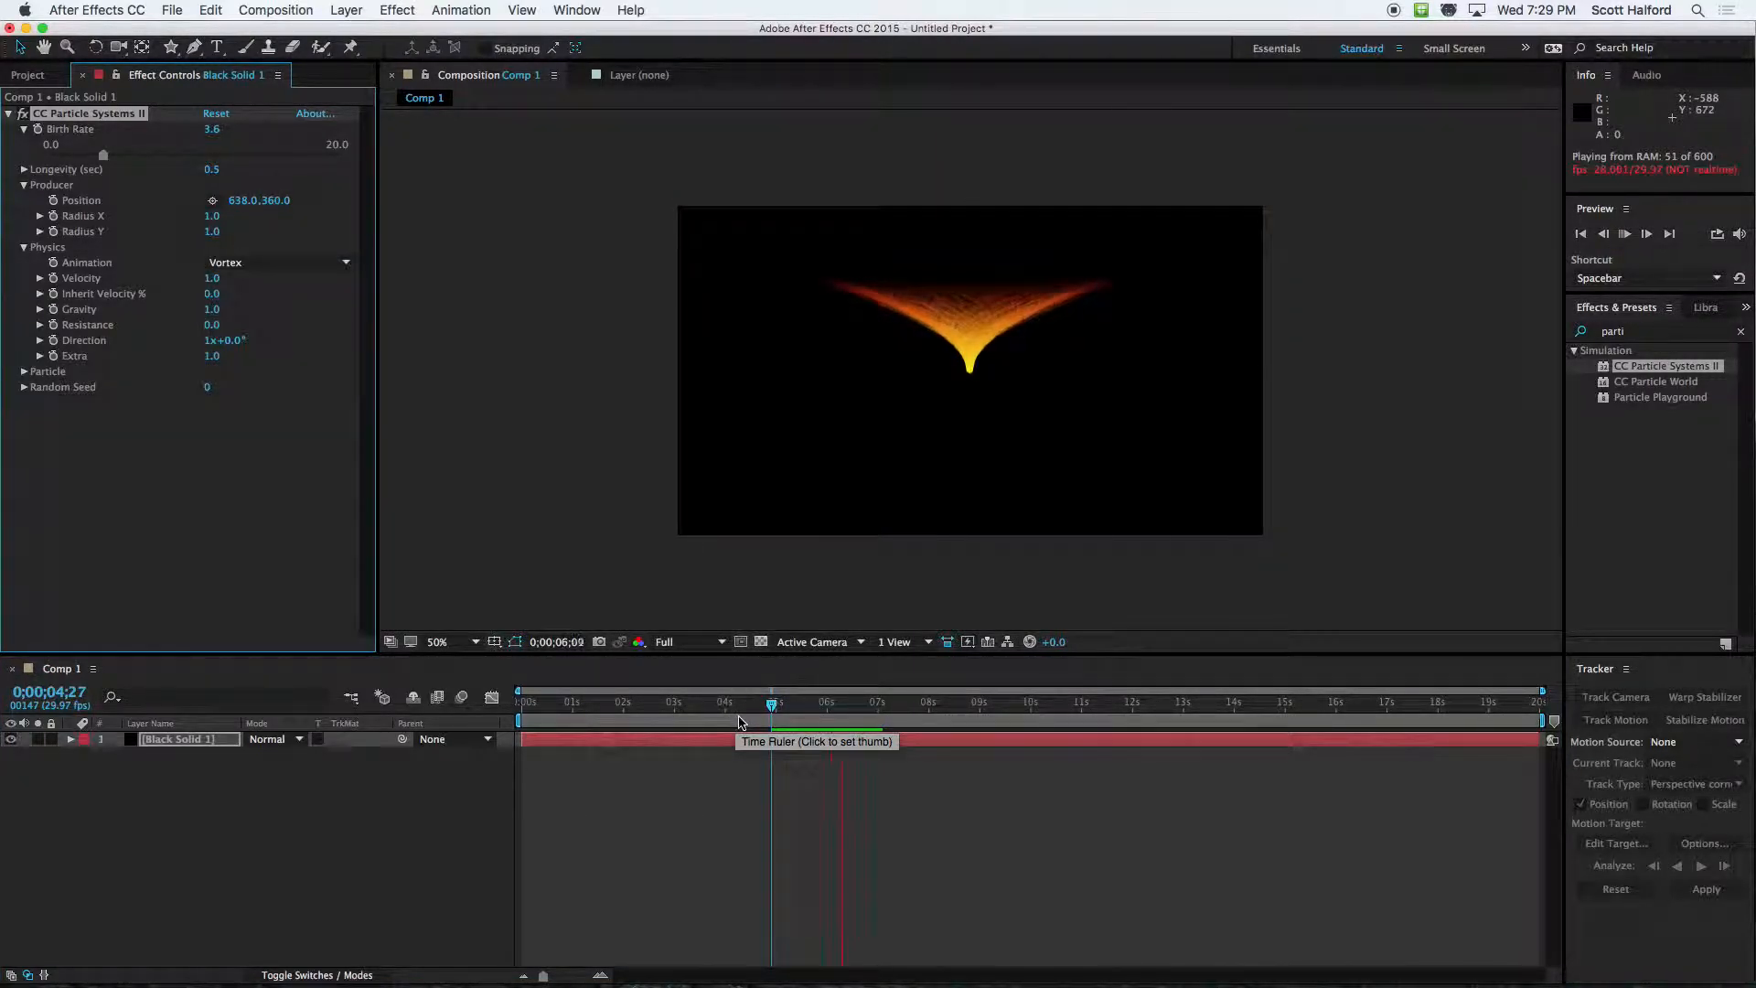
key("space")
left_click(242, 263)
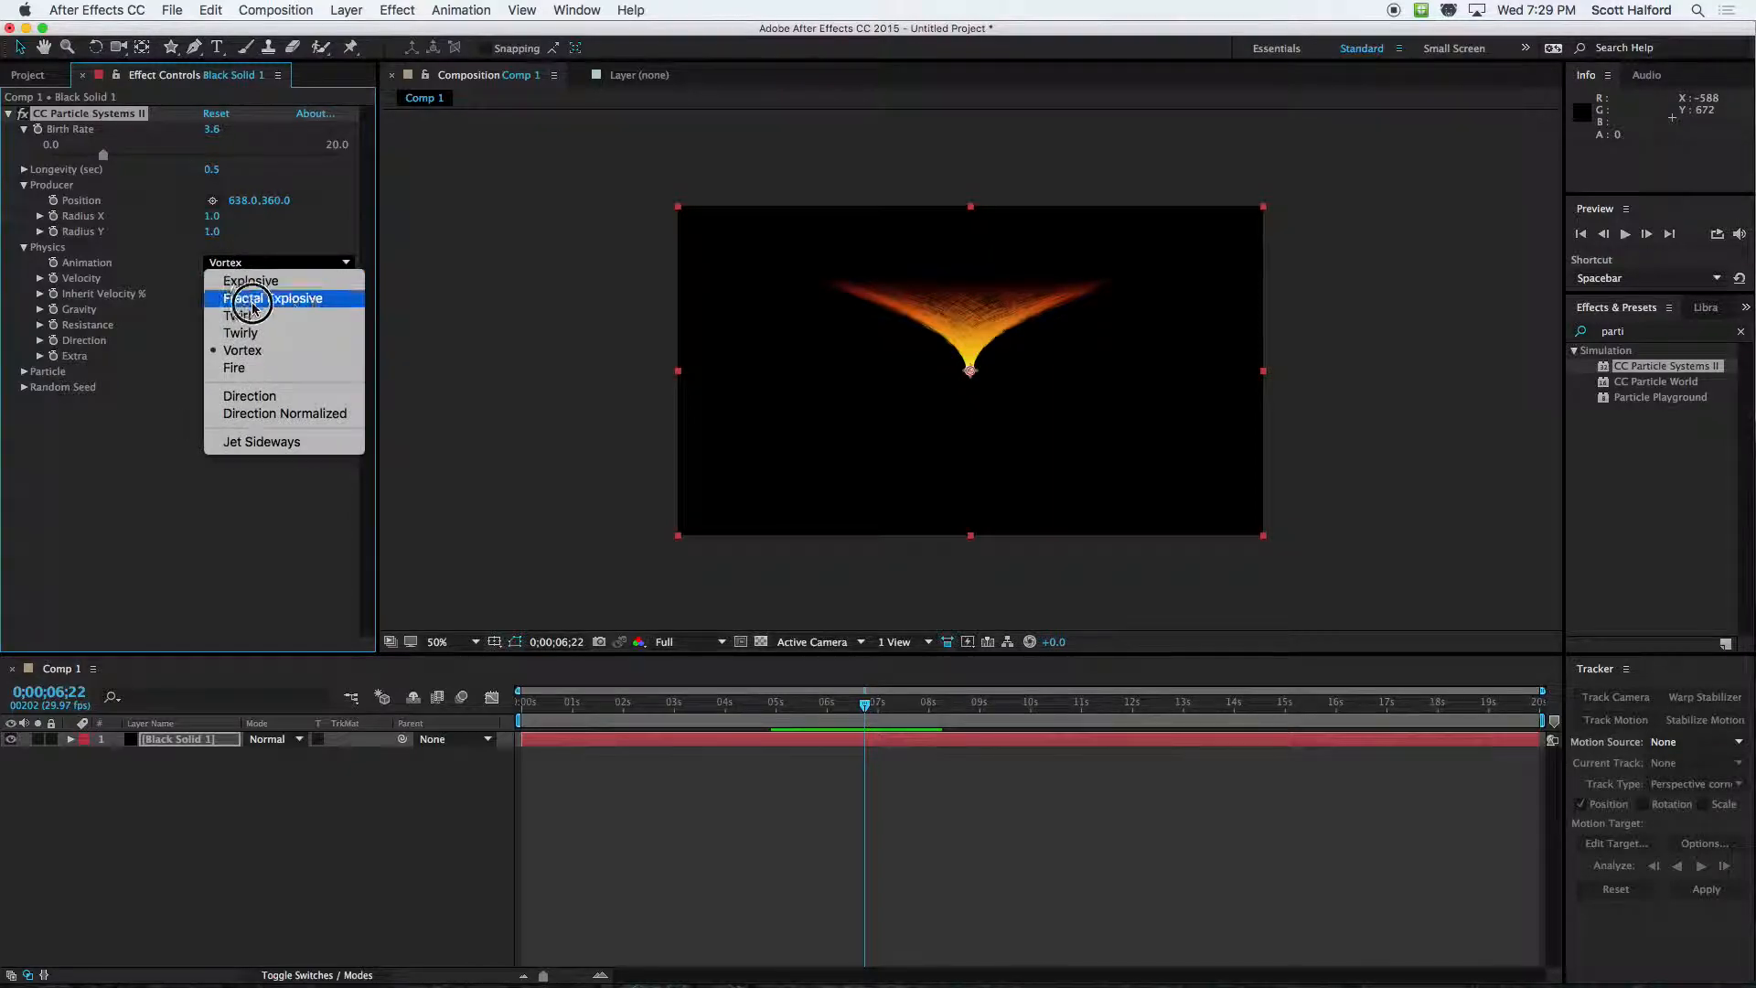
left_click(259, 369)
left_click(725, 710)
key("space")
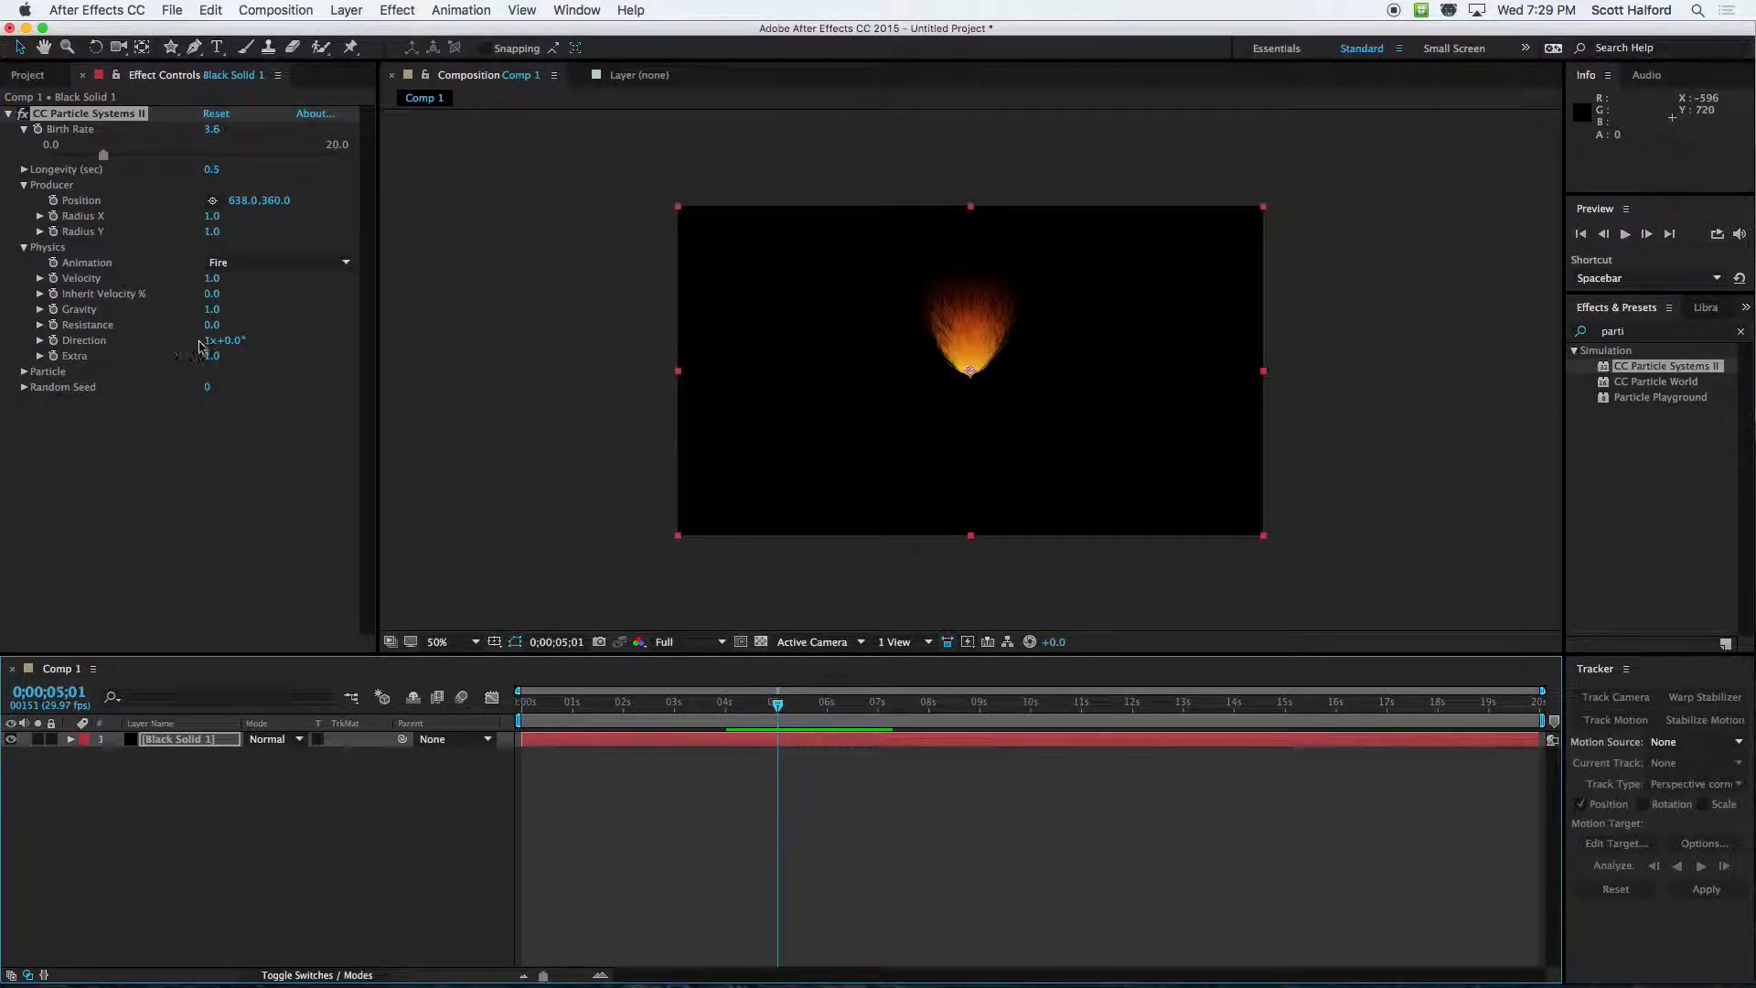
Switch the physics Animation to Direction and nudge the producer to 630, 354
left_click(286, 261)
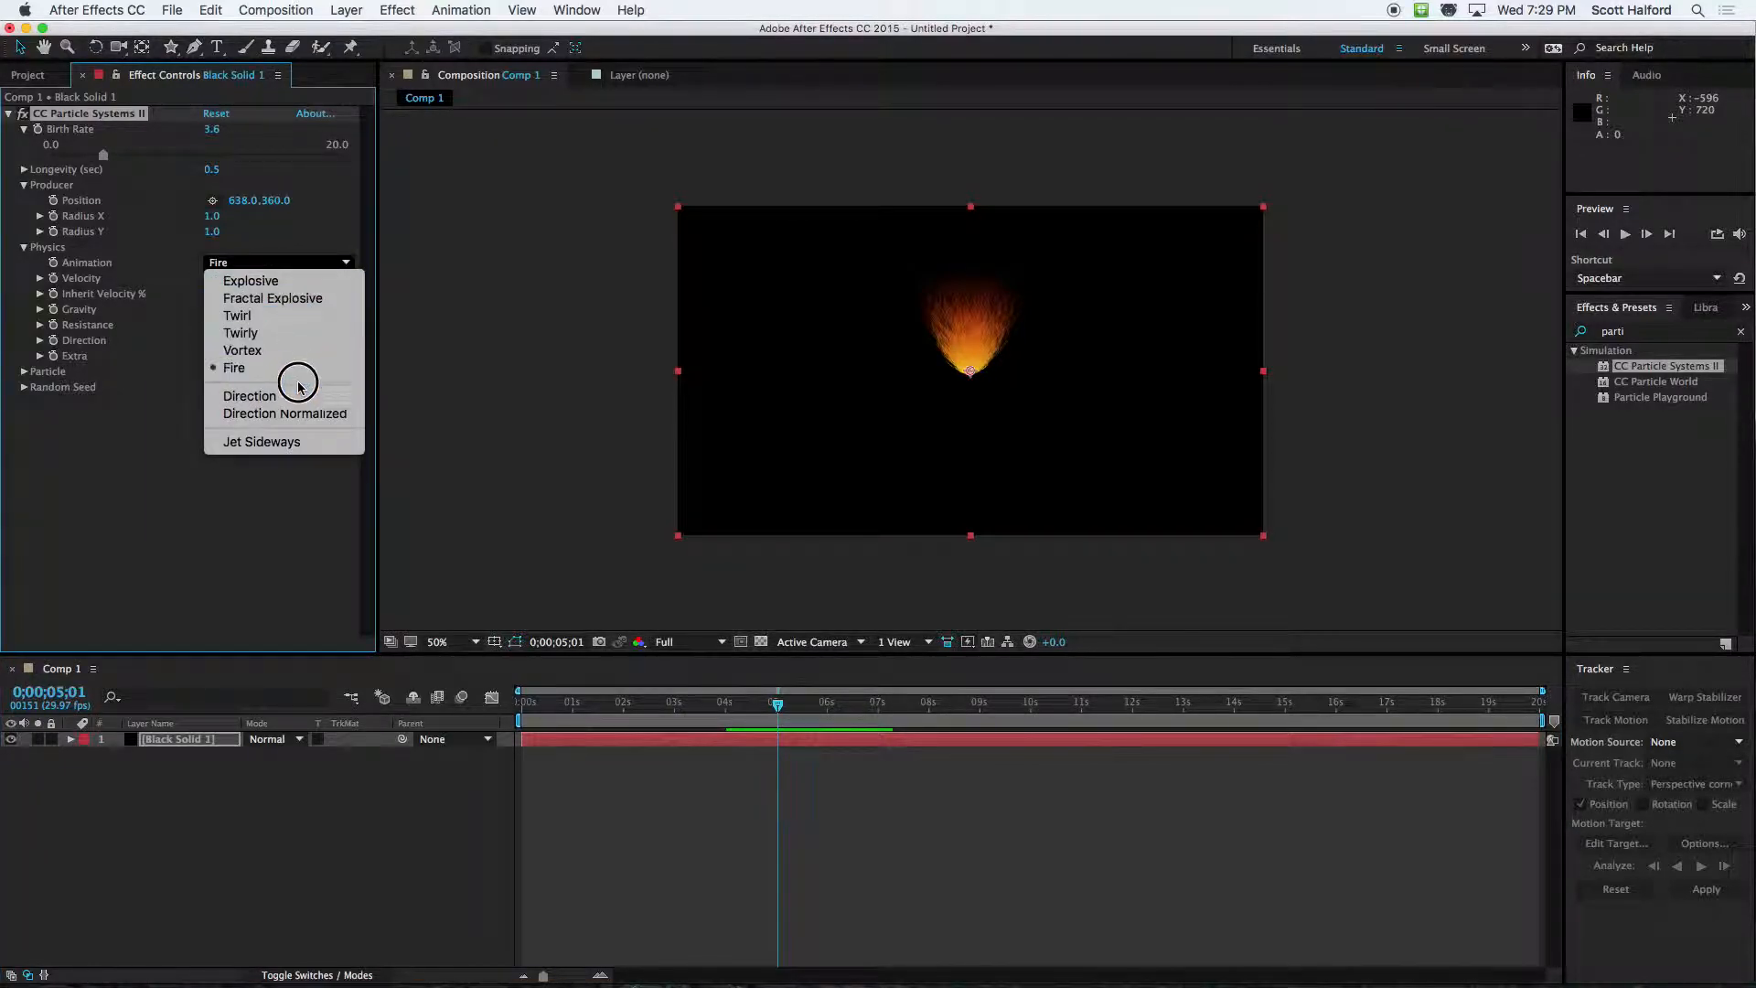
left_click(250, 395)
mouse_move(973, 377)
left_mouse_down()
mouse_move(949, 366)
mouse_move(969, 374)
left_mouse_up()
Set the particle Velocity to 2.2, undoing the extra value change
mouse_move(211, 279)
left_mouse_down()
mouse_move(156, 283)
mouse_move(365, 275)
mouse_move(326, 294)
mouse_move(173, 294)
mouse_move(221, 302)
left_mouse_up()
key("super+z")
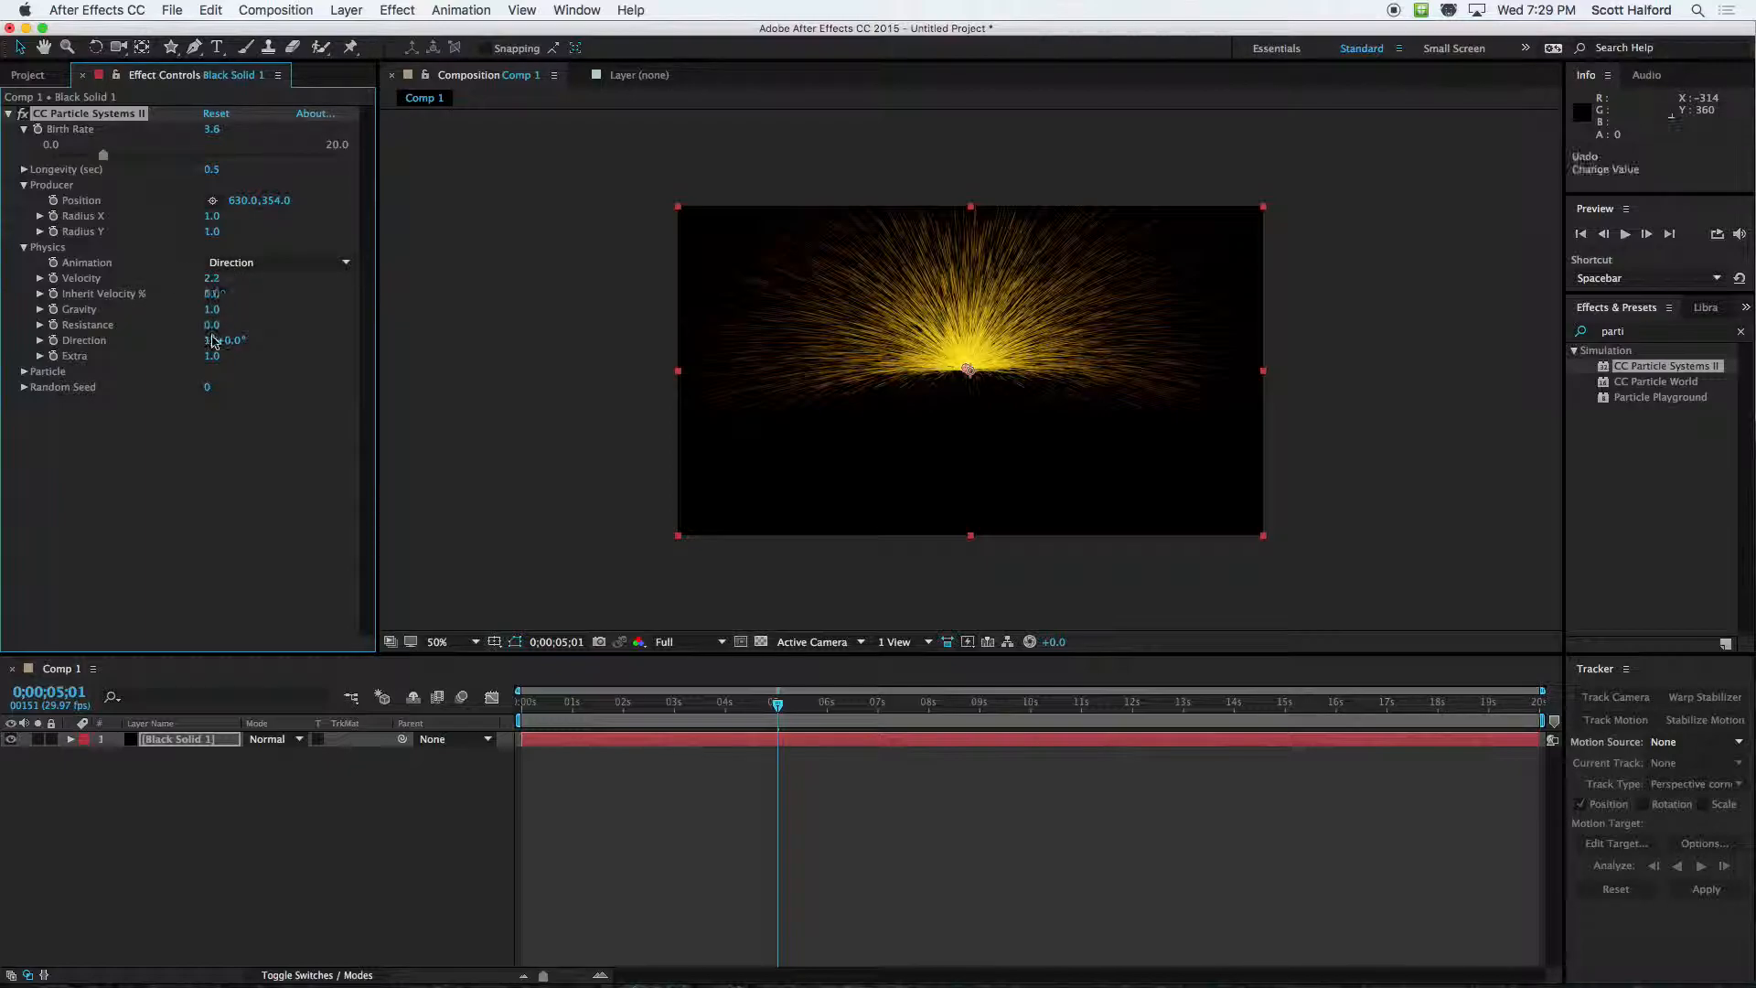
left_click(140, 395)
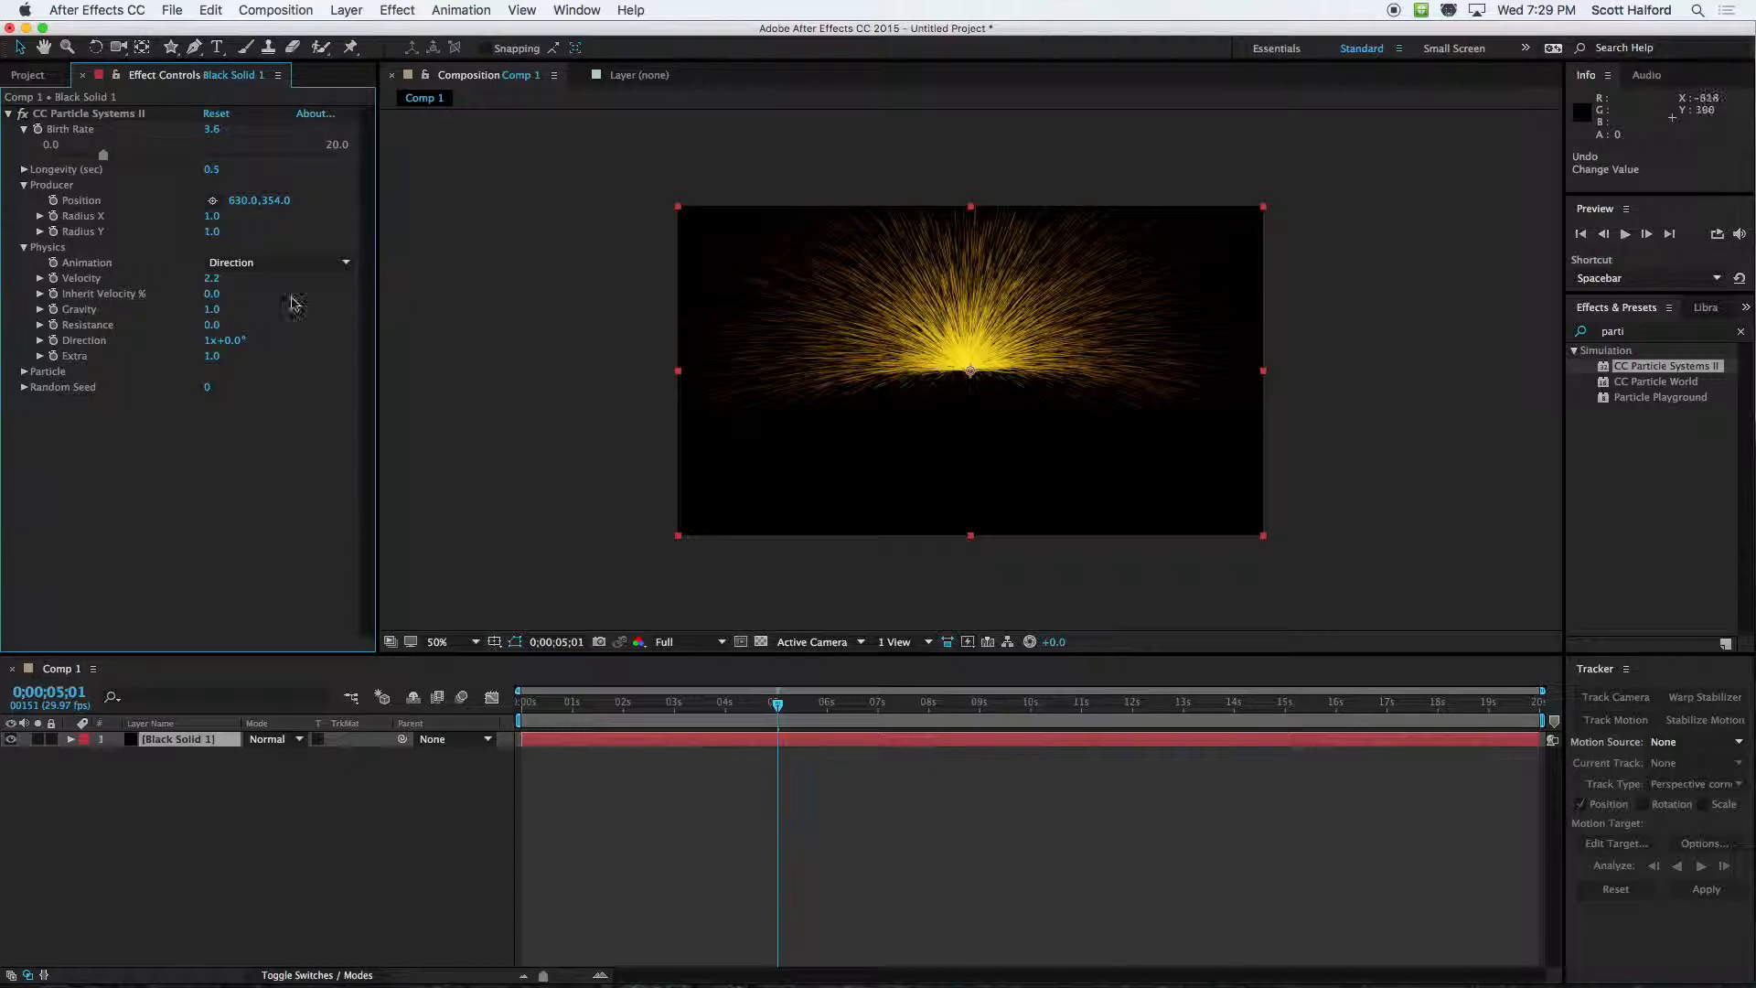
Start keyframing the producer's Position at 0;00;02;15 and reveal the layer's keyframes in the timeline
left_click_drag(974, 377, 815, 302)
key("super+z")
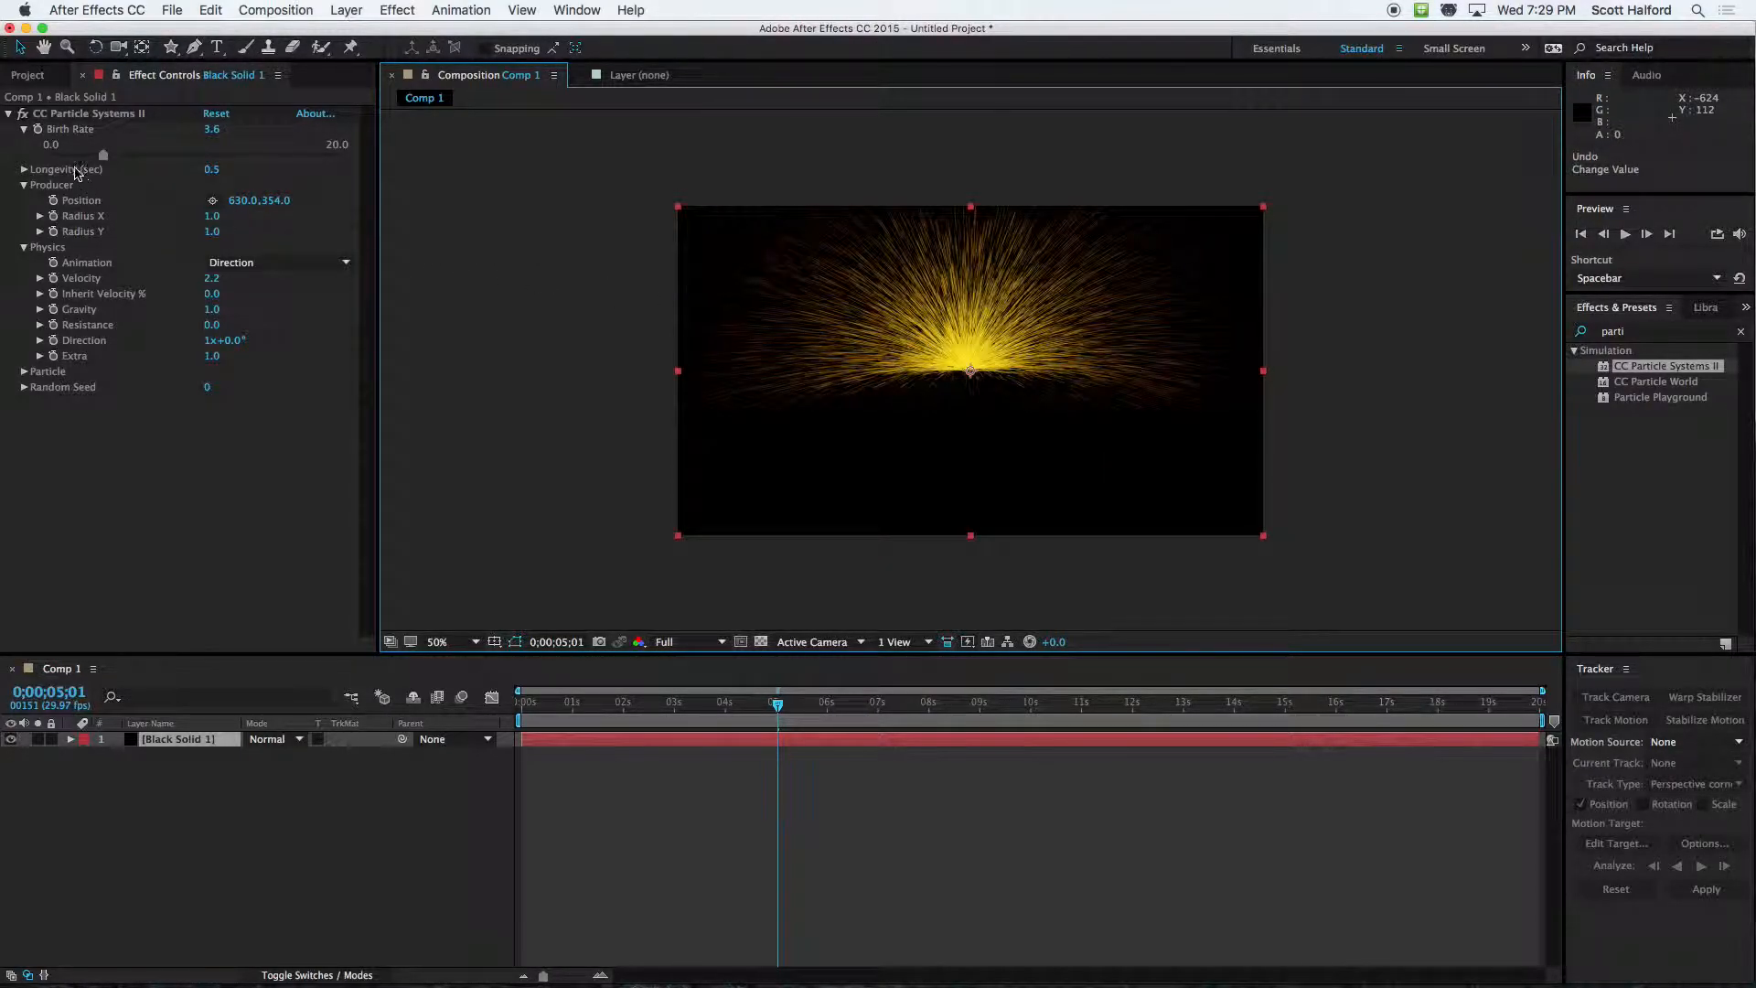
left_click(650, 706)
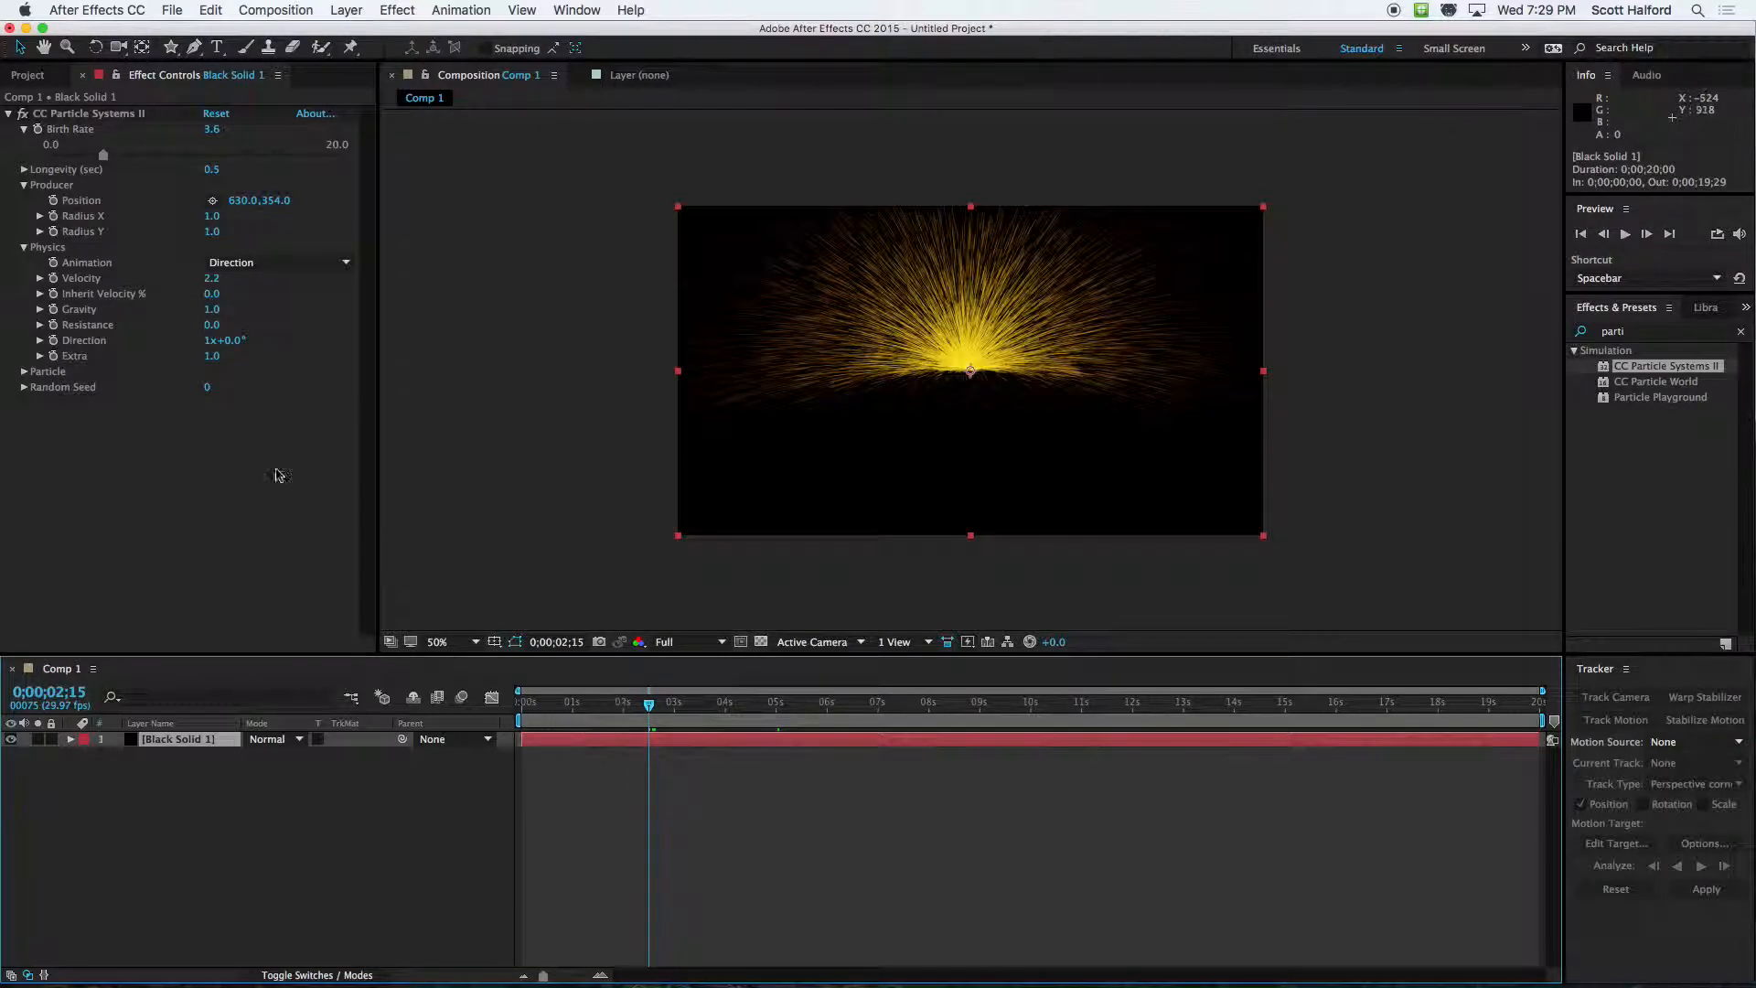
left_click(53, 201)
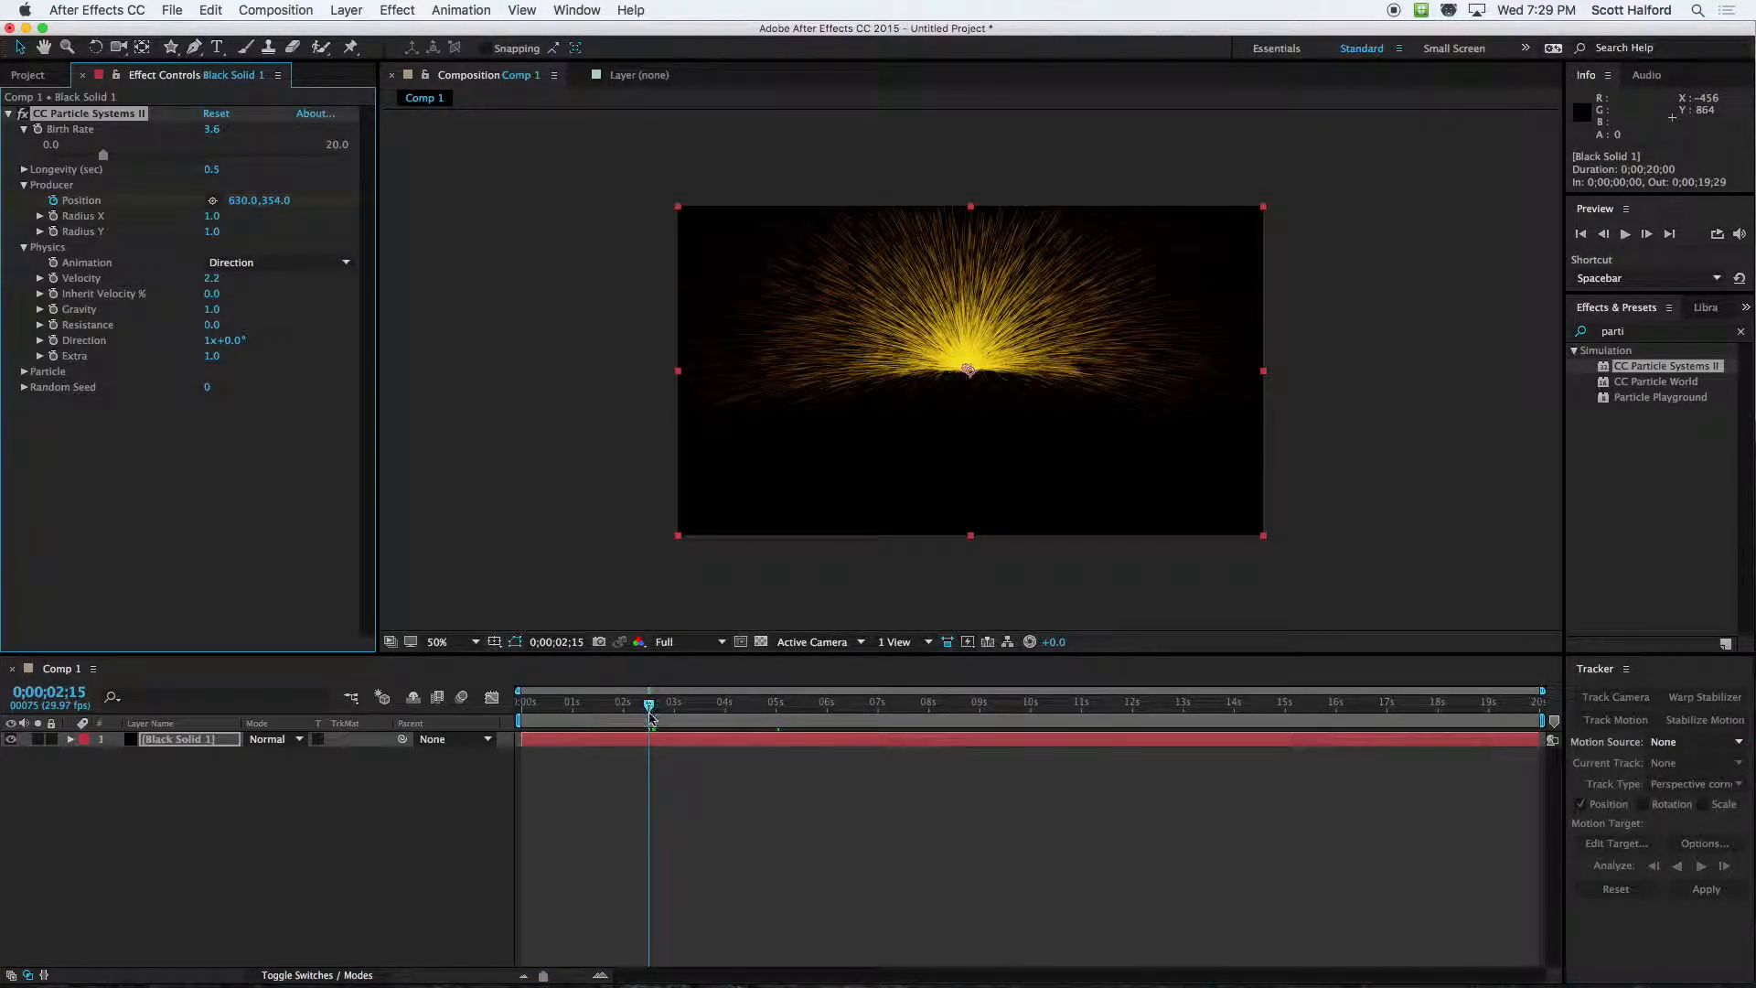
key("u")
Keyframe the producer's Position to 1062, 574 at 0;00;04;07 and change its 0;00;02;15 keyframe to 218, 210
left_click_drag(649, 721, 737, 723)
left_click_drag(967, 372, 1163, 468)
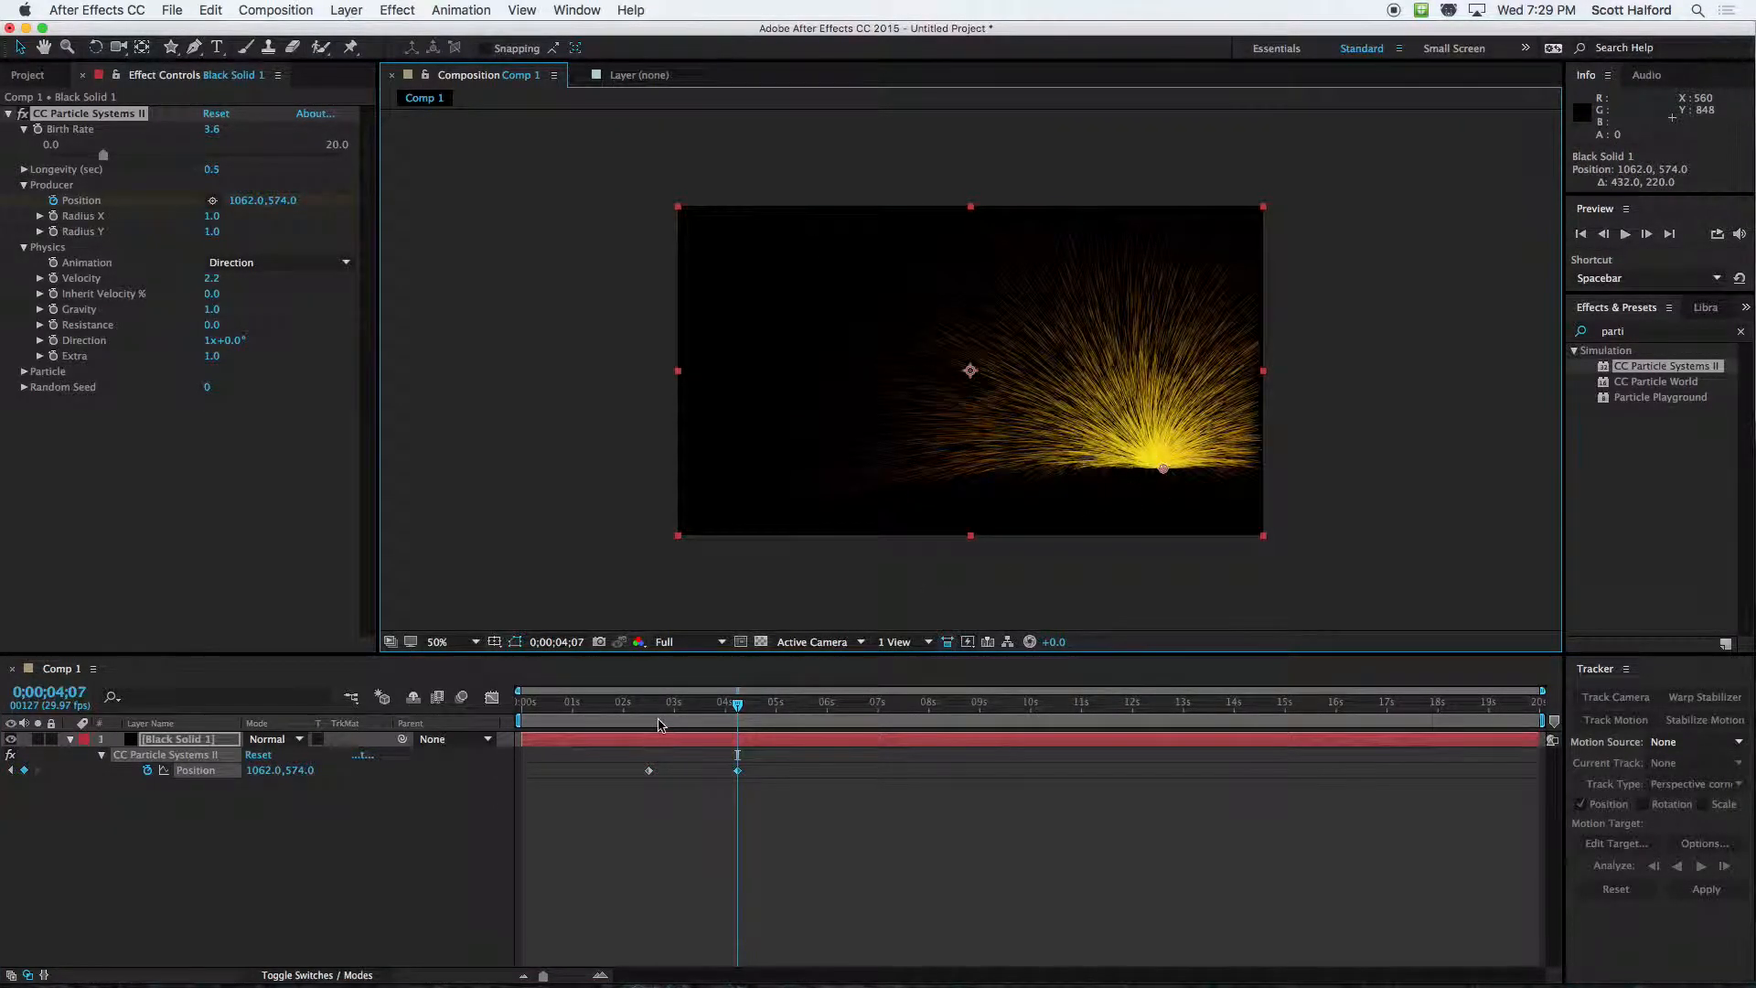
left_click_drag(658, 725, 649, 723)
left_click_drag(967, 373, 777, 302)
Play back the animated producer movement from just before the first Position keyframe, examining the particles along the path
left_click_drag(653, 706, 639, 706)
key("space")
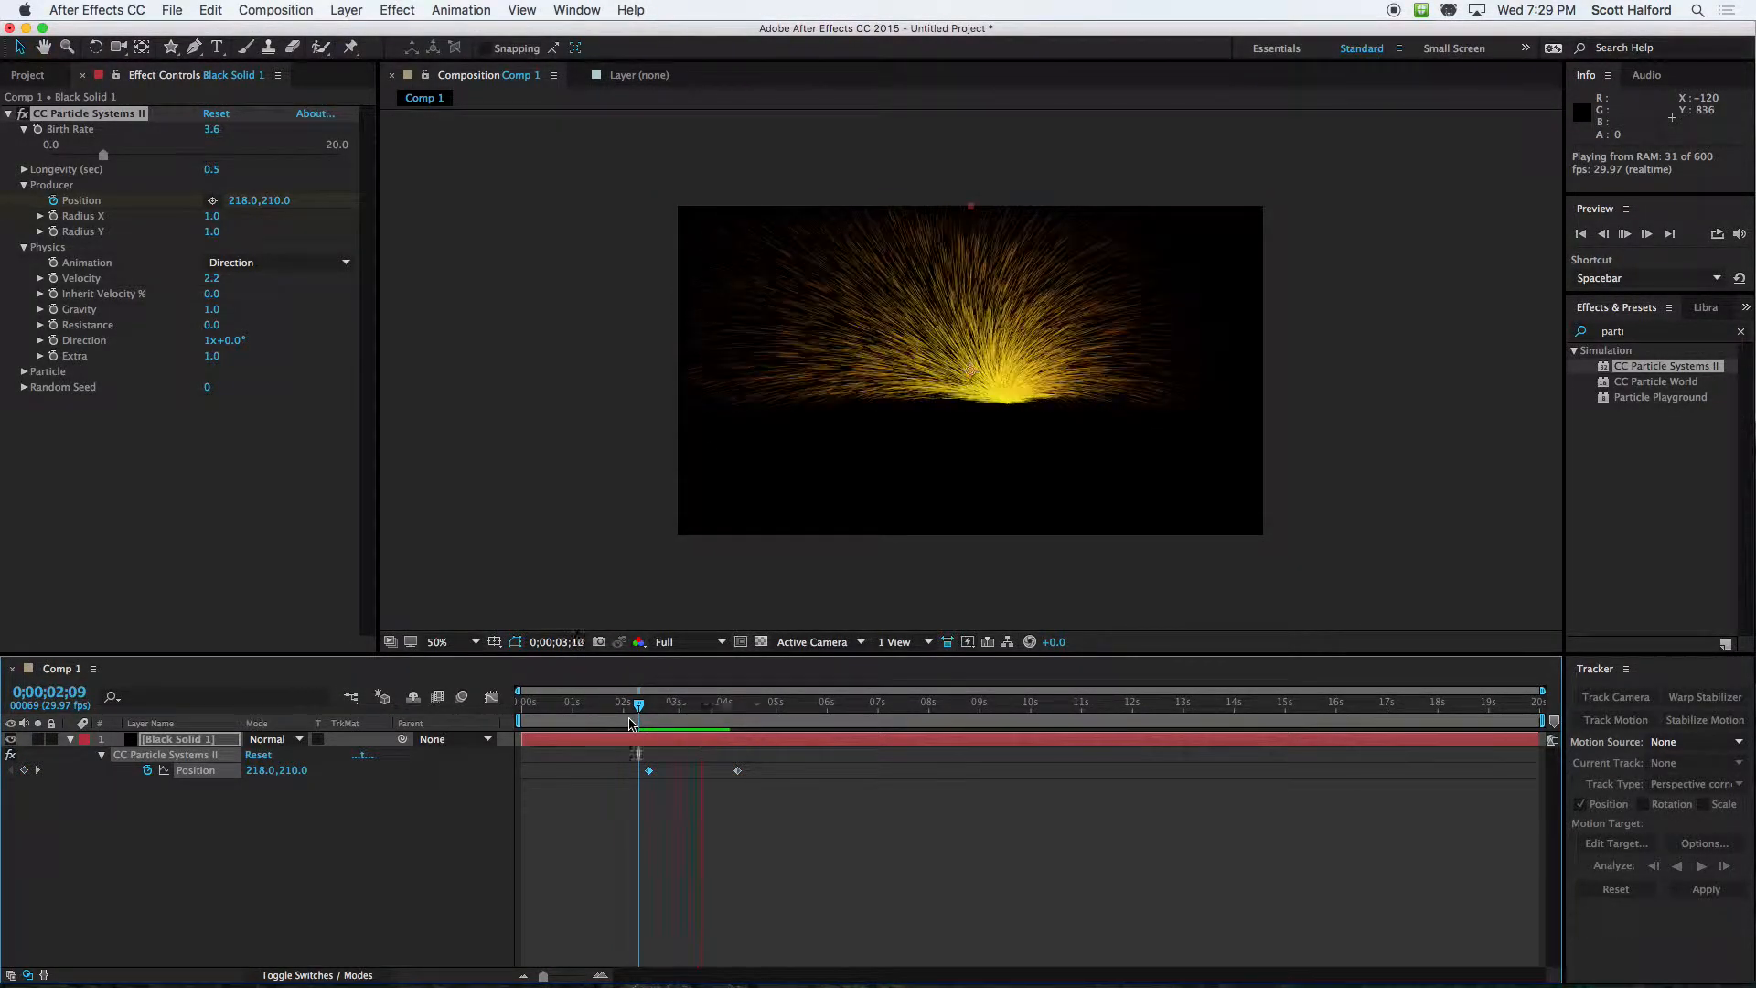
key("space")
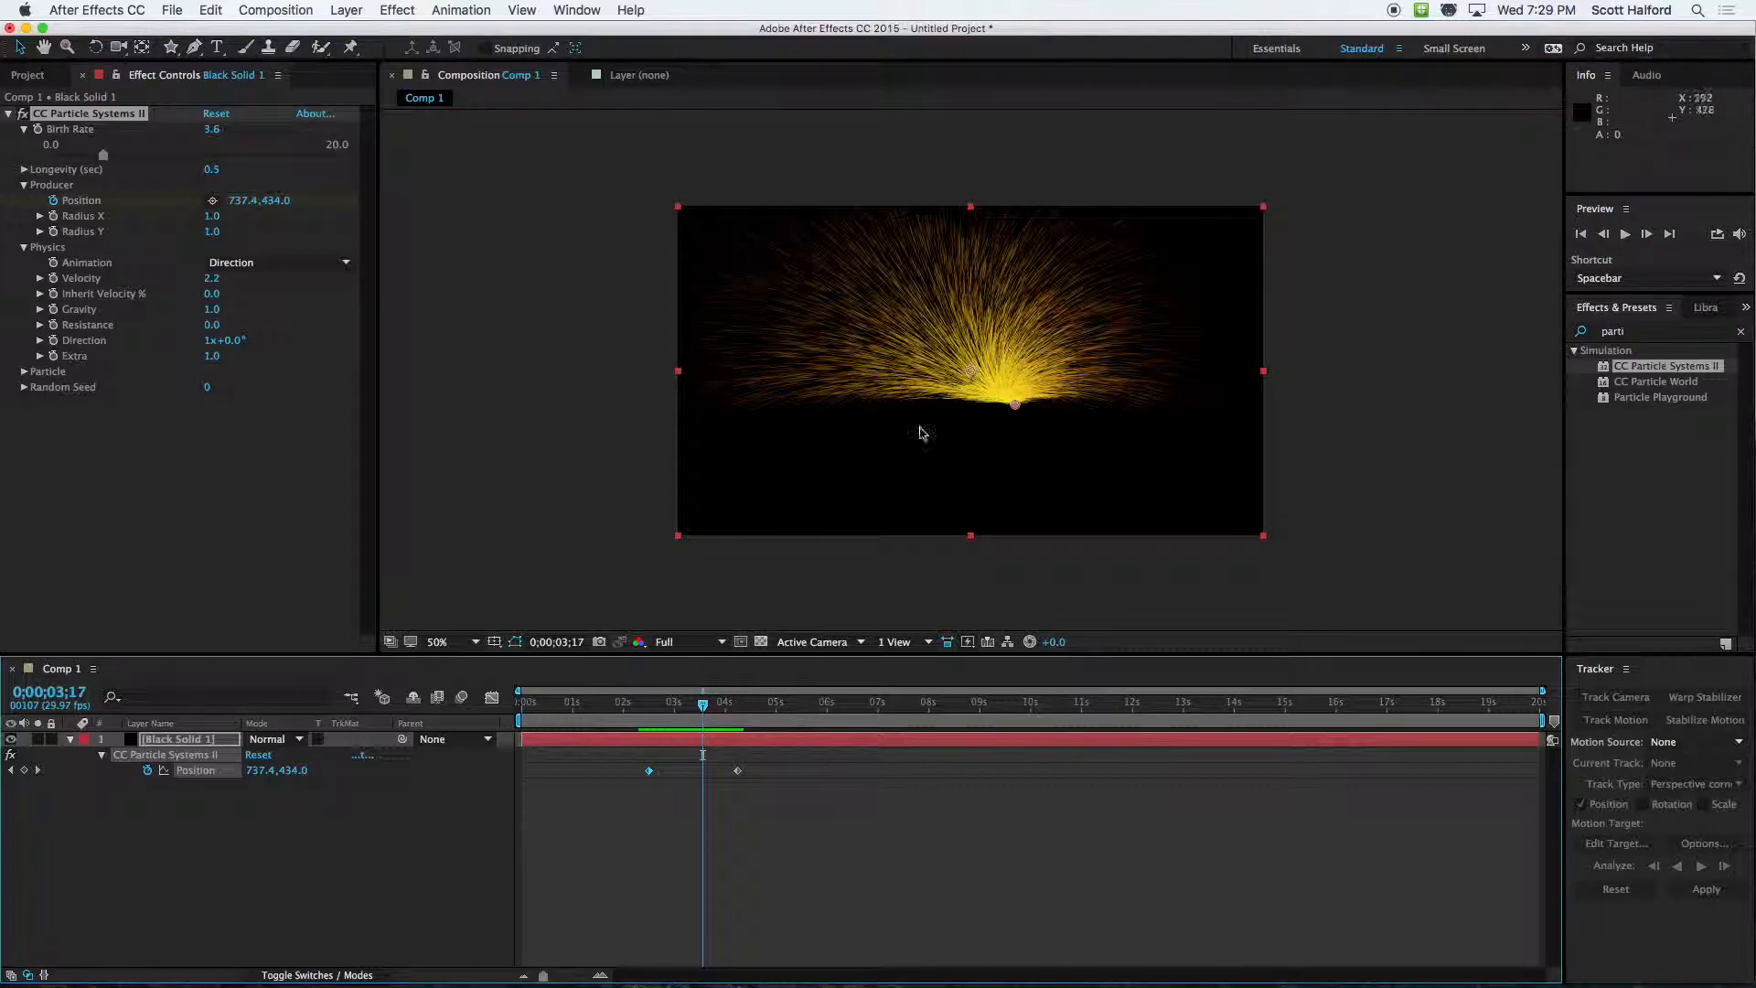
key("space")
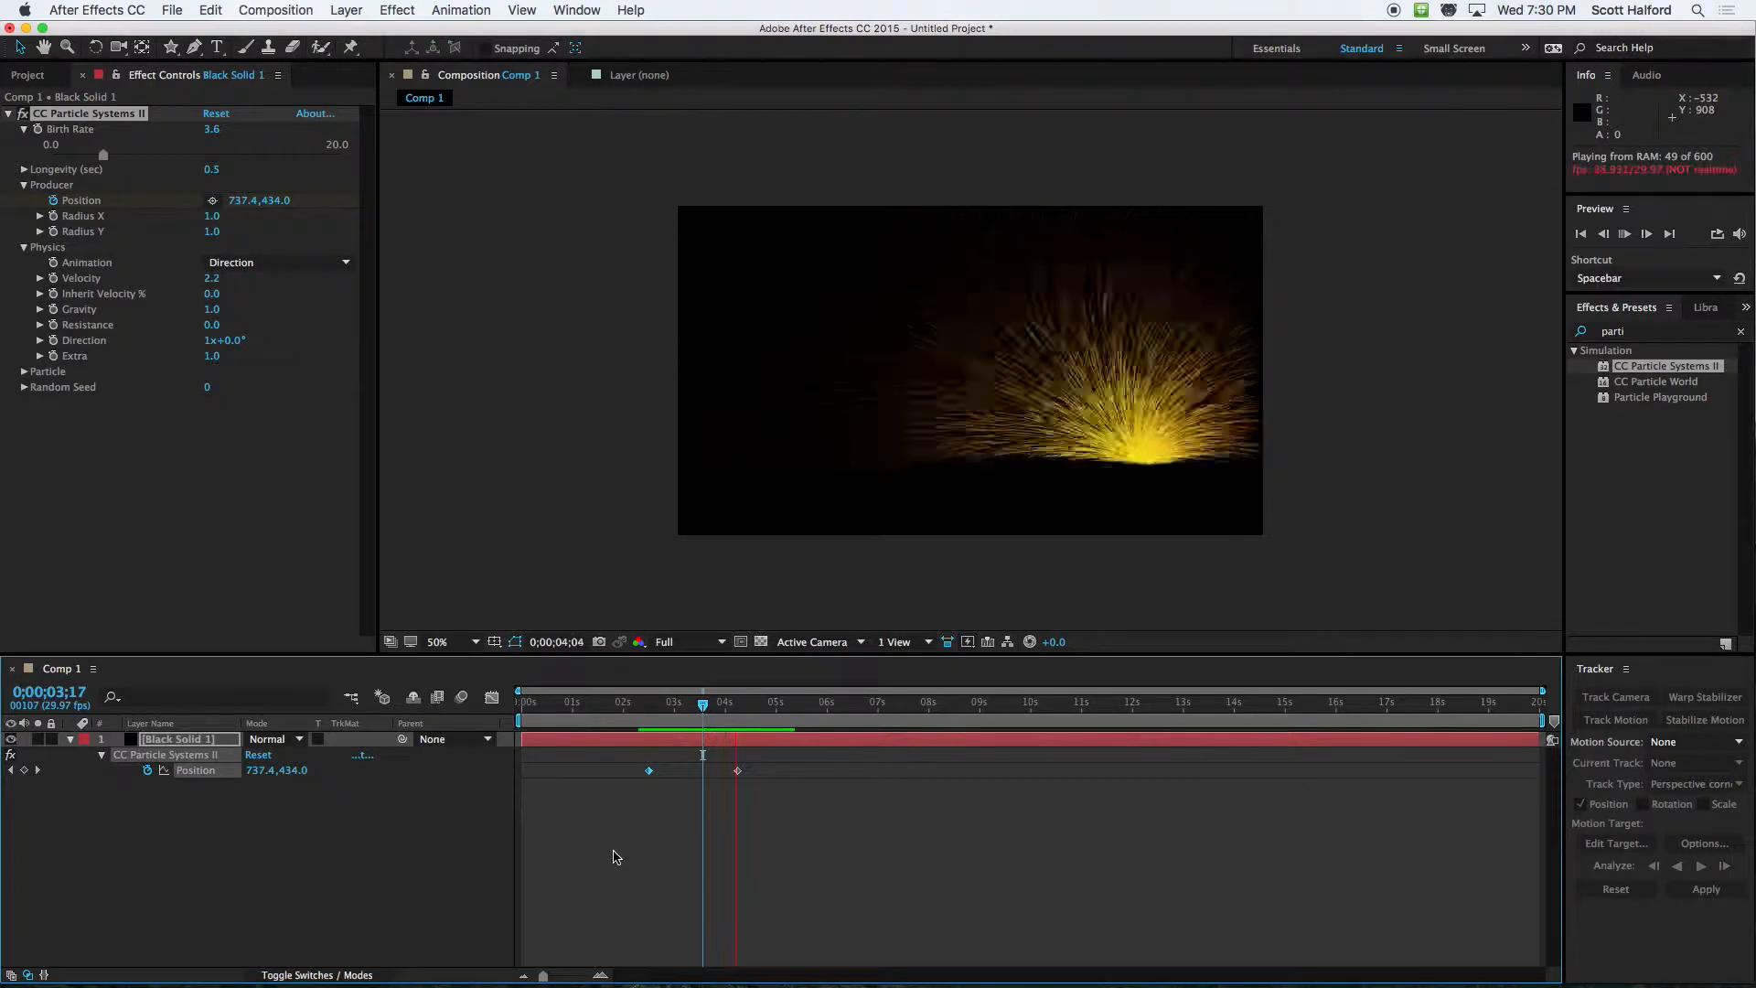
key("space")
left_click_drag(691, 706, 645, 708)
key("space")
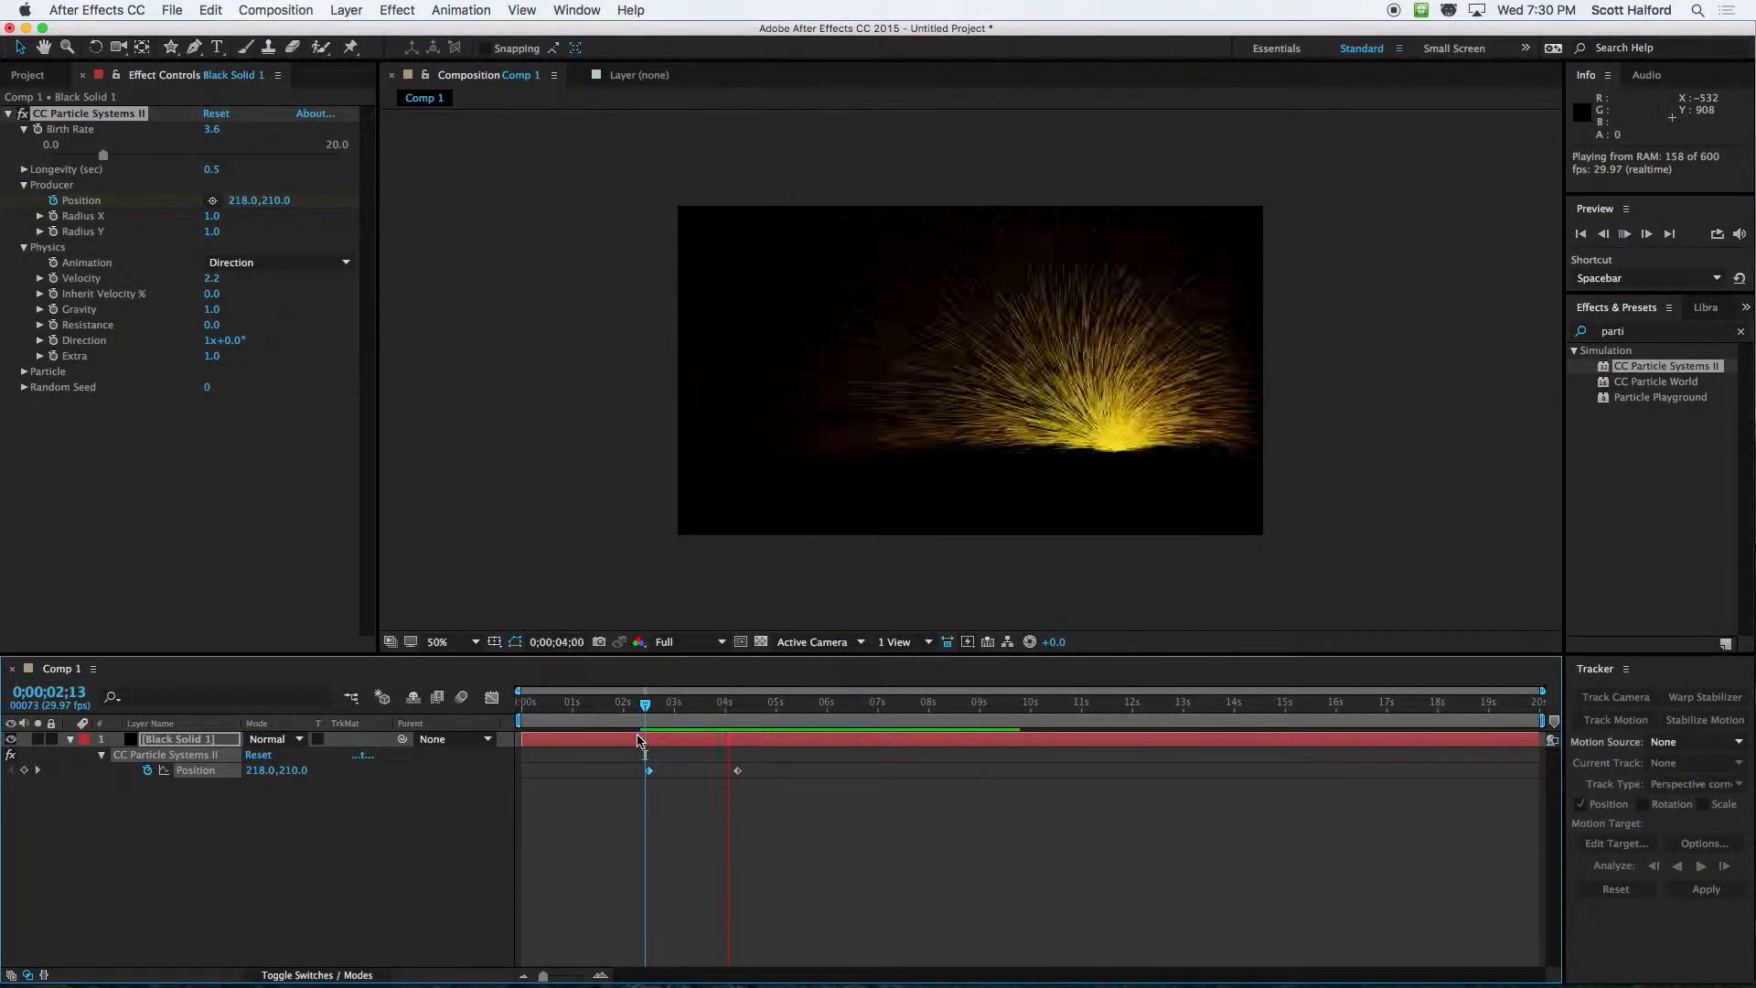
Replay the producer's movement from just before its first Position keyframe and examine how the particles trail along the path
key("space")
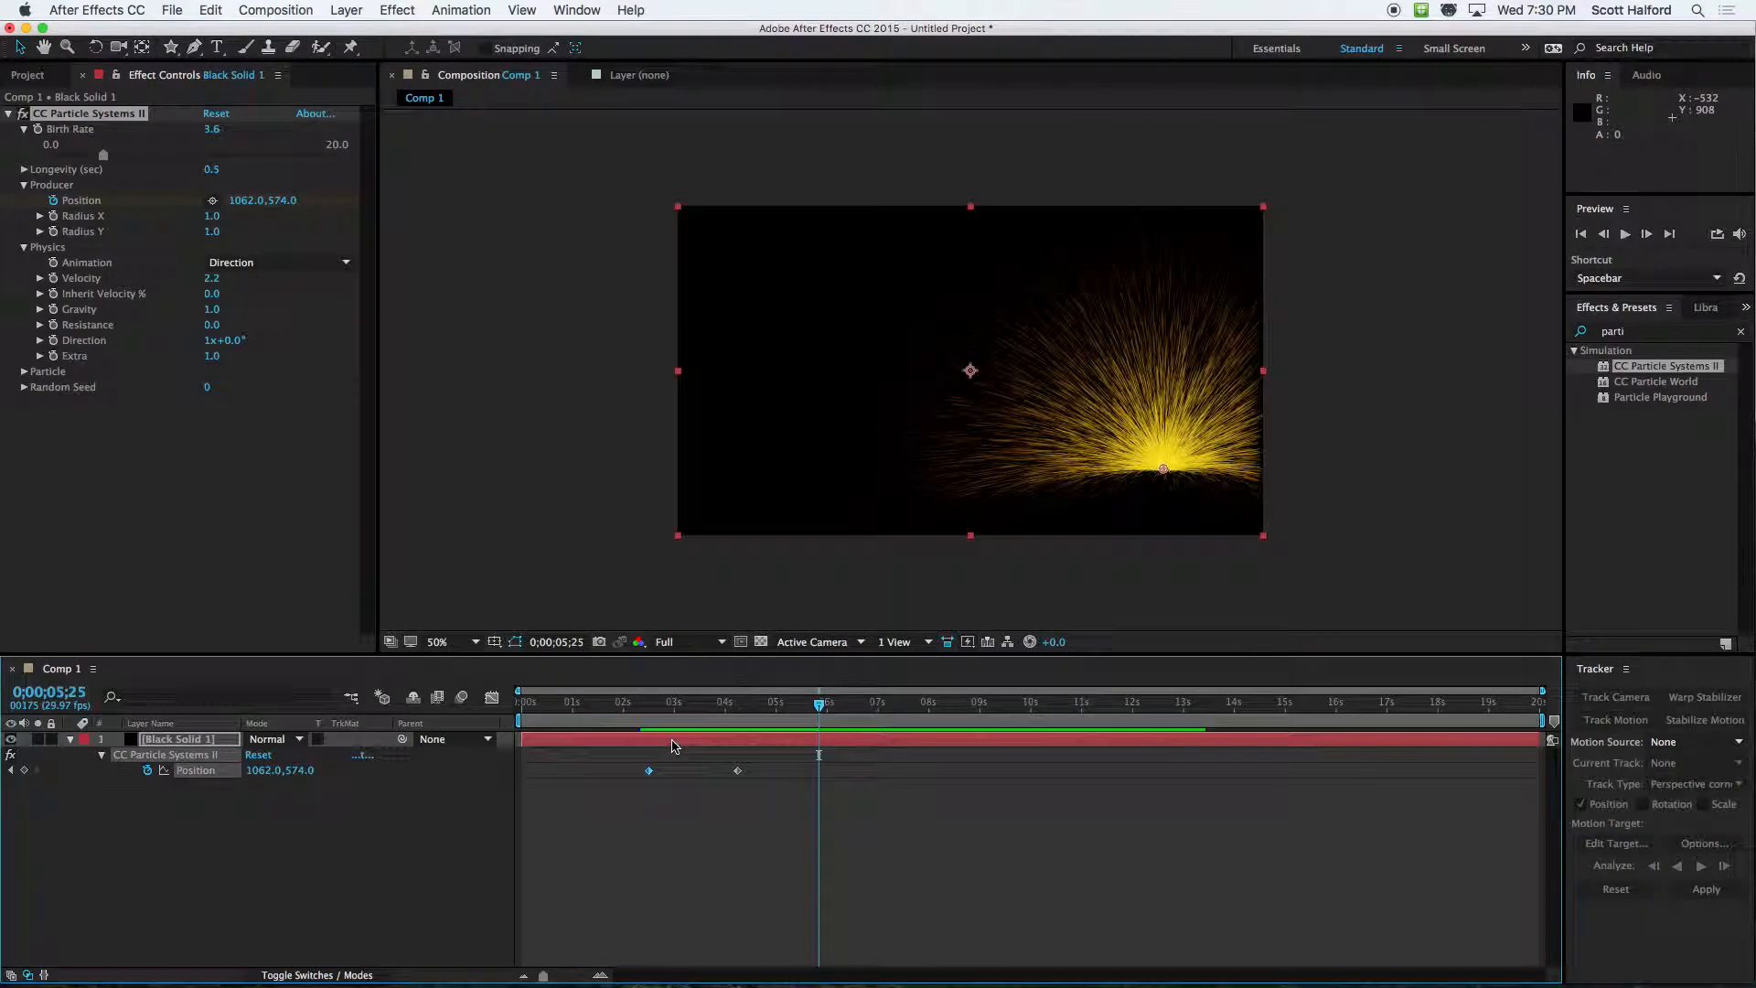
left_click(651, 708)
key("space")
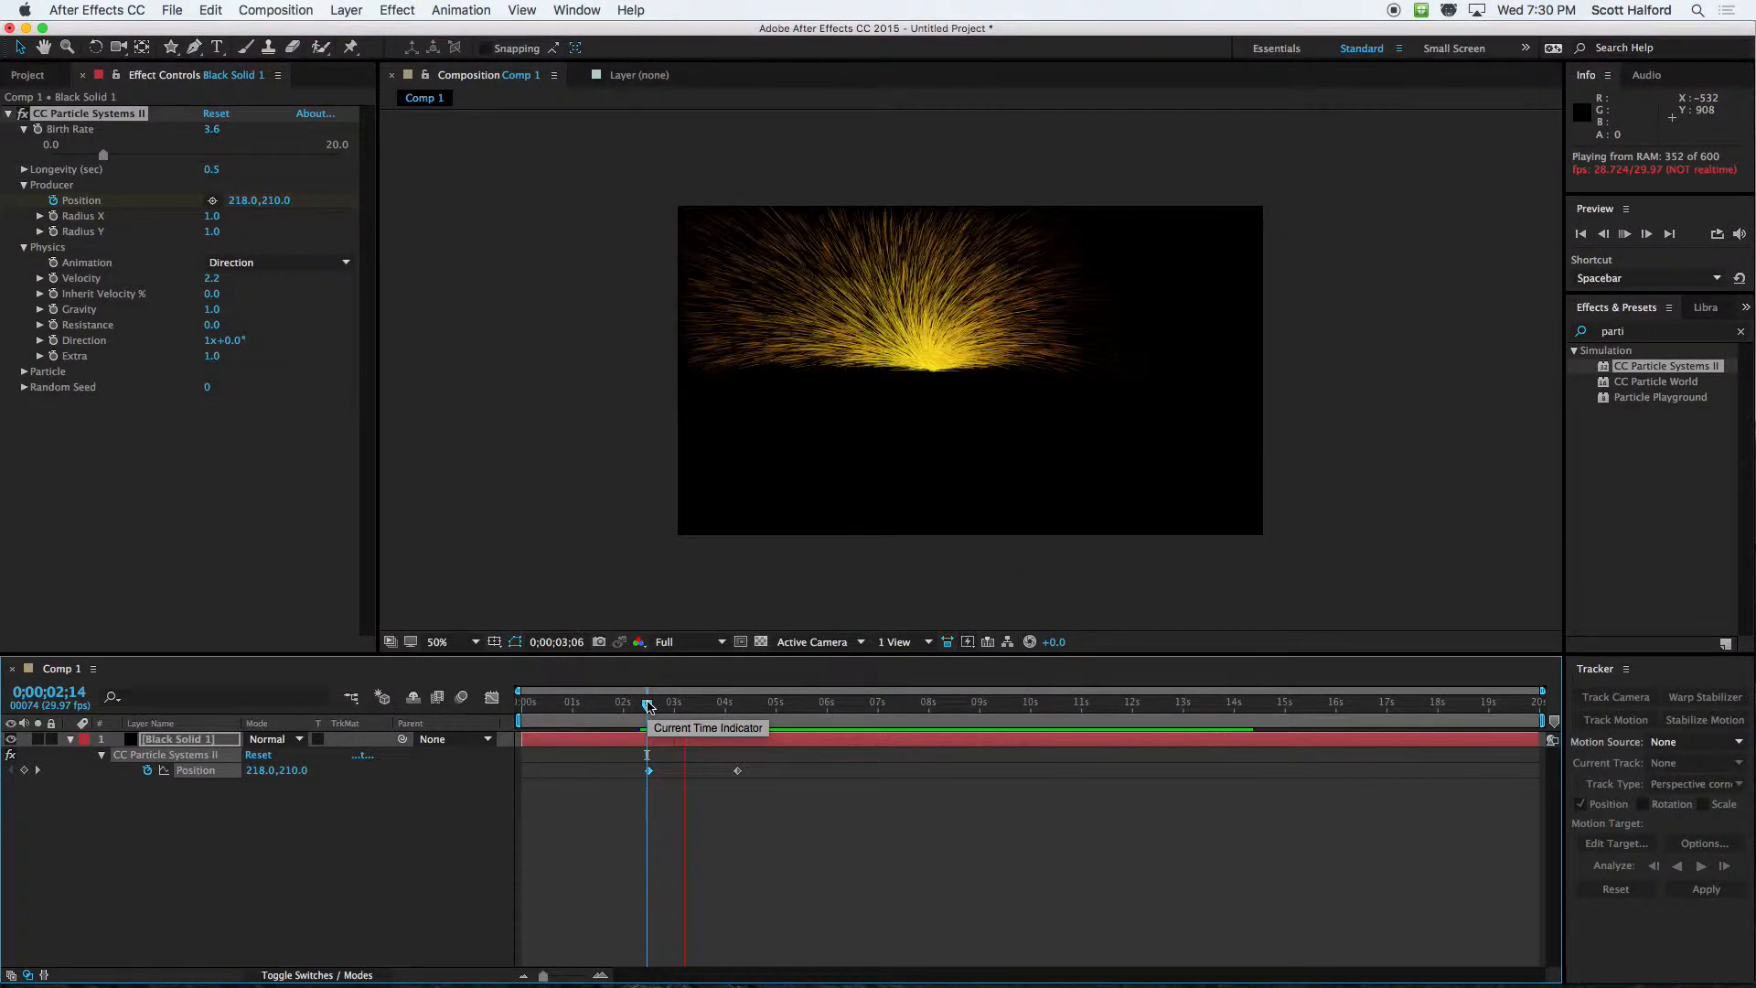
key("space")
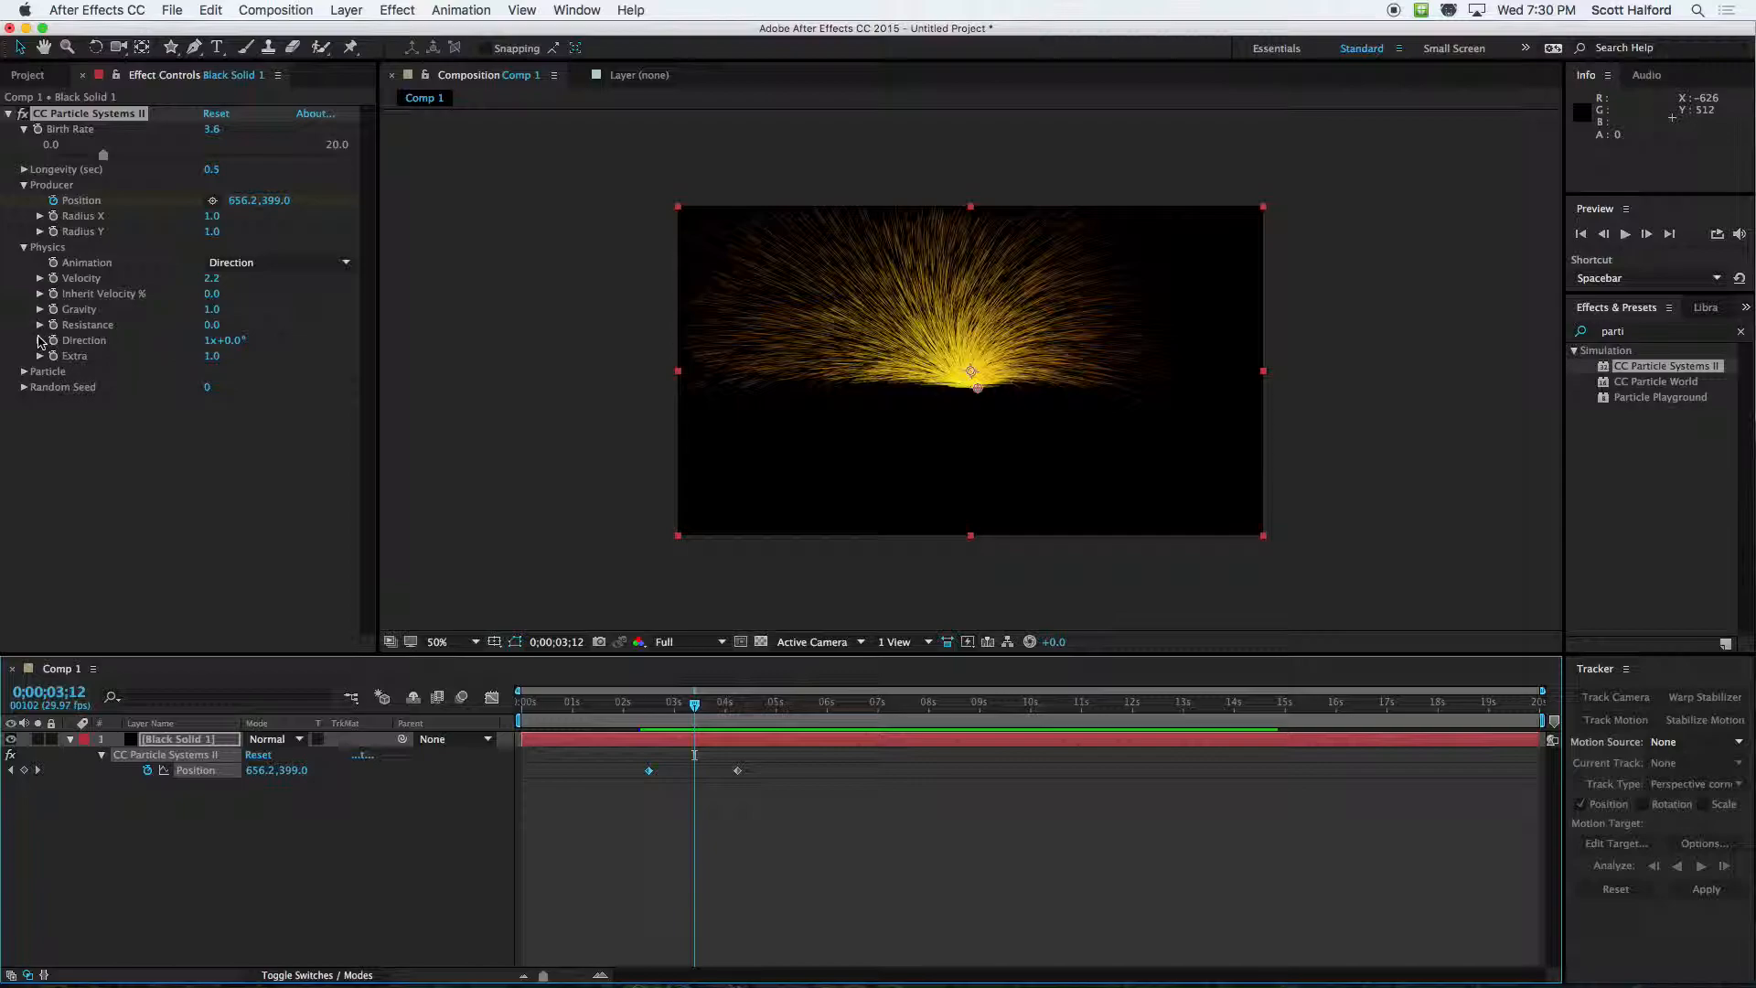
Set Inherit Velocity % to 124 and preview the moving producer from 0;00;02;00
left_click_drag(210, 299, 325, 294)
left_click_drag(665, 707, 623, 707)
key("space")
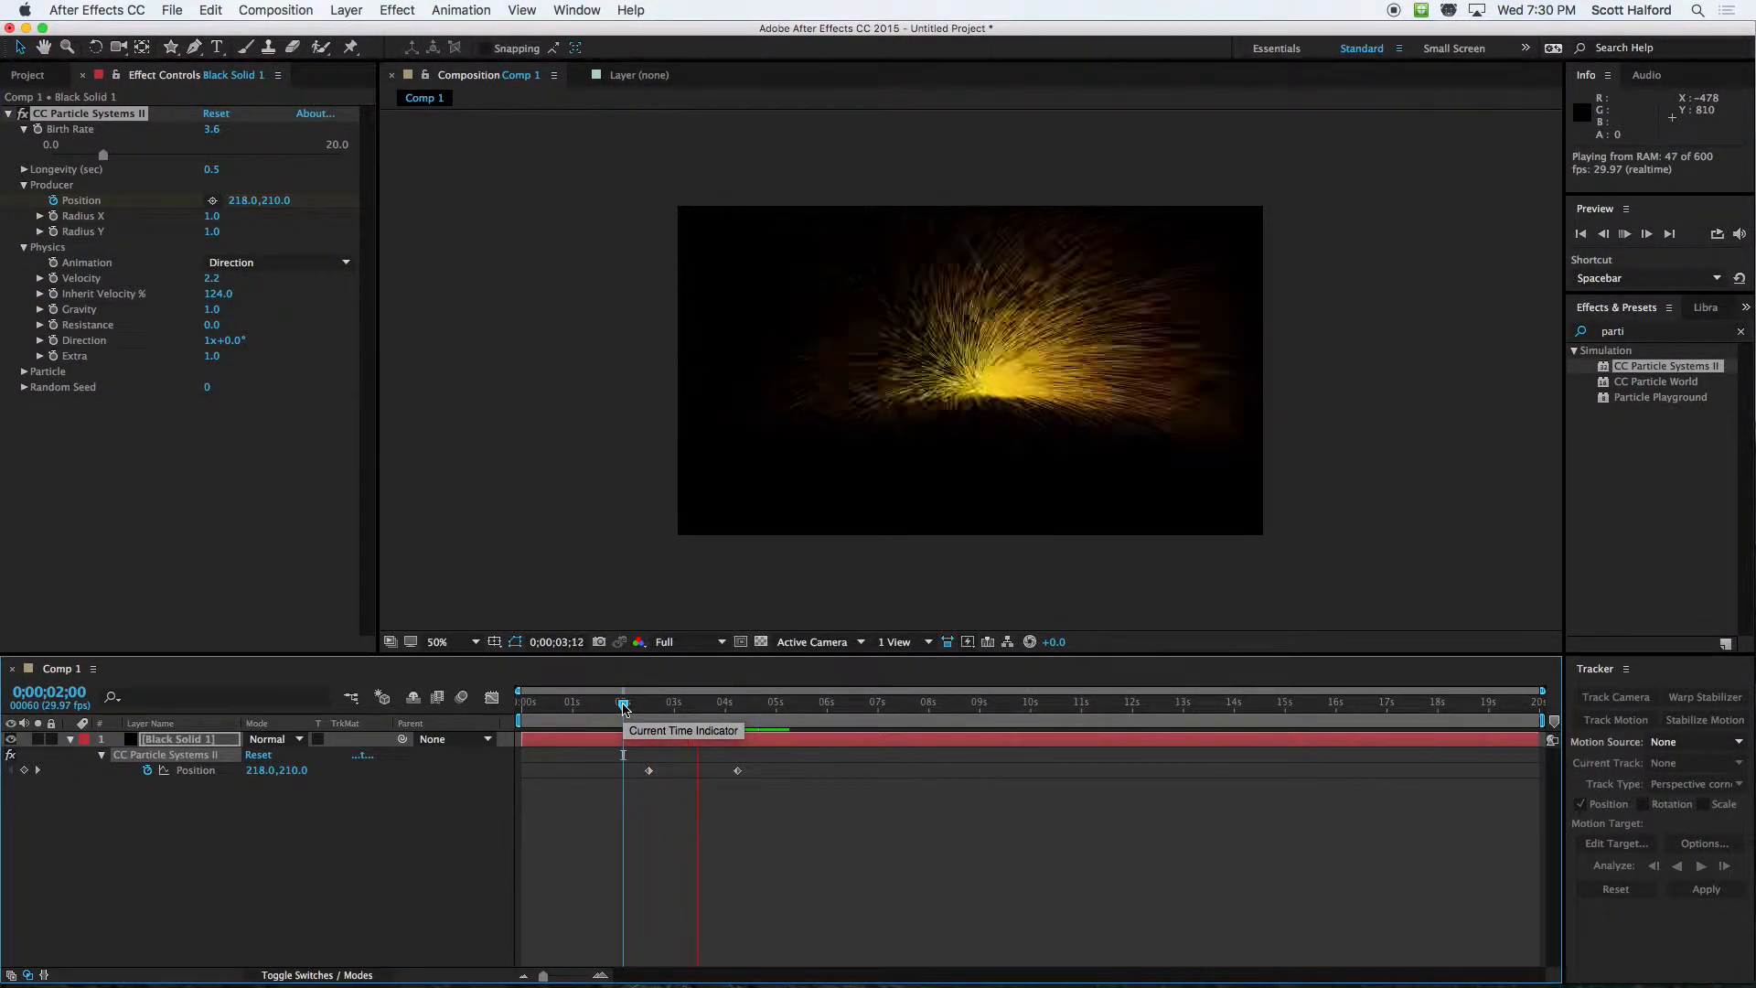
key("space")
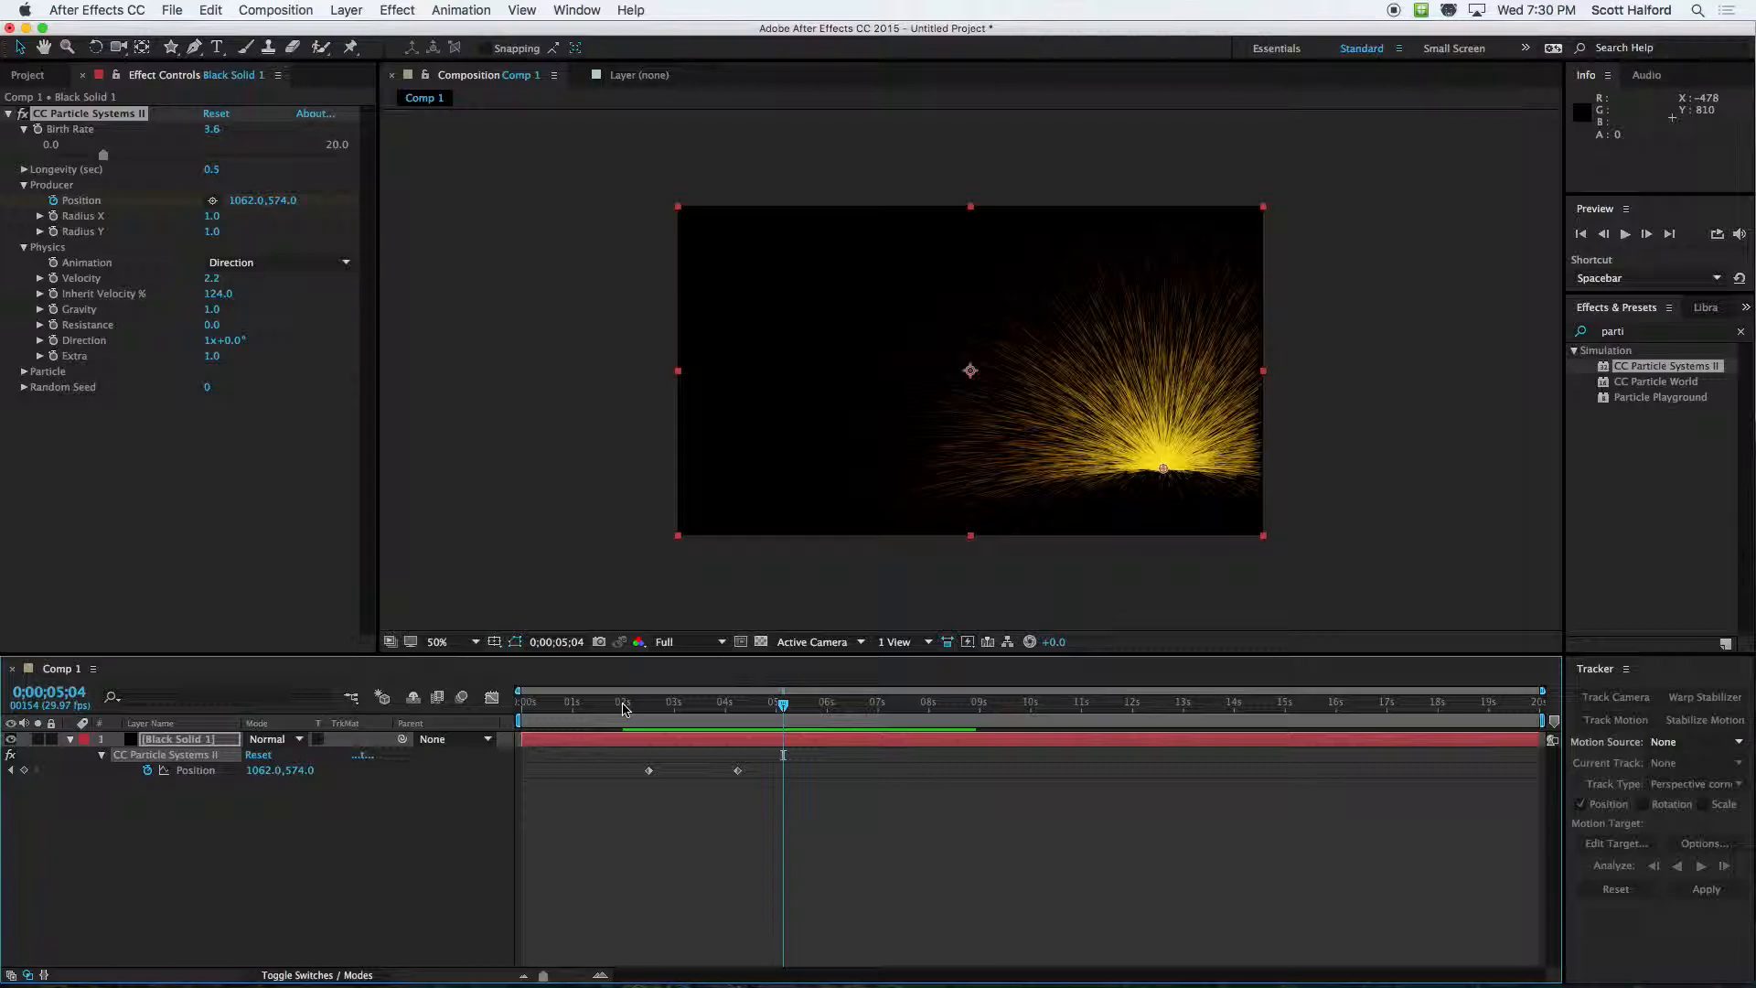
Move the particle producer back to the composition's centre at 640, 356 and delete all of its Position keyframes
left_click(743, 262)
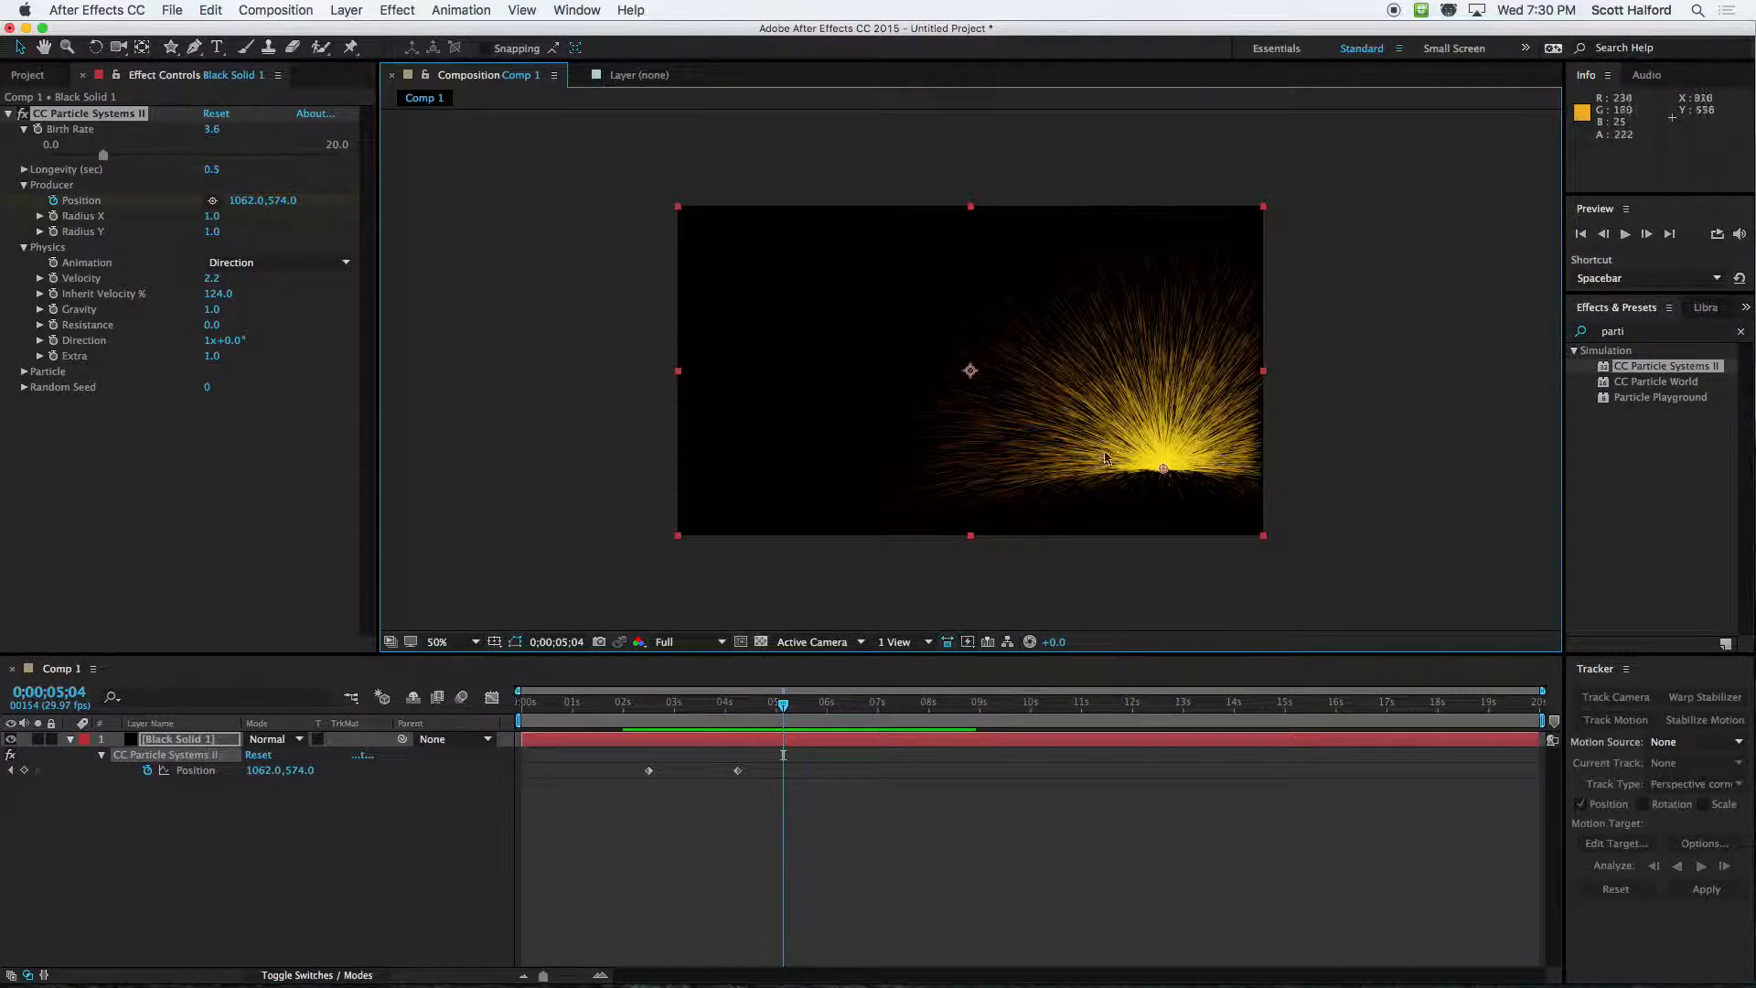
left_click_drag(1162, 471, 970, 371)
left_click_drag(634, 747, 788, 780)
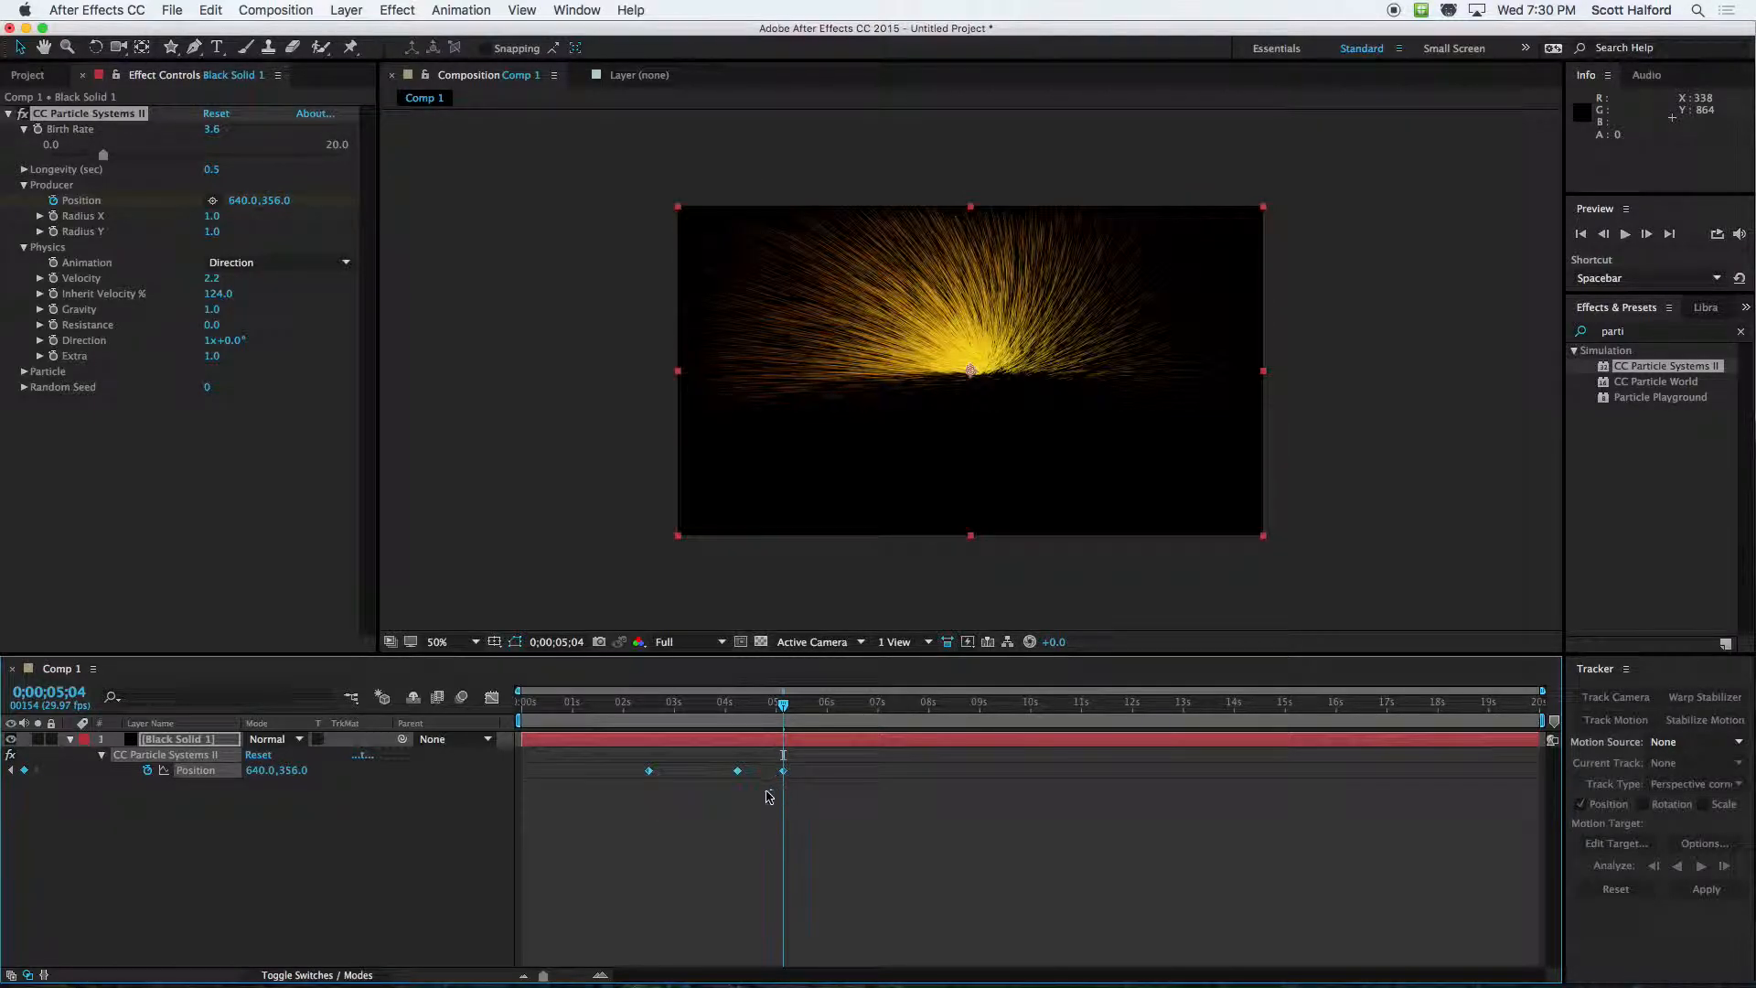
key("Delete")
left_click(222, 487)
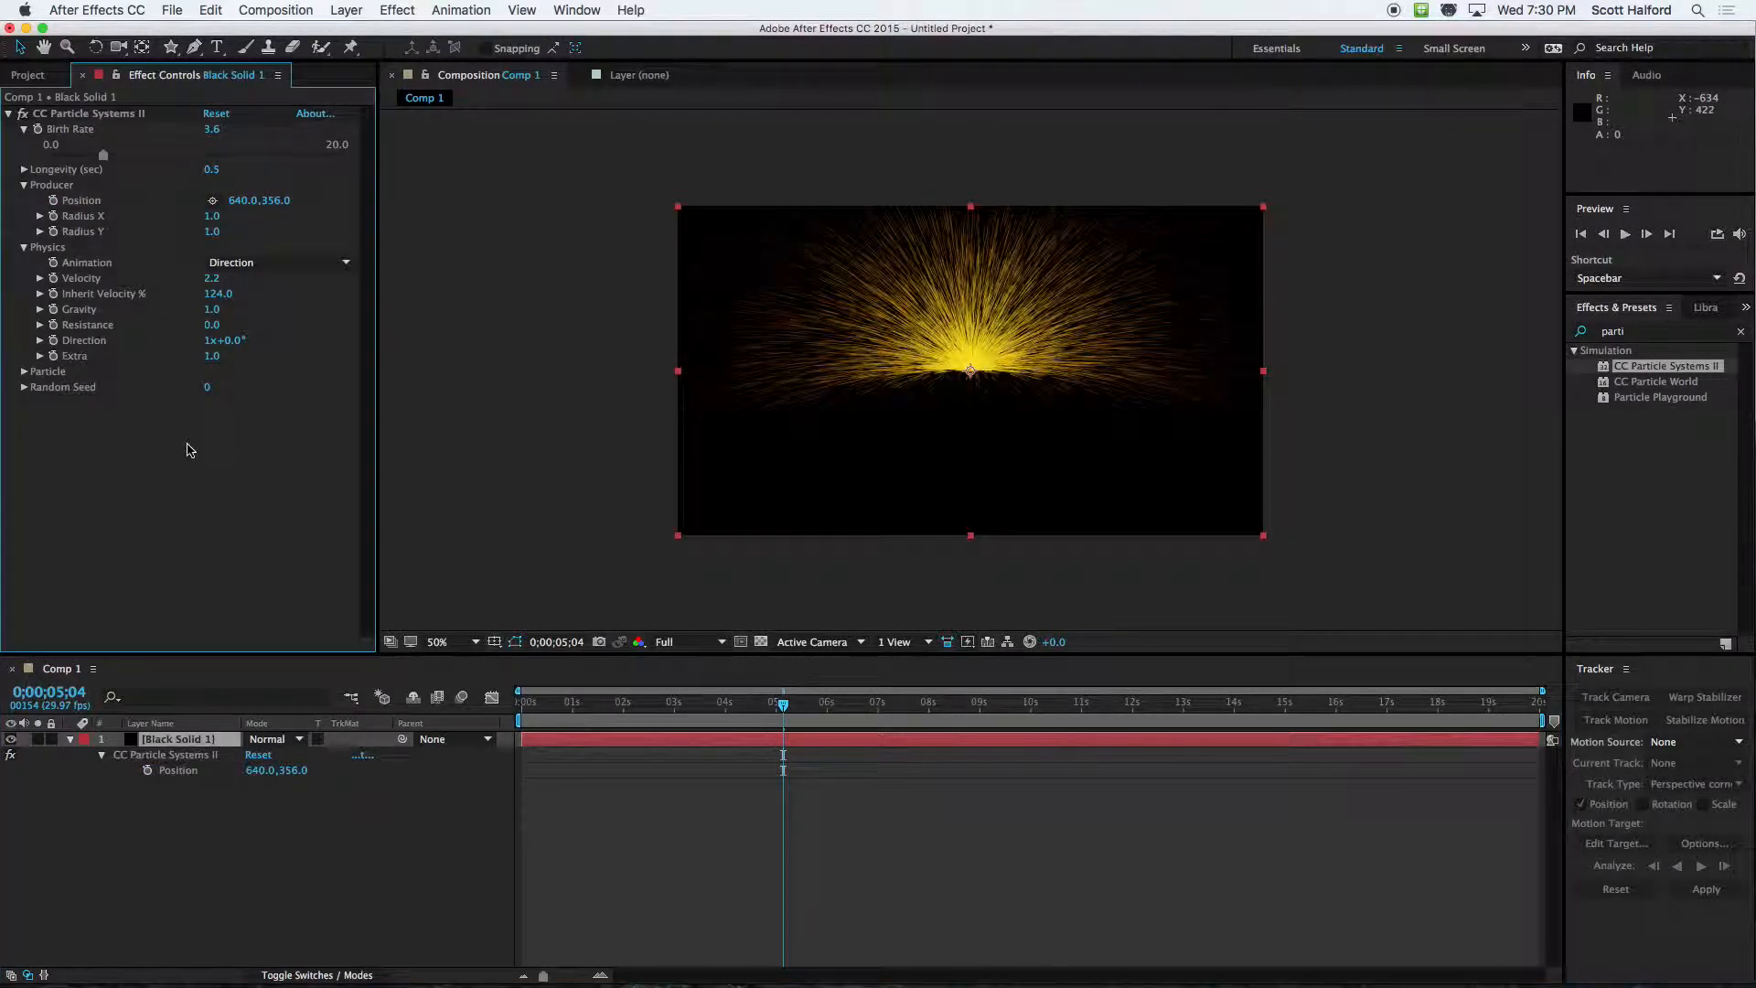
Set Gravity to 10.8 and Velocity to 0.0, previewing the particles from the start of the composition
mouse_move(212, 315)
left_mouse_down()
mouse_move(92, 315)
mouse_move(729, 308)
mouse_move(251, 306)
mouse_move(1125, 335)
left_mouse_up()
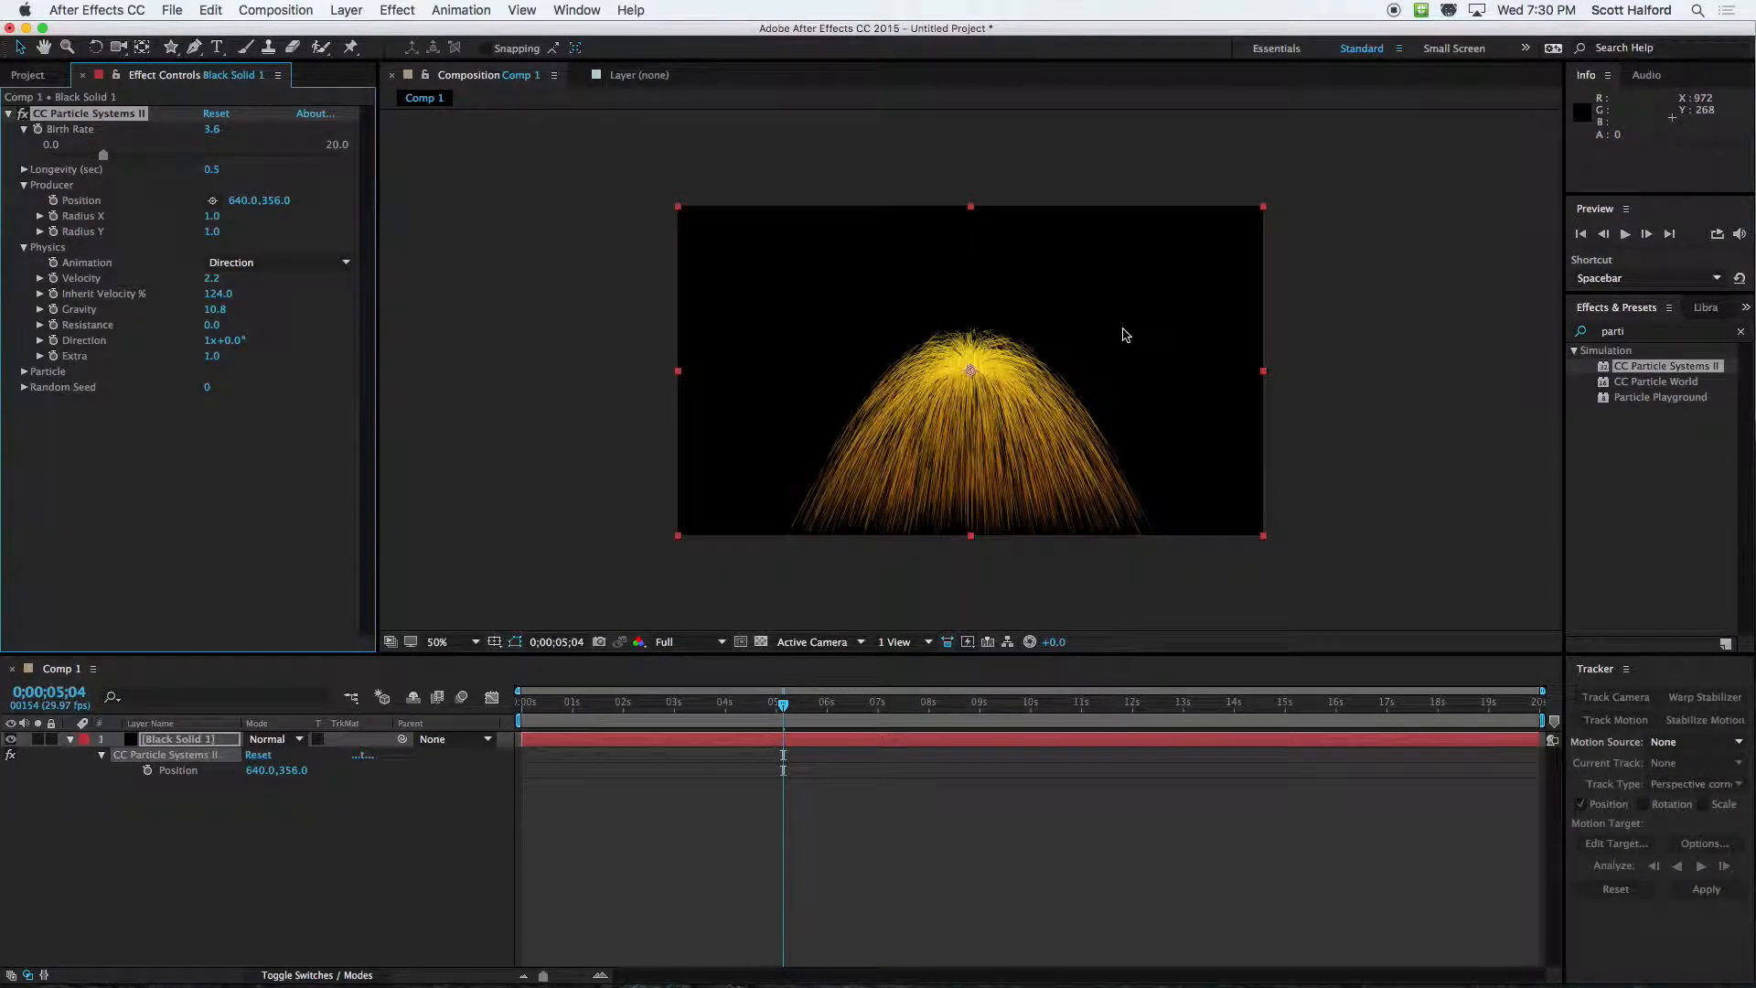
left_click_drag(706, 706, 679, 705)
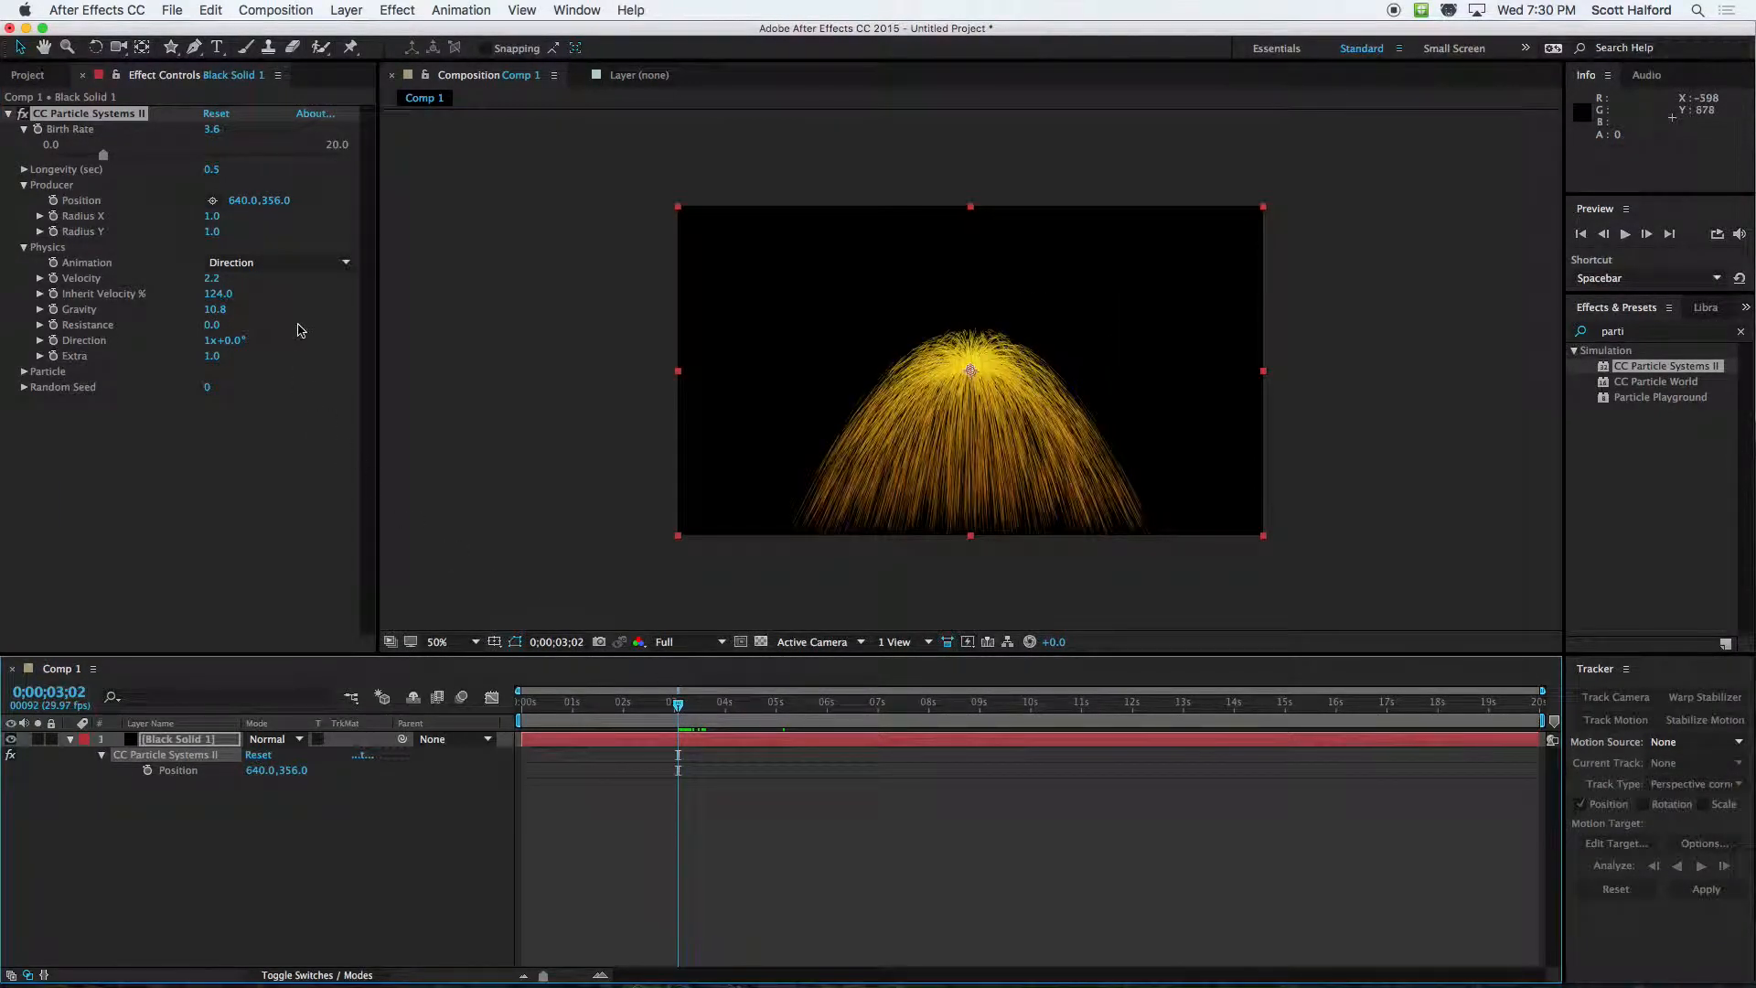
left_click_drag(216, 281, 4, 289)
mouse_move(216, 284)
left_mouse_down()
mouse_move(137, 281)
mouse_move(226, 275)
mouse_move(215, 286)
left_mouse_up()
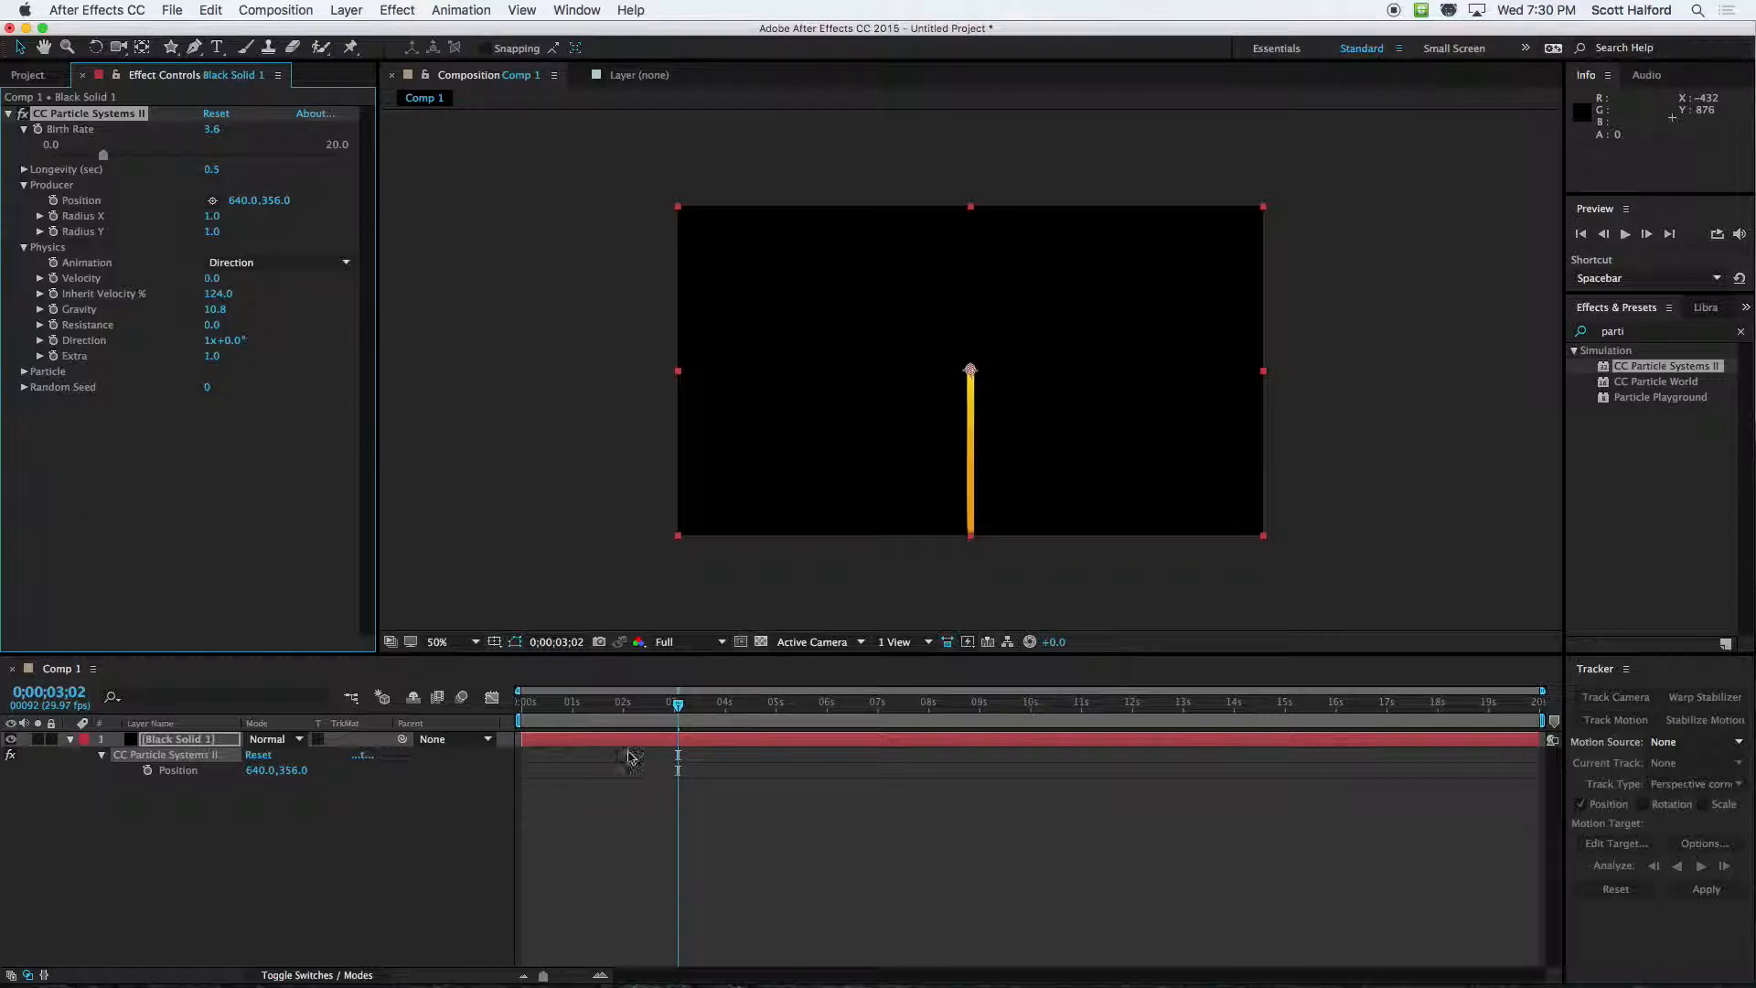
left_click_drag(593, 704, 524, 704)
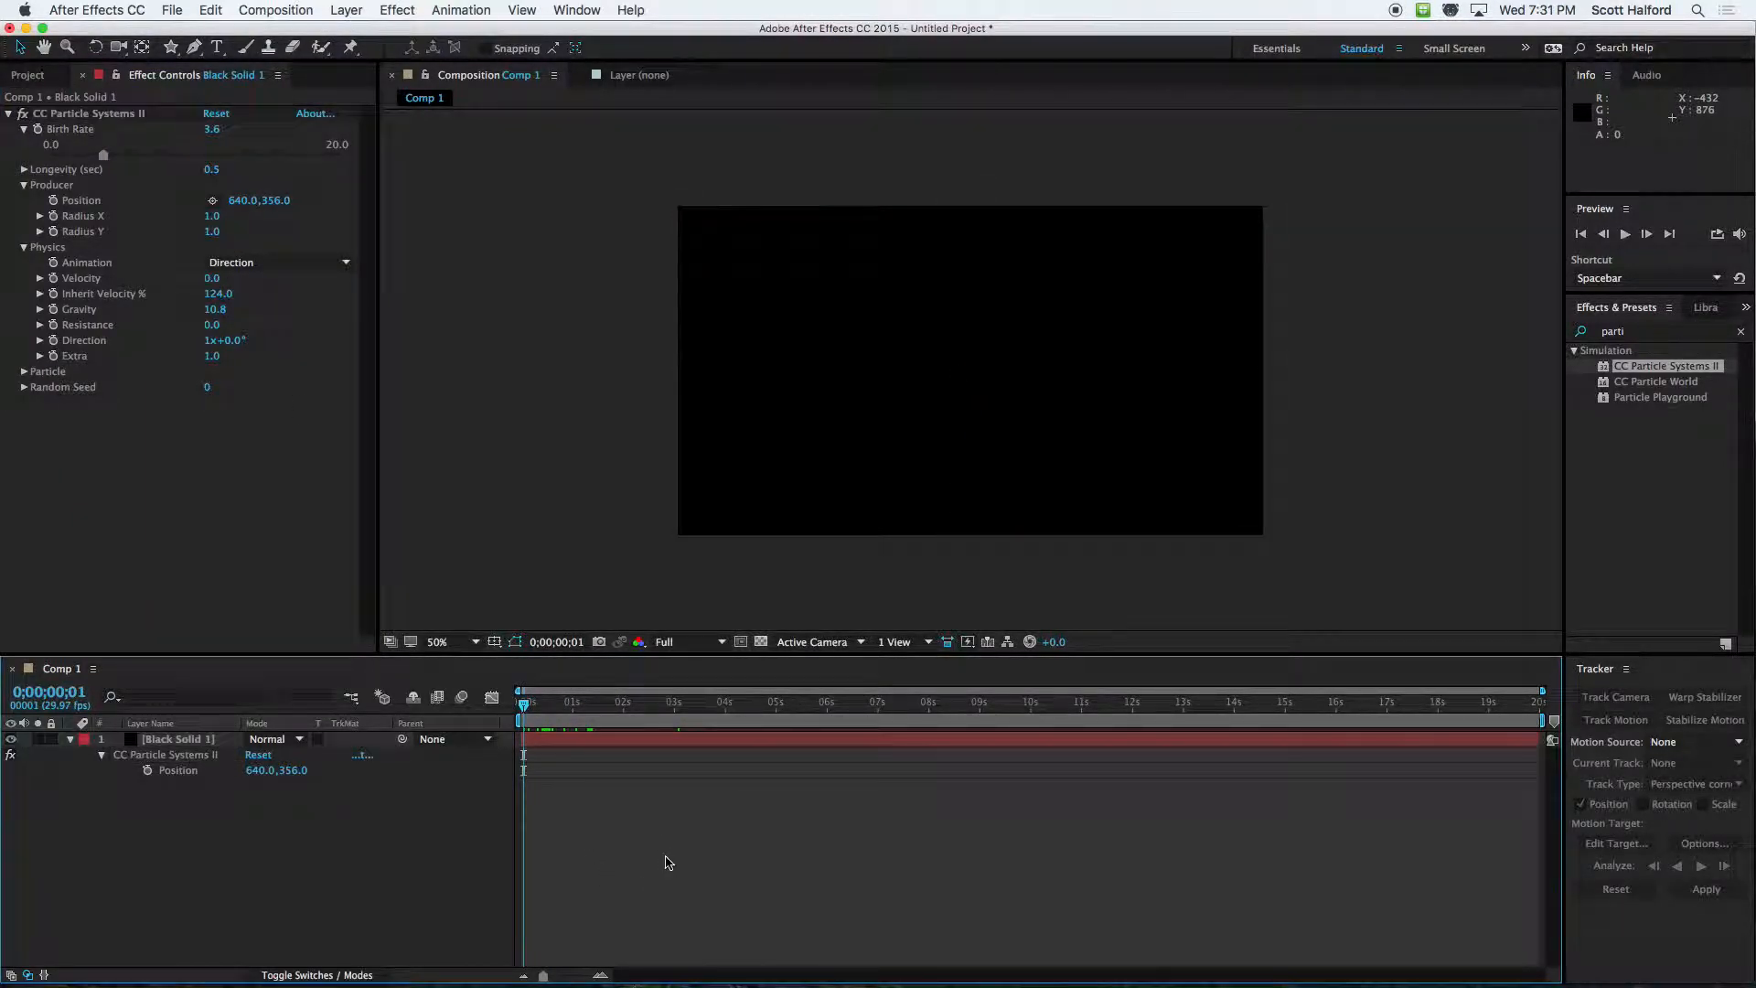
key("space")
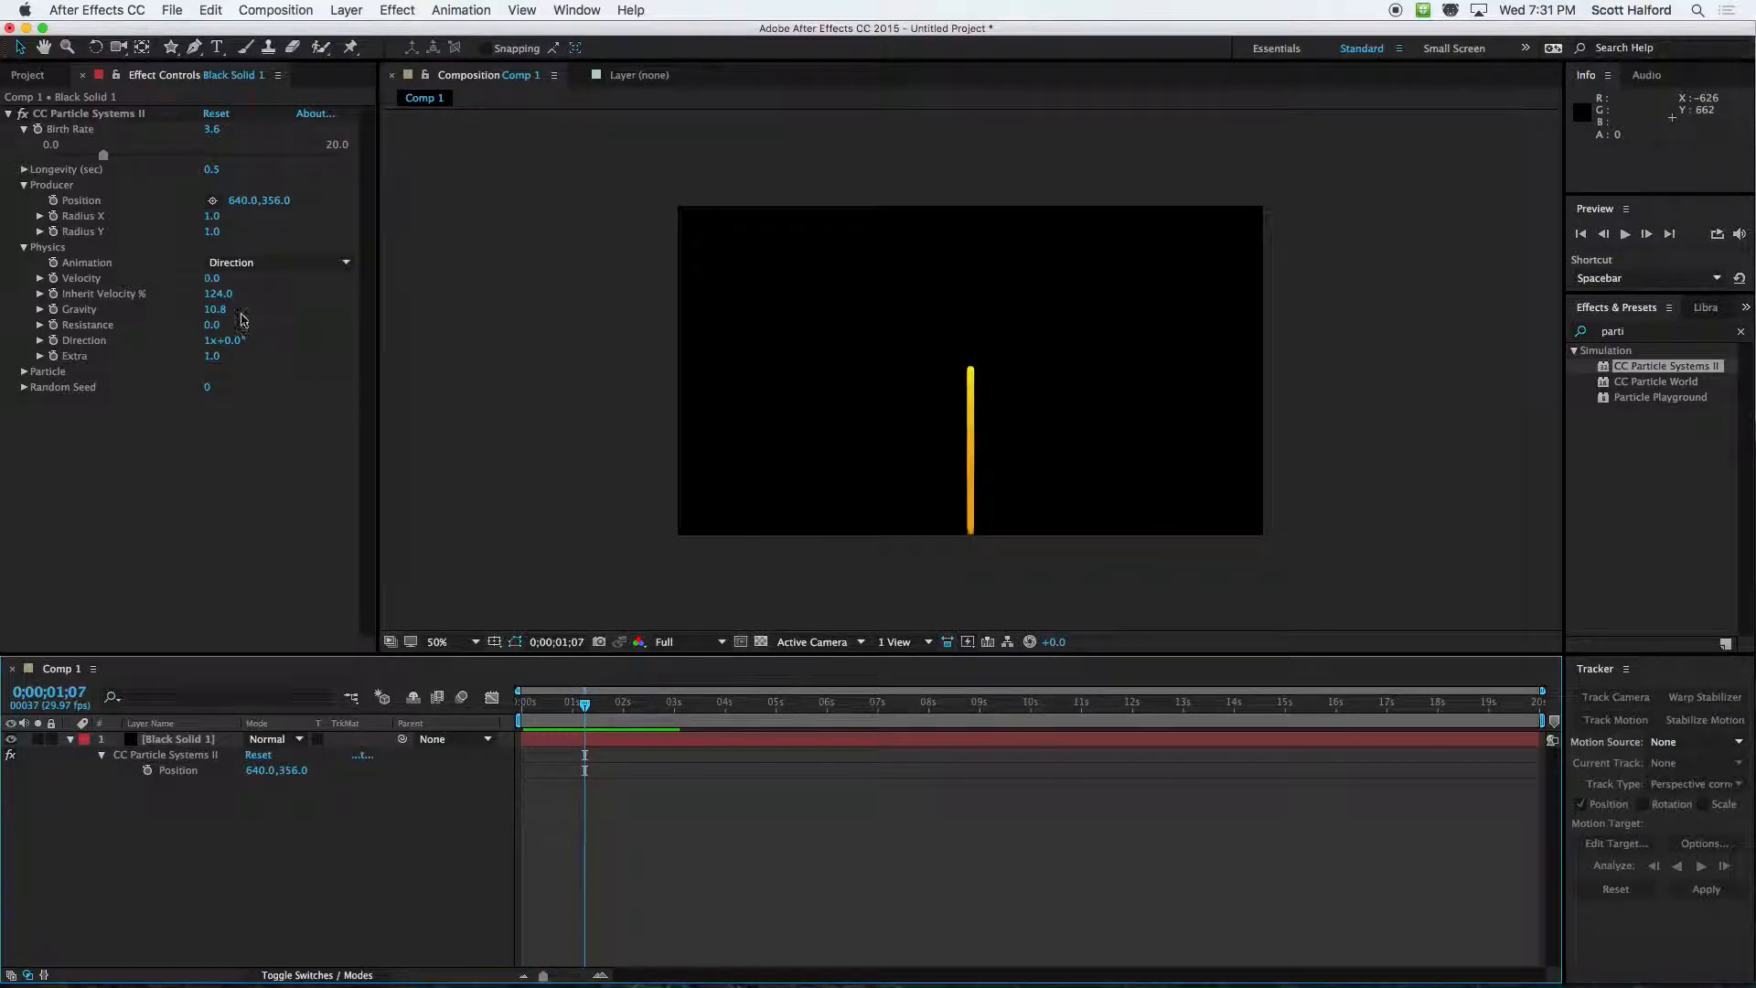
Set the particle Velocity to 0.4 and preview the emission from 0;00;00;00
left_click_drag(214, 283, 252, 279)
left_click_drag(585, 705, 489, 707)
key("space")
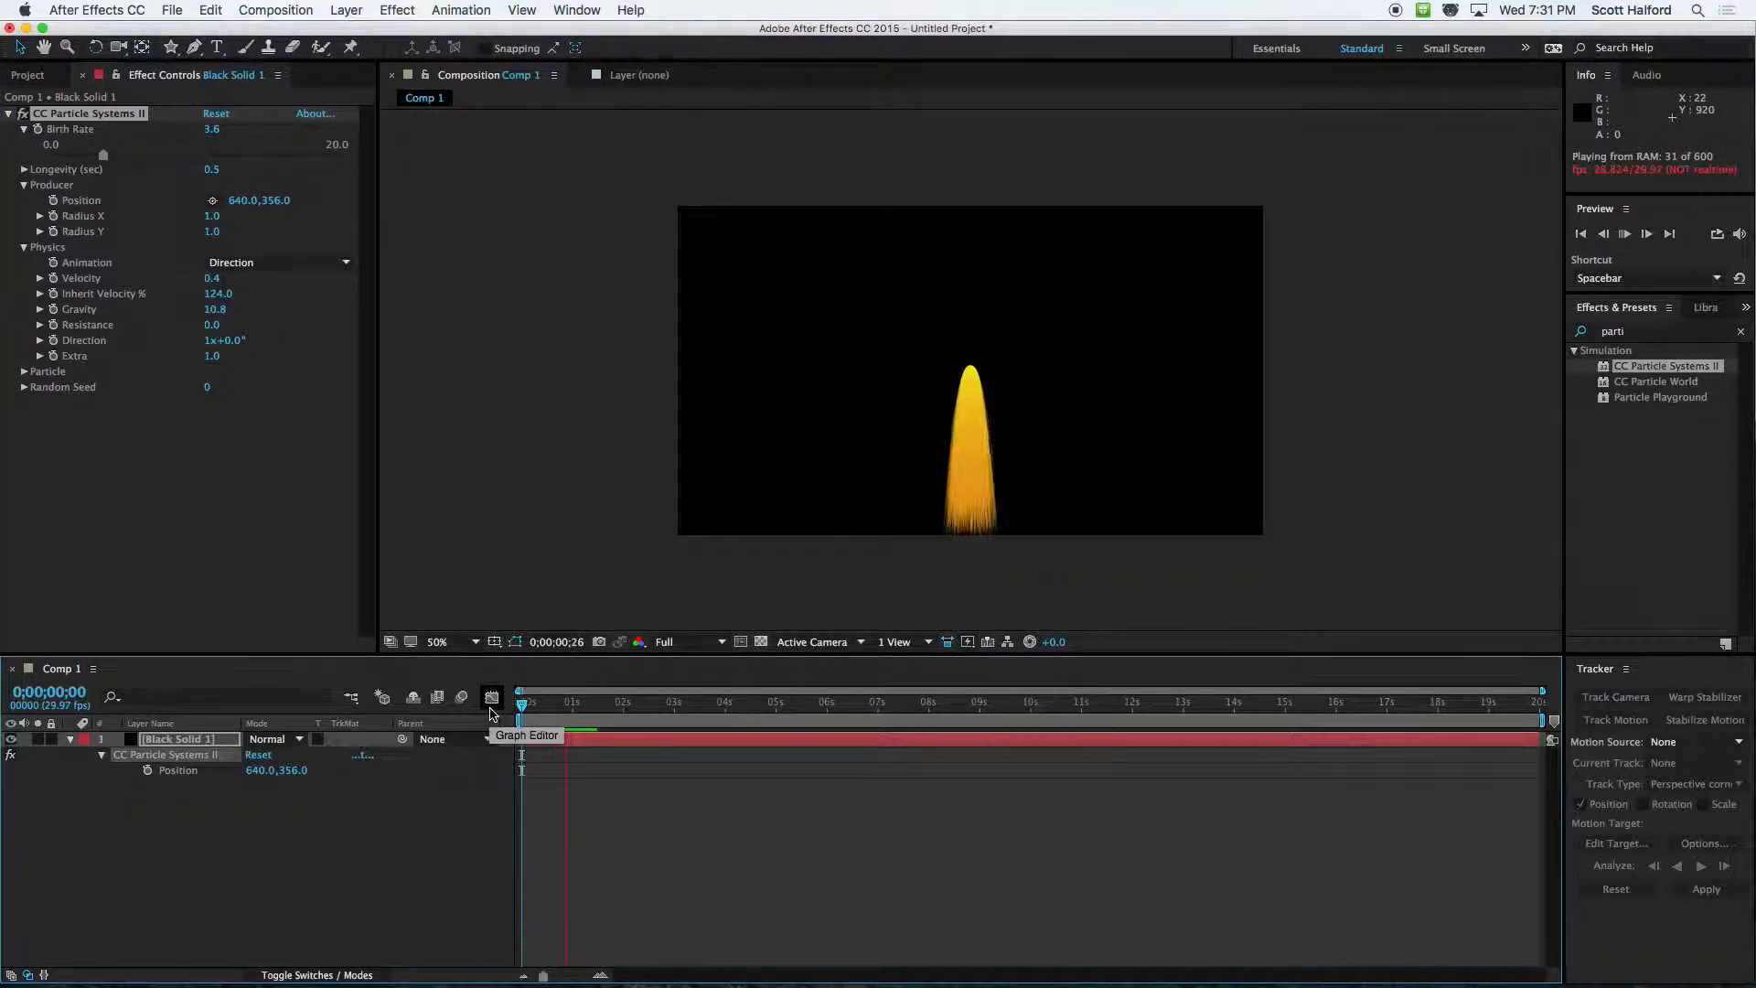
key("space")
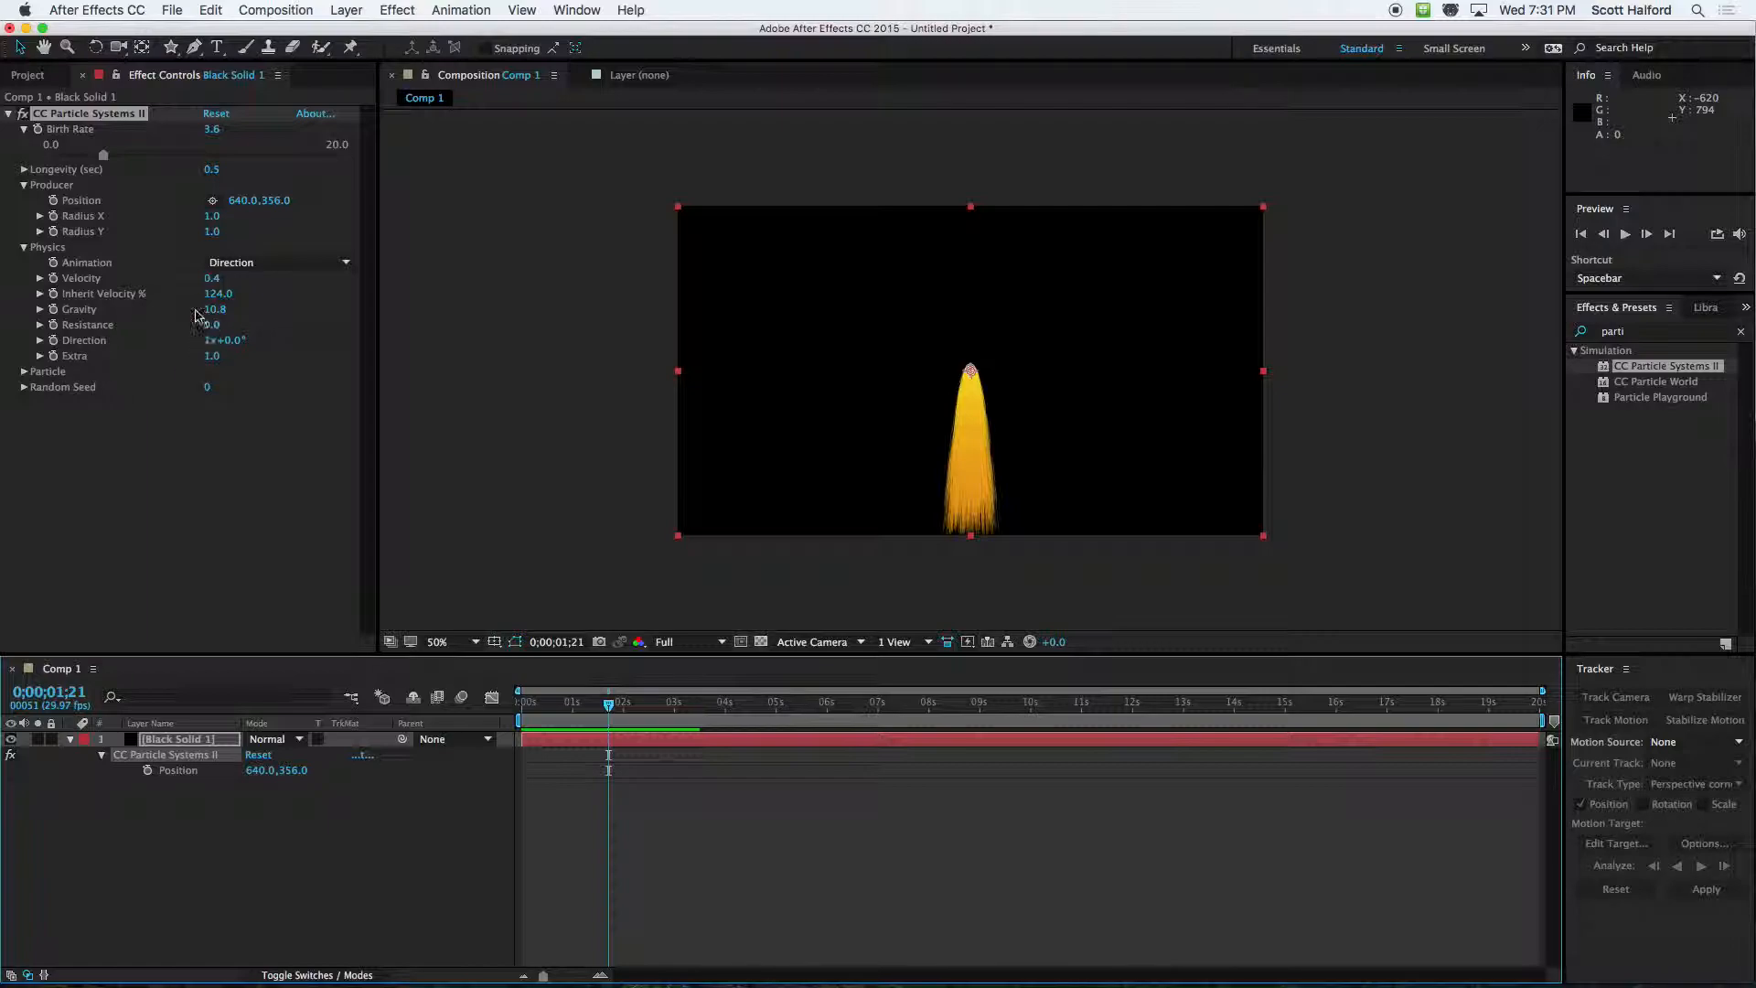
Try Gravity values of 8.1 and 20 on the particles, and settle on a Gravity of 2
left_click_drag(209, 316, 2, 336)
left_click_drag(216, 310, 205, 309)
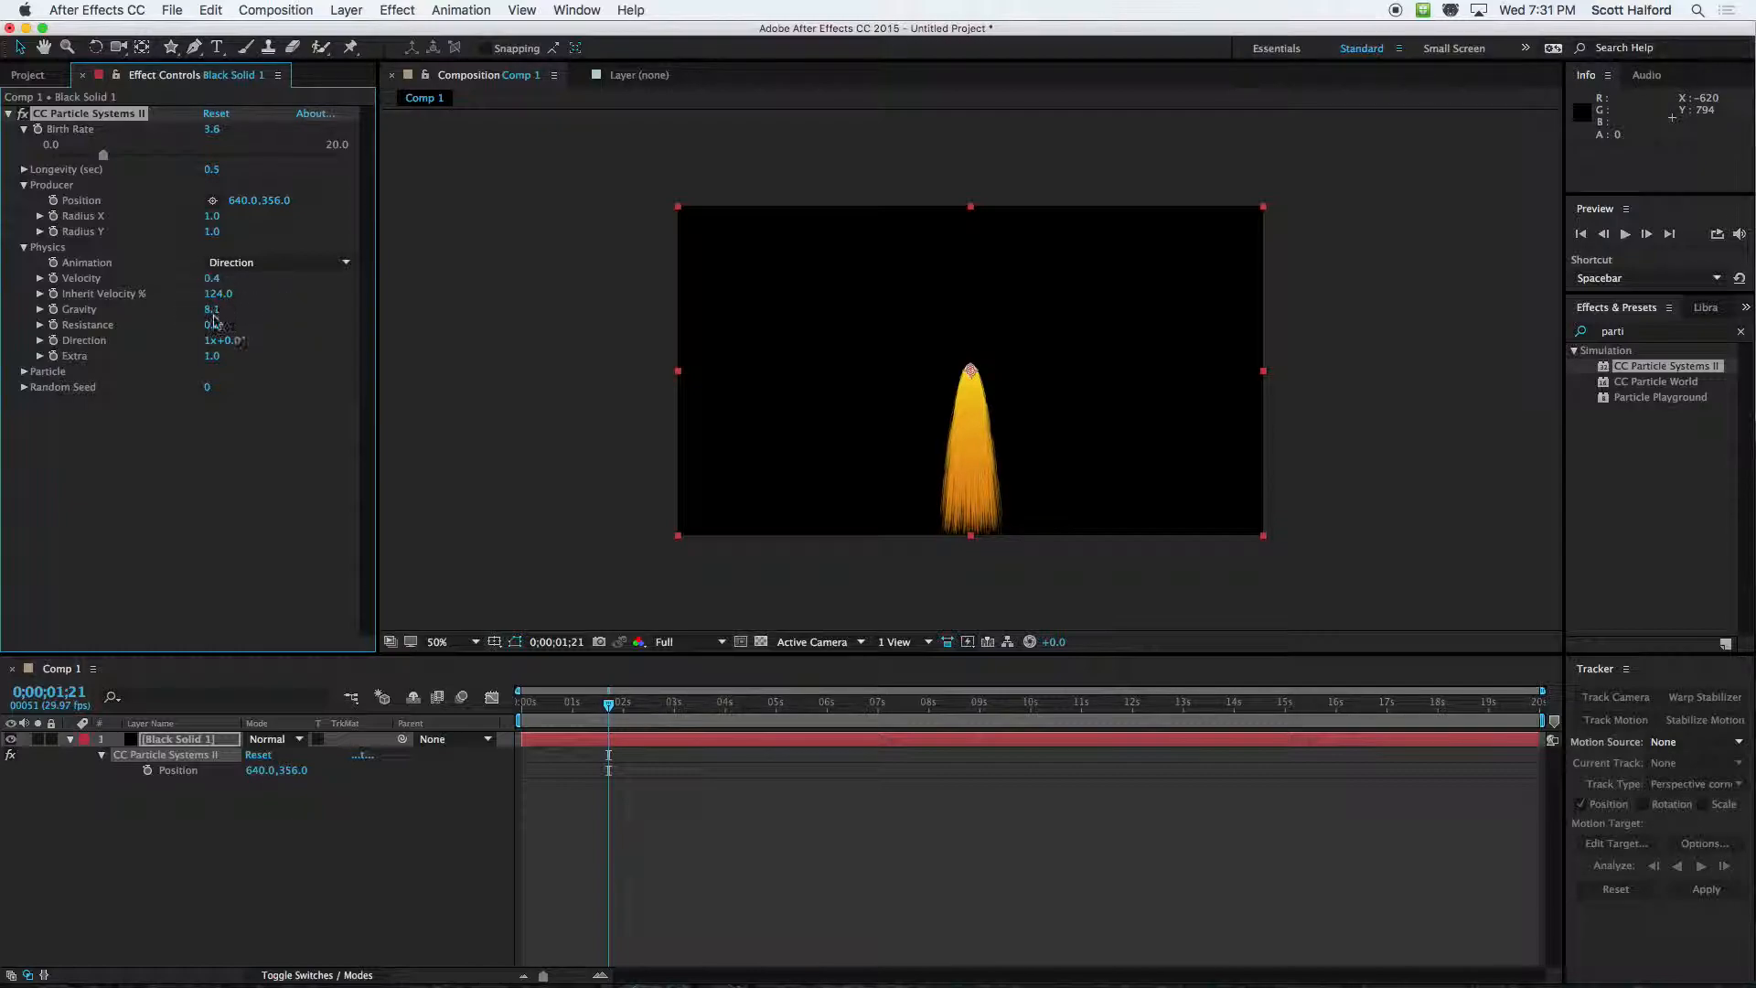
type("0")
key("Return")
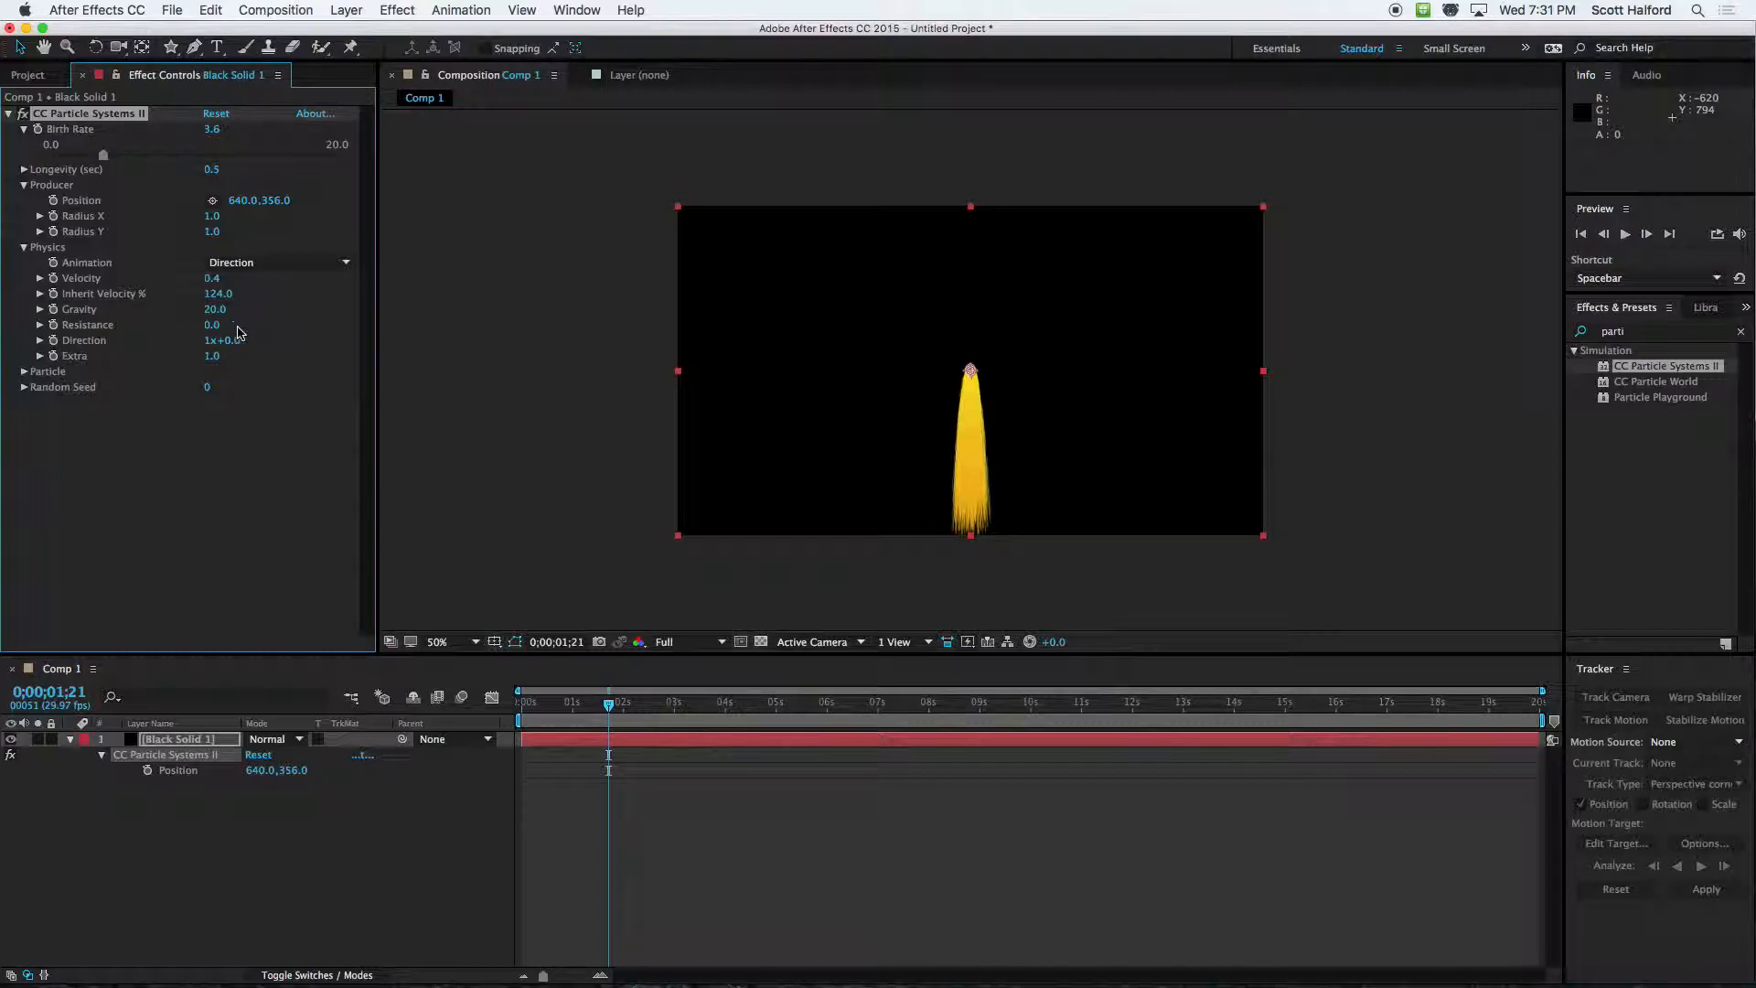
type("2")
key("Return")
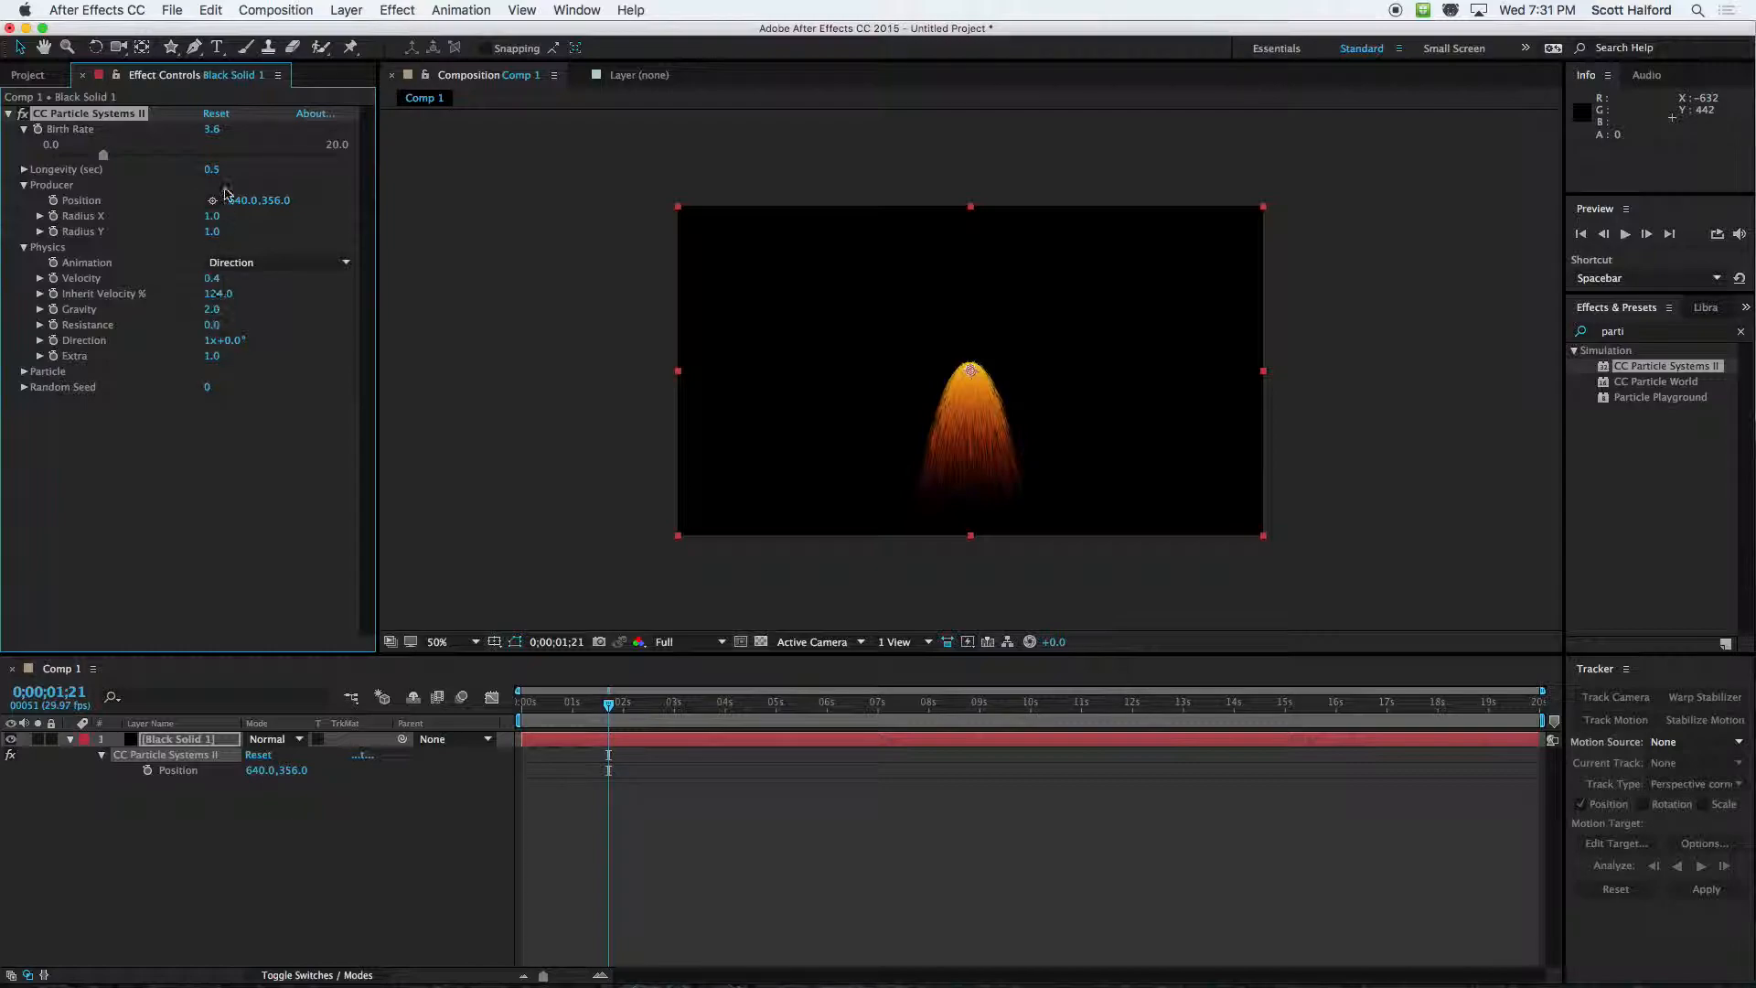
Set Velocity to 2.9 and Resistance to 33.8, and preview the particles from 0;00;01;02
left_click_drag(211, 279, 425, 285)
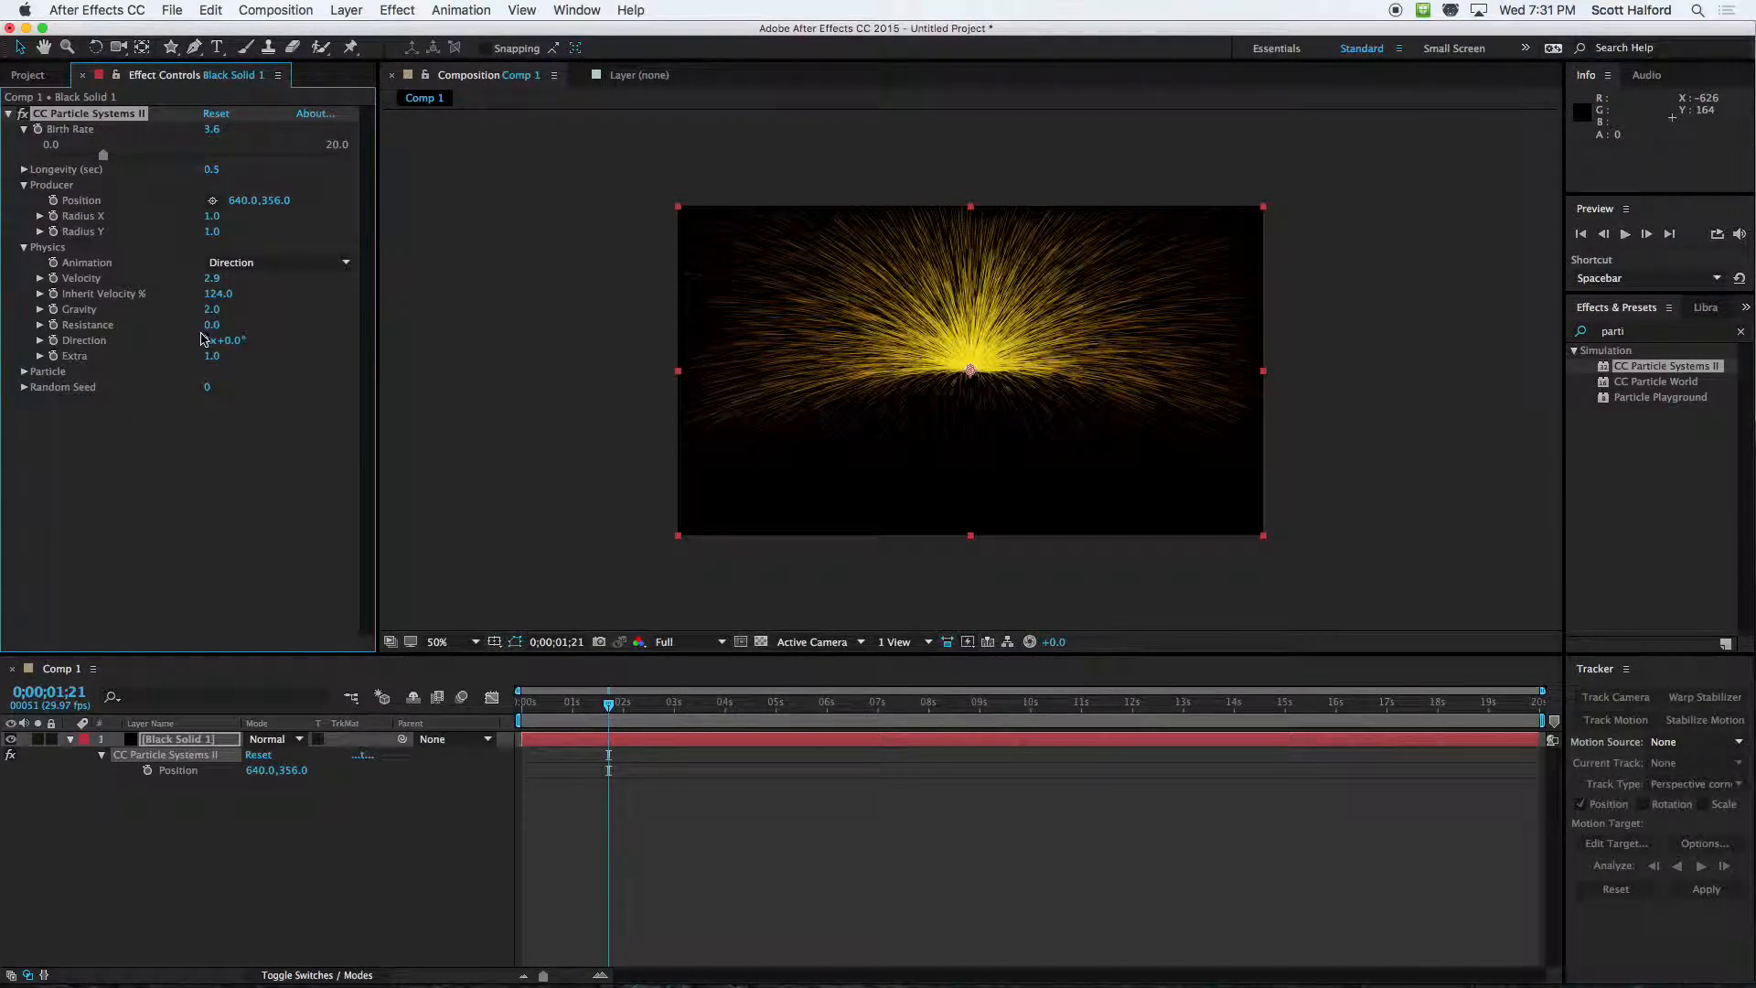
left_click_drag(212, 331, 525, 337)
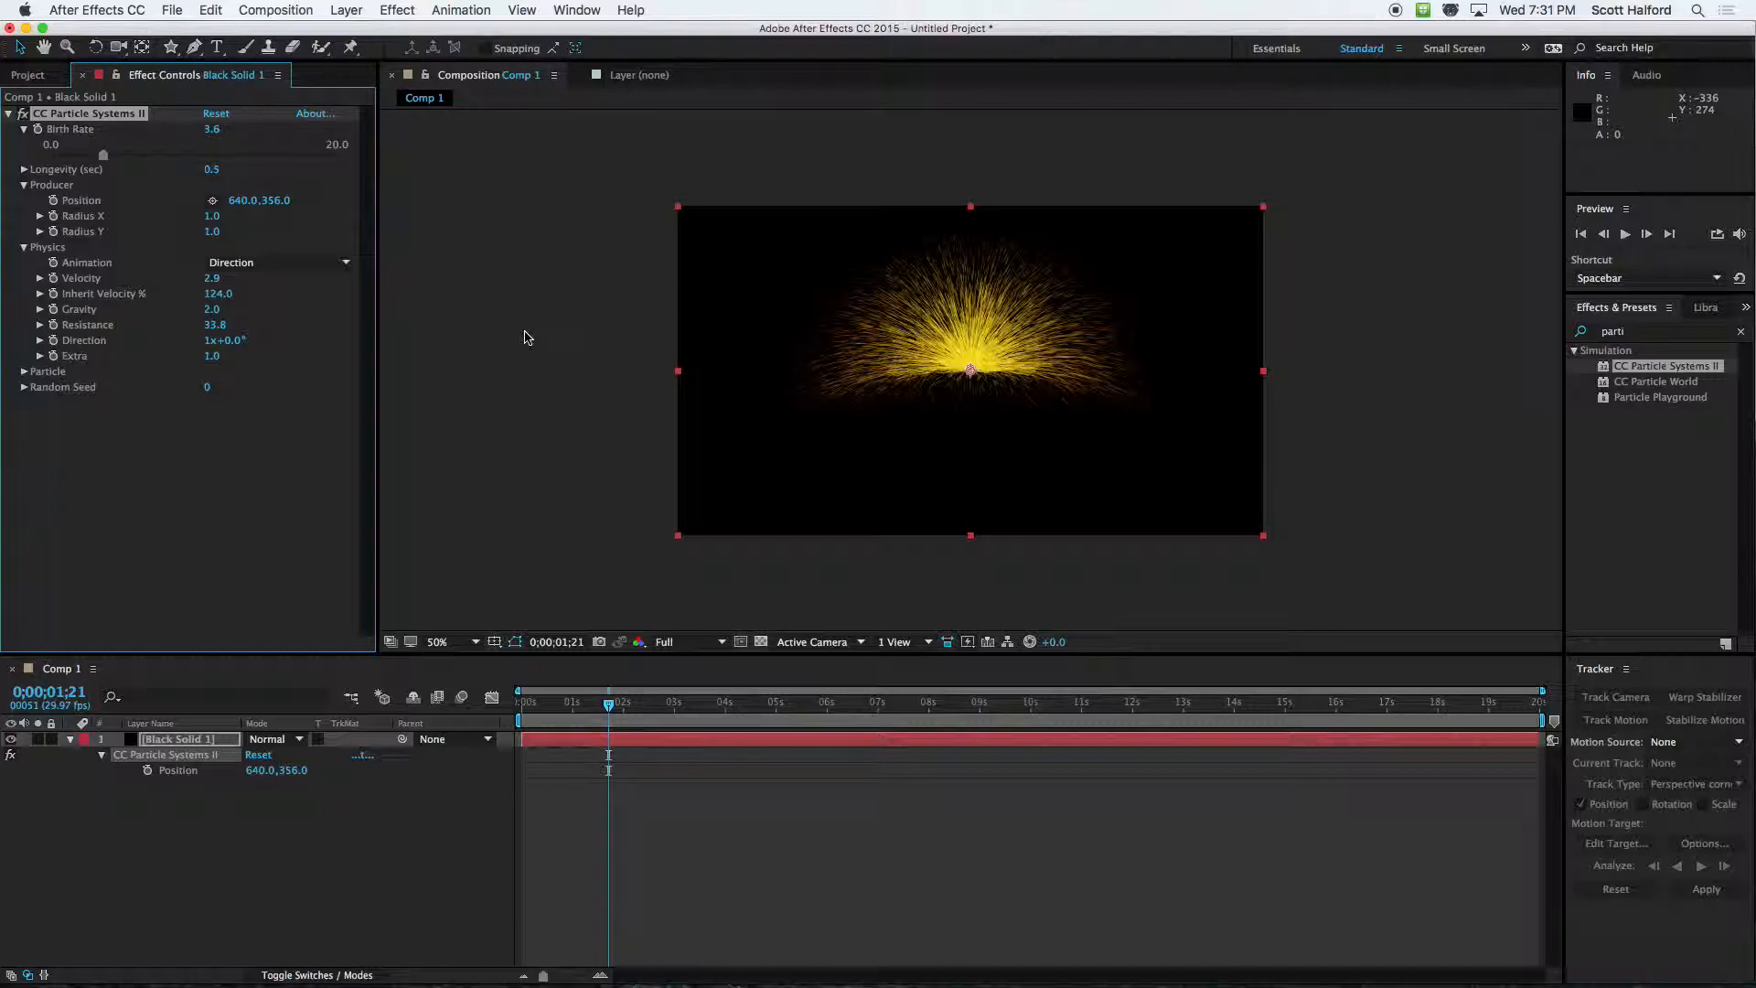
left_click_drag(607, 705, 575, 705)
key("space")
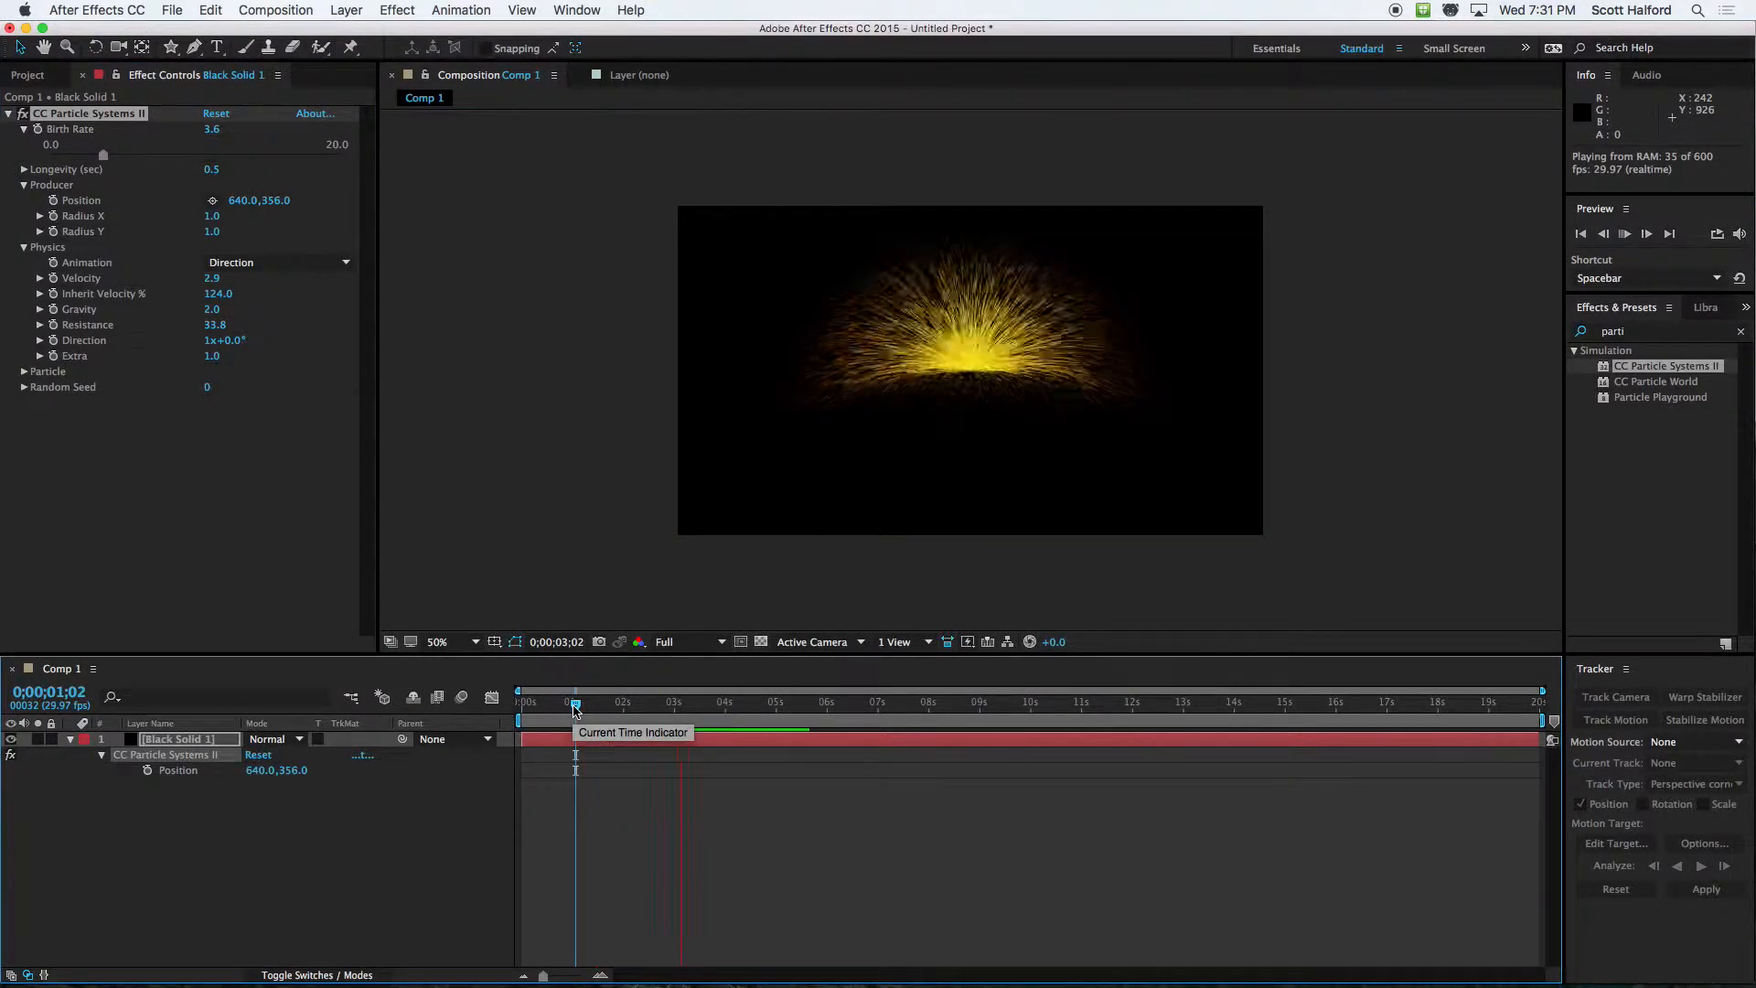
key("space")
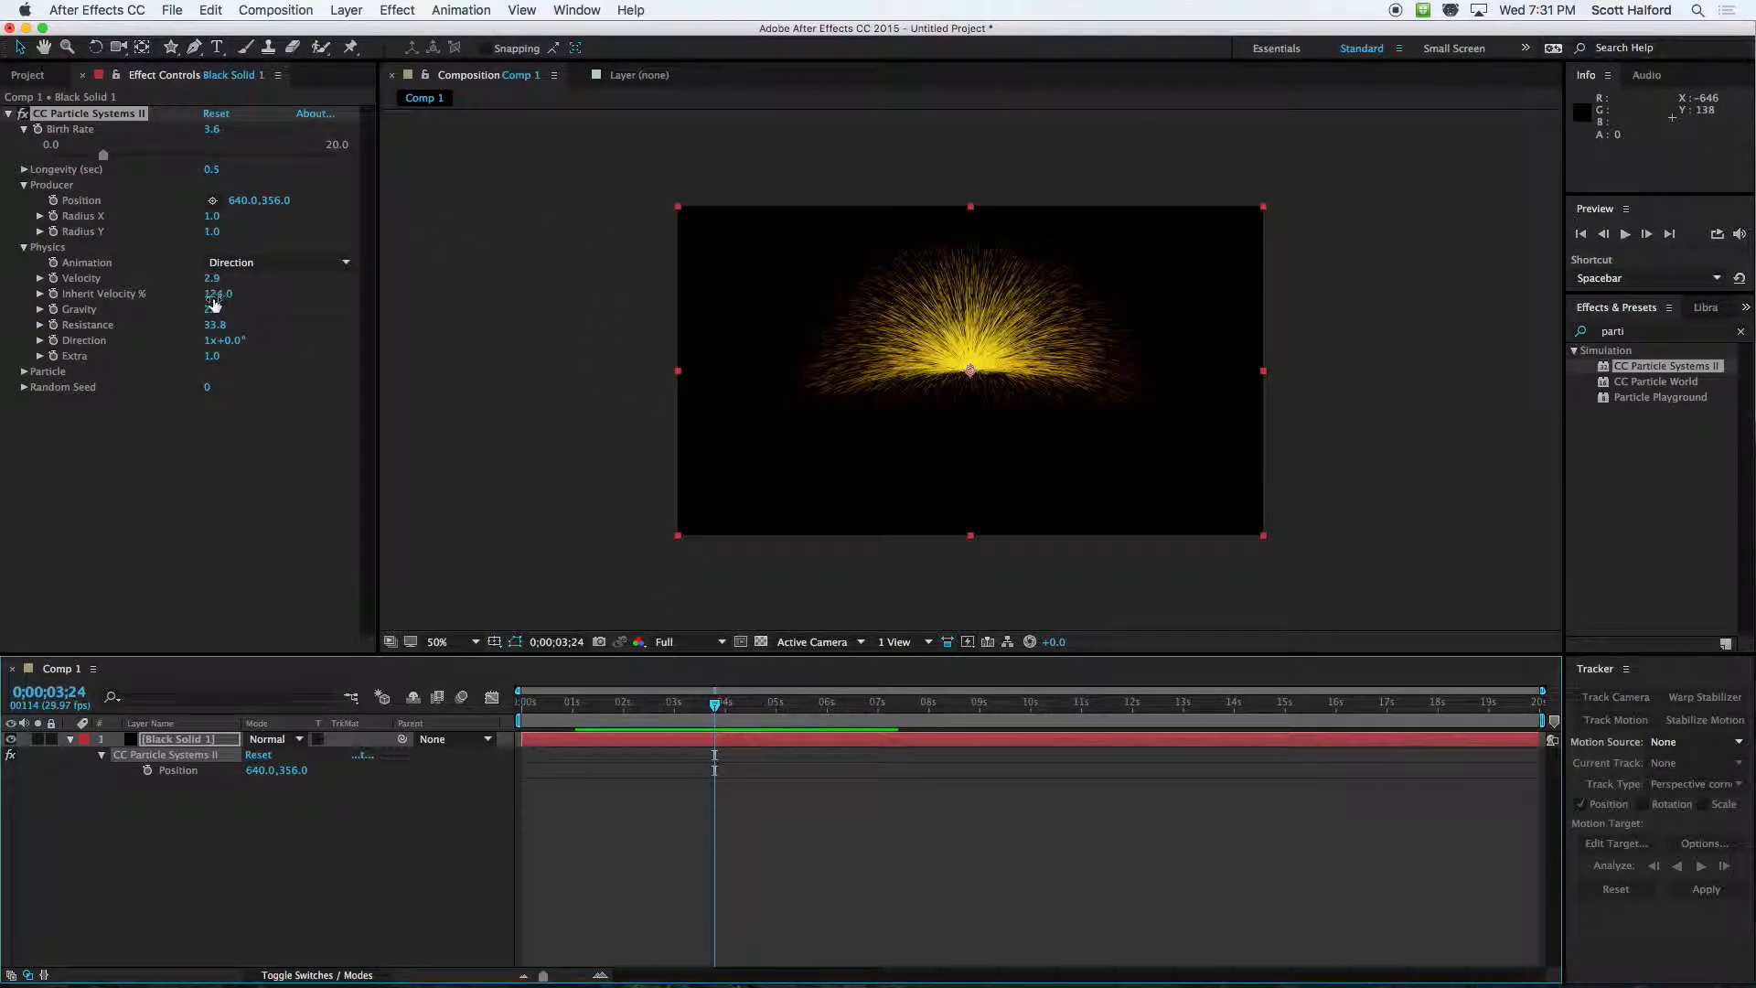
Set the particle Longevity to 1.4 seconds and preview the longer-lived particles
left_click_drag(211, 174, 294, 177)
key("space")
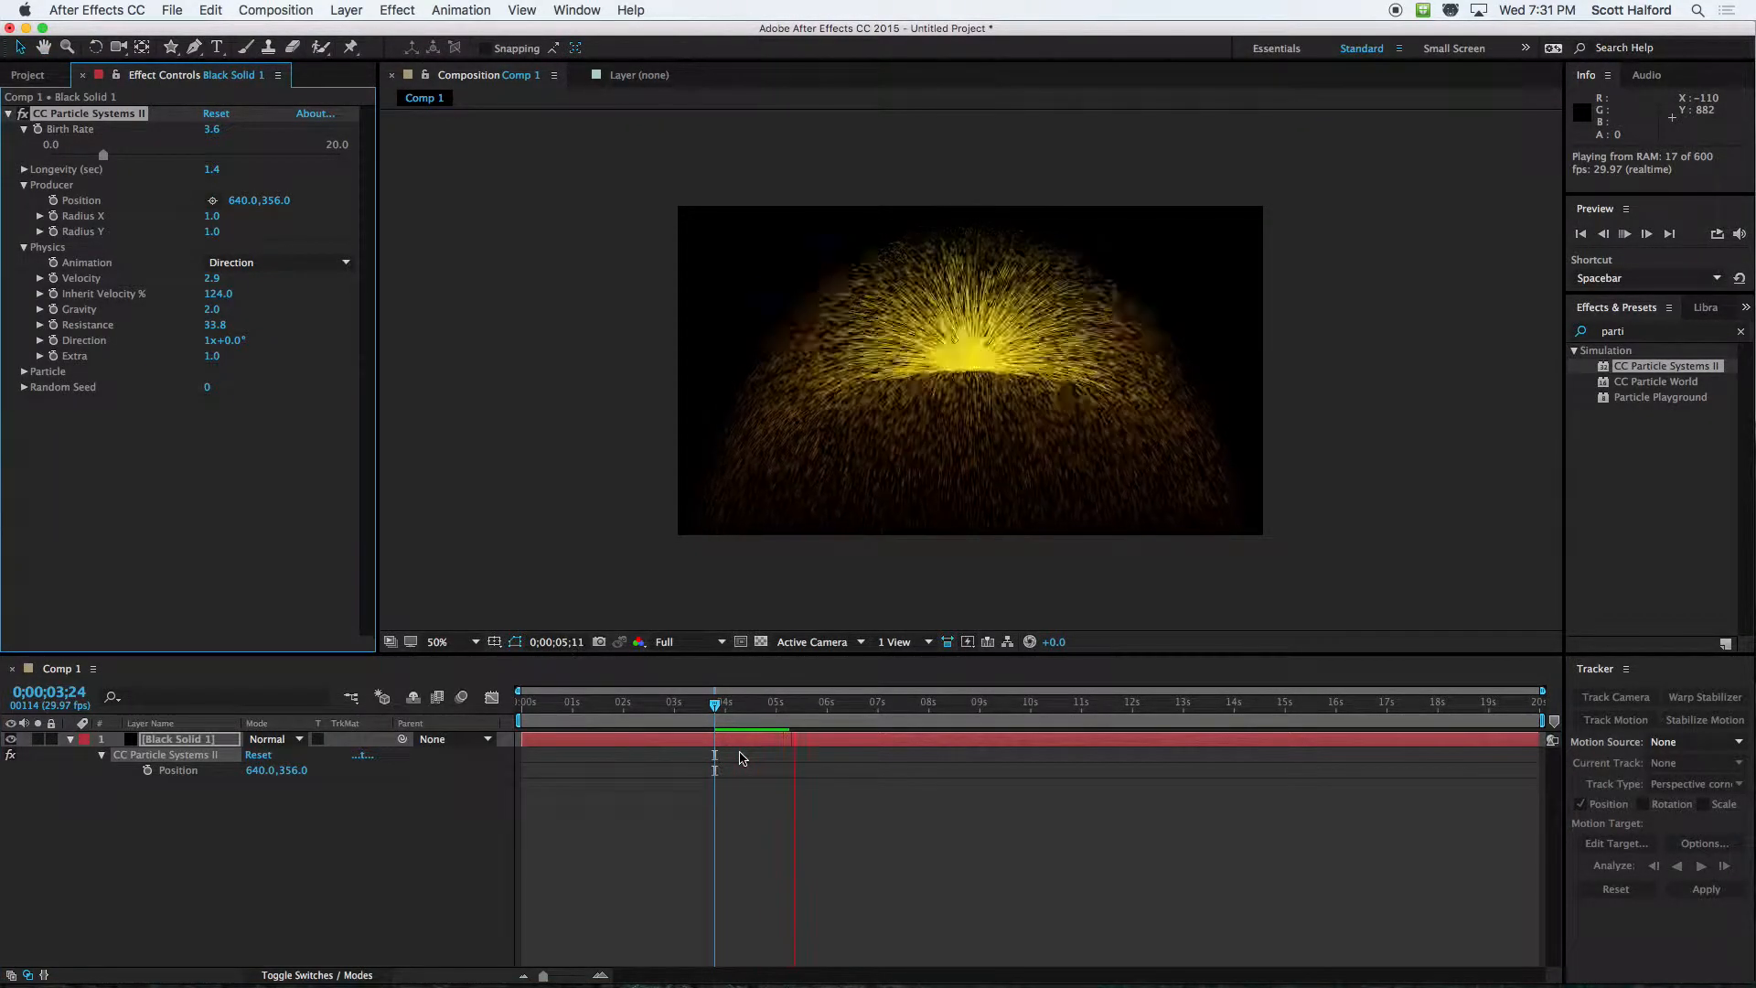
key("space")
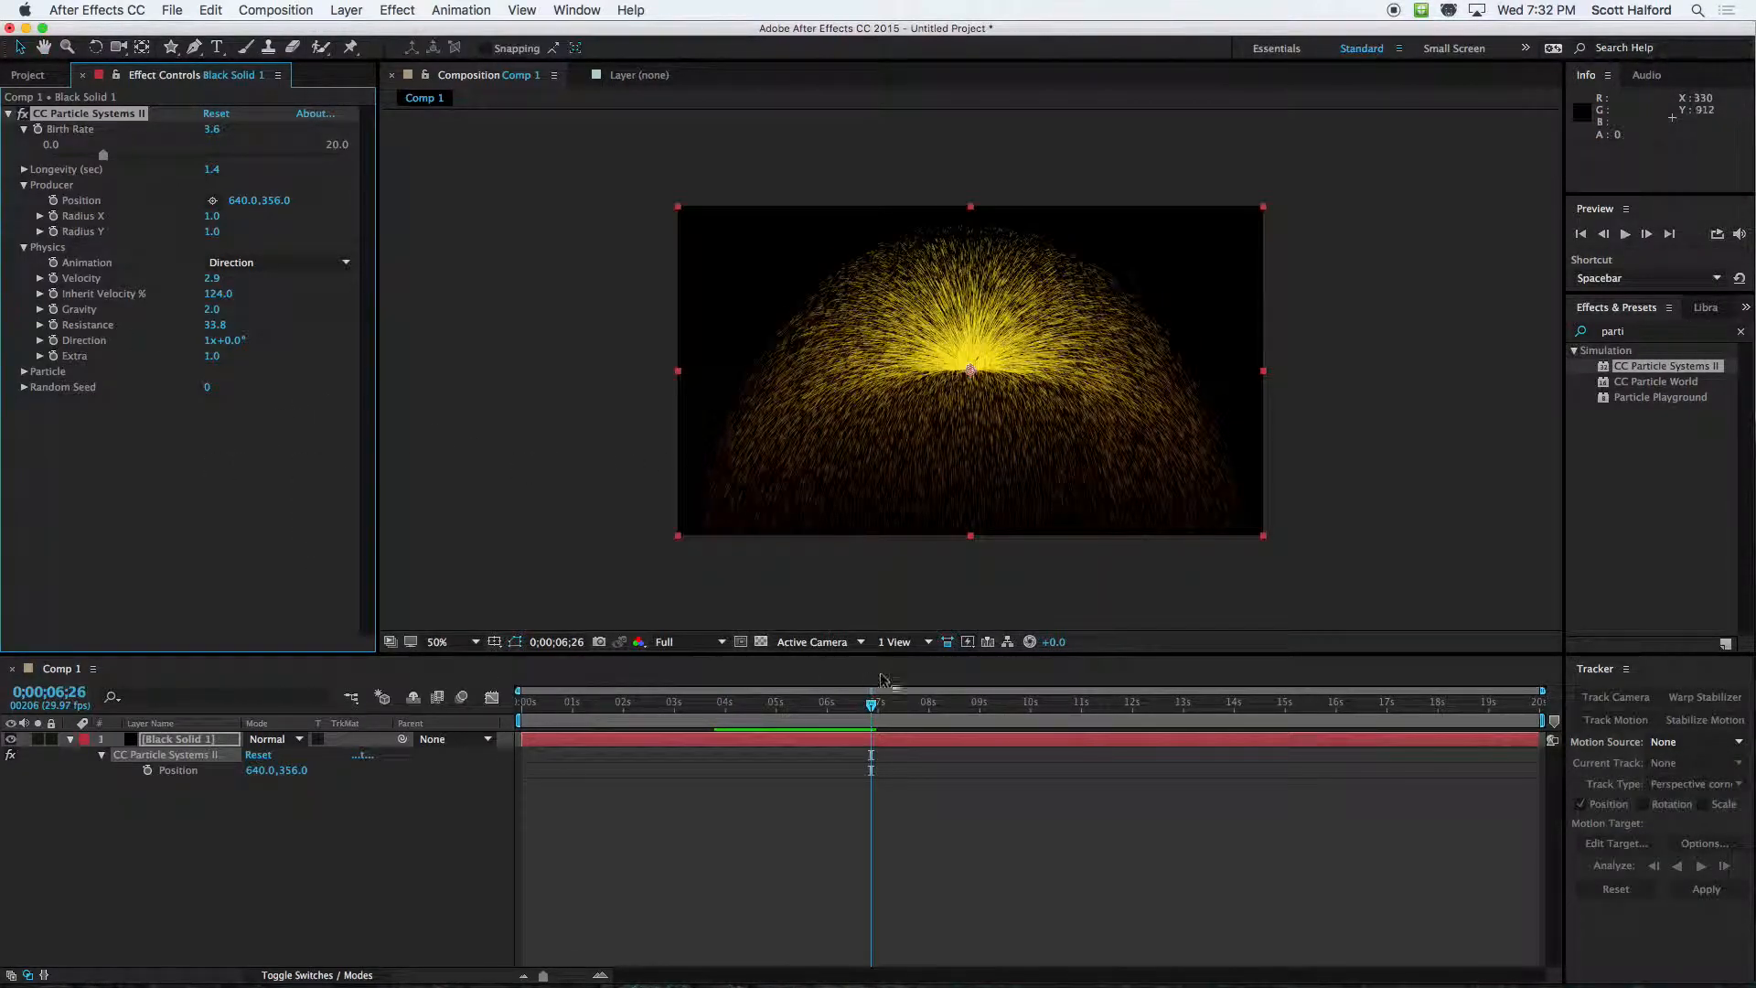
left_click_drag(723, 700, 687, 709)
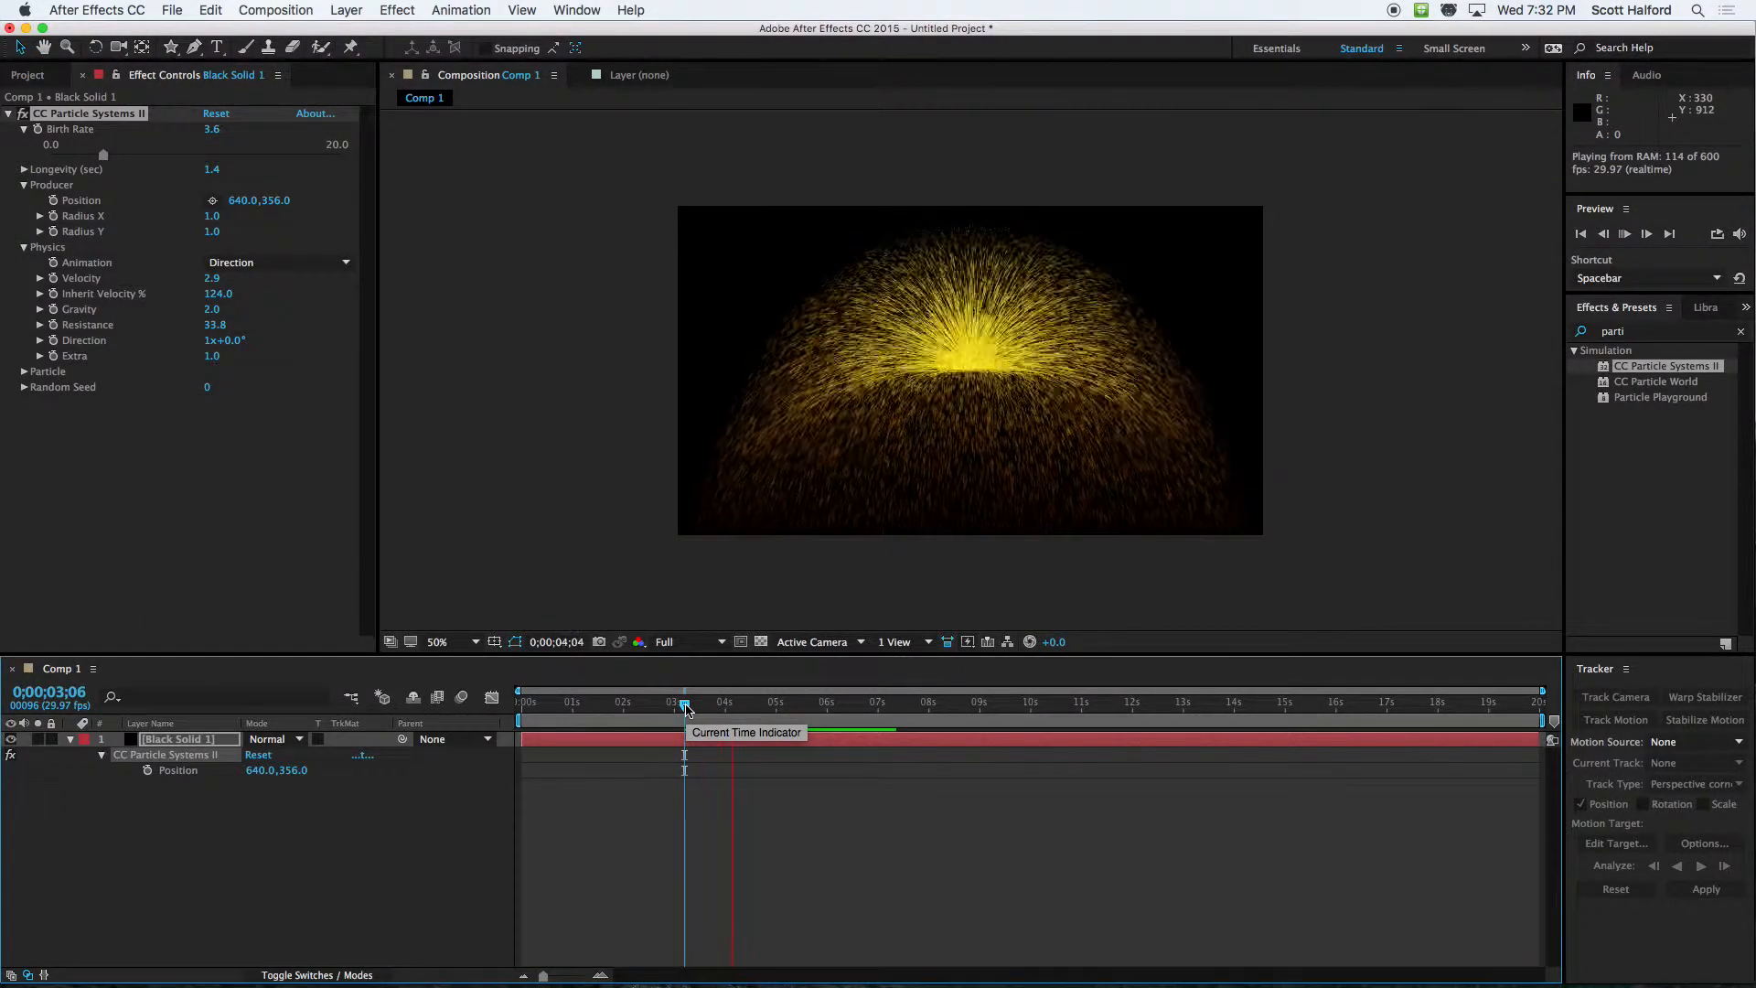
key("space")
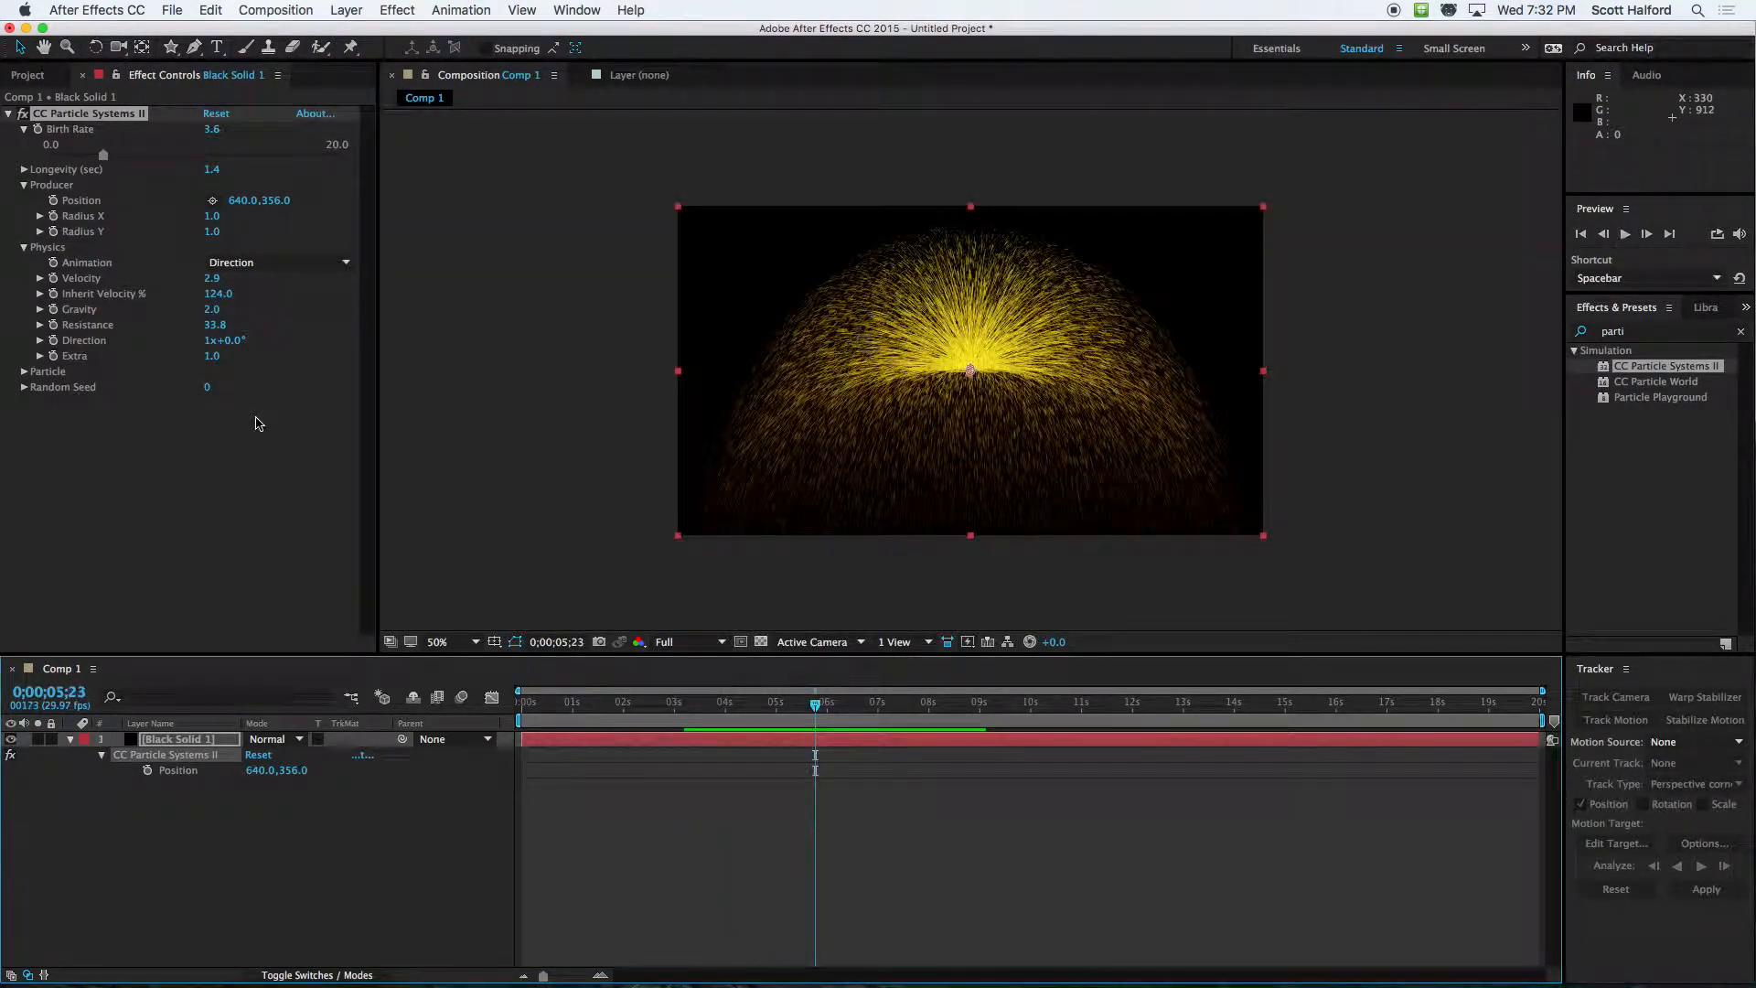
Set the Extra value in Physics to 1.1 and reveal the effect's Particle settings
left_click(254, 418)
mouse_move(213, 361)
left_mouse_down()
mouse_move(619, 357)
mouse_move(41, 359)
mouse_move(230, 363)
left_mouse_up()
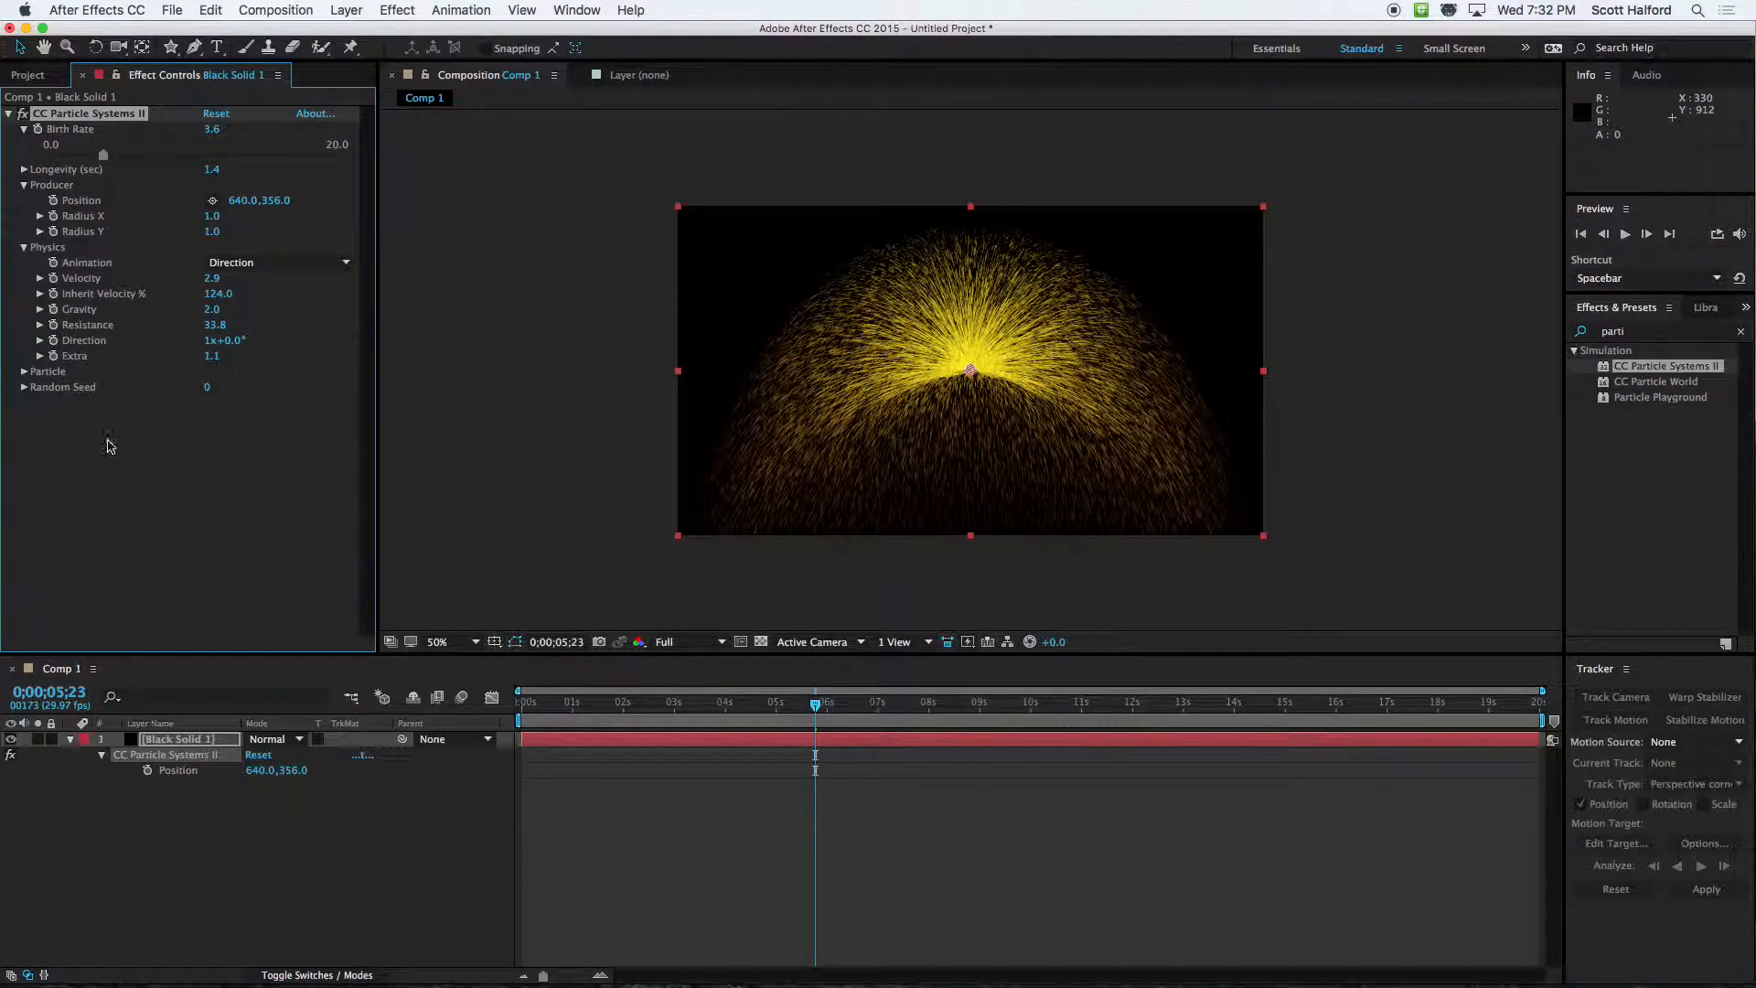
left_click(25, 371)
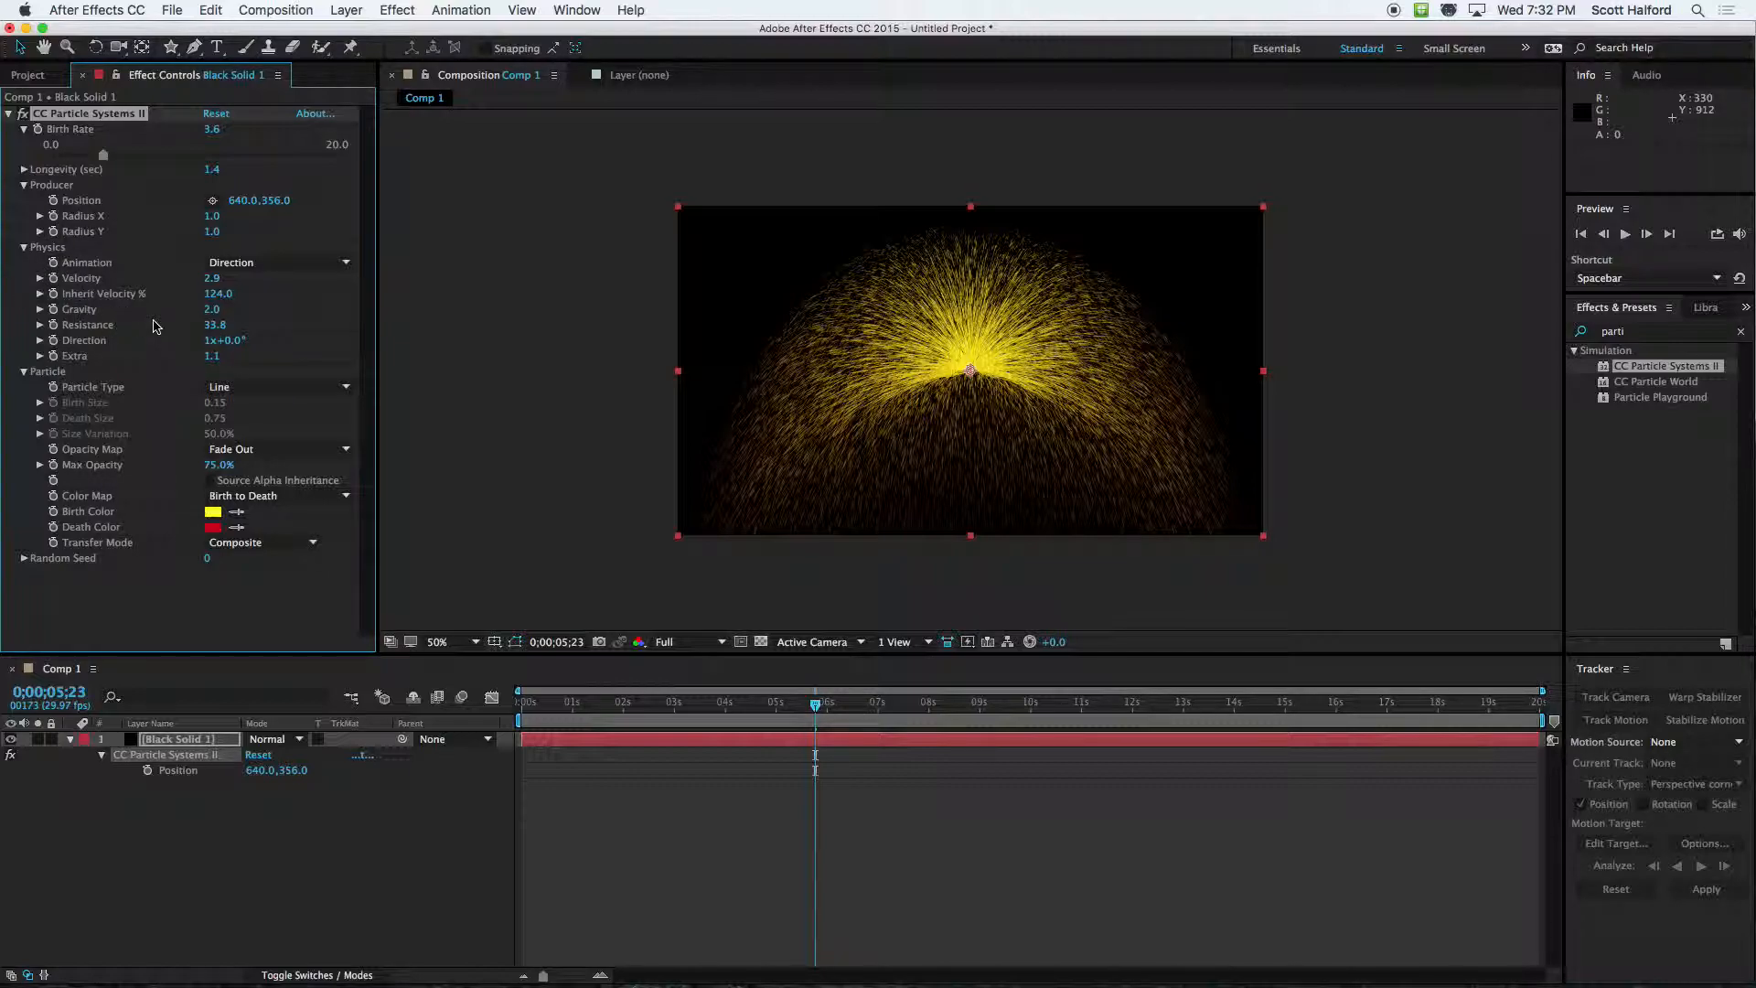
Inspect the individual particles up close, change the Particle Type to Star and preview the result from 0;00;01;13
key("period")
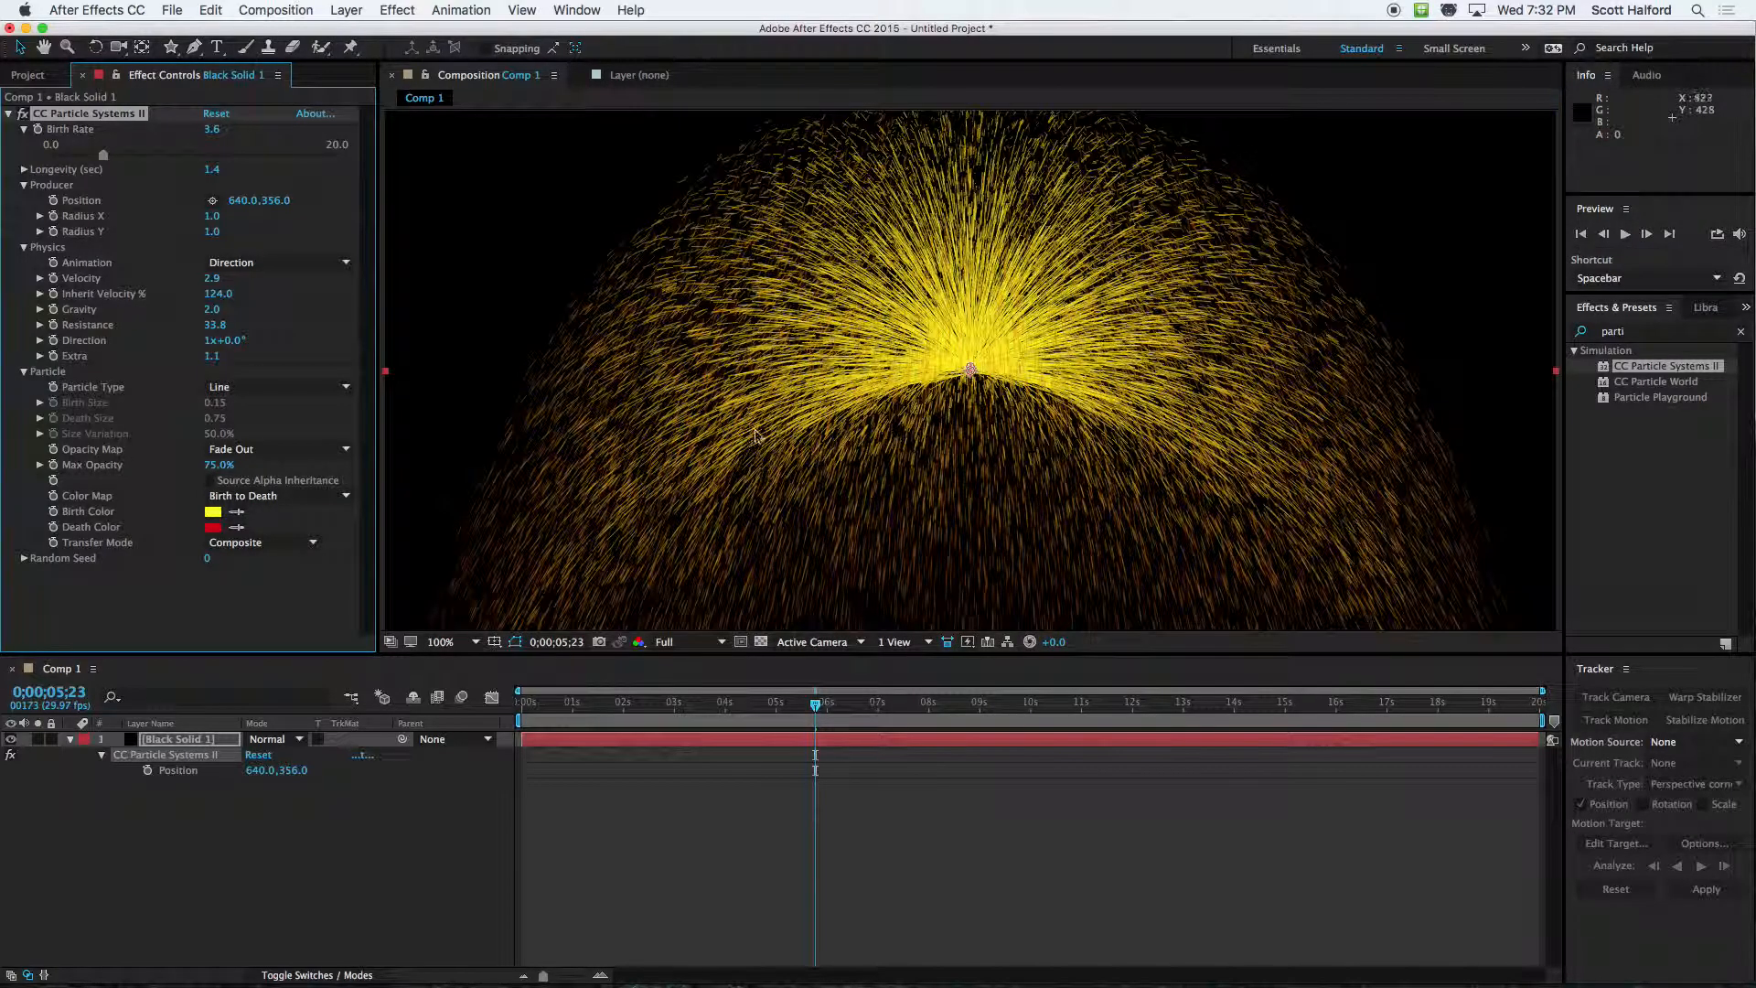
key("period")
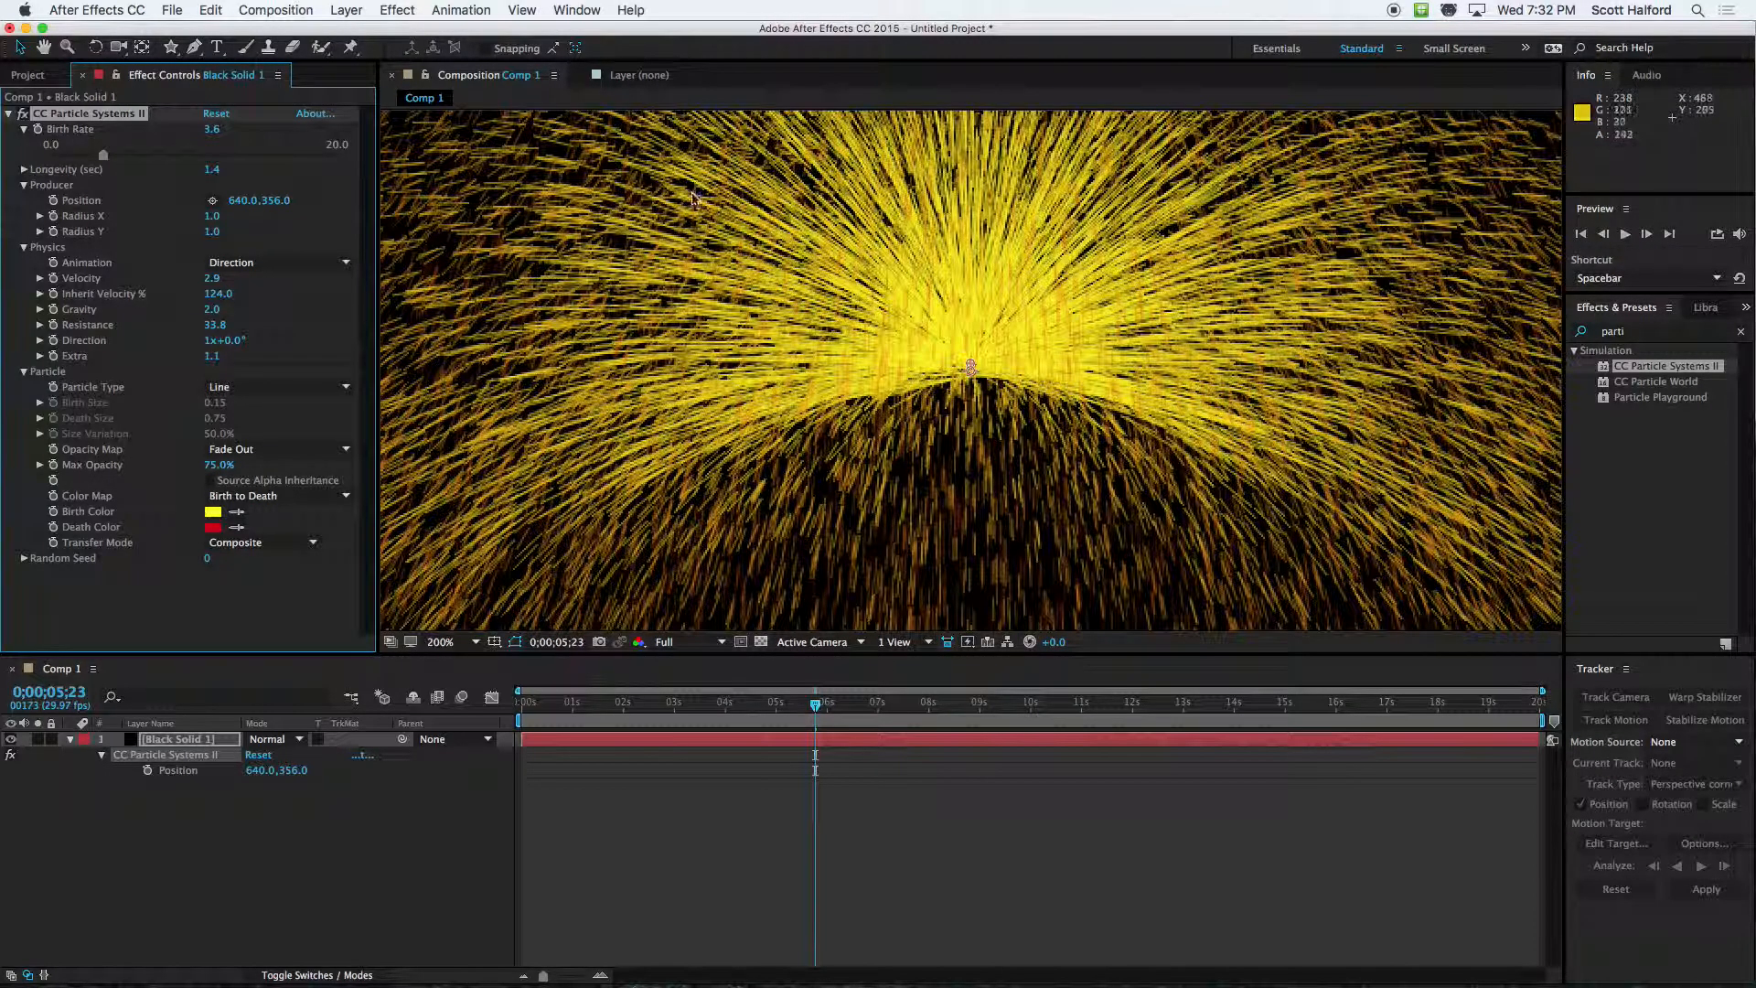
left_click_drag(529, 253, 785, 524)
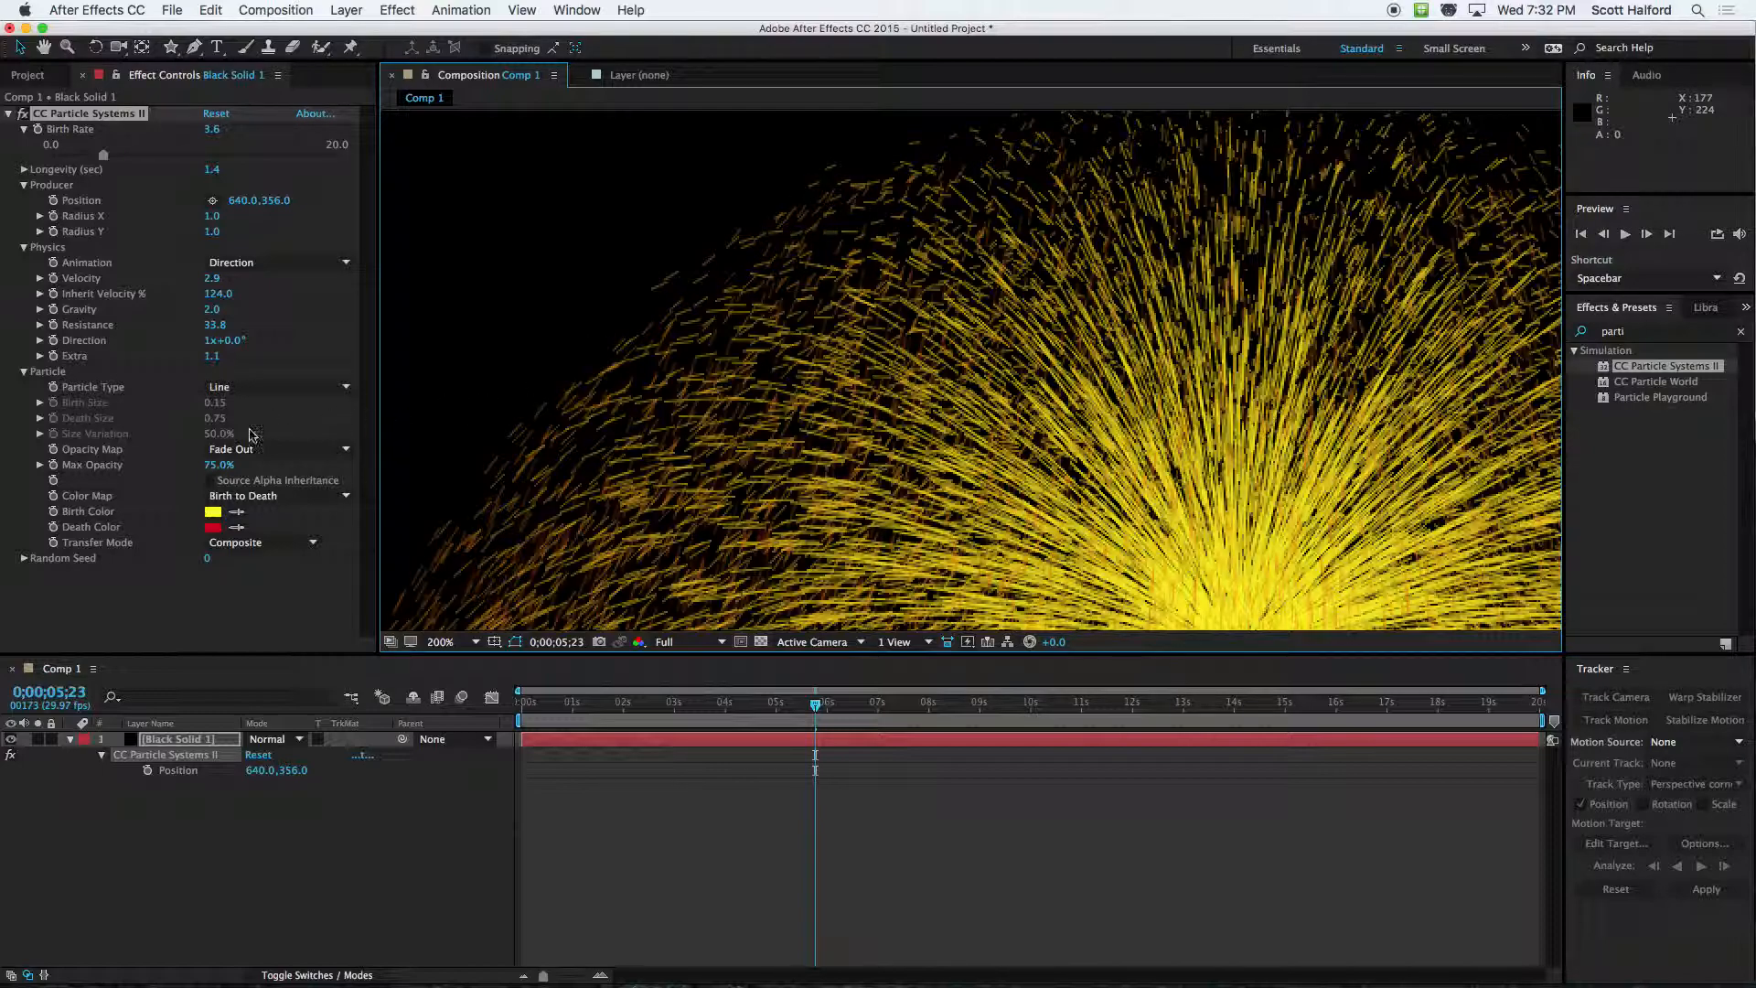
left_click(271, 388)
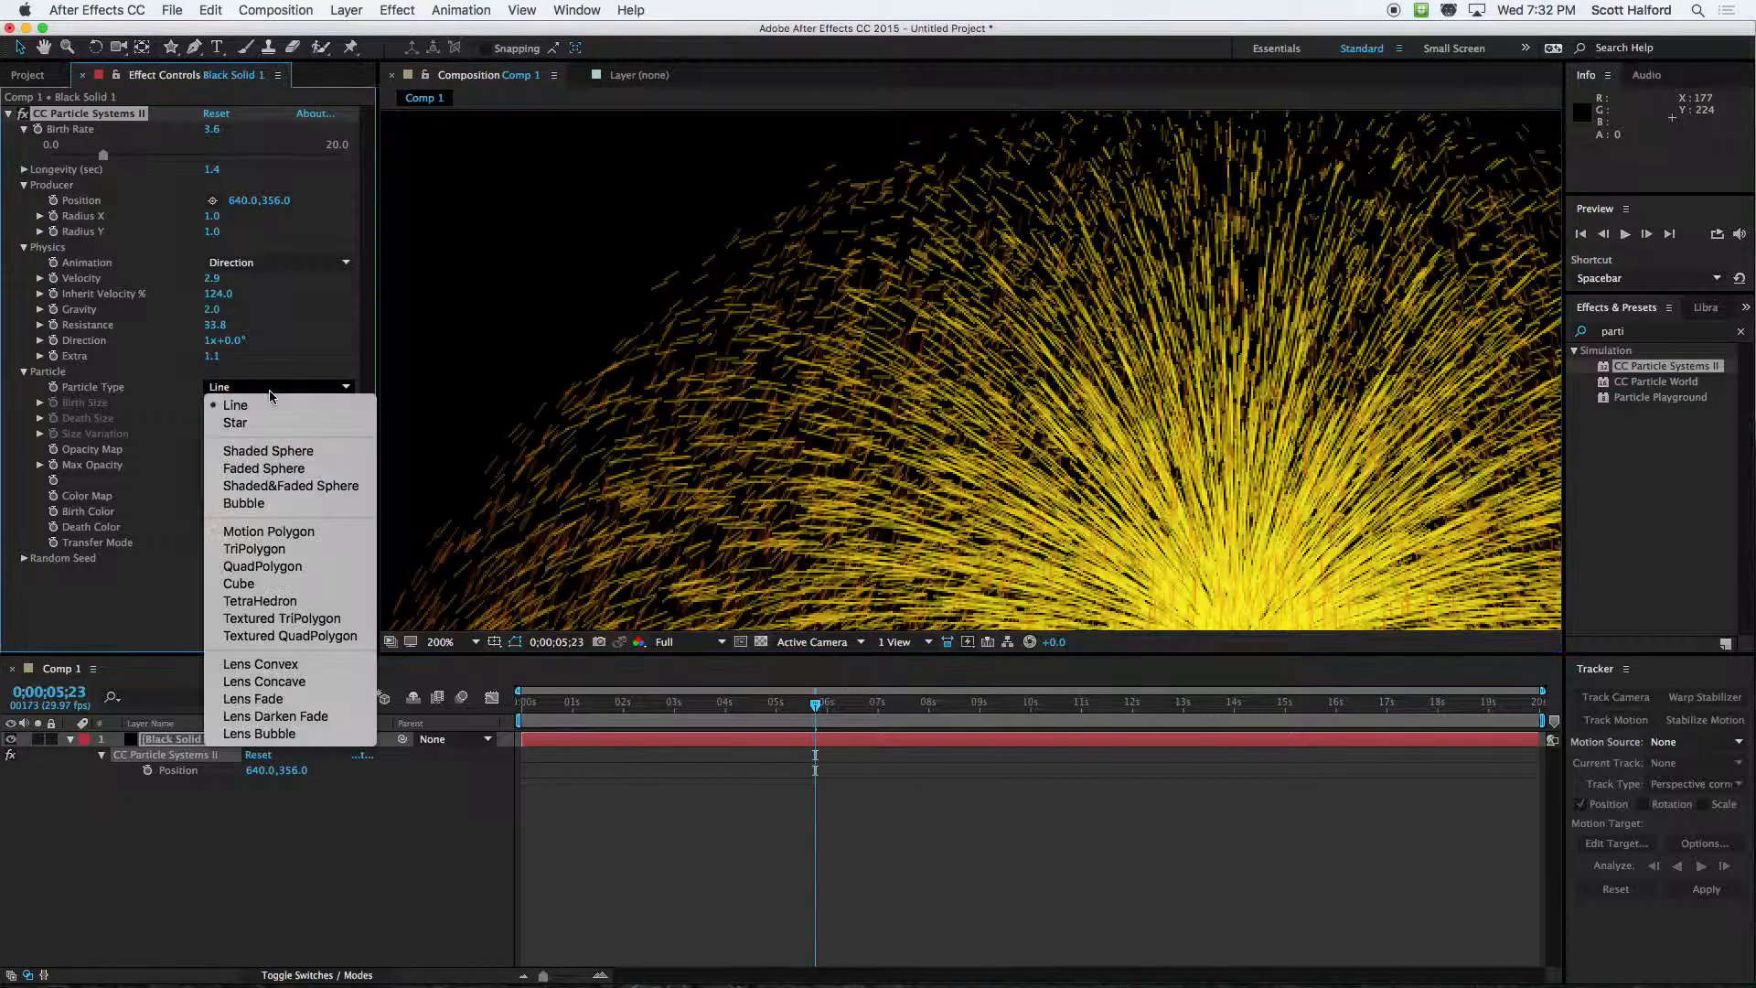
left_click(235, 423)
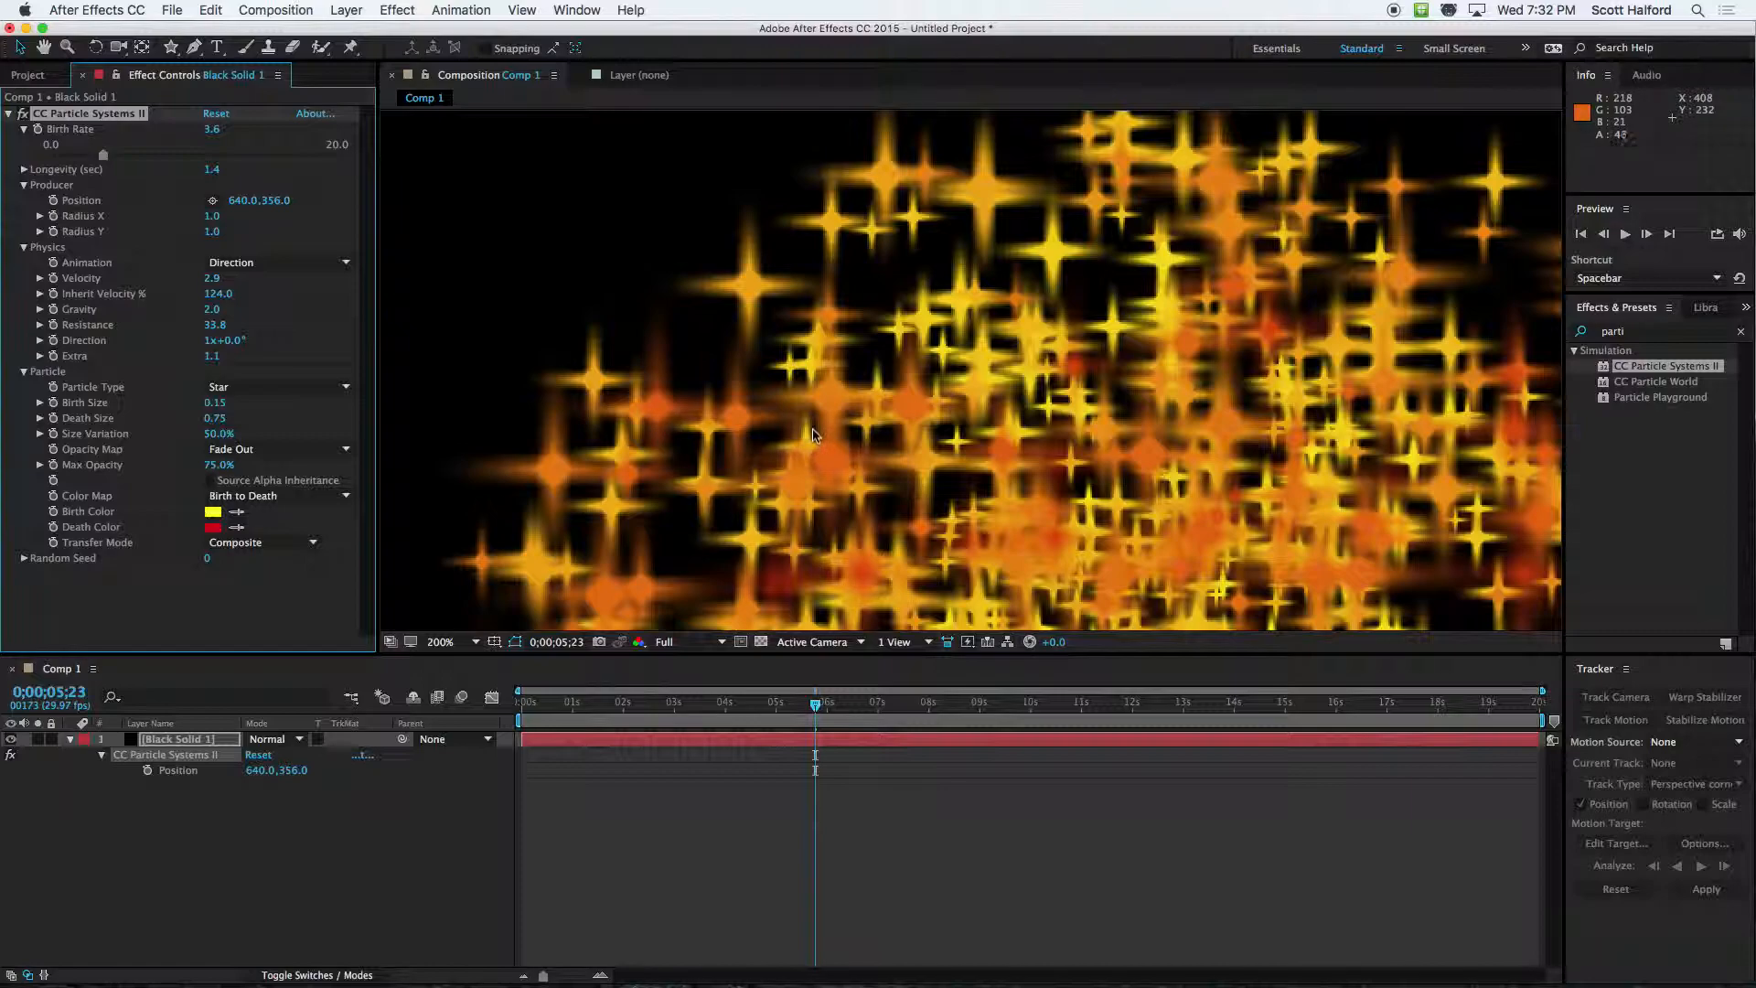
scroll(814, 435, "down", 4)
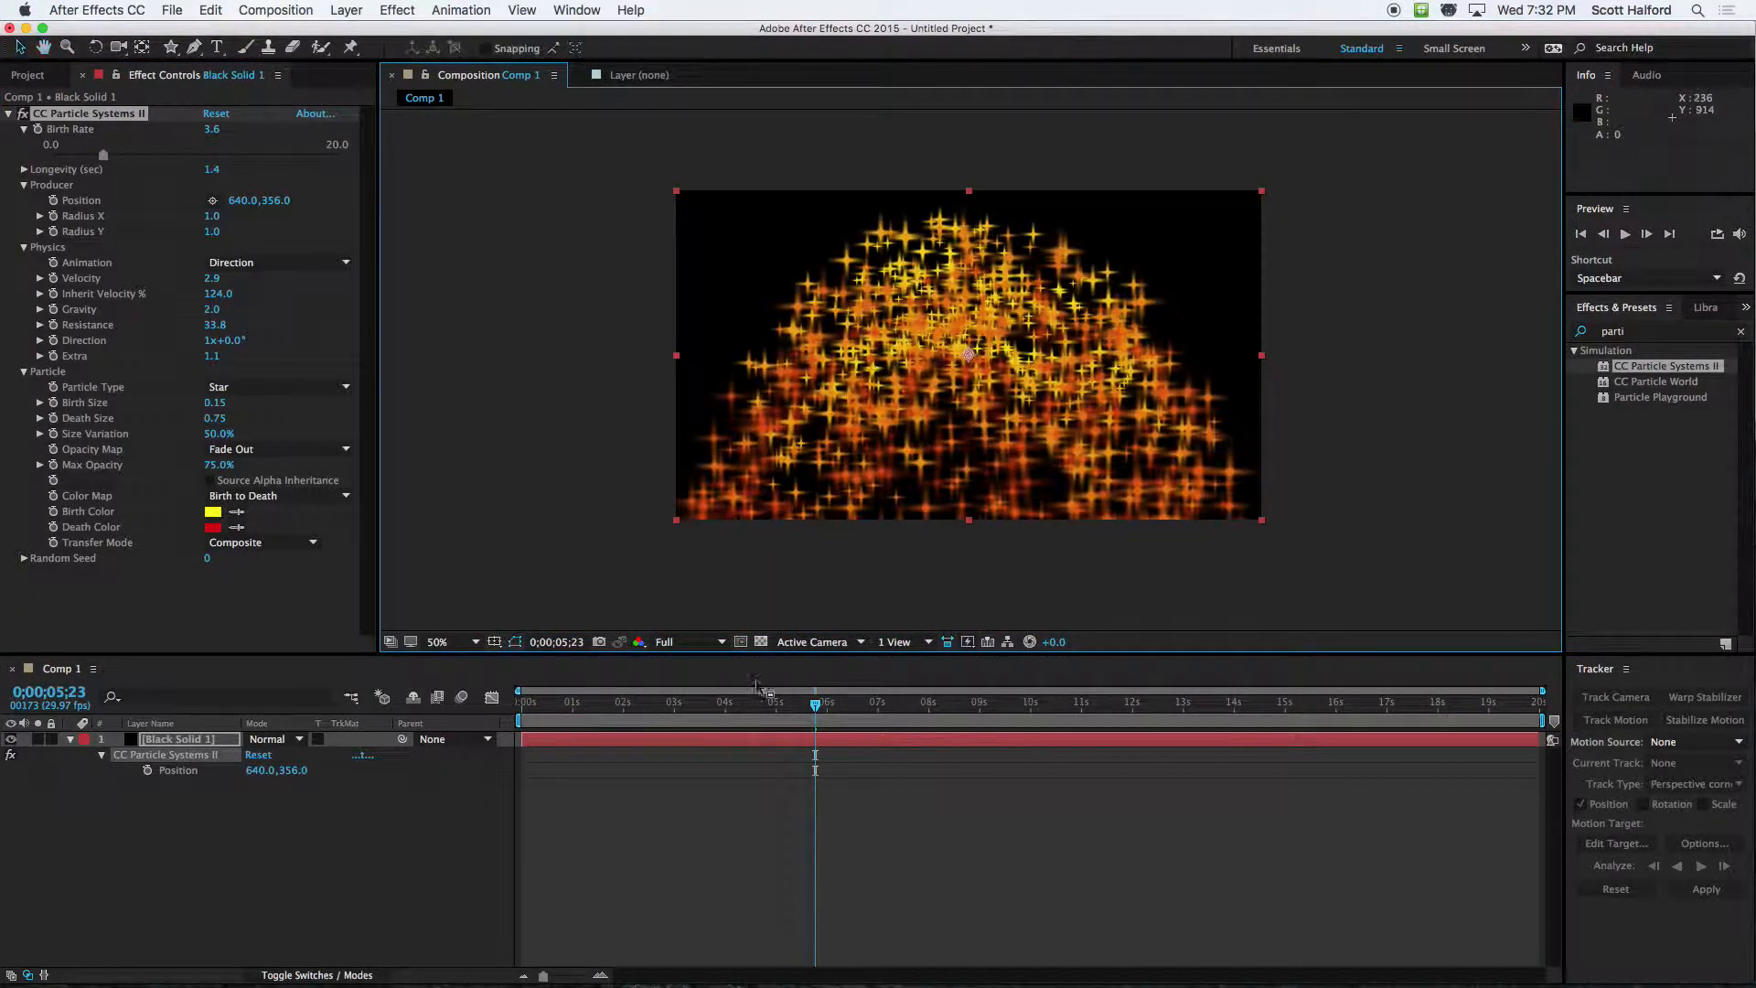
left_click(595, 706)
key("space")
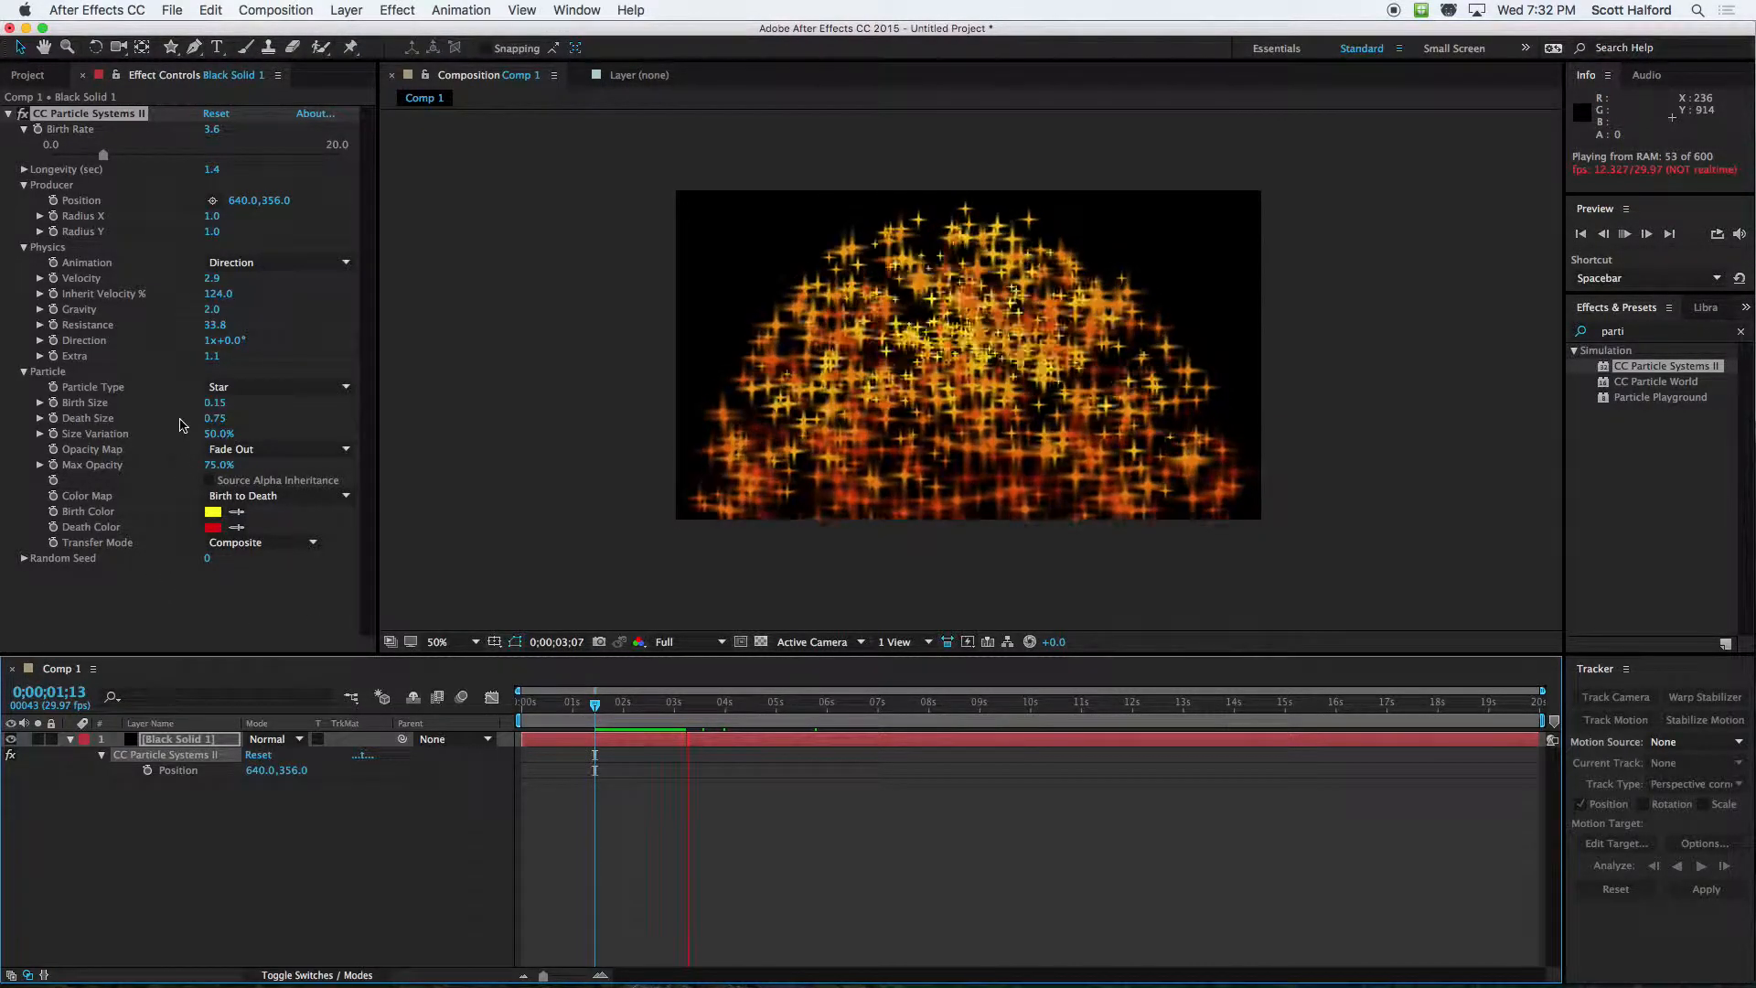
Stop the preview, try Shaded Sphere as the Particle Type, and change it to Shaded&Faded Sphere
key("space")
left_click(267, 387)
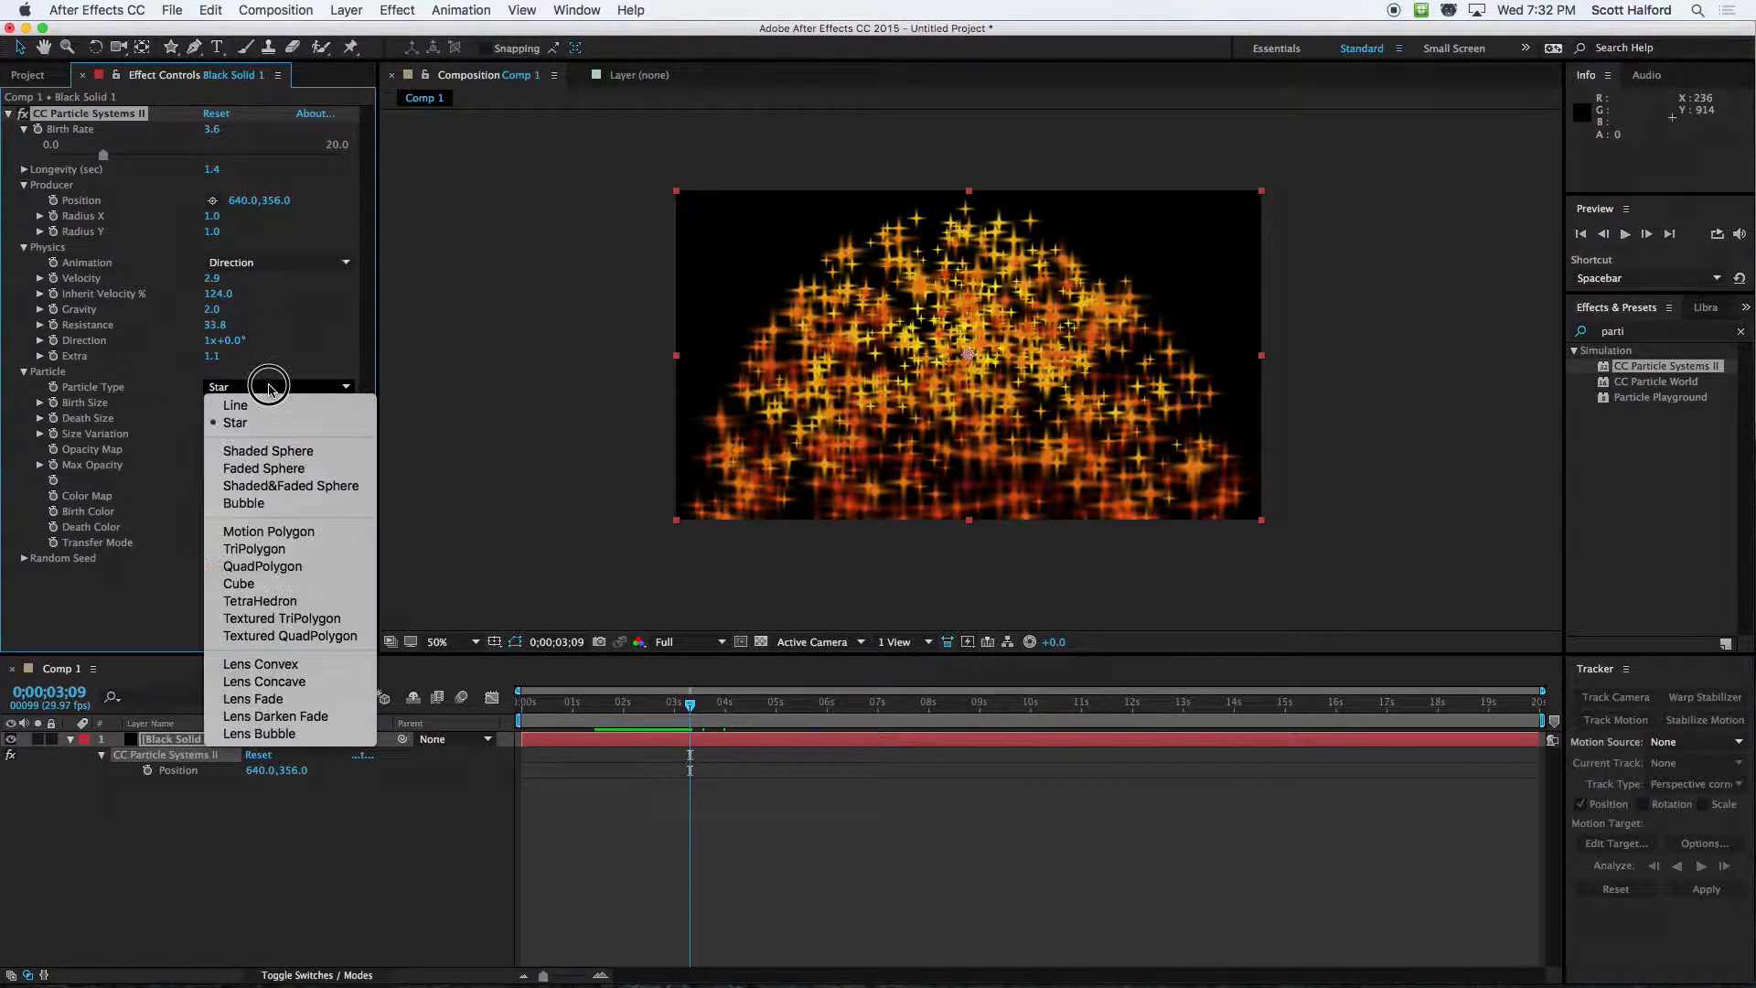
left_click(270, 451)
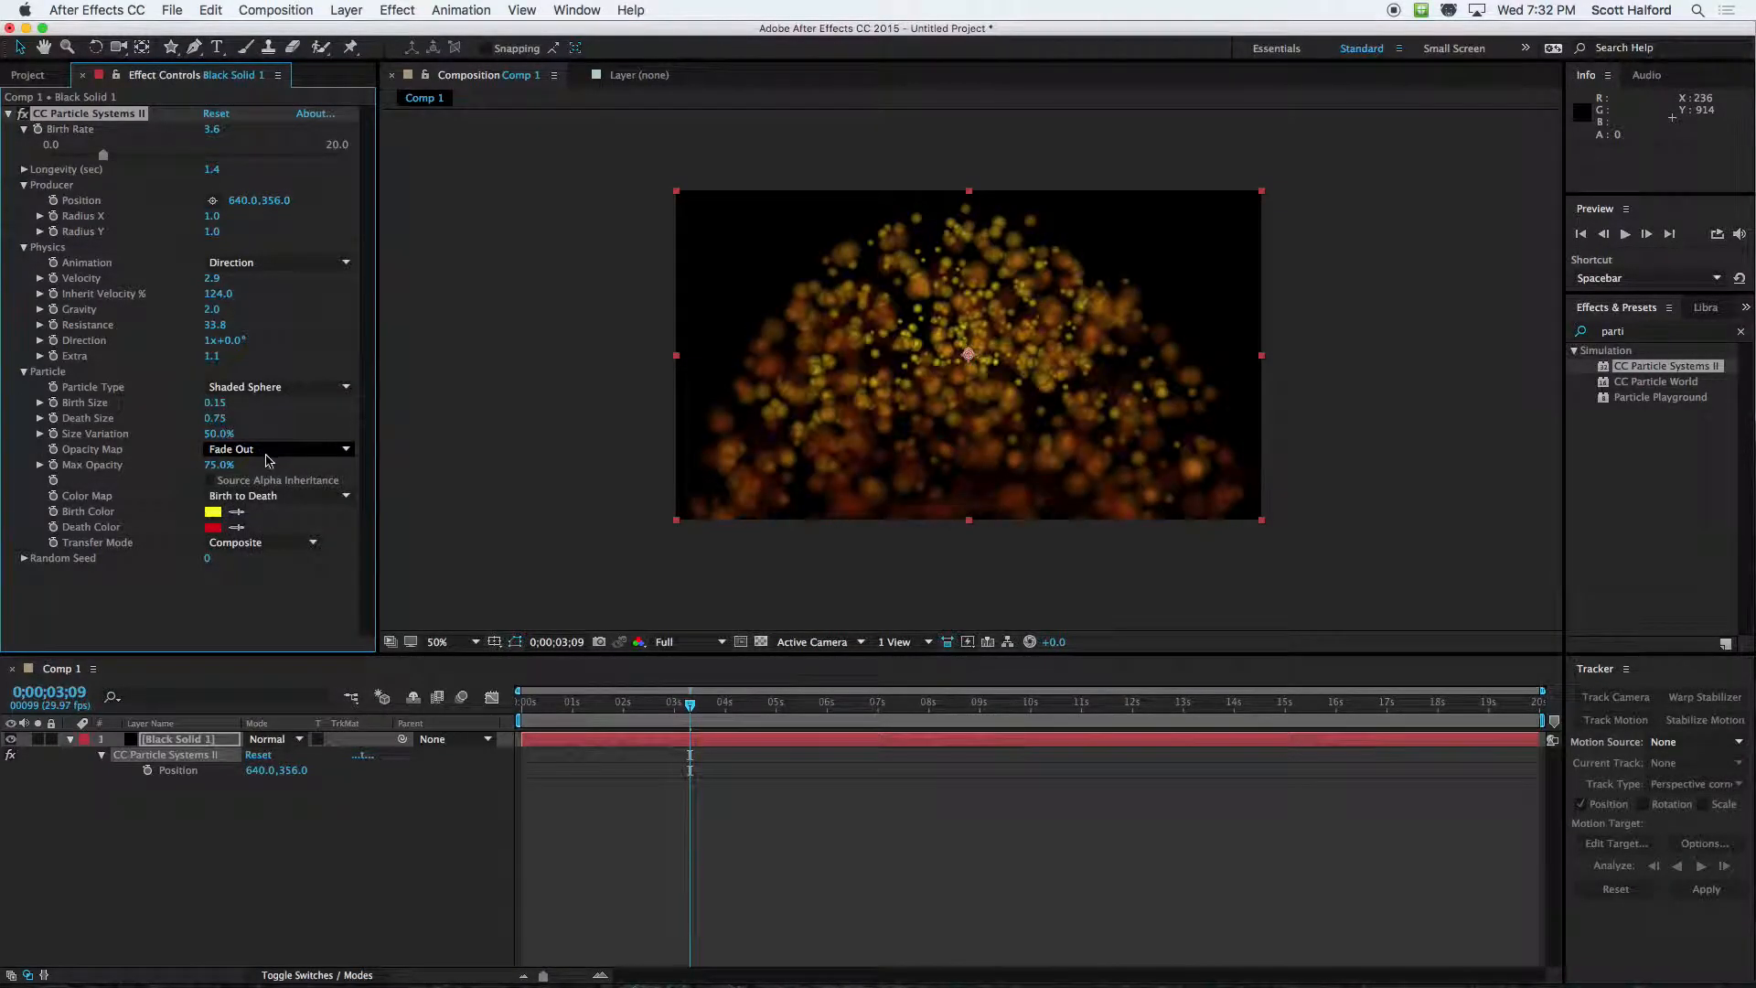
left_click(274, 387)
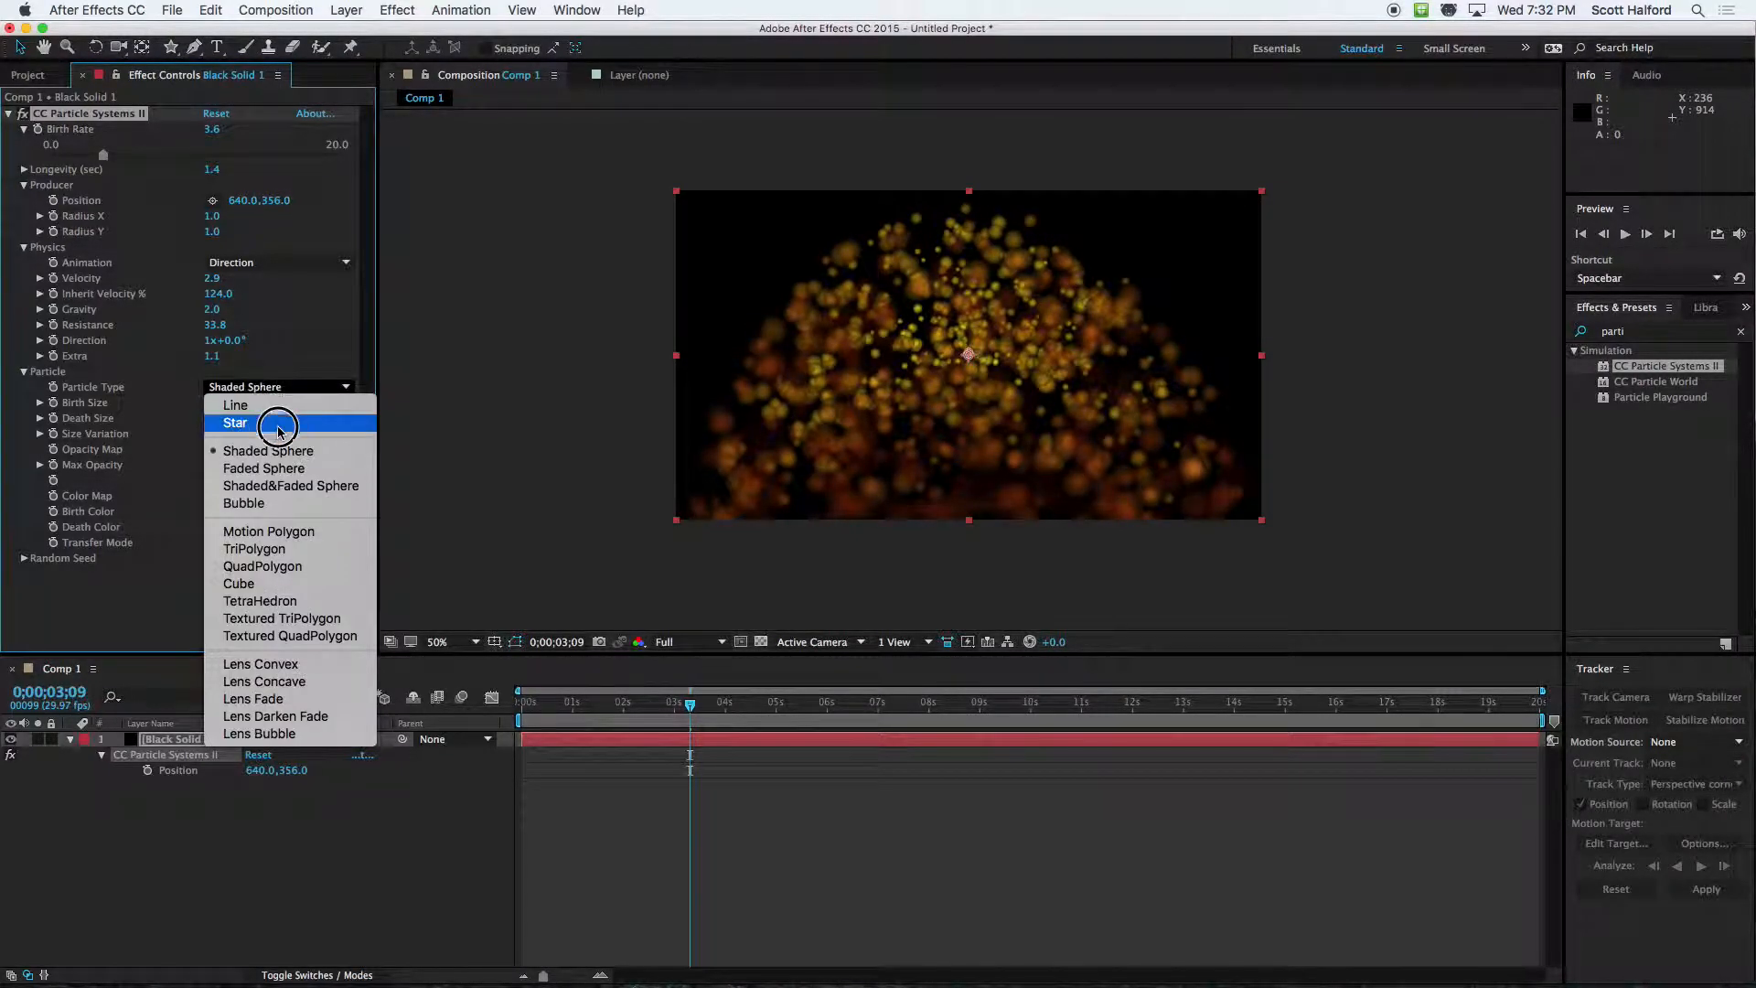
left_click(281, 487)
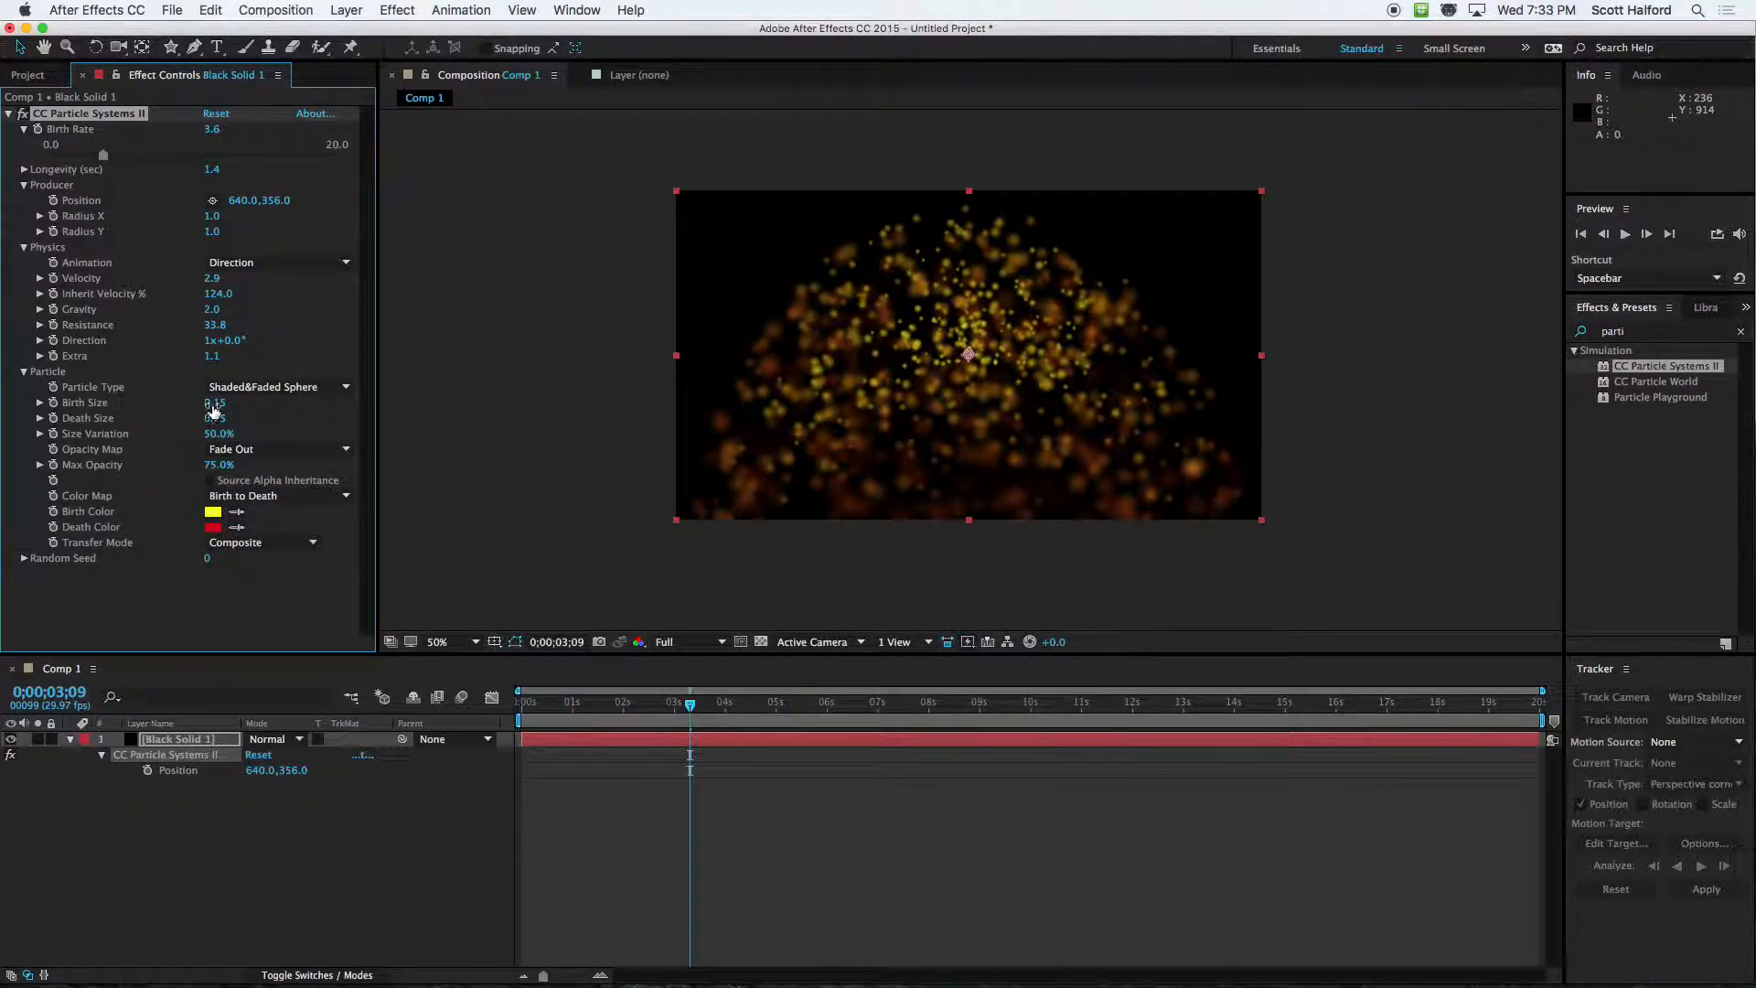
Try a Birth Size of 1.03 with a Death Size of 0.40 and preview the particles from 0;00;00;06
left_click_drag(215, 407, 169, 421)
left_click(523, 703)
key("space")
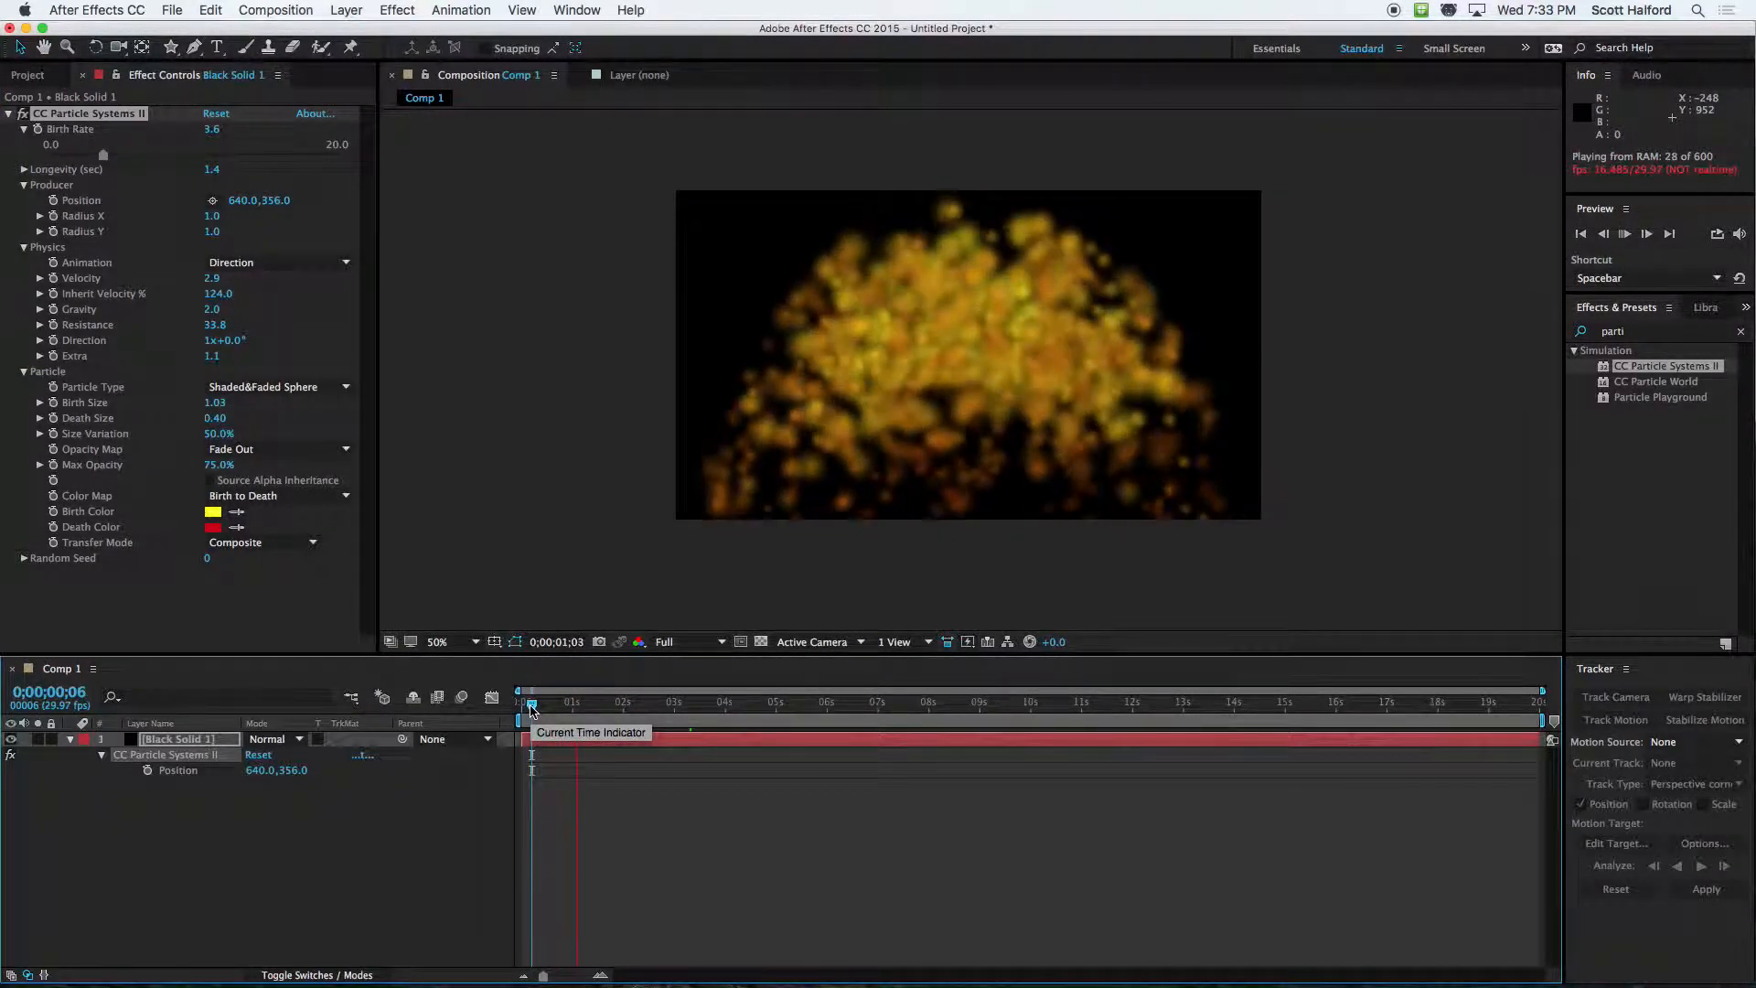
Set the Birth Size to 0.00 and the Death Size to 1.91, and preview the particles from 0;00;00;03
left_click(219, 403)
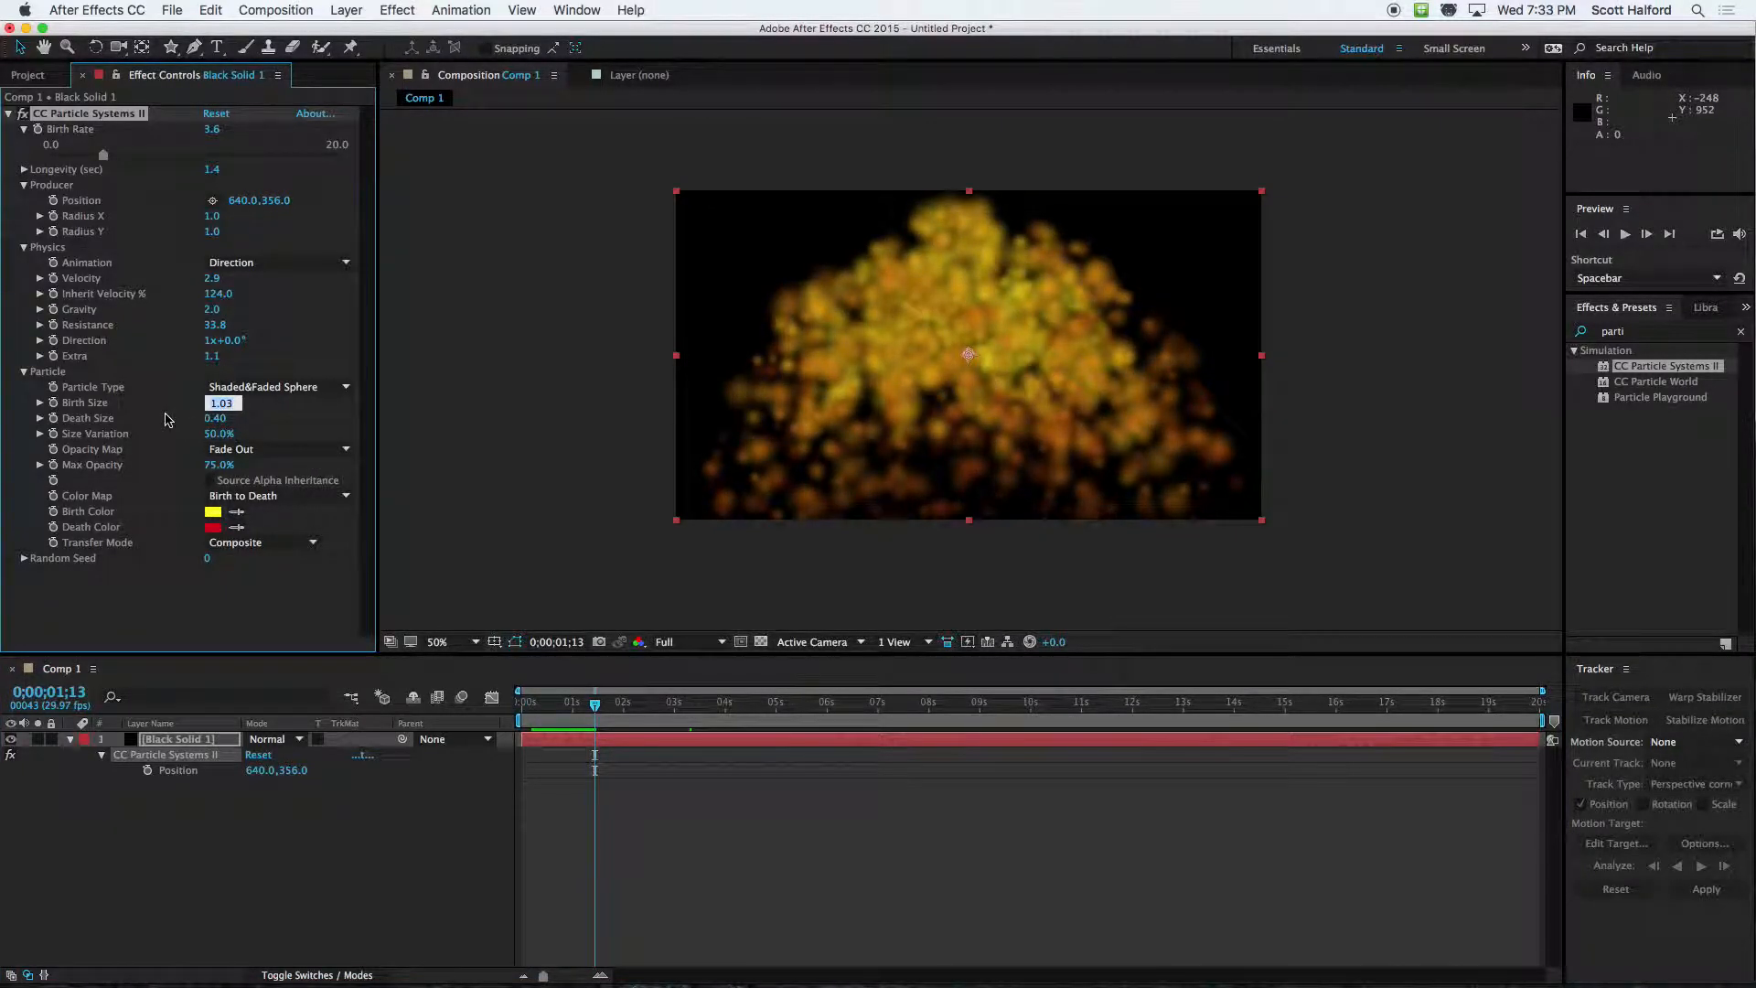
key("Return")
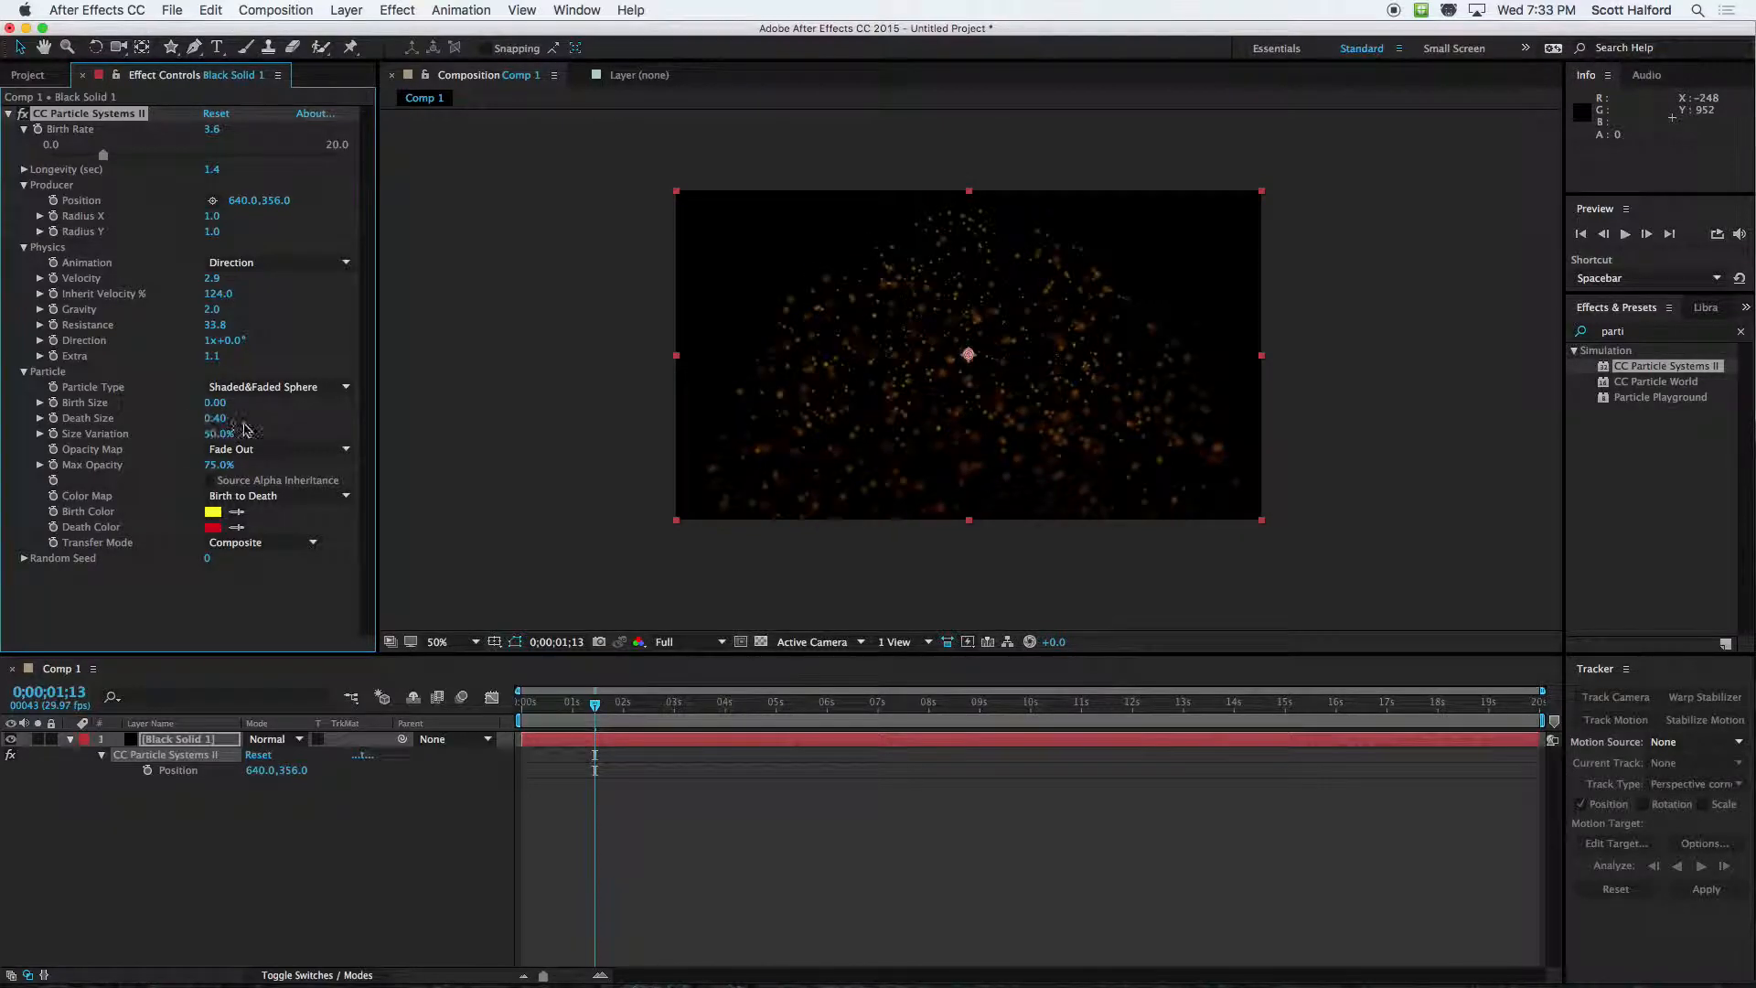
left_click_drag(214, 428, 353, 424)
left_click_drag(595, 703, 527, 706)
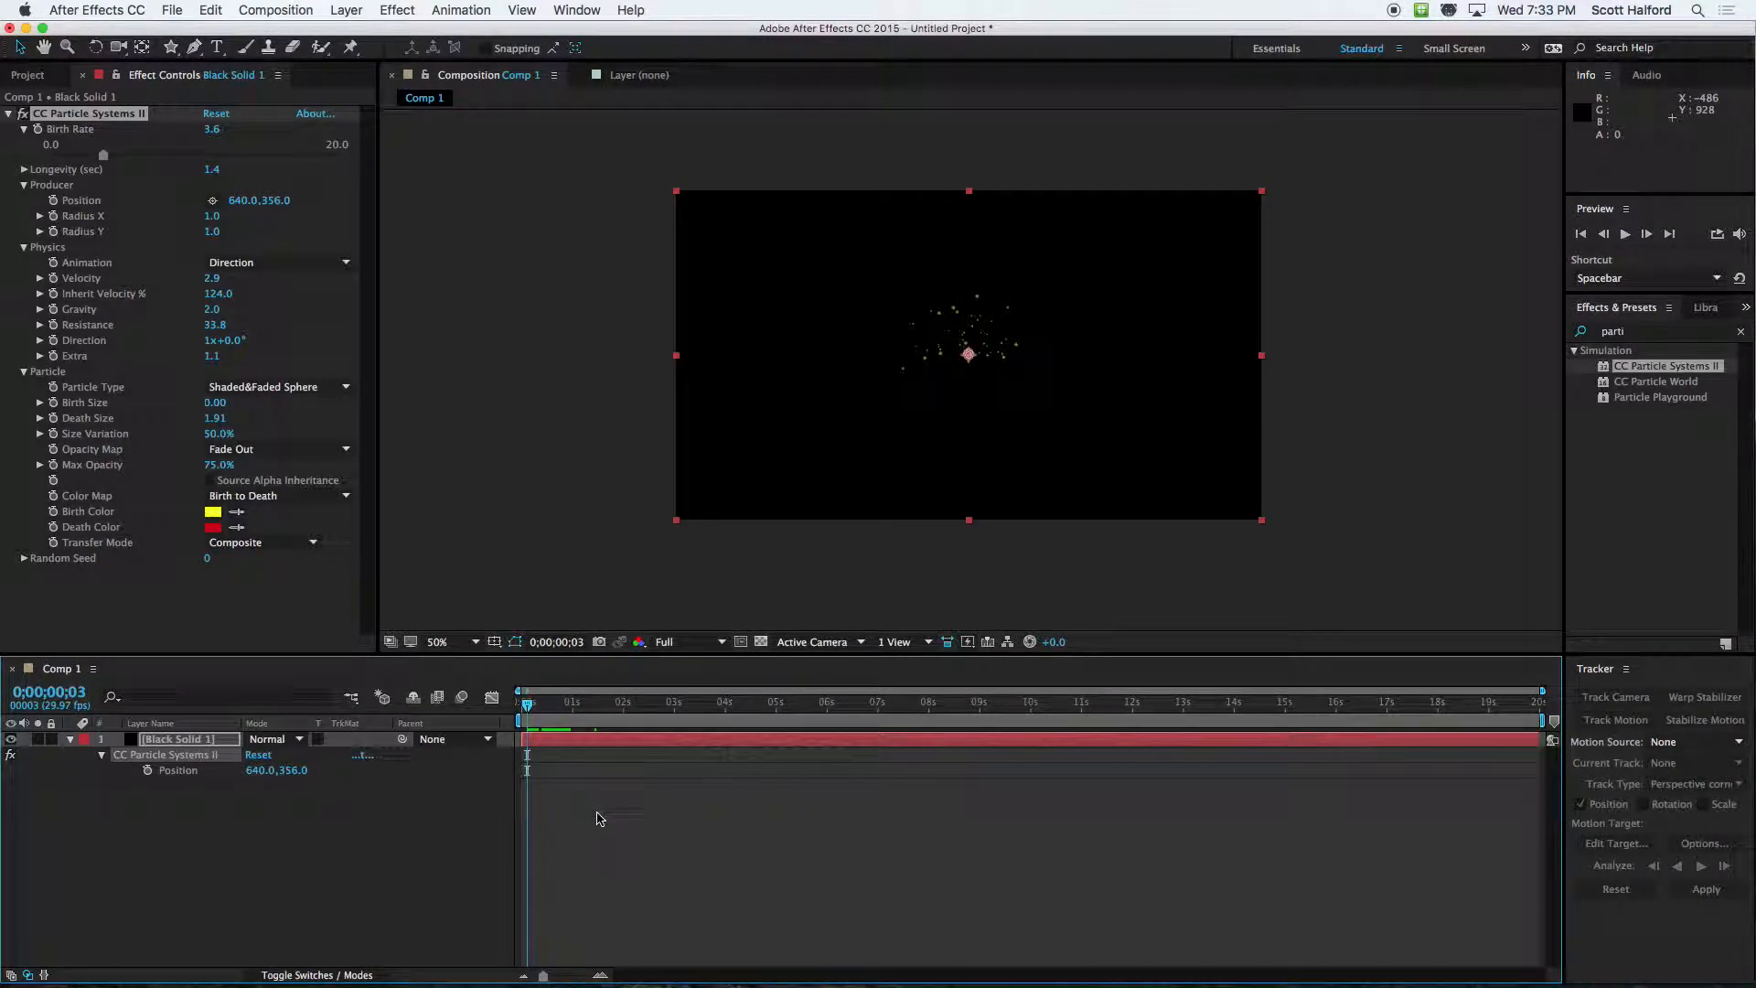
key("space")
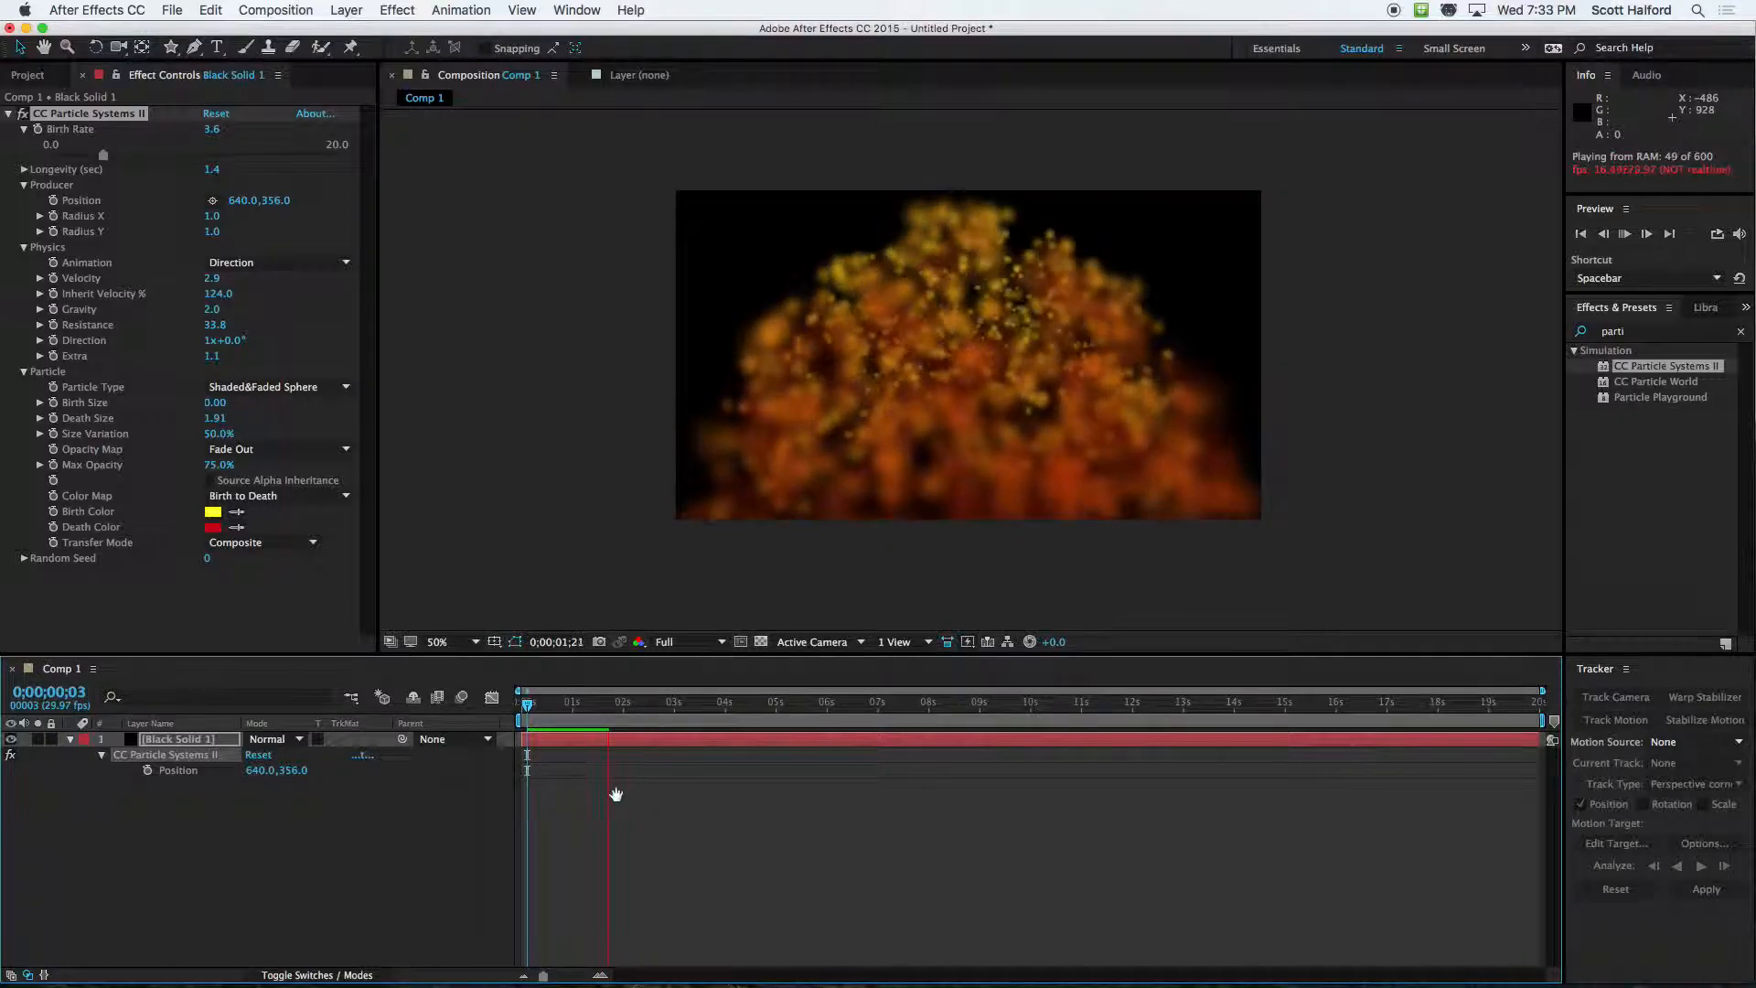
key("space")
Set the particle Longevity to 1.0 second and preview the result from 0;00;00;08
left_click(208, 171)
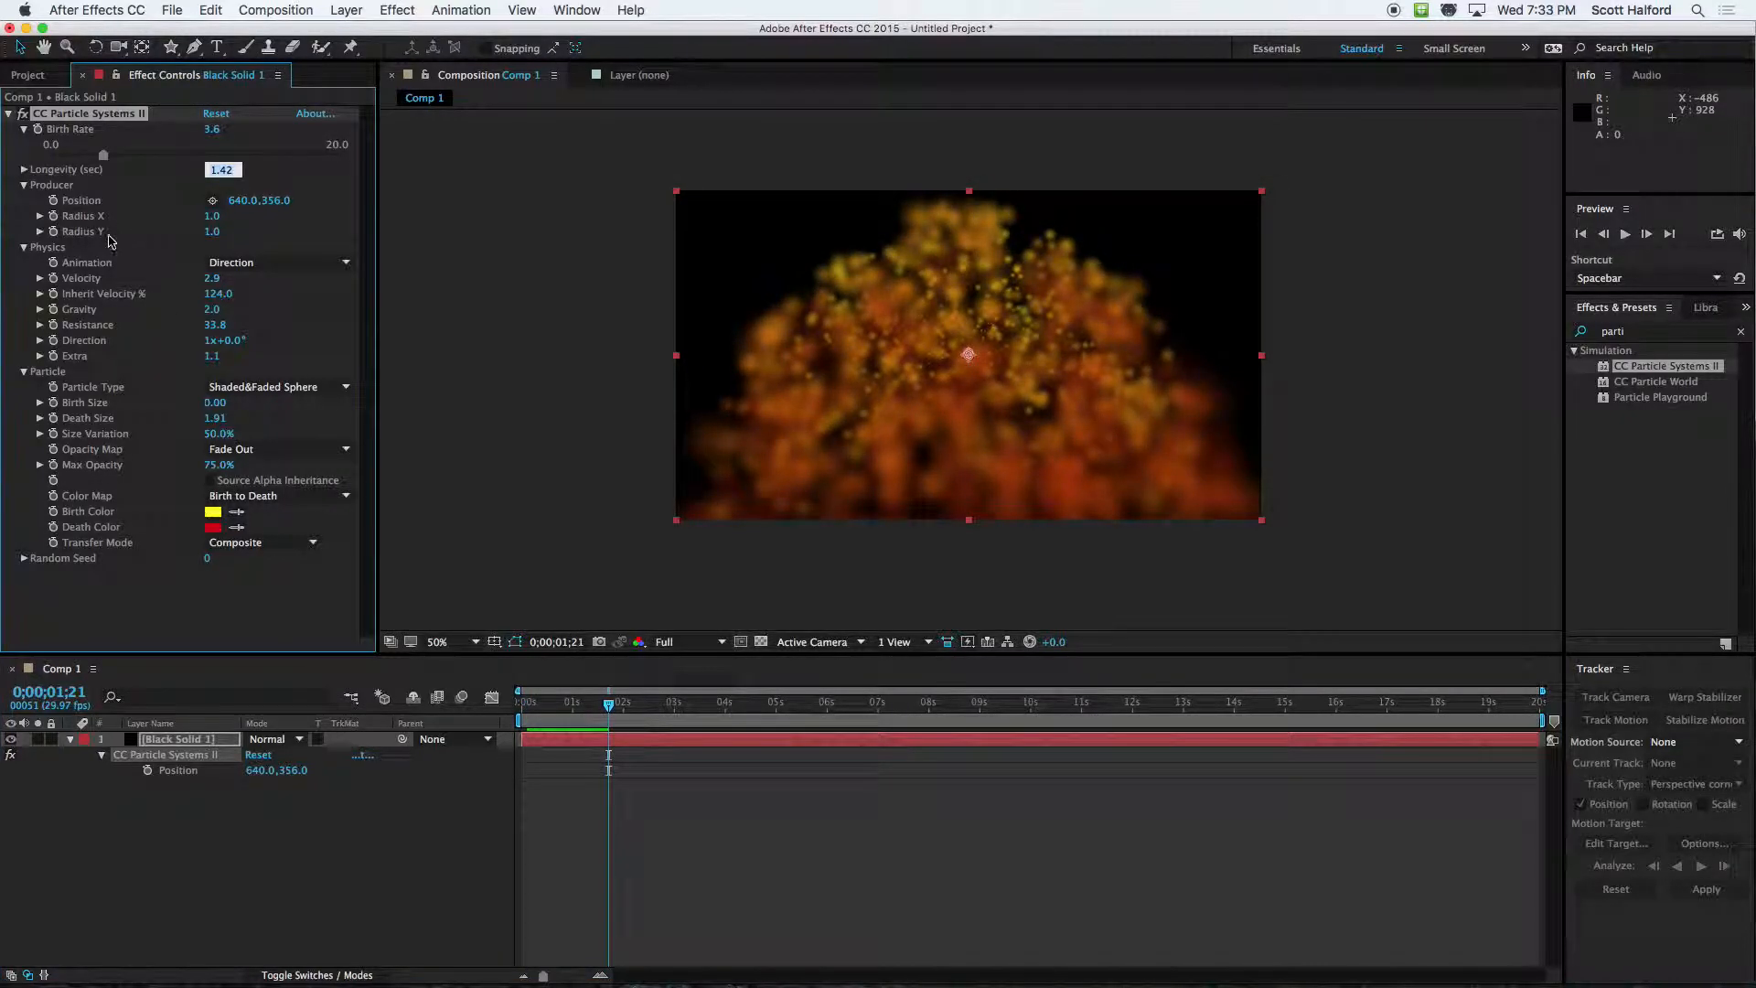
type("1.0")
key("Return")
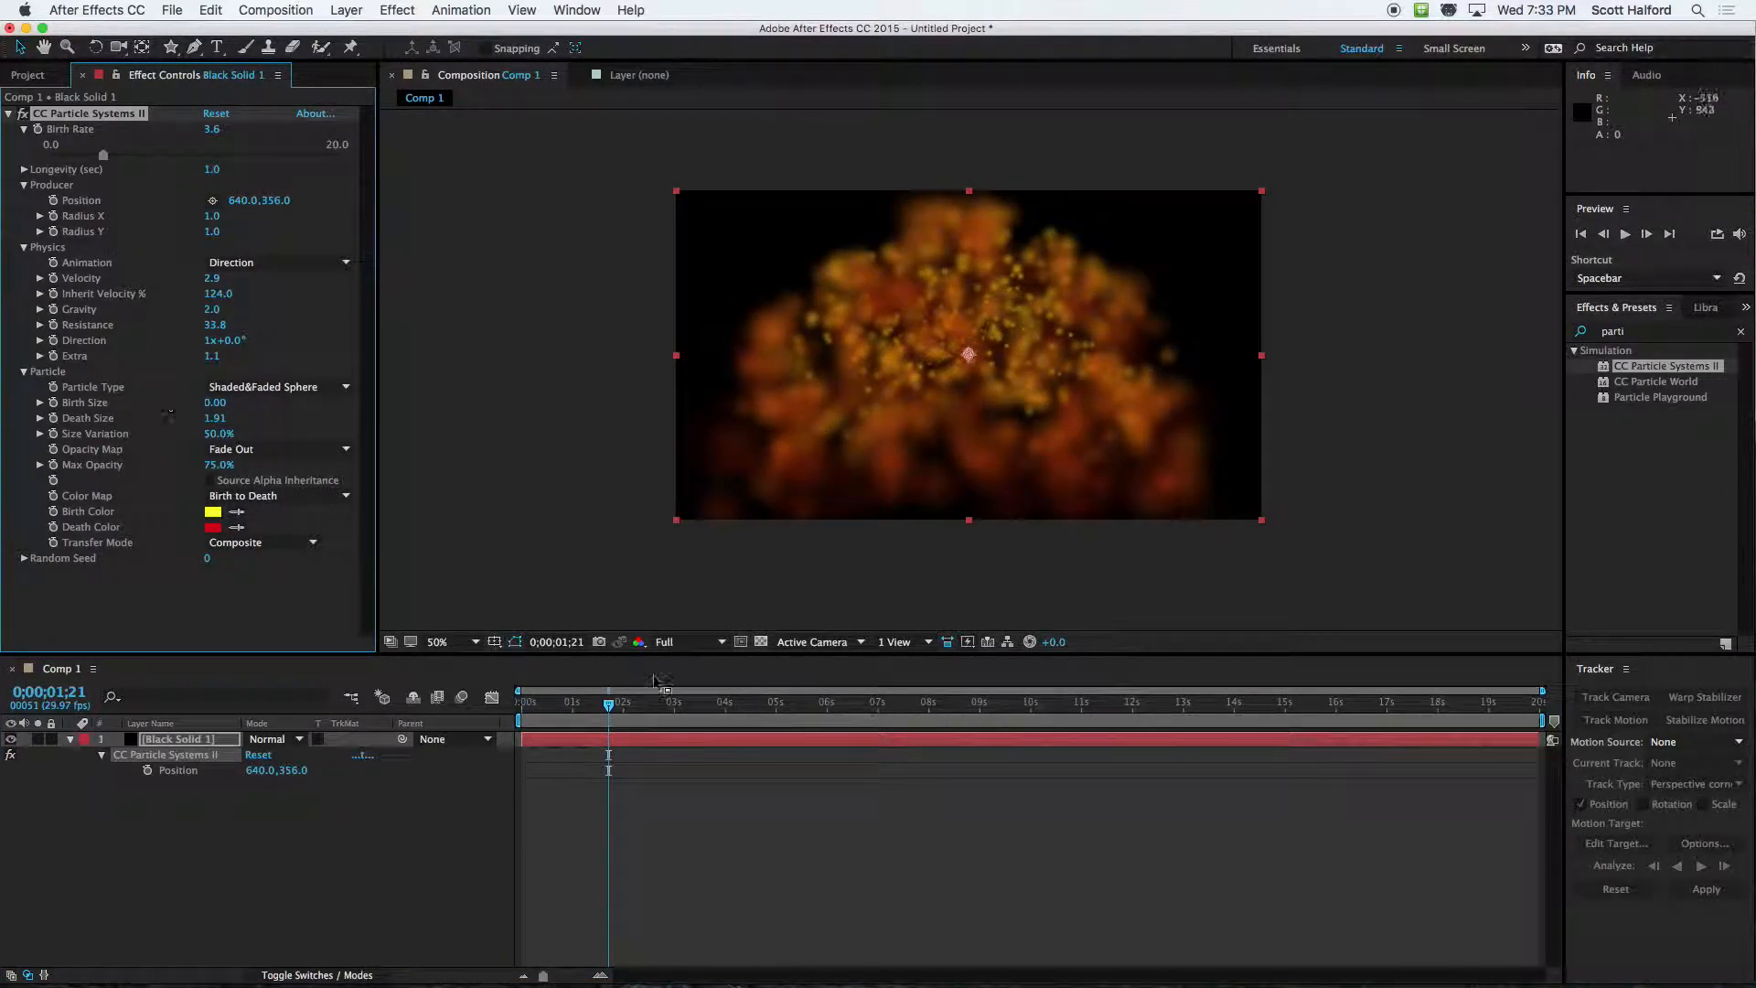
left_click(526, 703)
key("space")
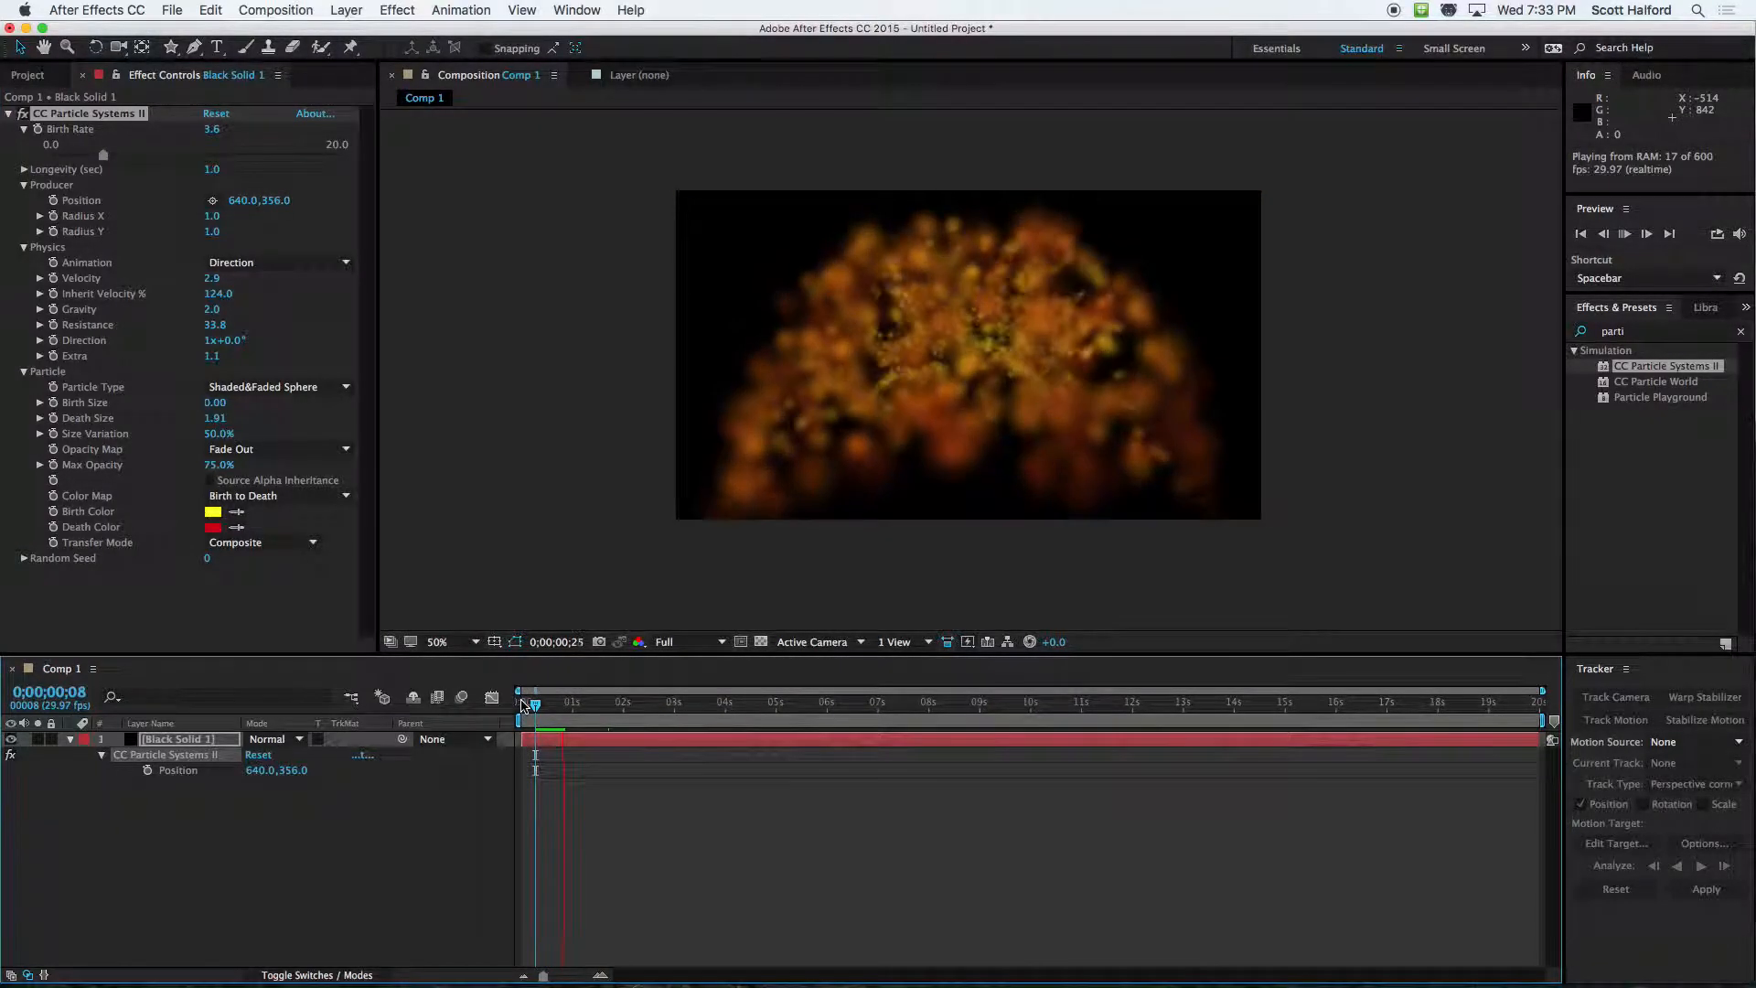
key("space")
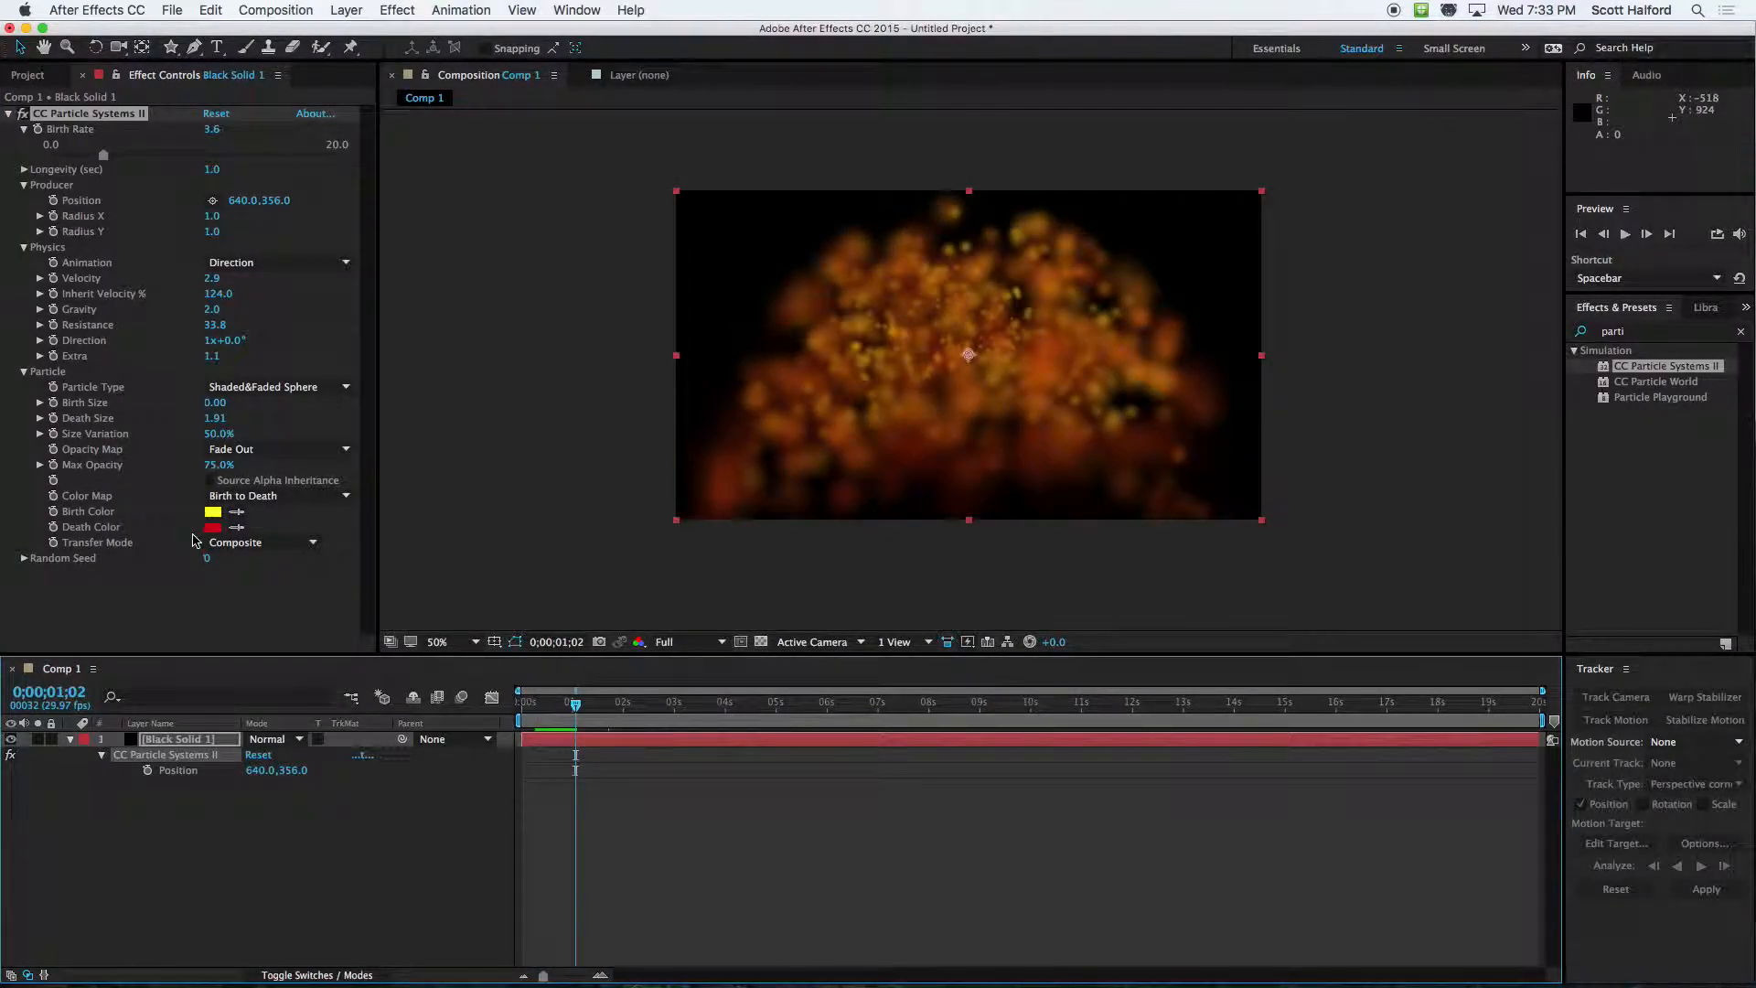
Change the particles' Birth Color to white and their Death Color to dark green (218F00)
left_click(213, 513)
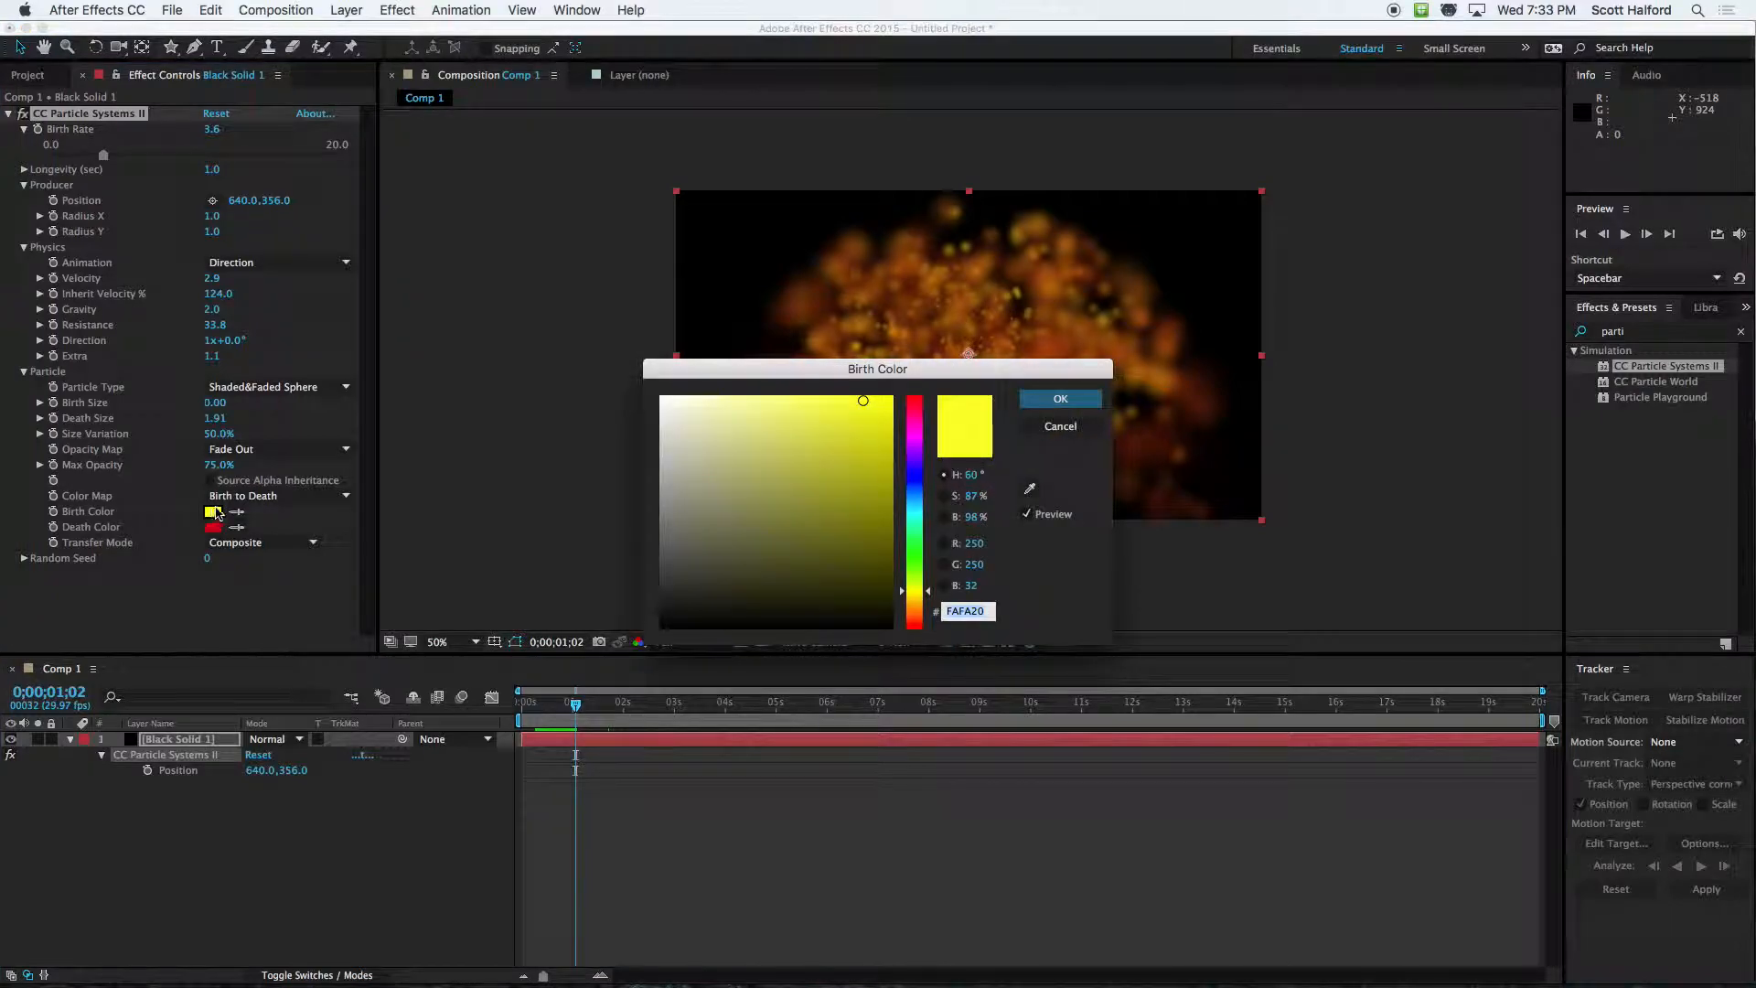
left_click_drag(713, 426, 661, 397)
left_click(1060, 399)
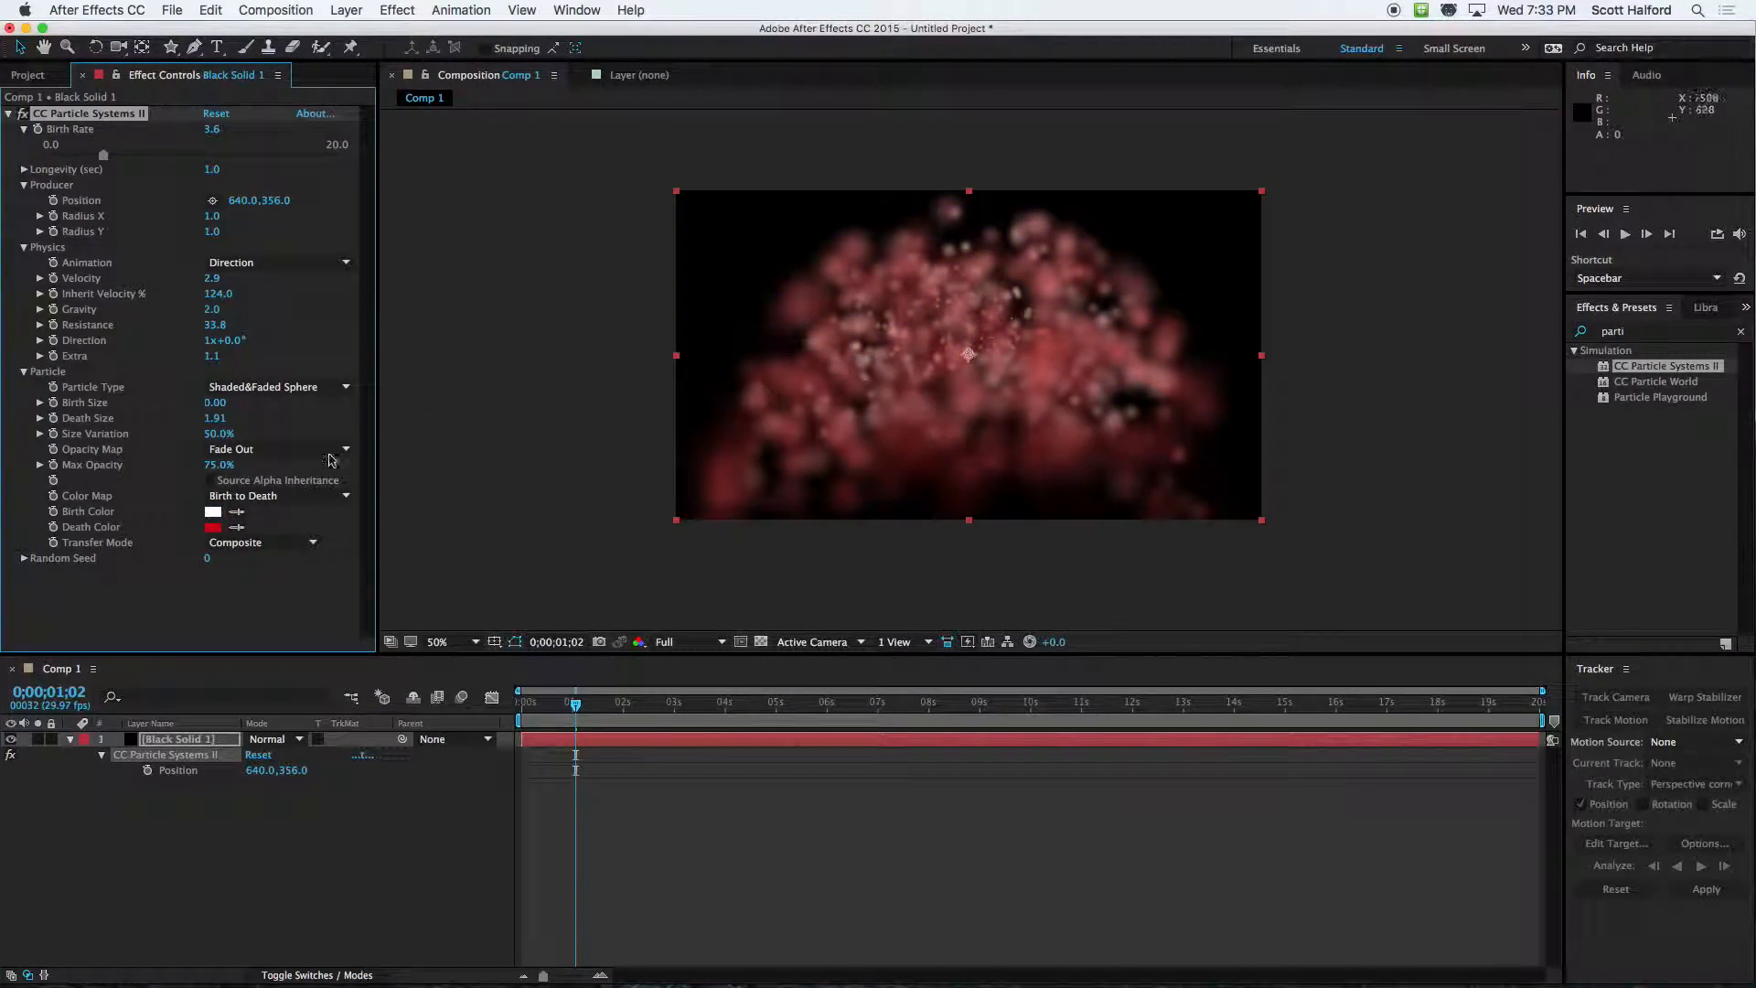
left_click(213, 527)
left_click(891, 499)
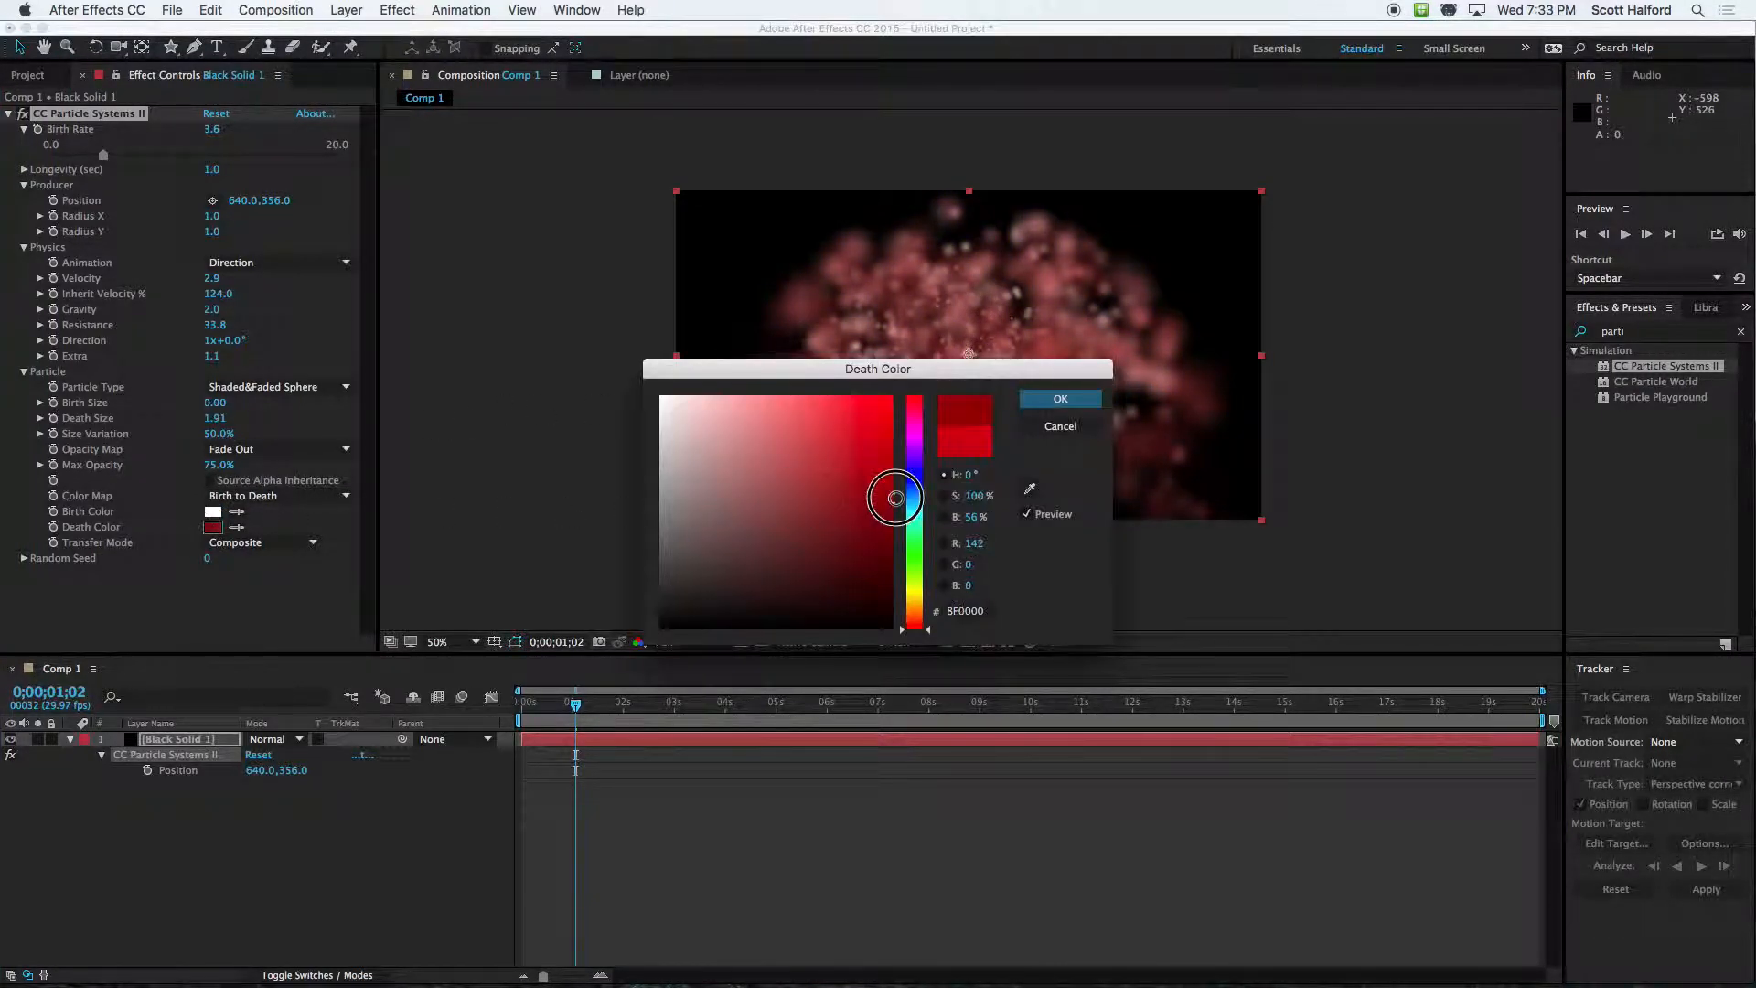
left_click_drag(922, 510, 917, 562)
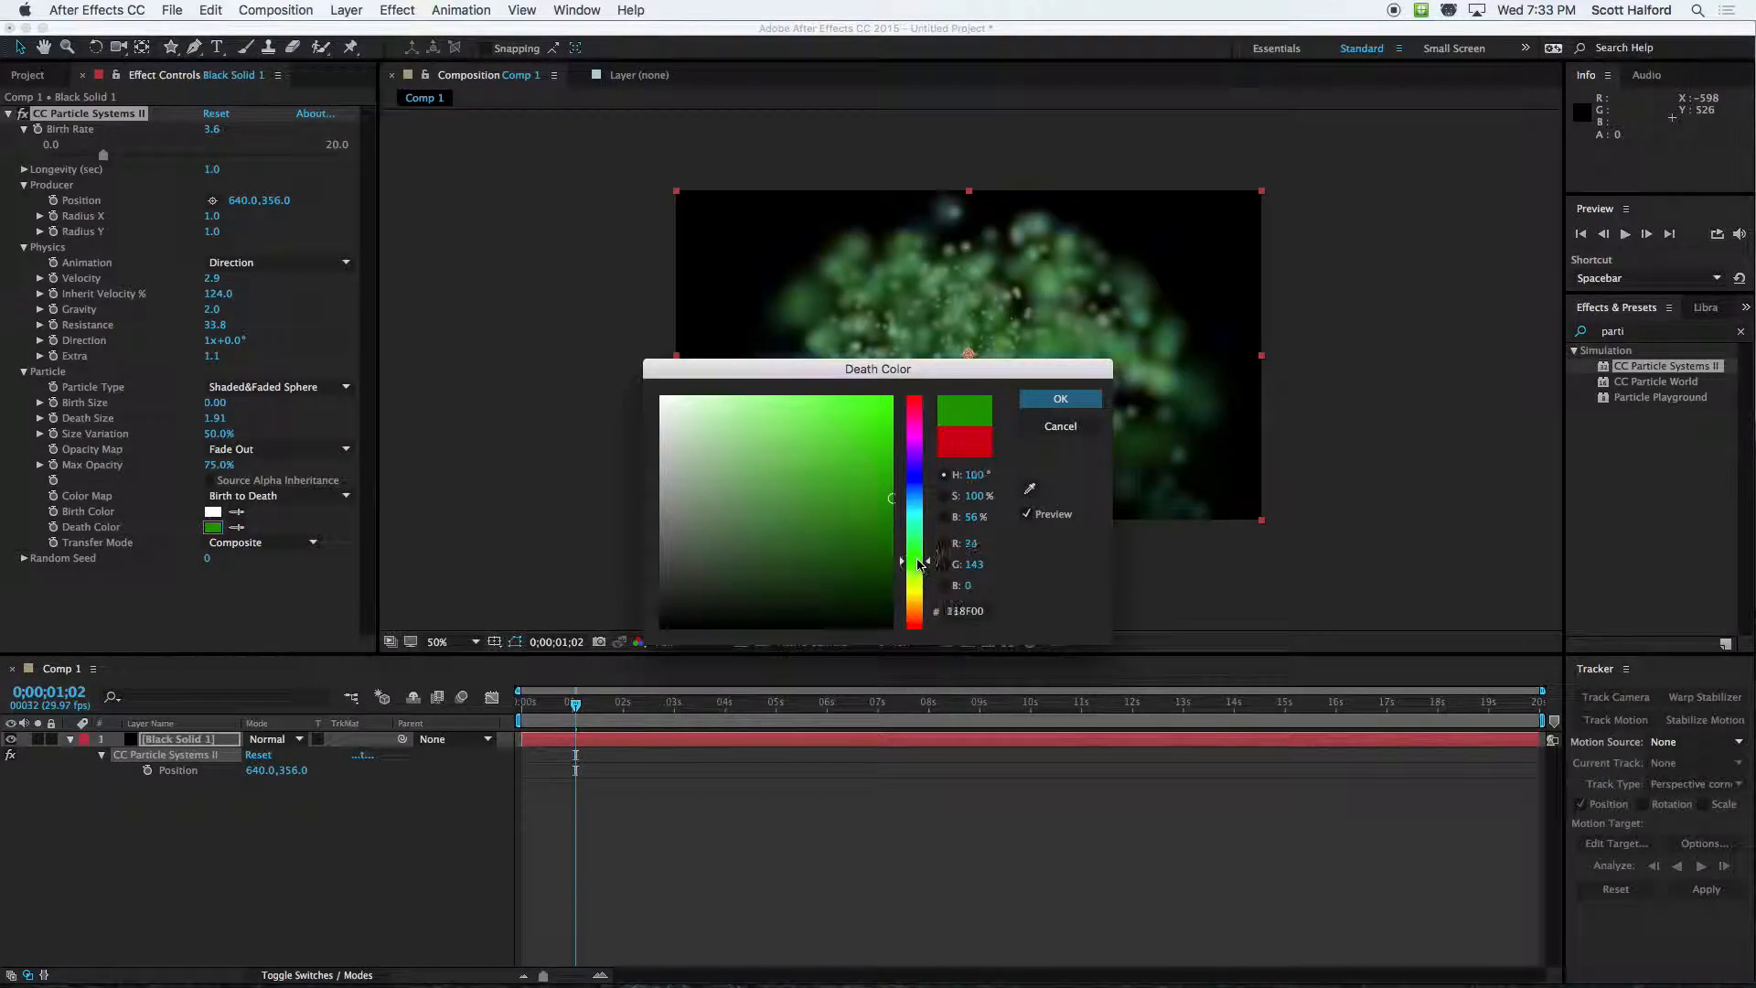
left_click(1060, 399)
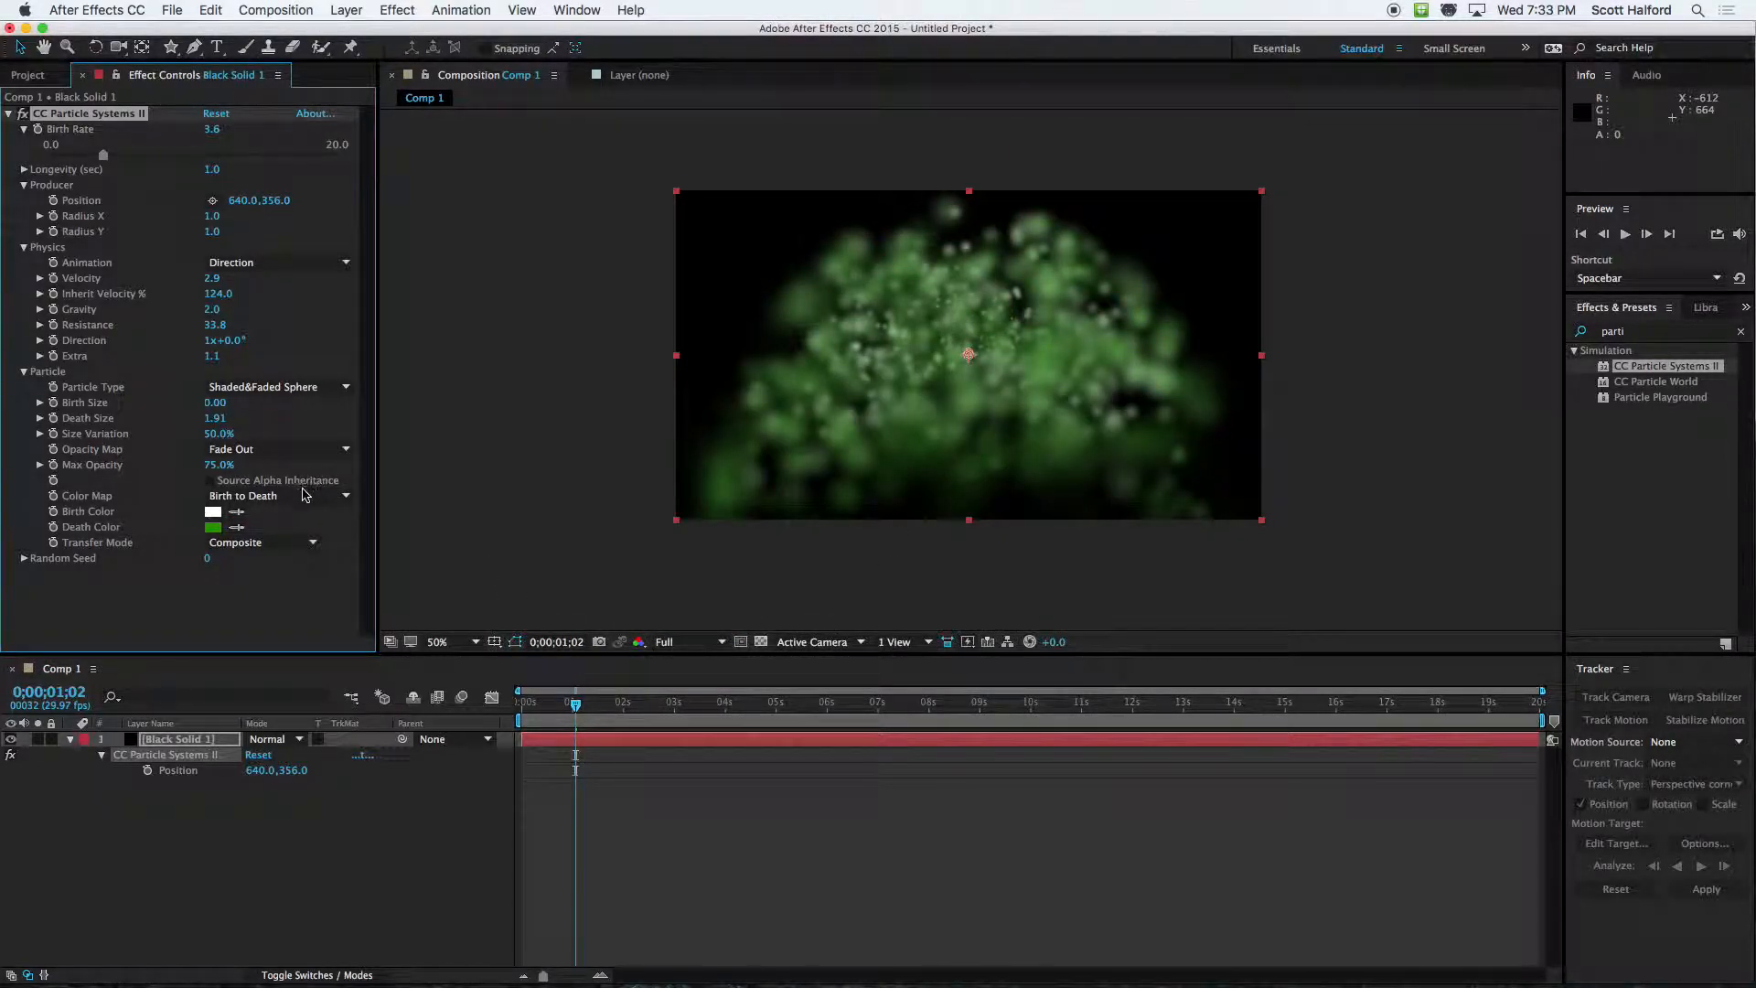
Try the Origin to Death and Birth to Origin color maps, and return the Color Map to Birth to Death
left_click(290, 499)
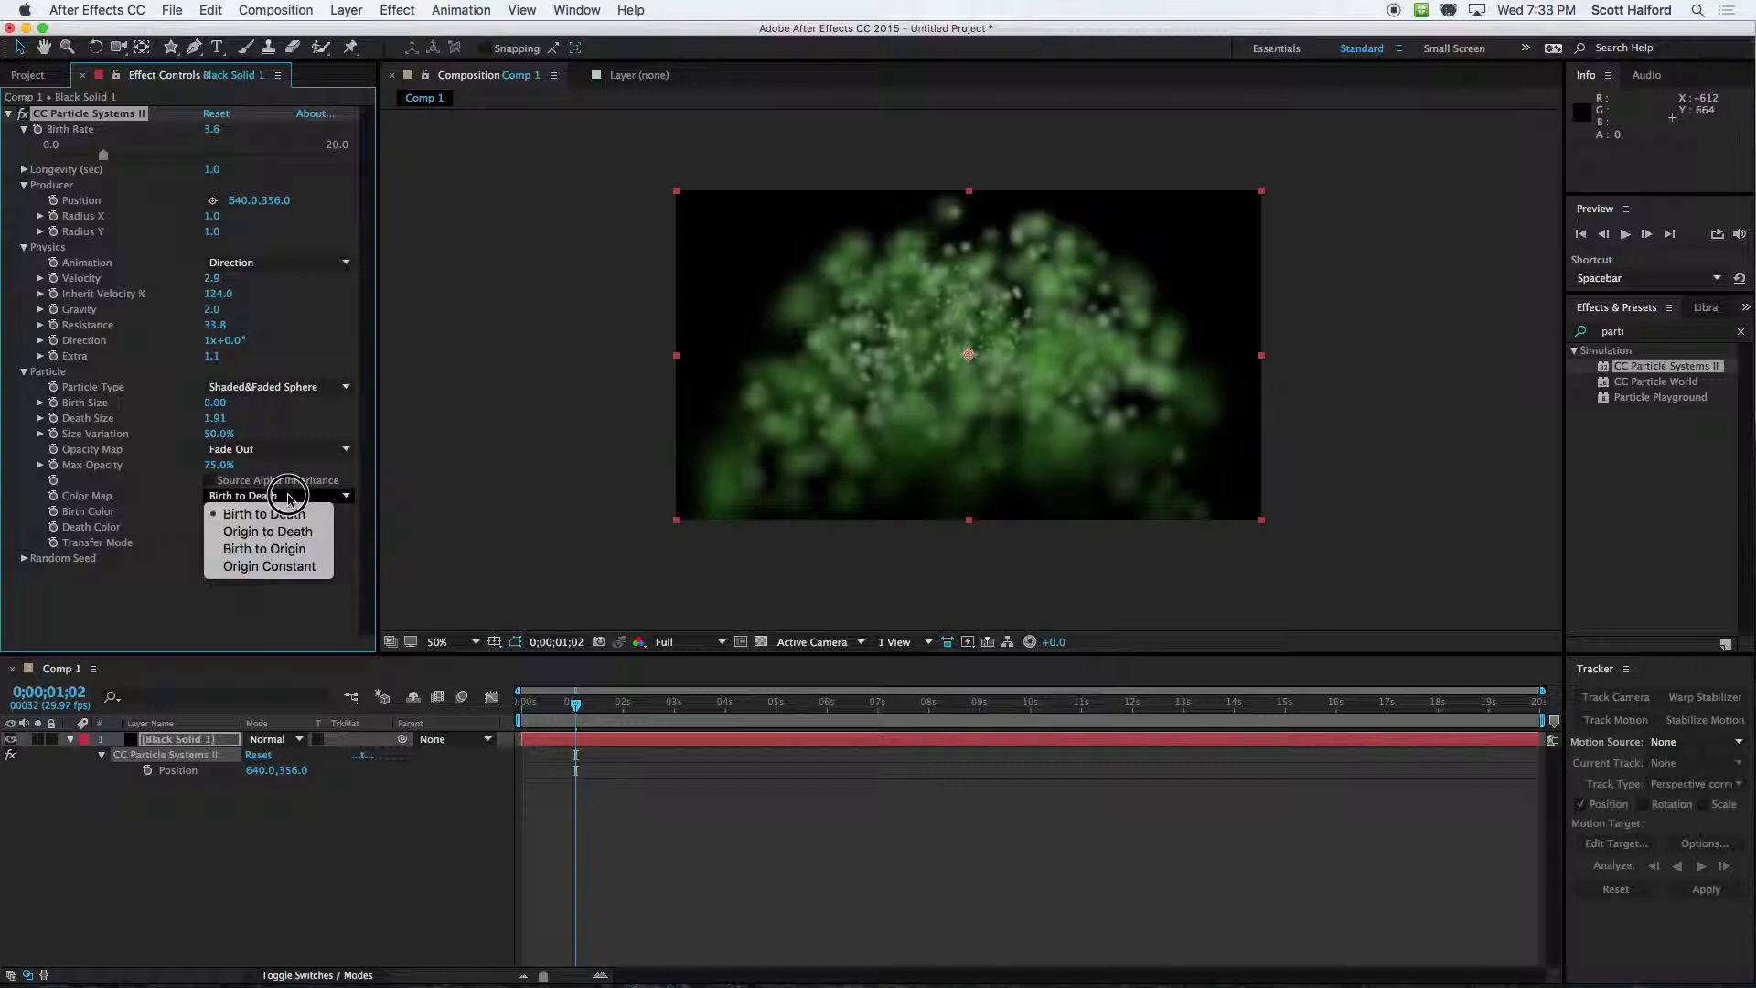
left_click(289, 531)
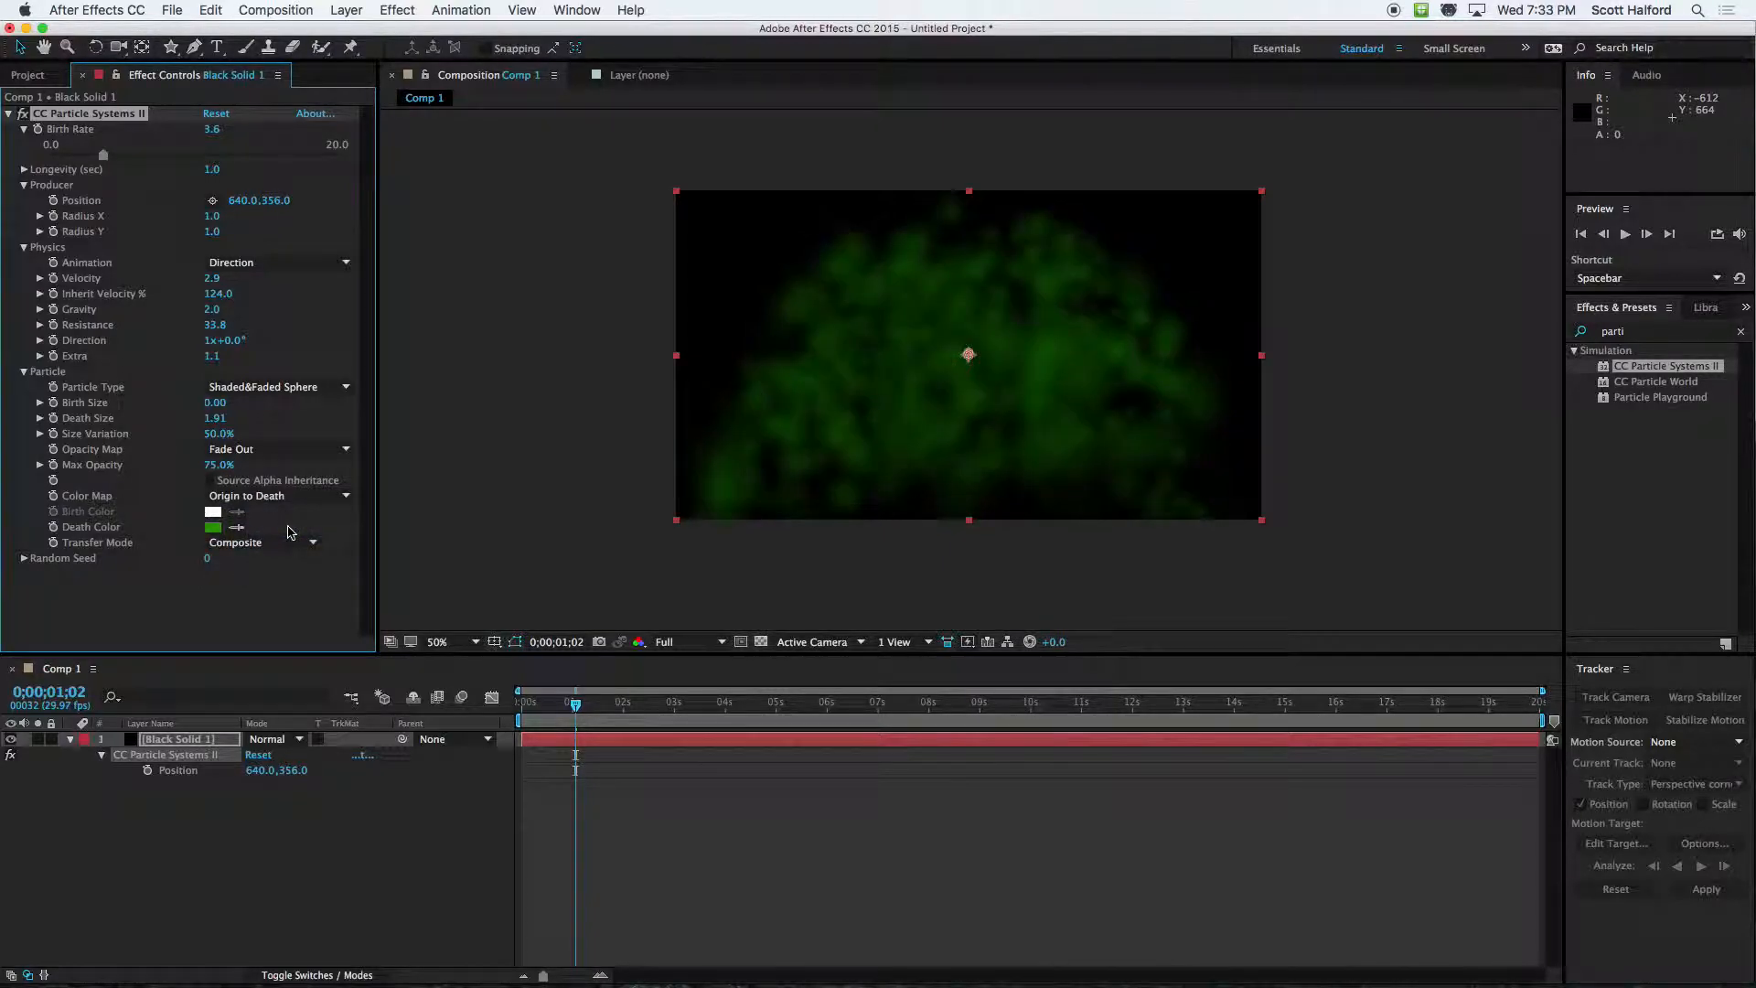
left_click(270, 497)
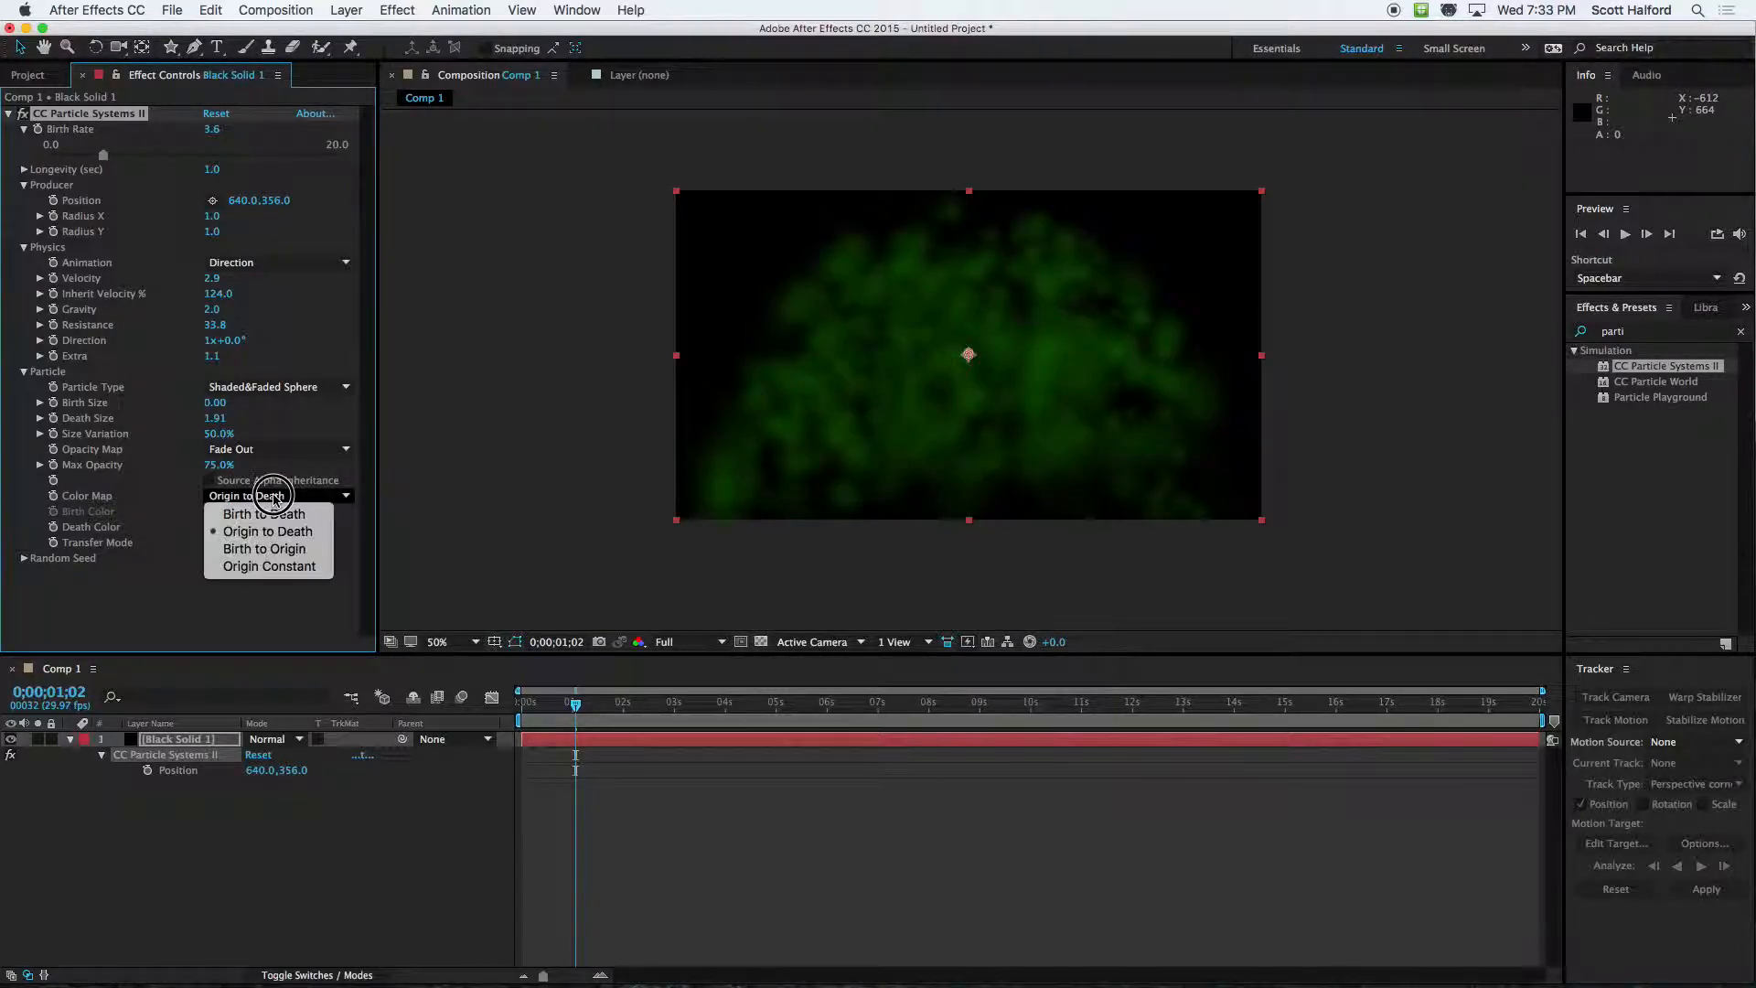
left_click(268, 549)
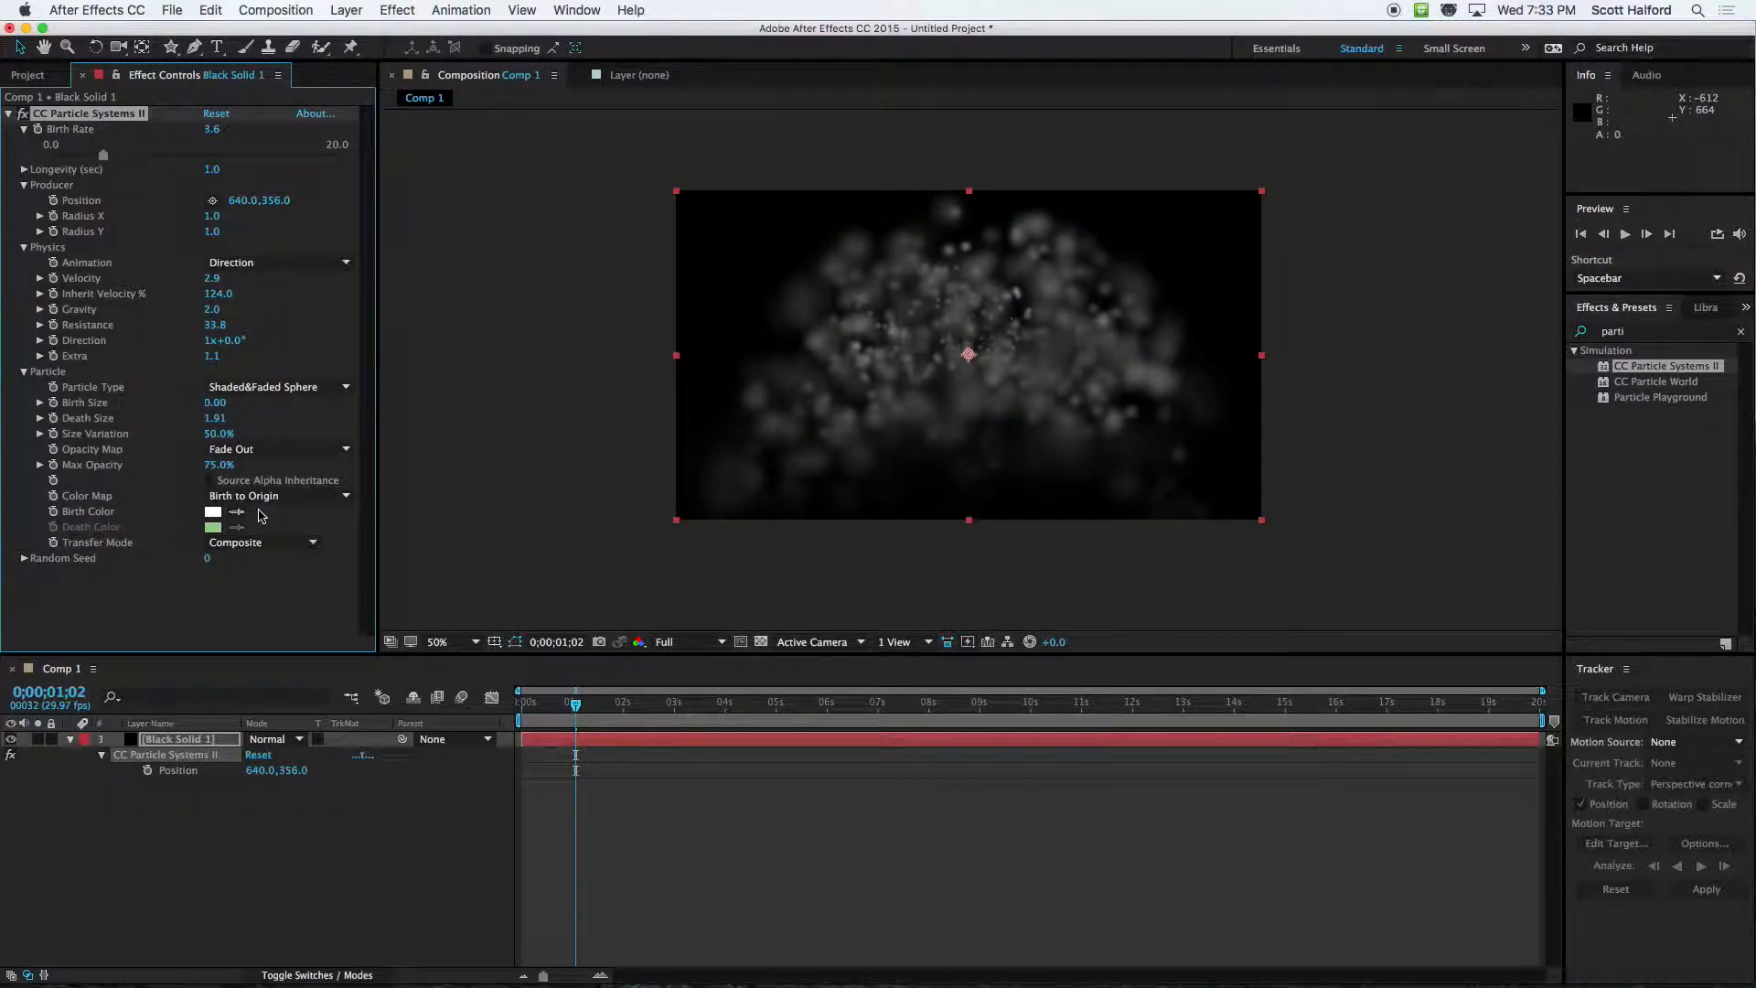
left_click(265, 497)
left_click(210, 618)
Try the Screen and Add transfer modes on the particles and preview the Add mode from the composition's start
left_click(237, 543)
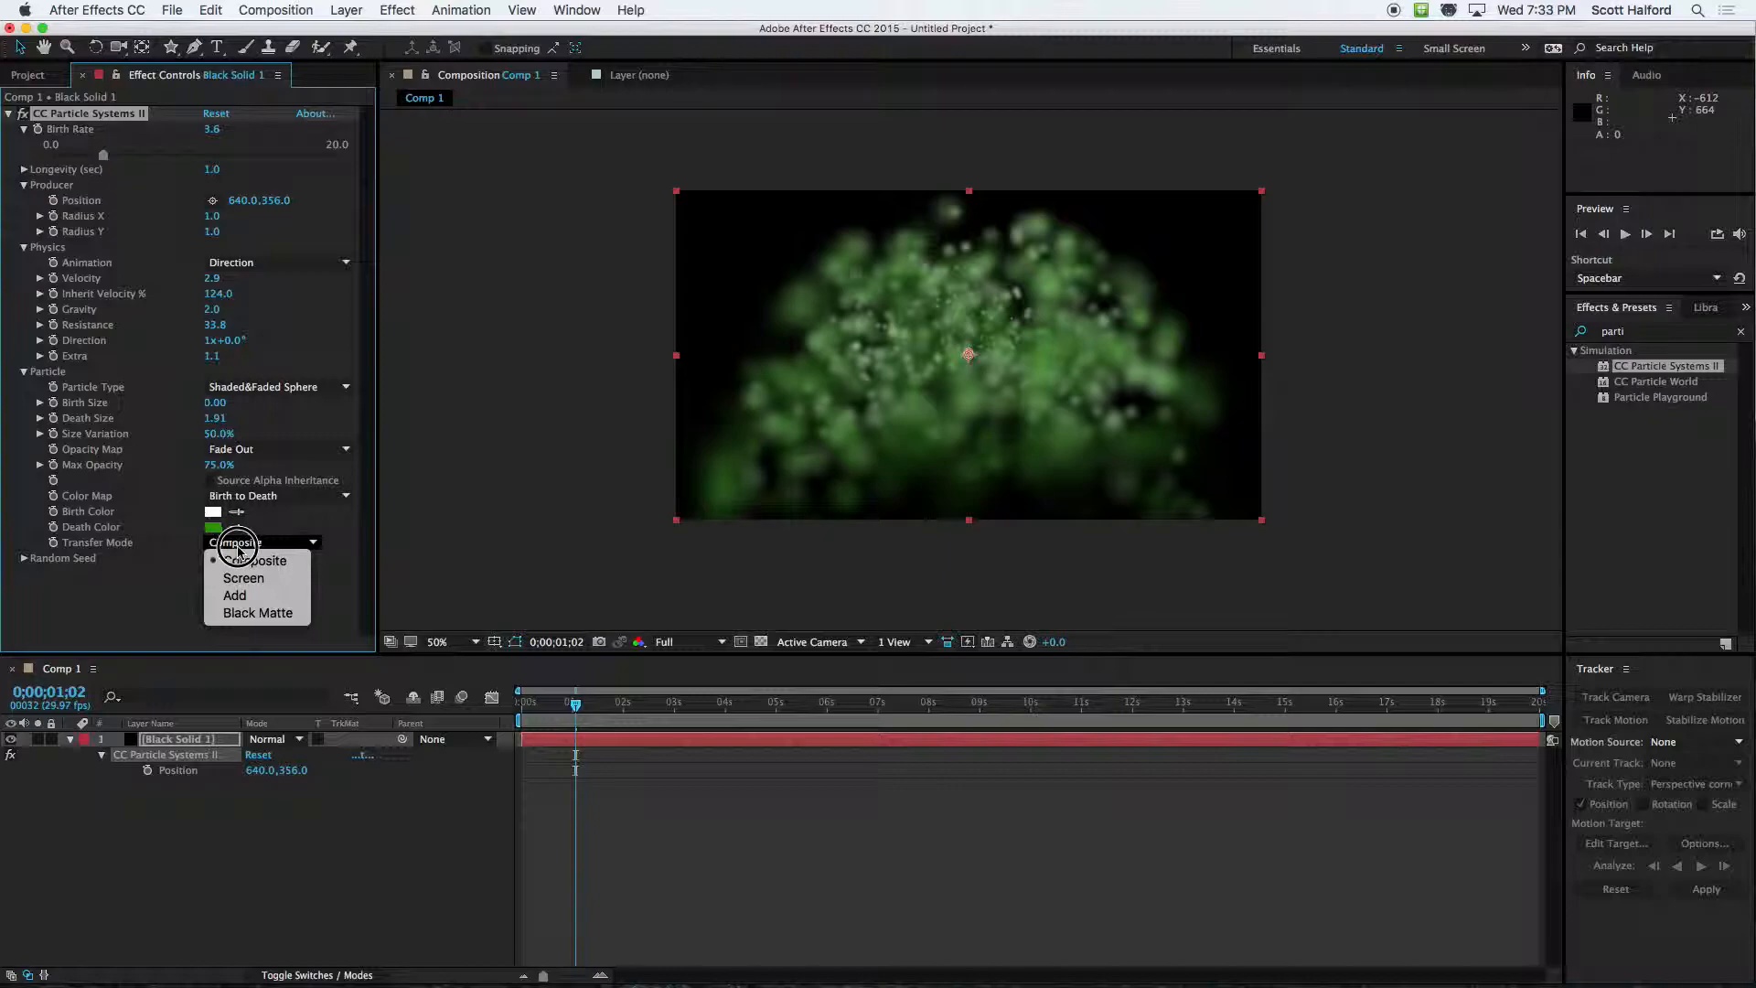
left_click(245, 546)
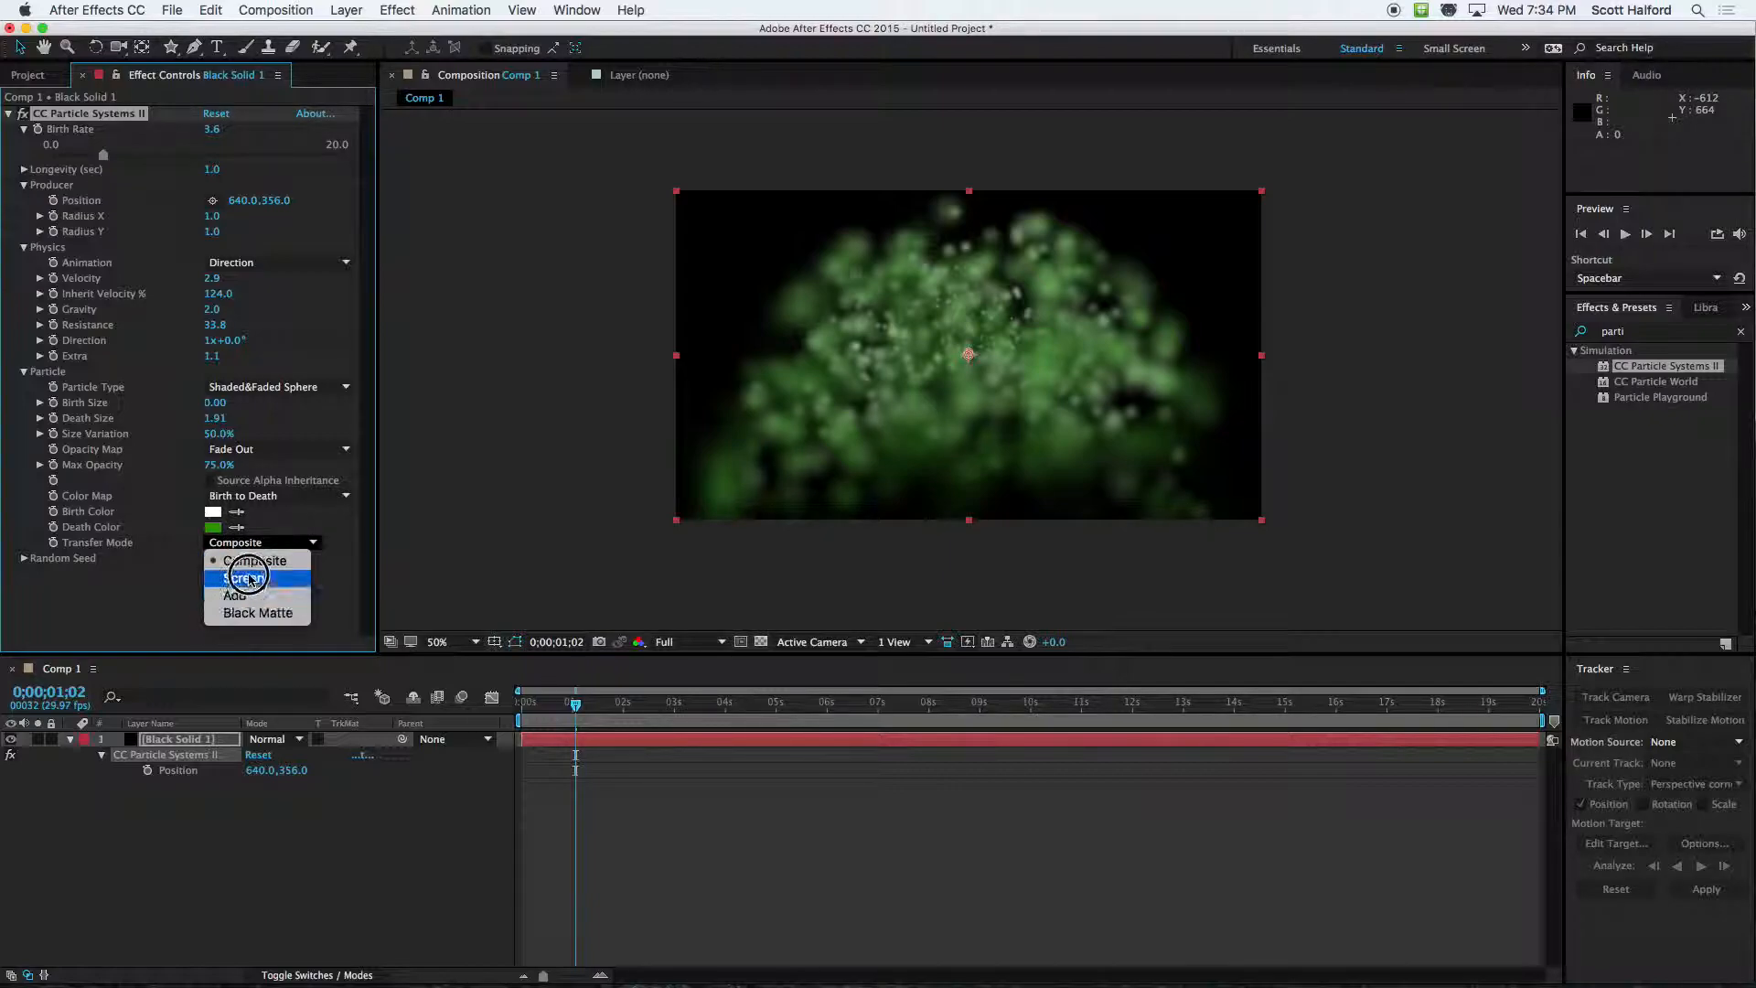
left_click(244, 581)
left_click(245, 543)
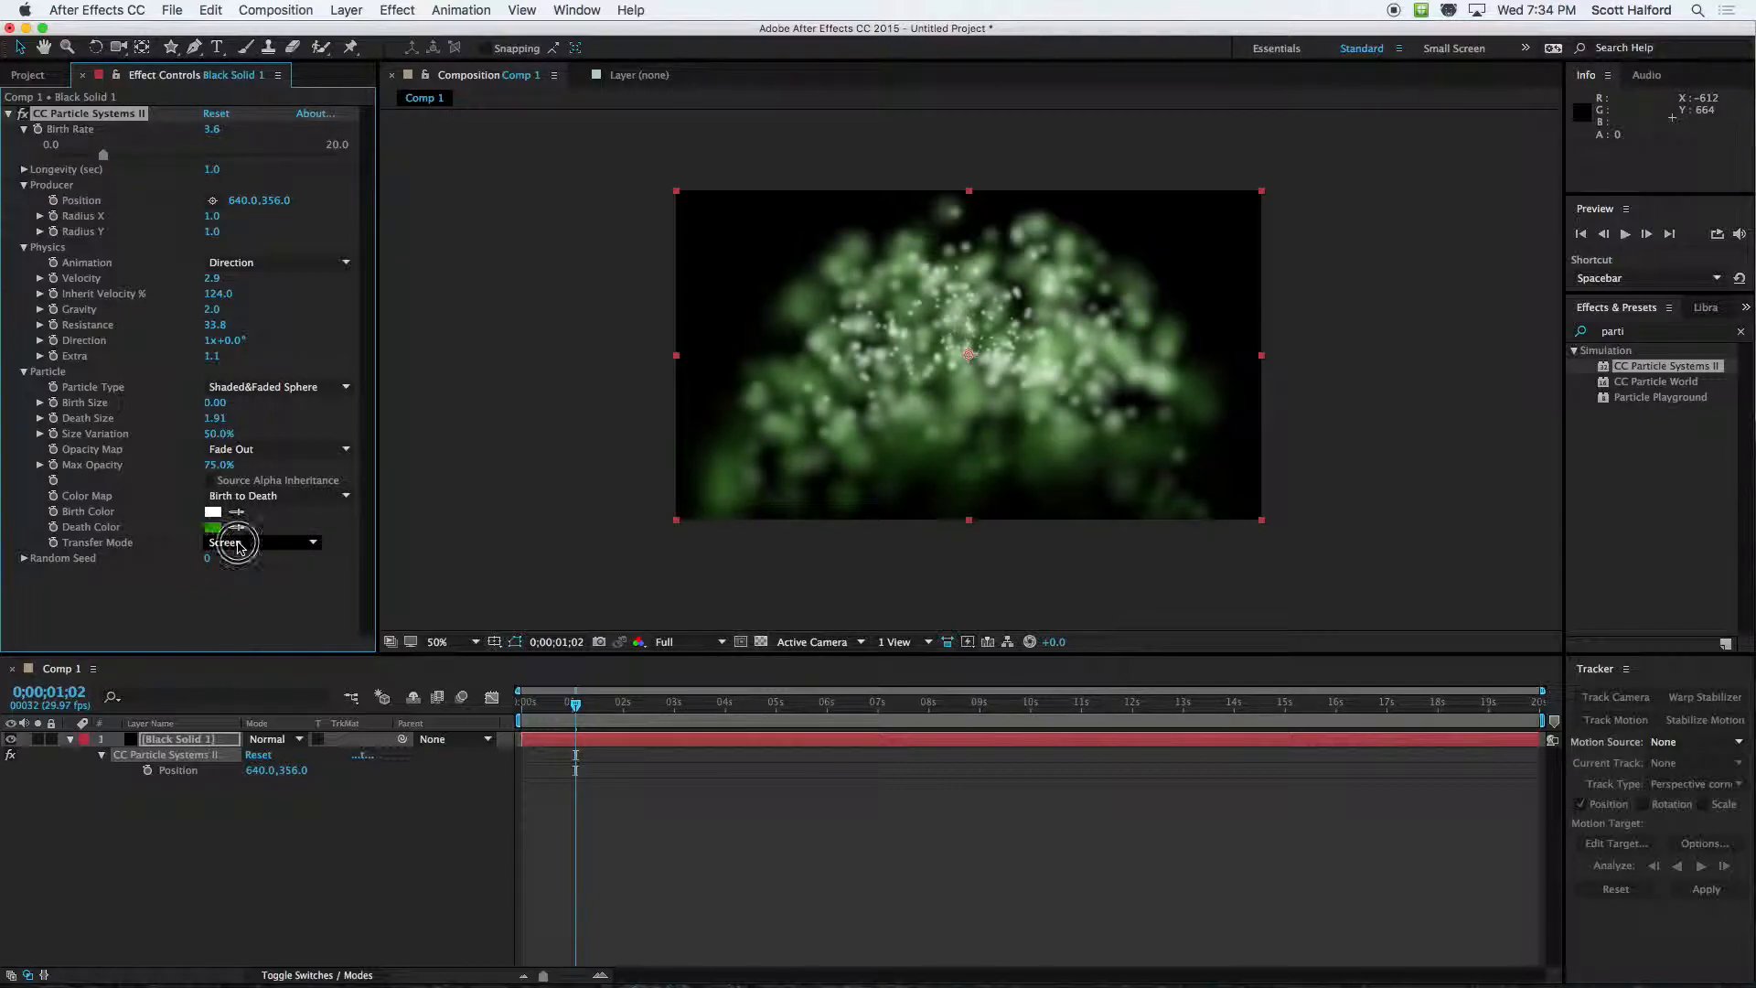
left_click(242, 603)
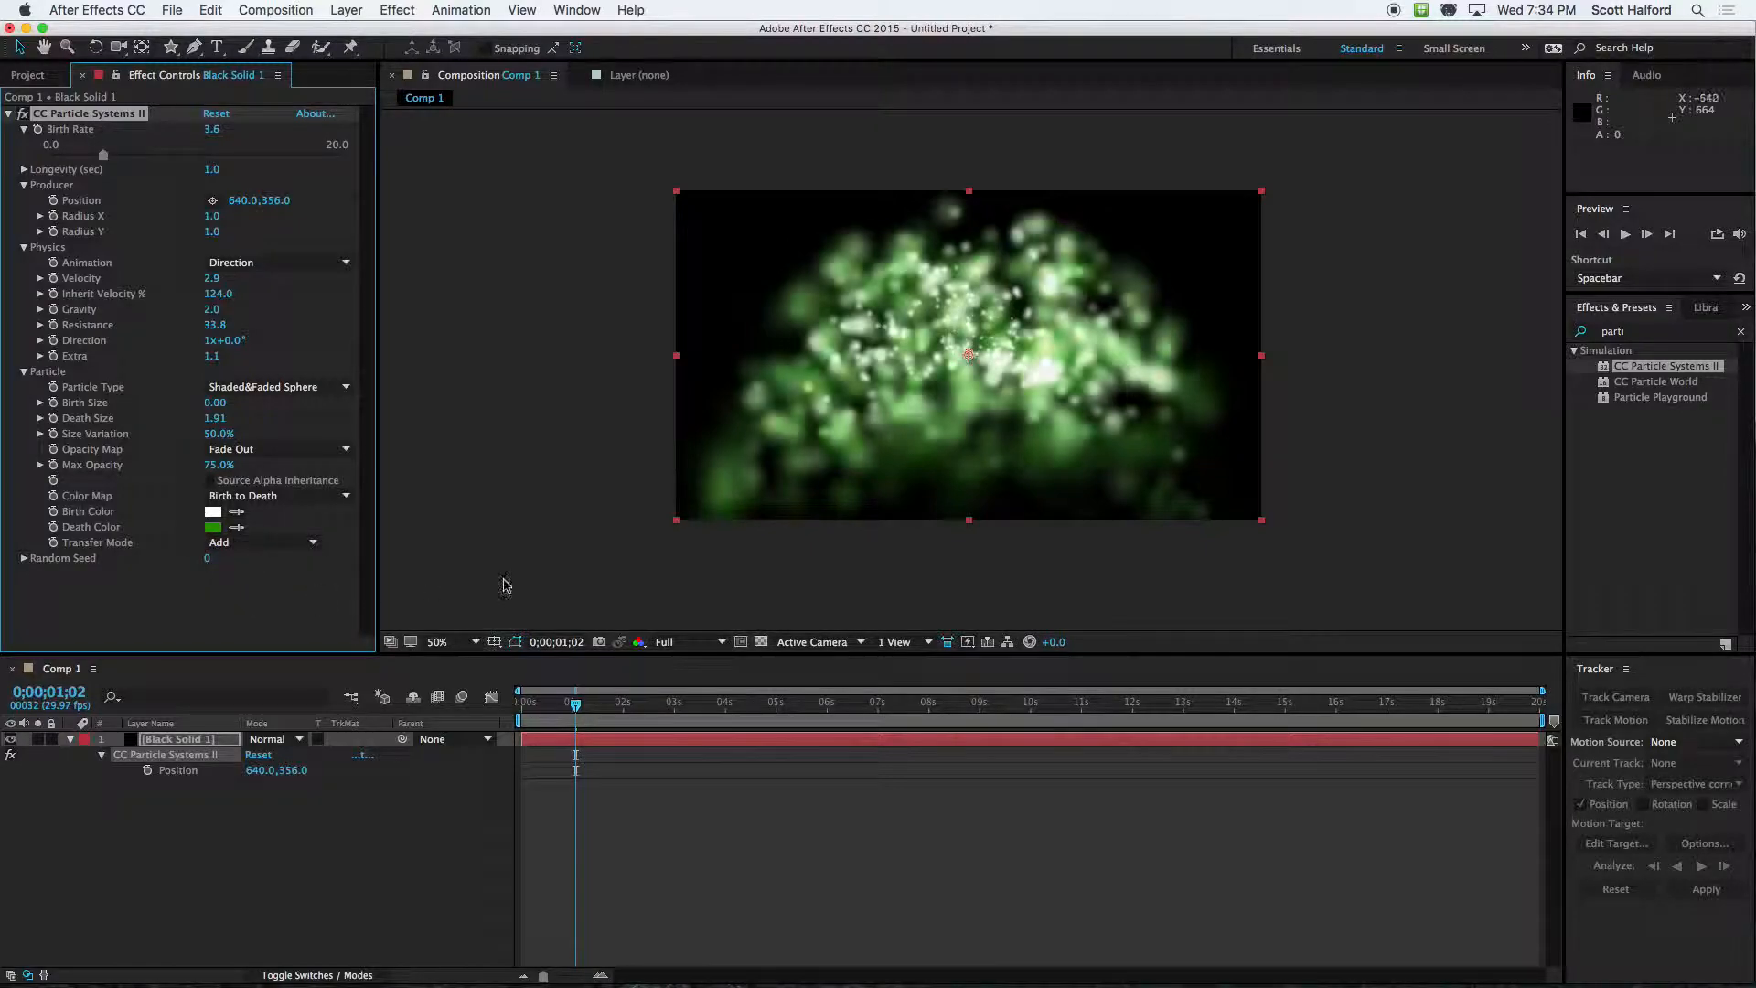
left_click_drag(575, 702, 521, 709)
key("space")
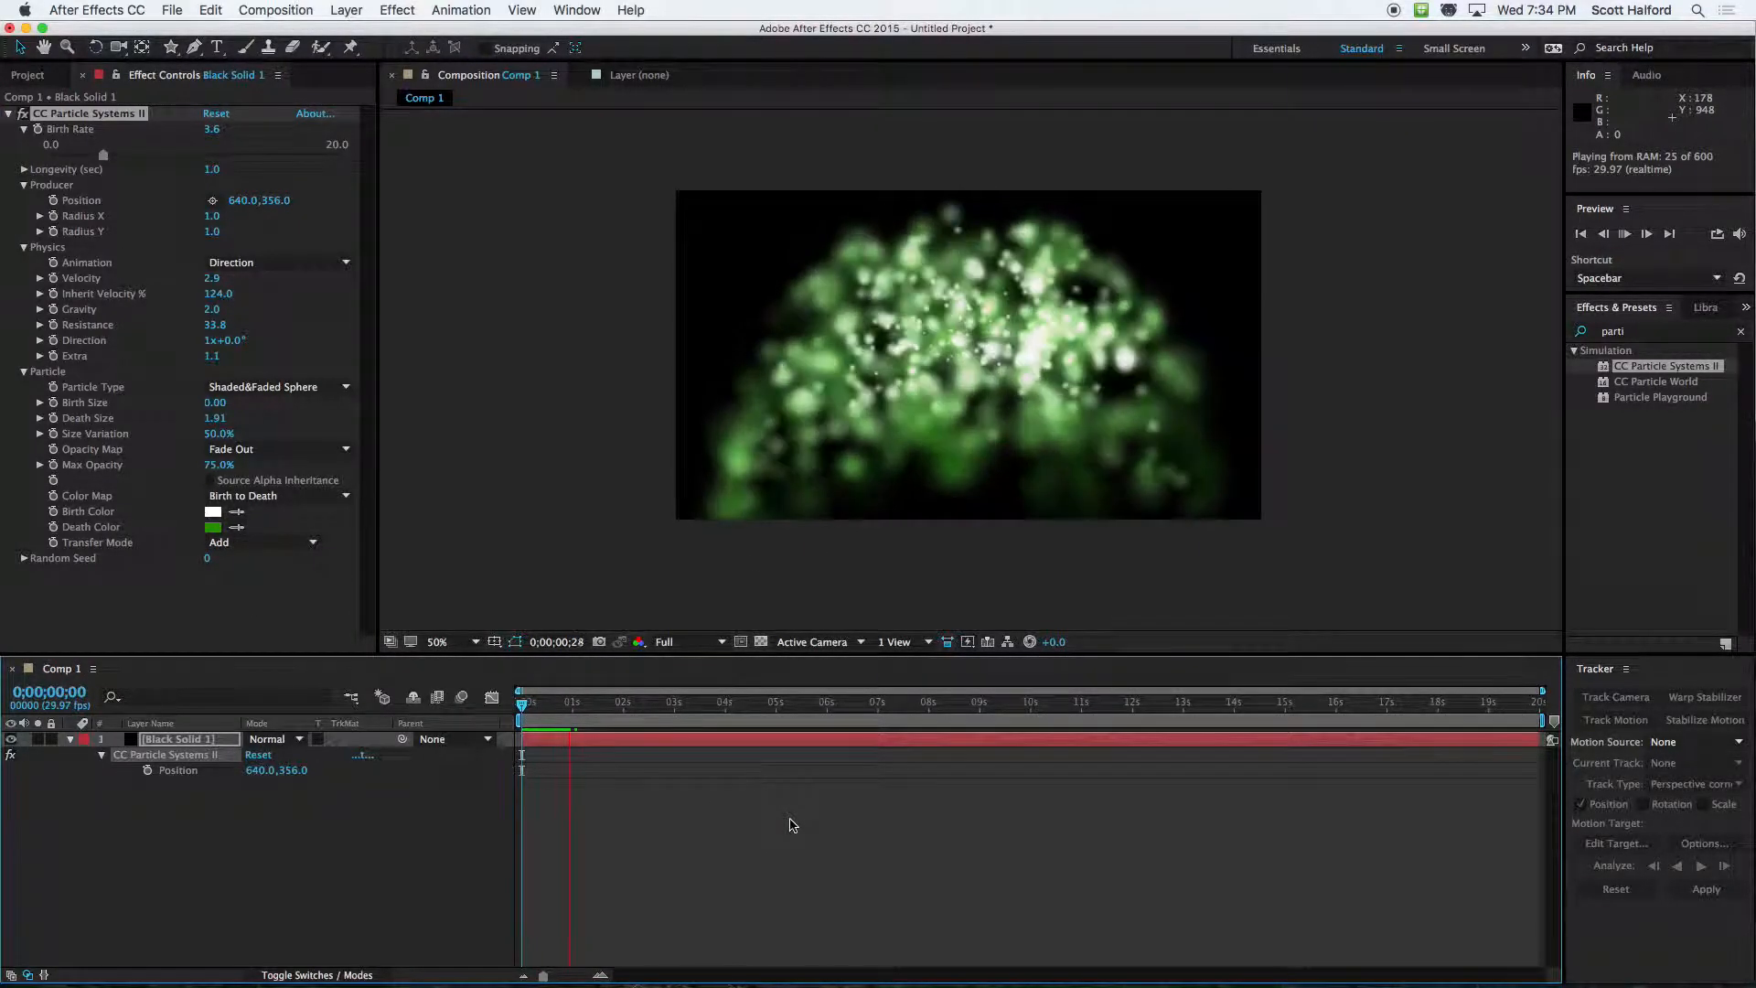
key("space")
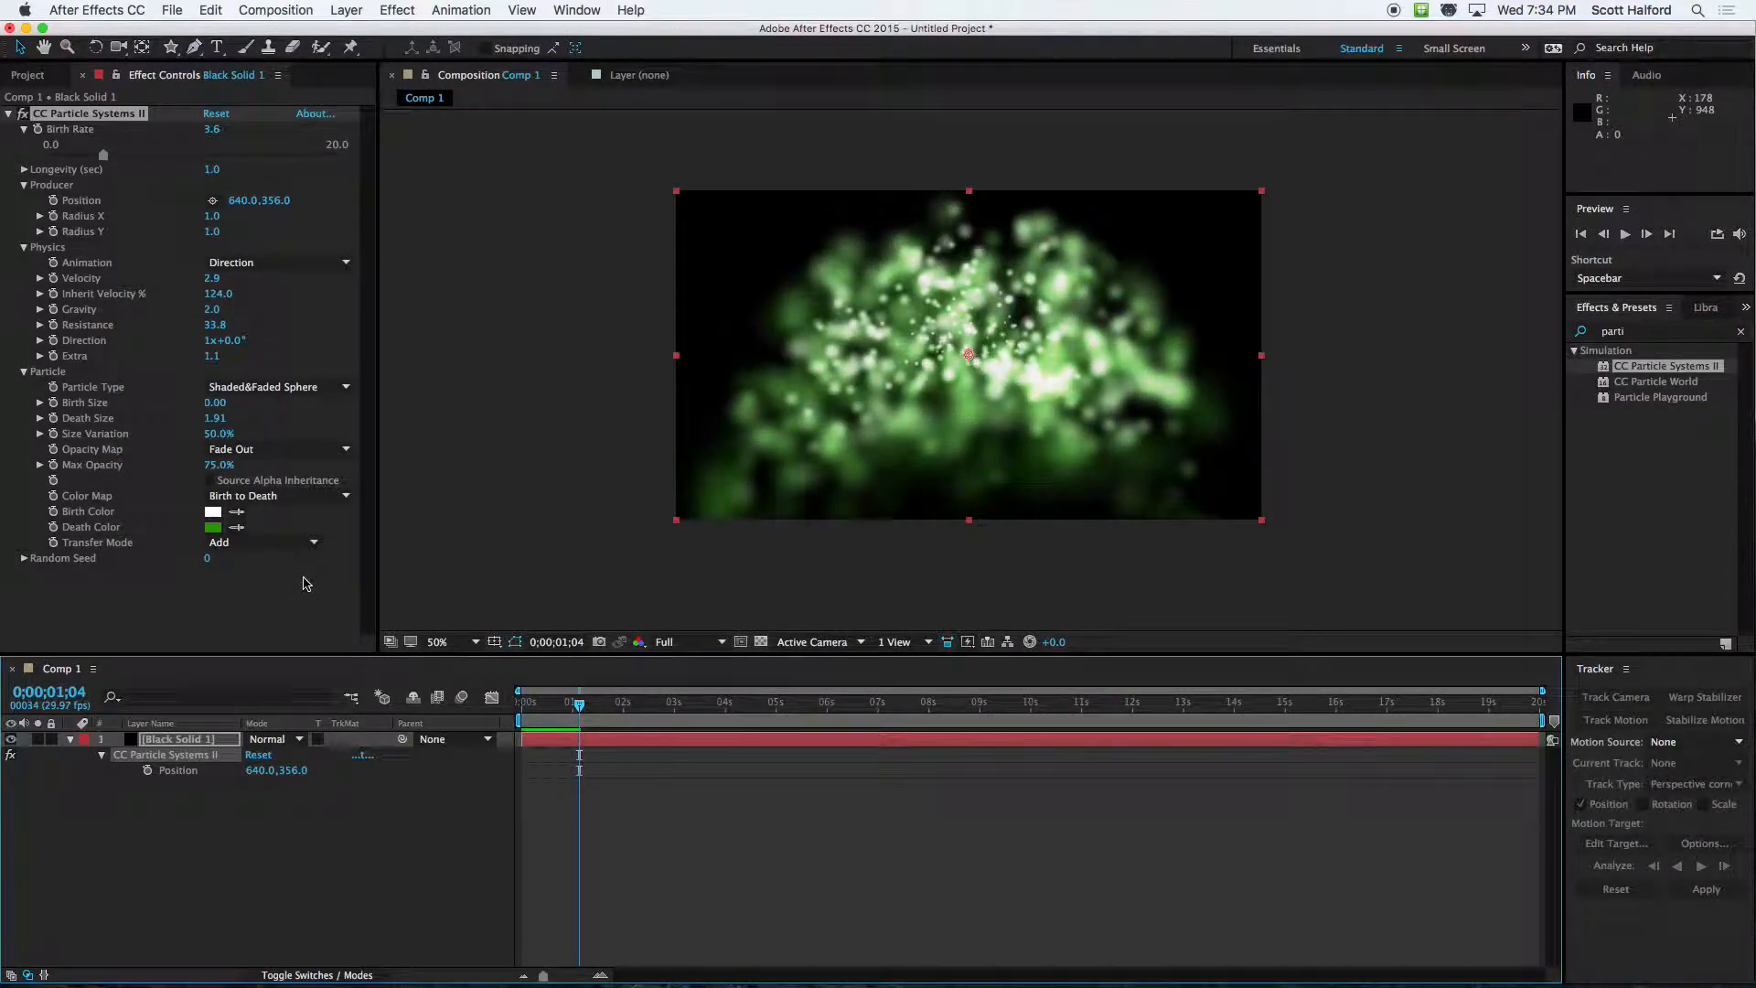
Reduce the Extra value in Physics to 0.2 and set the particles' Transfer Mode to Screen
left_click_drag(213, 365, 141, 375)
left_click(220, 542)
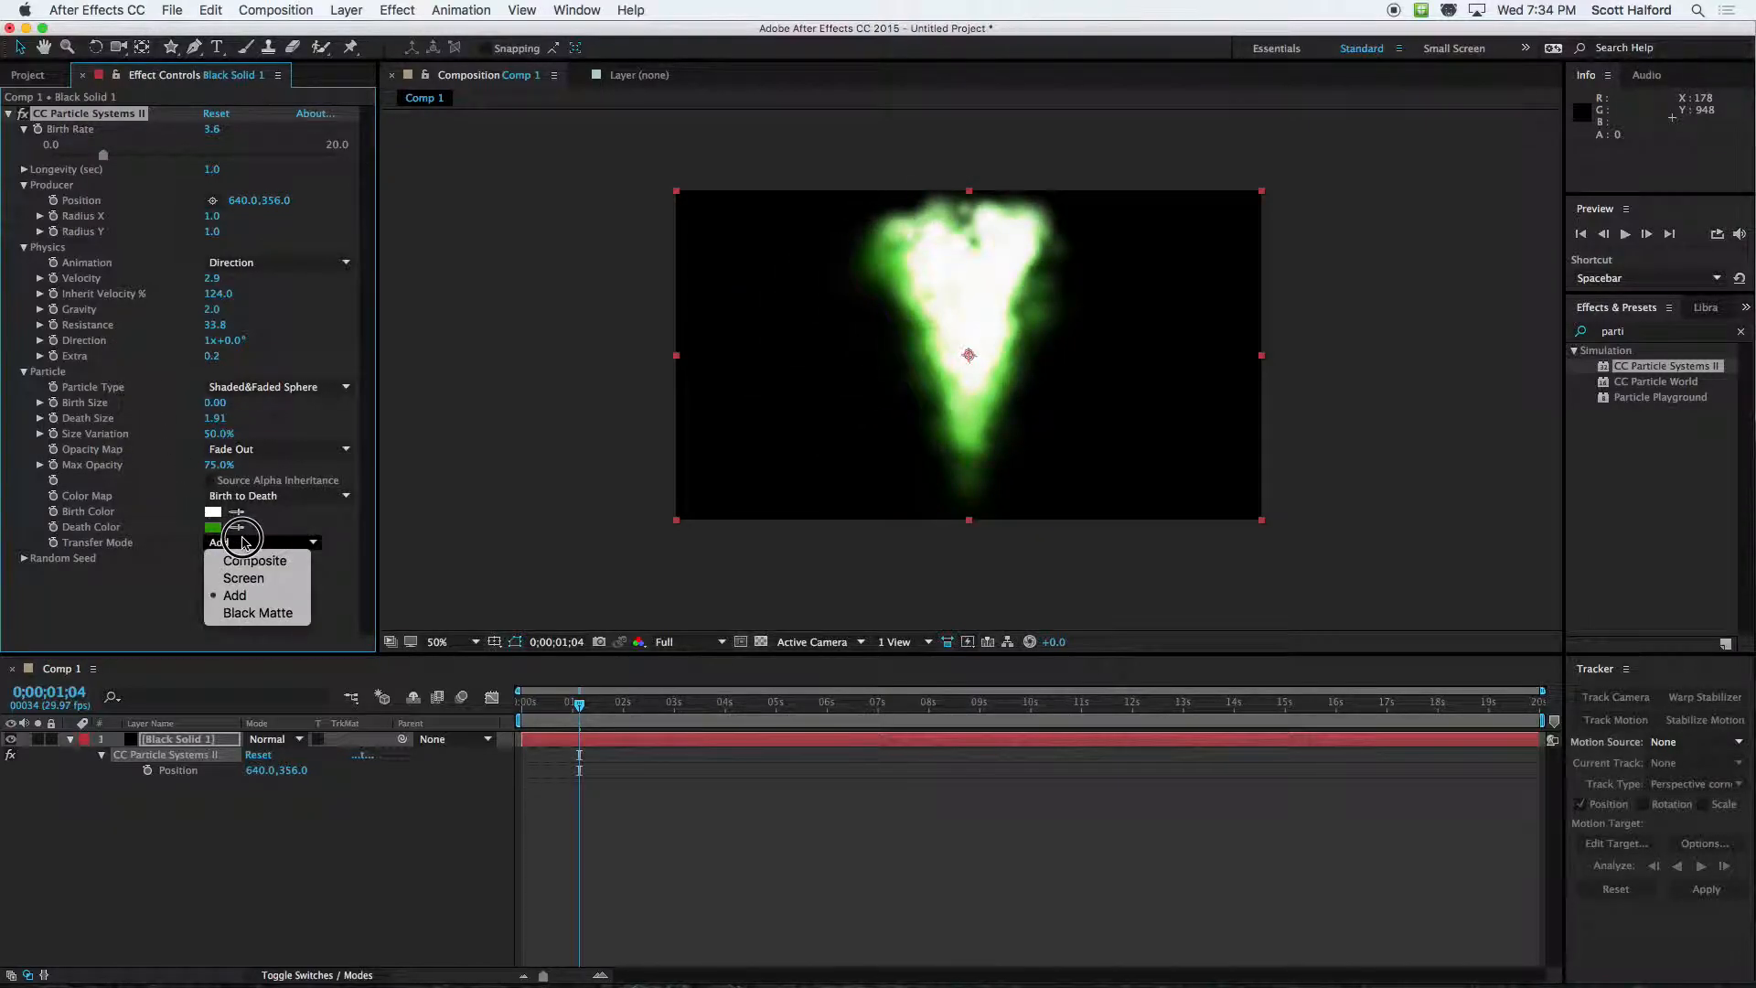
left_click(254, 579)
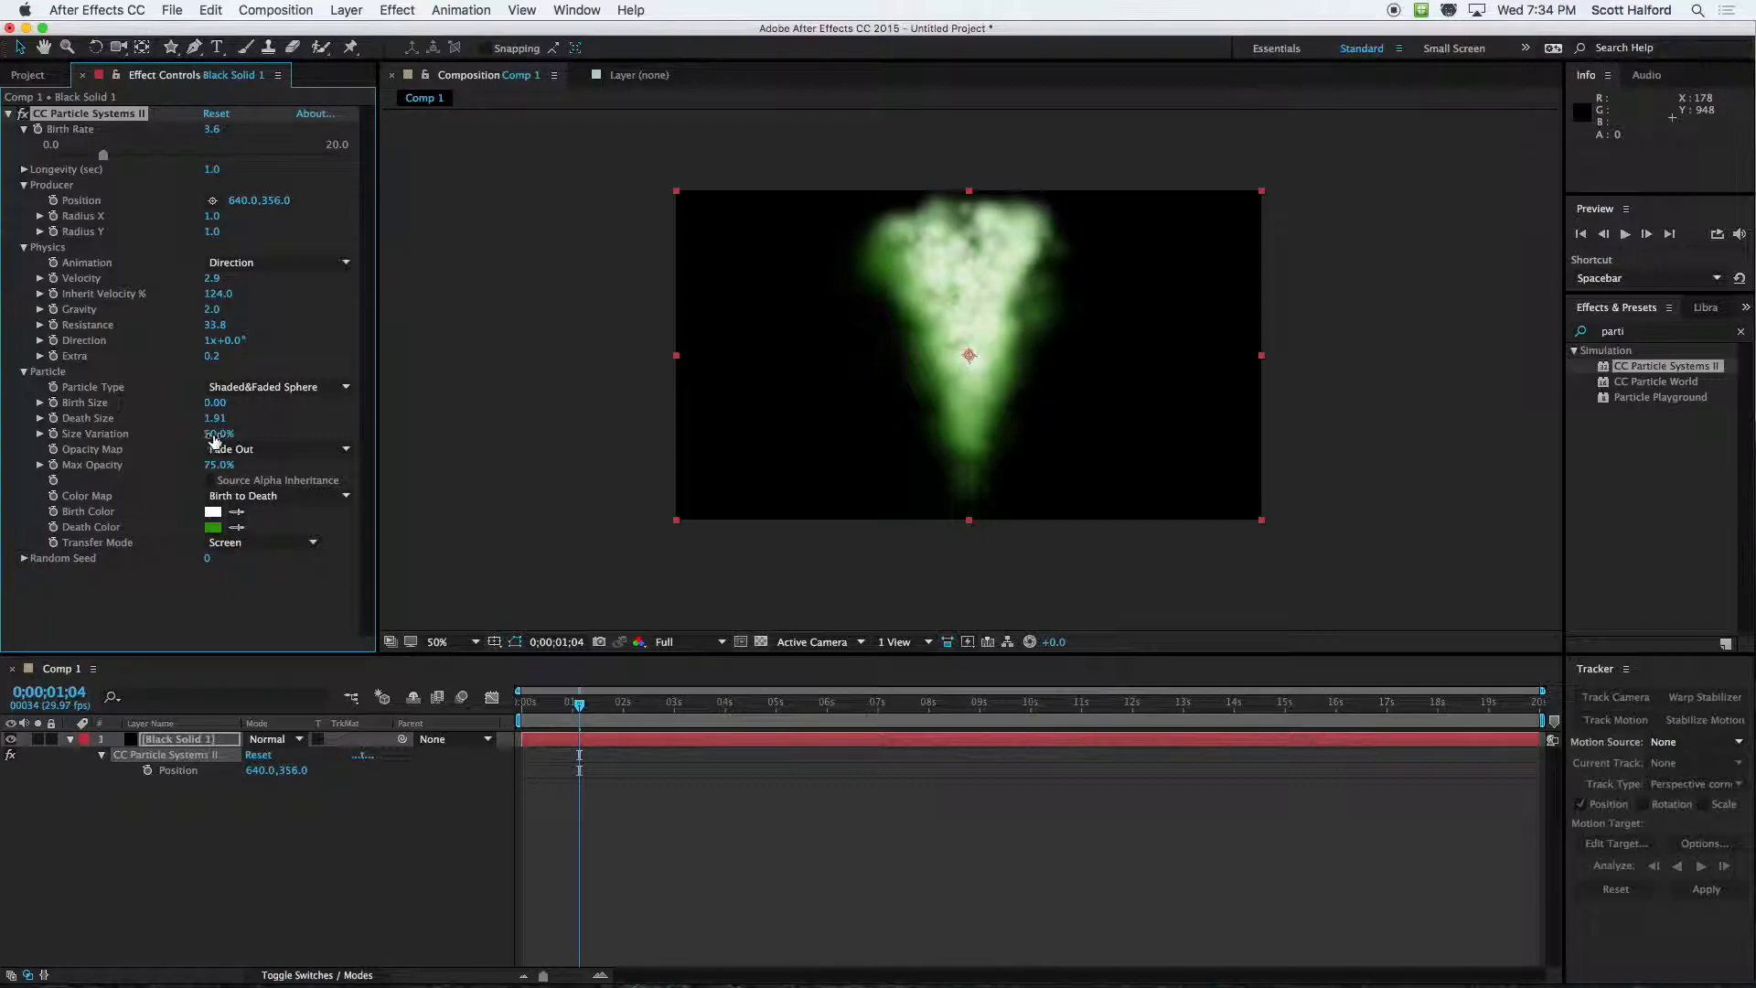
Set the particles' Size Variation to 100% and their Death Size to 0.86
left_click_drag(217, 436, 376, 436)
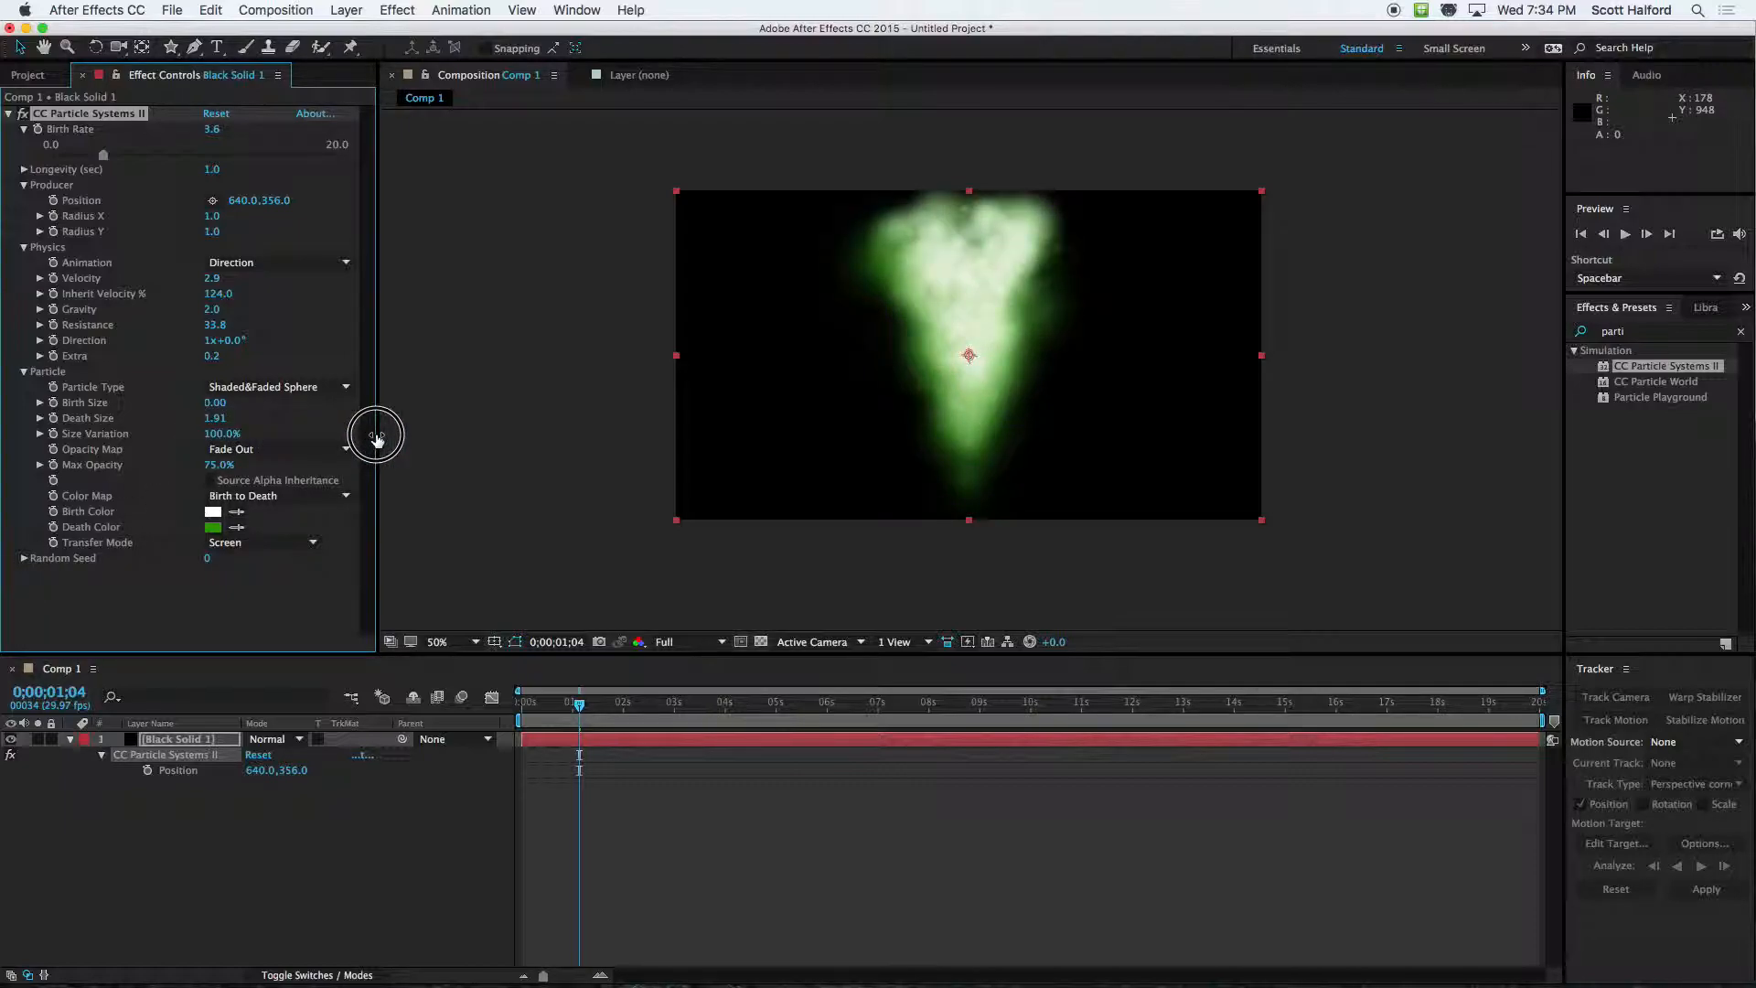
left_click_drag(213, 423, 331, 435)
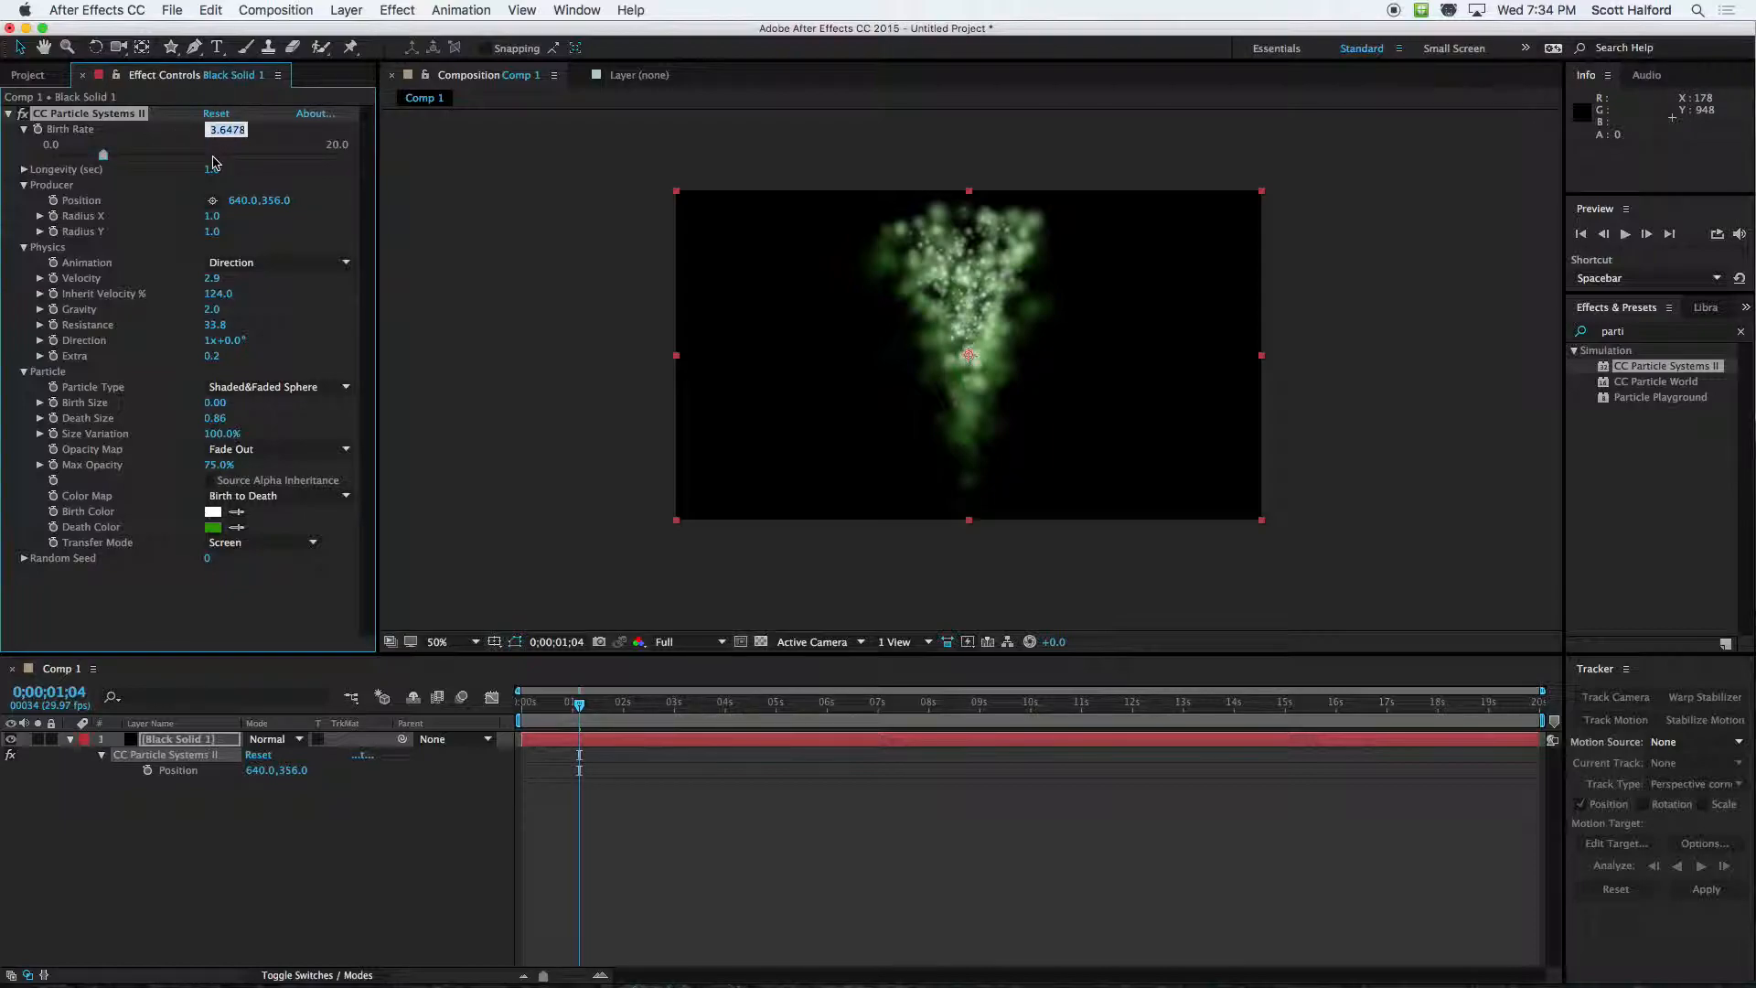
Set the Birth Rate to 1.0 and preview the sparser particles from the composition's start
key("Return")
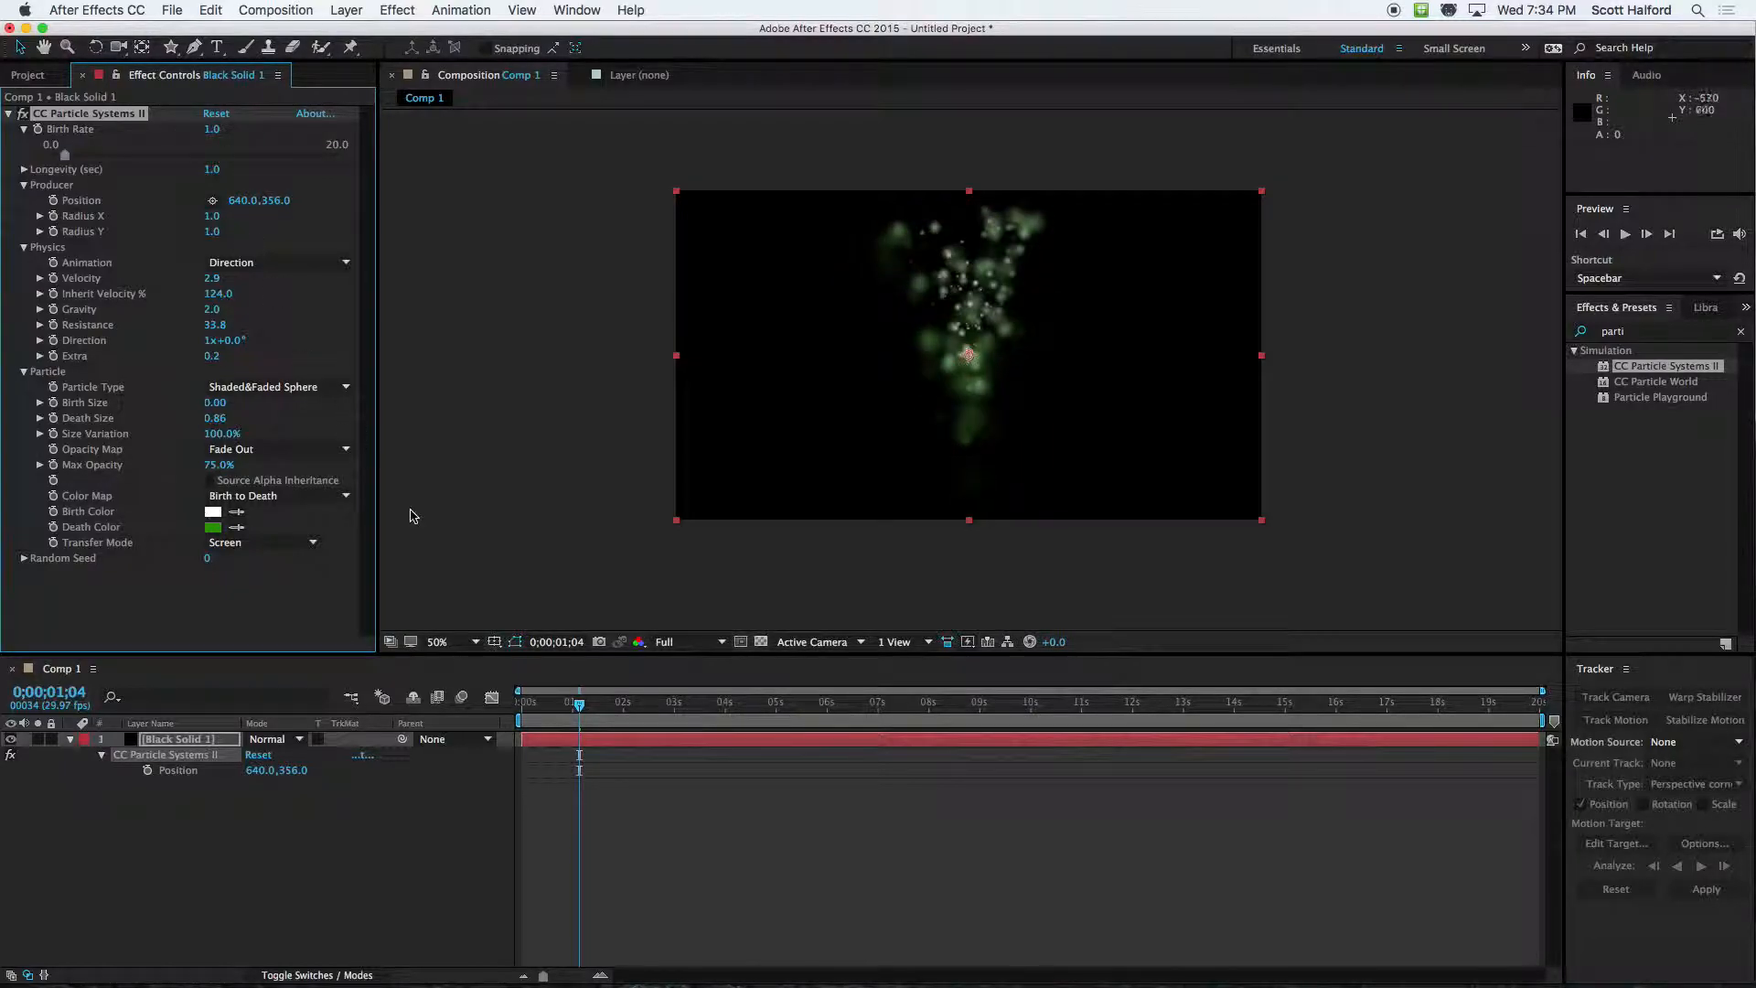
left_click_drag(541, 705, 484, 700)
key("space")
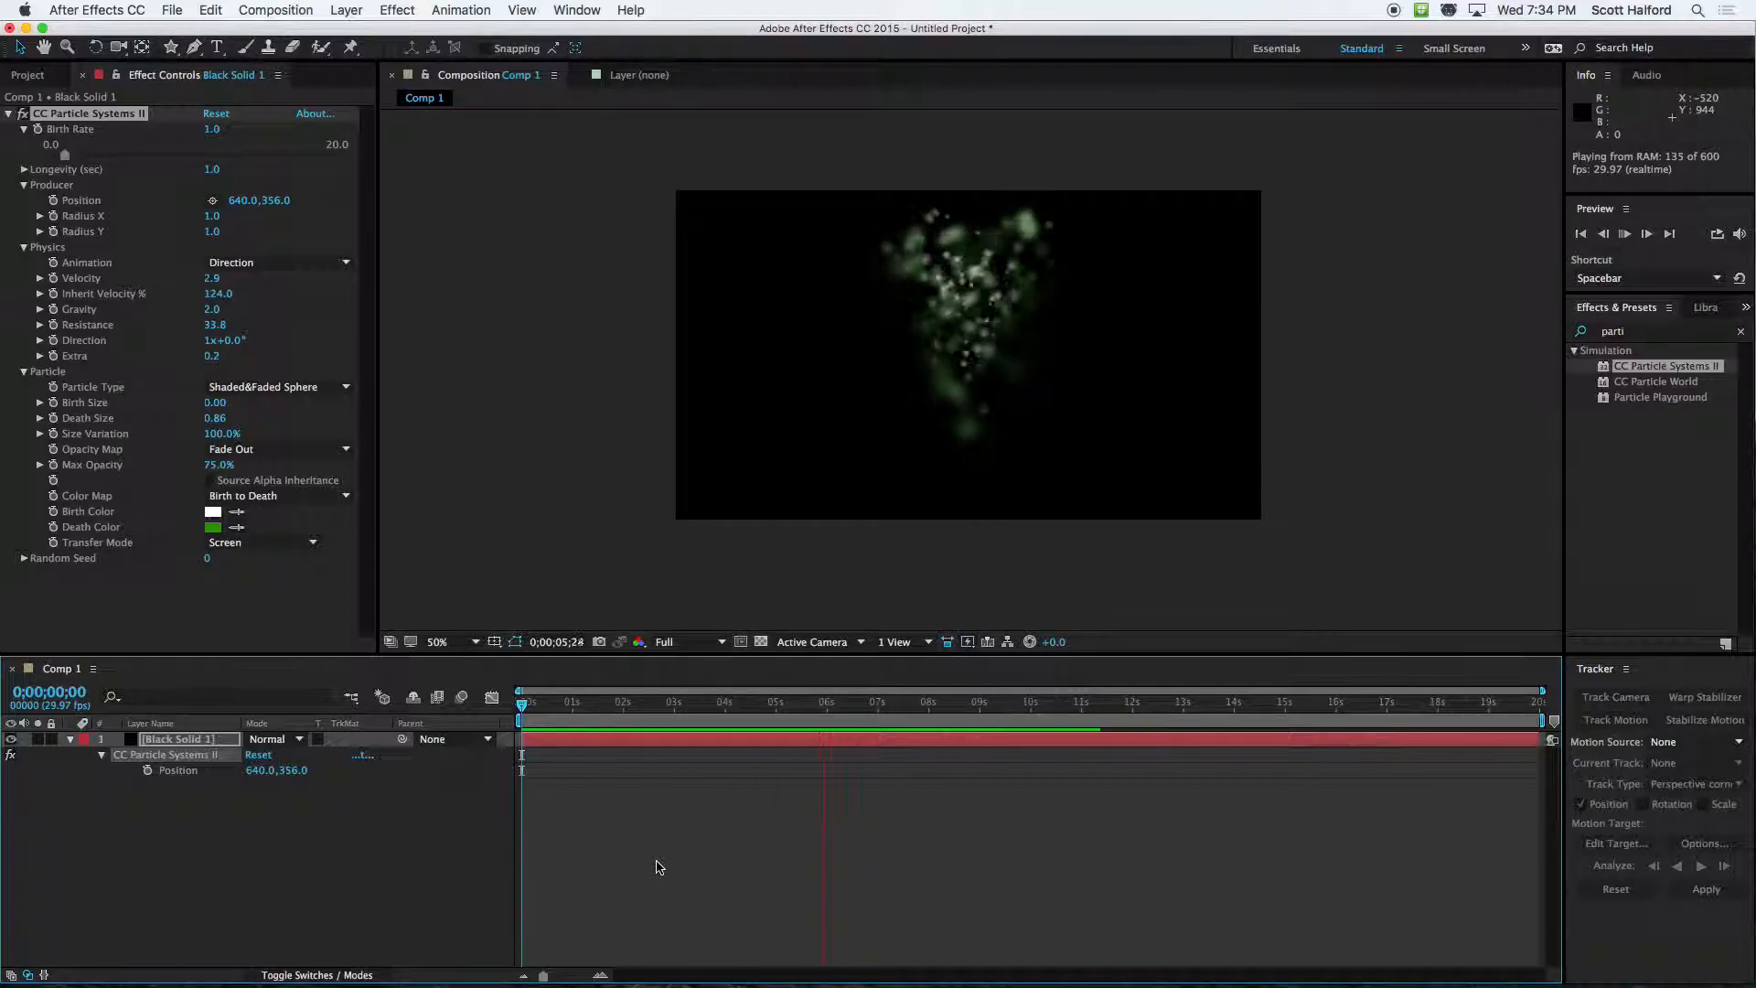
key("space")
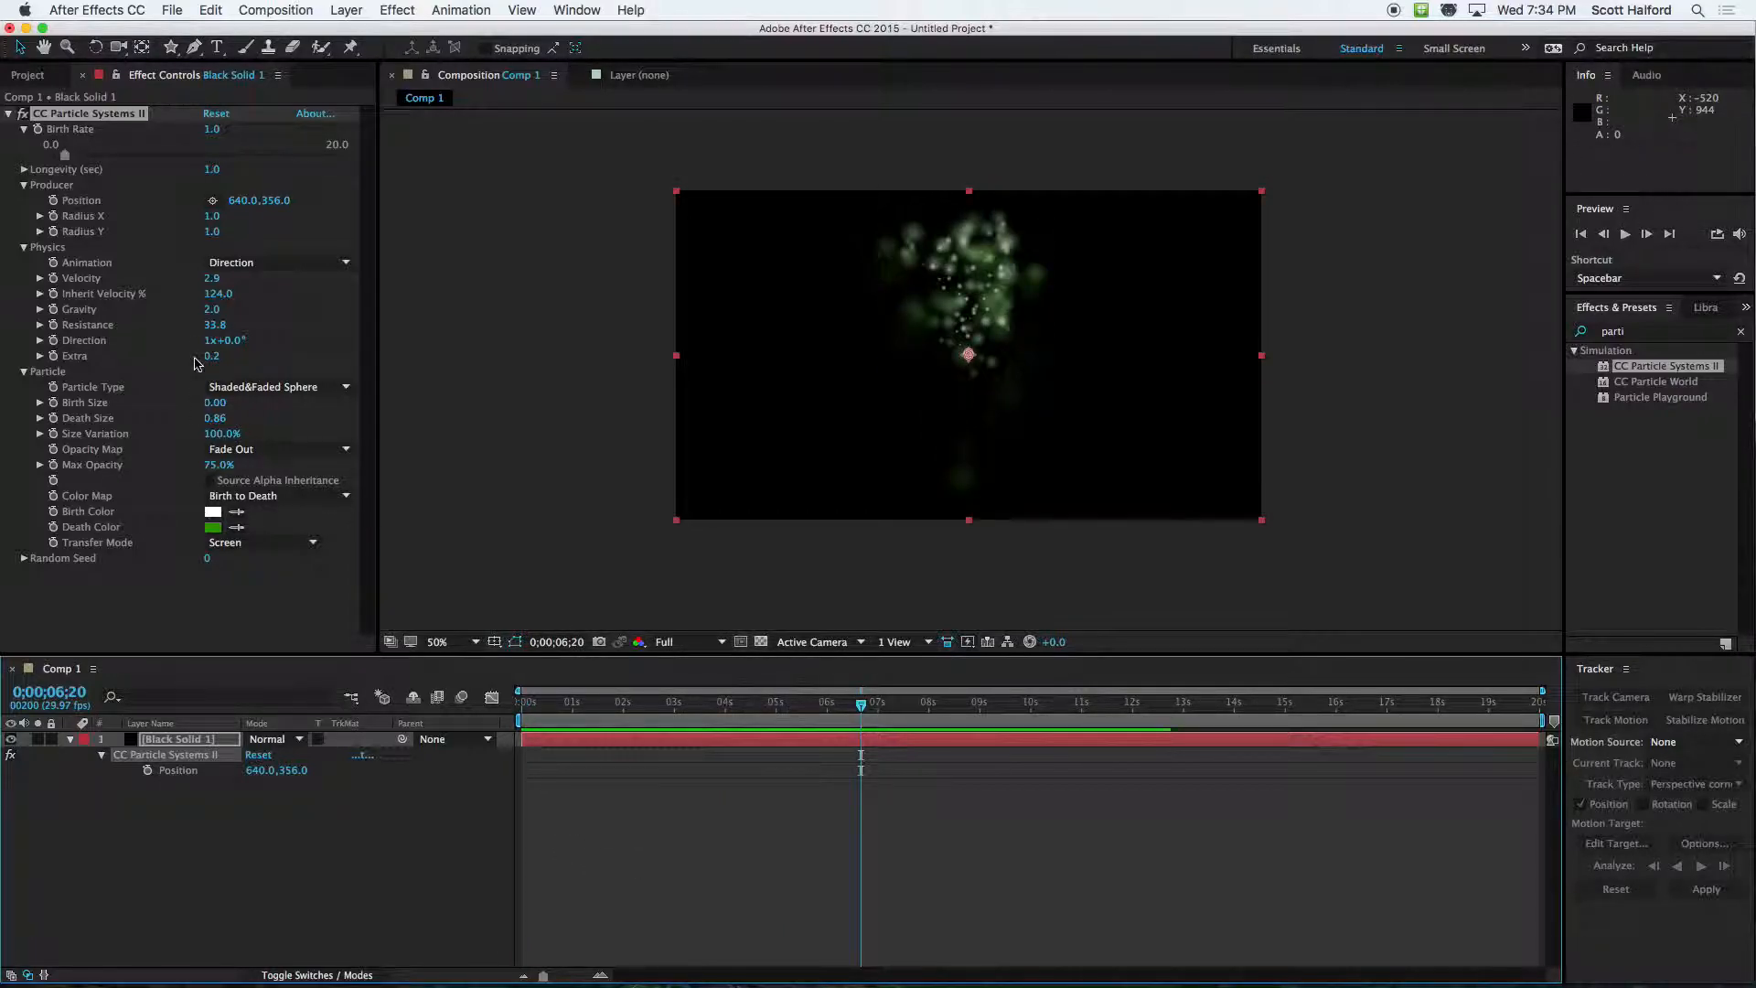
Set the Gravity in Physics to 0 and preview the particles from the composition's start
left_click(209, 309)
type("2")
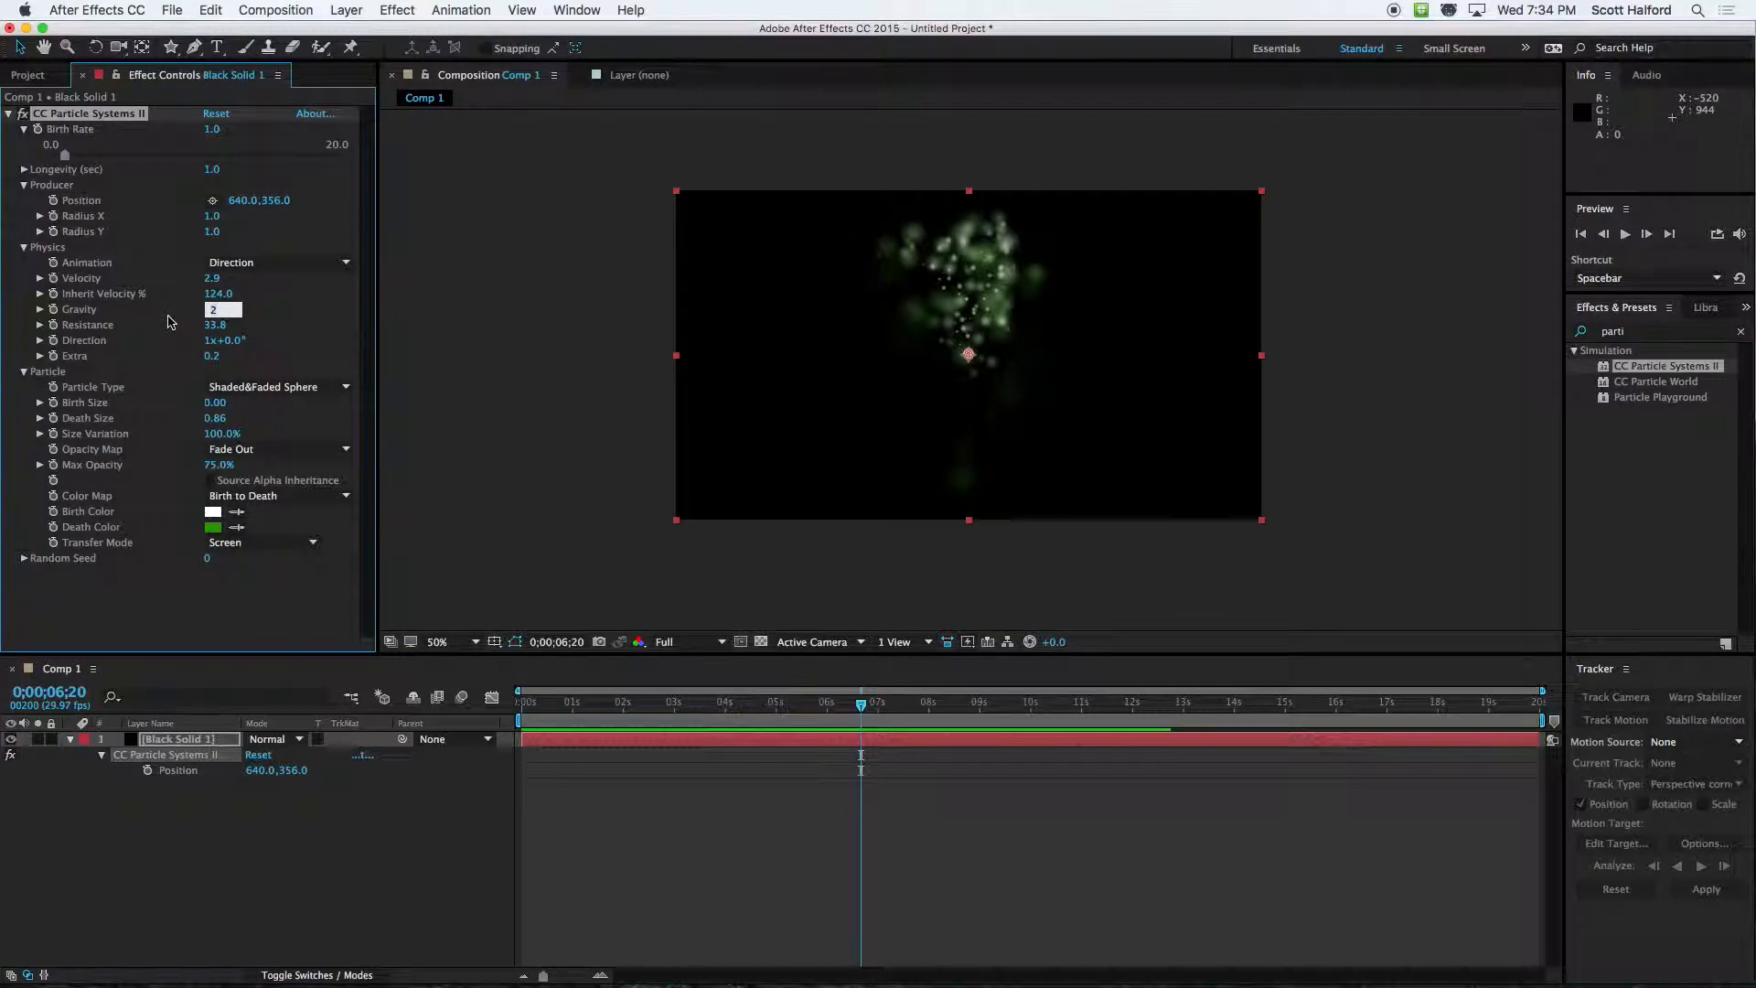
key("Return")
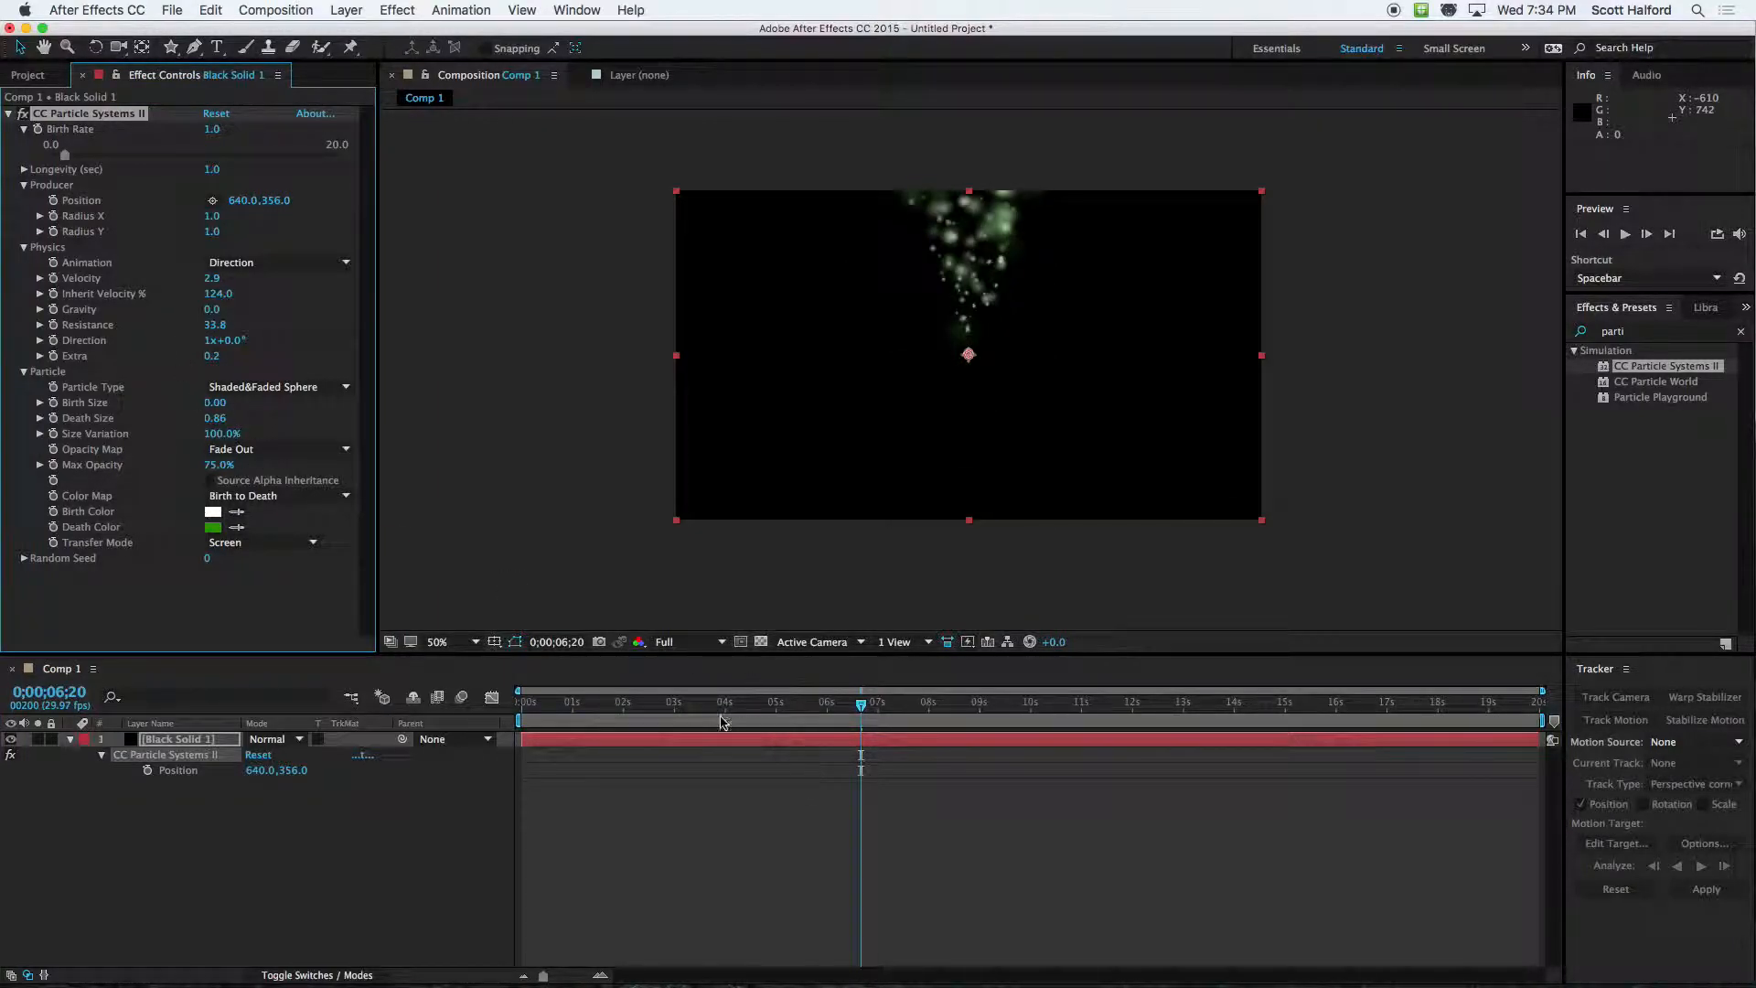
left_click_drag(647, 709, 498, 710)
key("space")
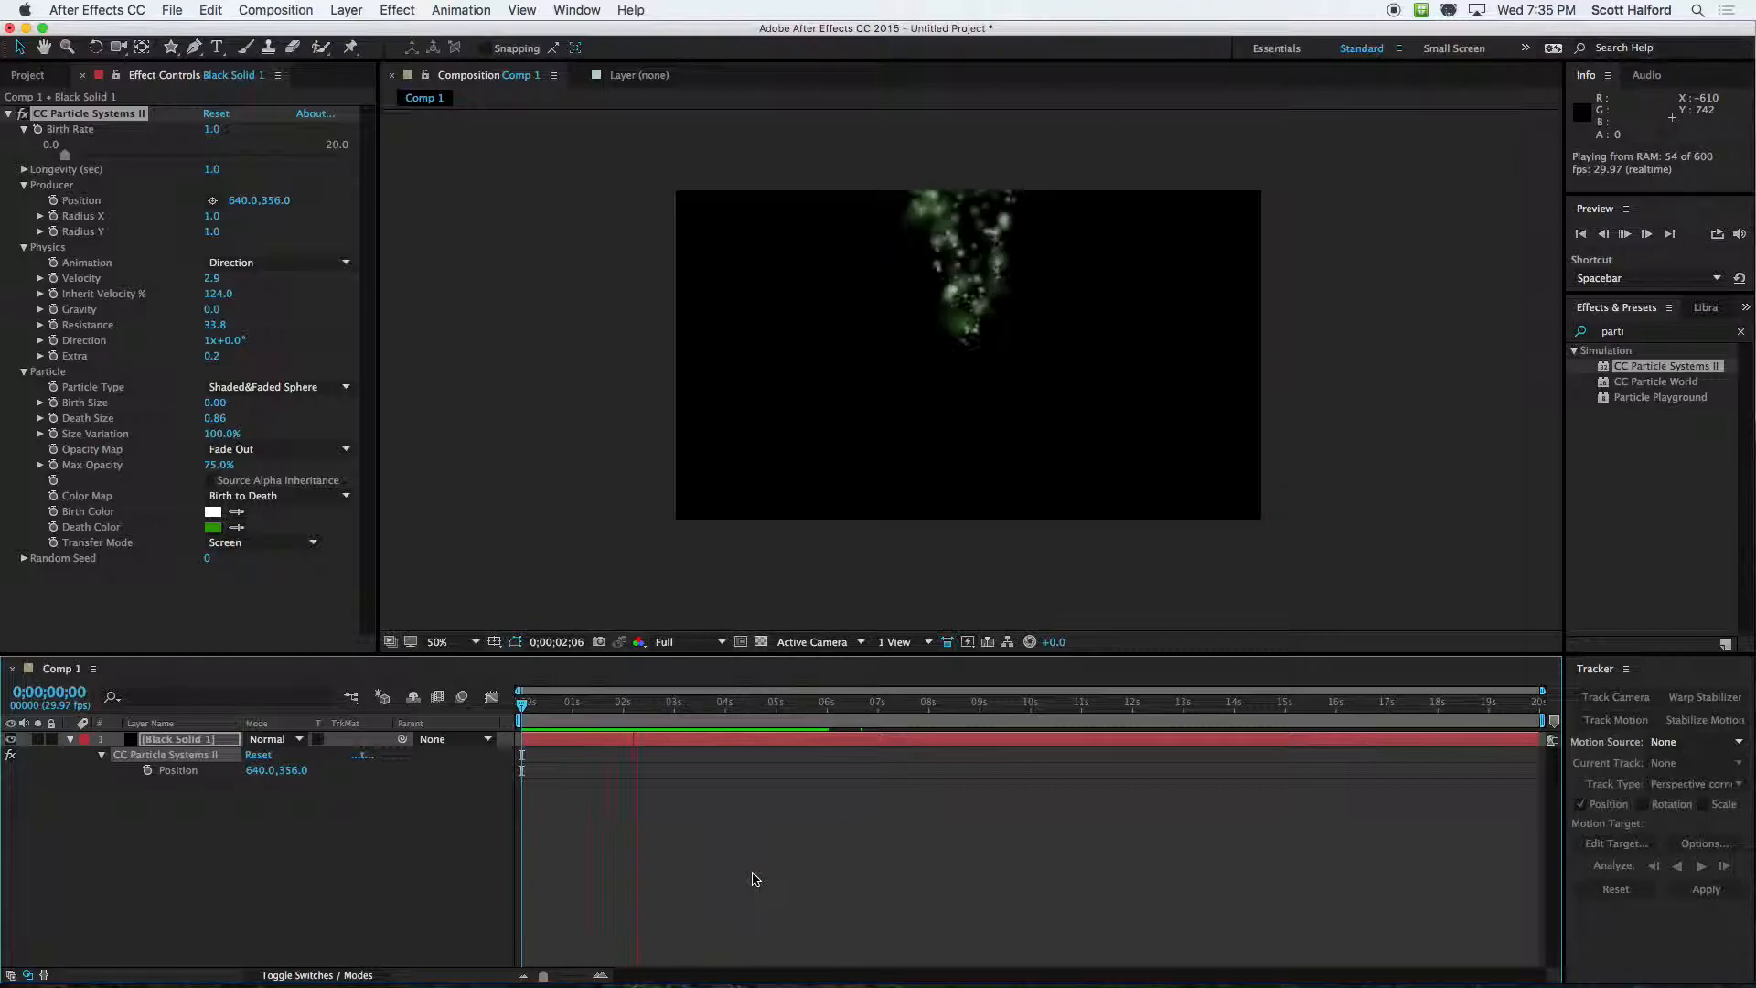
key("space")
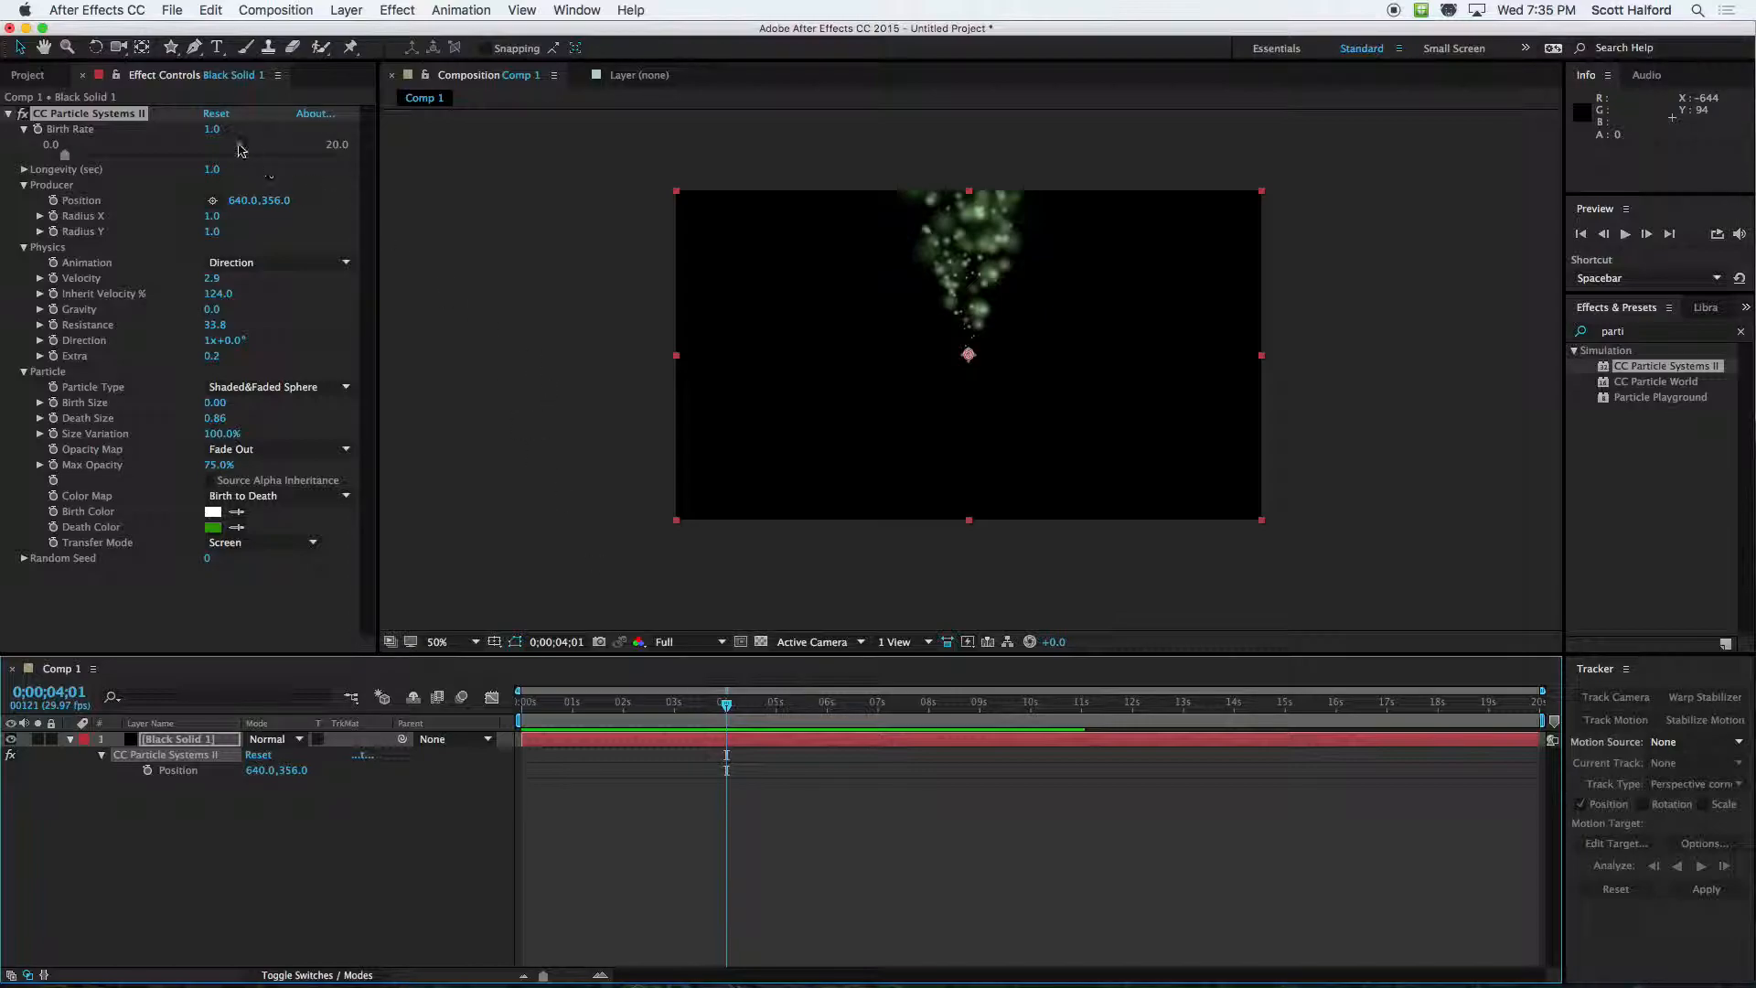
Reduce the Birth Rate to 0.1 and preview the effect from the composition's start
left_click_drag(212, 134, 204, 131)
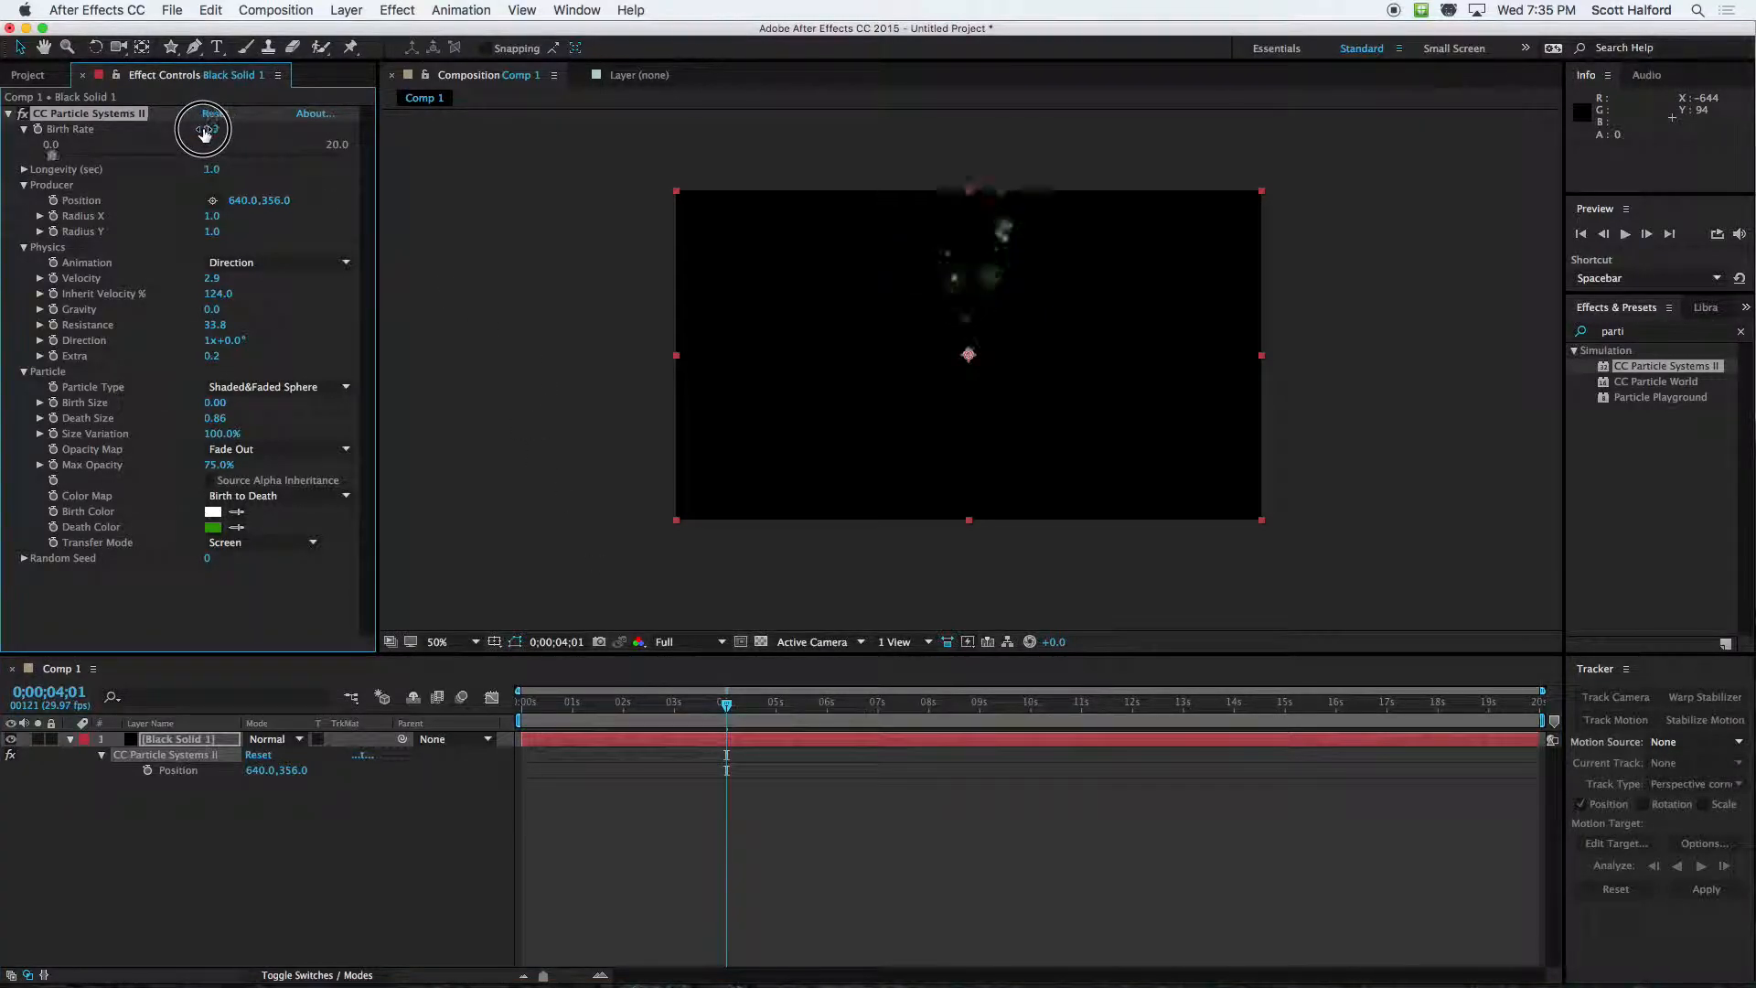
left_click(523, 702)
left_click(668, 902)
key("space")
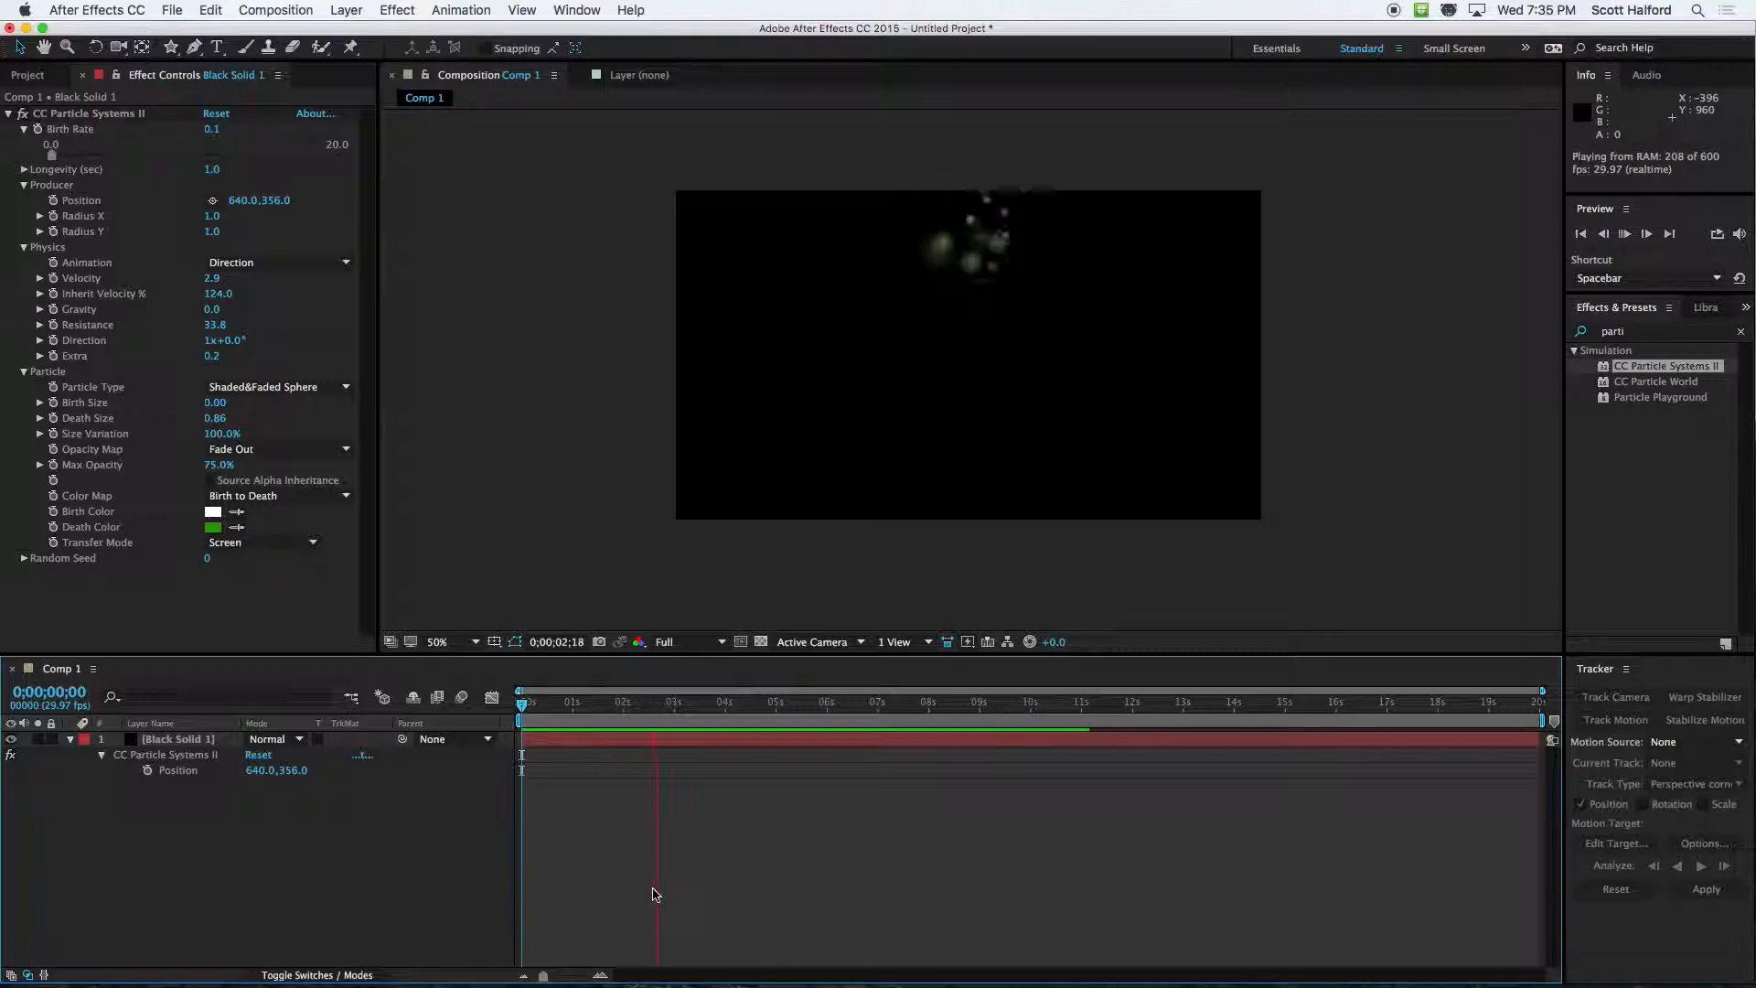
key("space")
Set the Resistance in Physics to 0 and the Velocity to 0.5
left_click(209, 170)
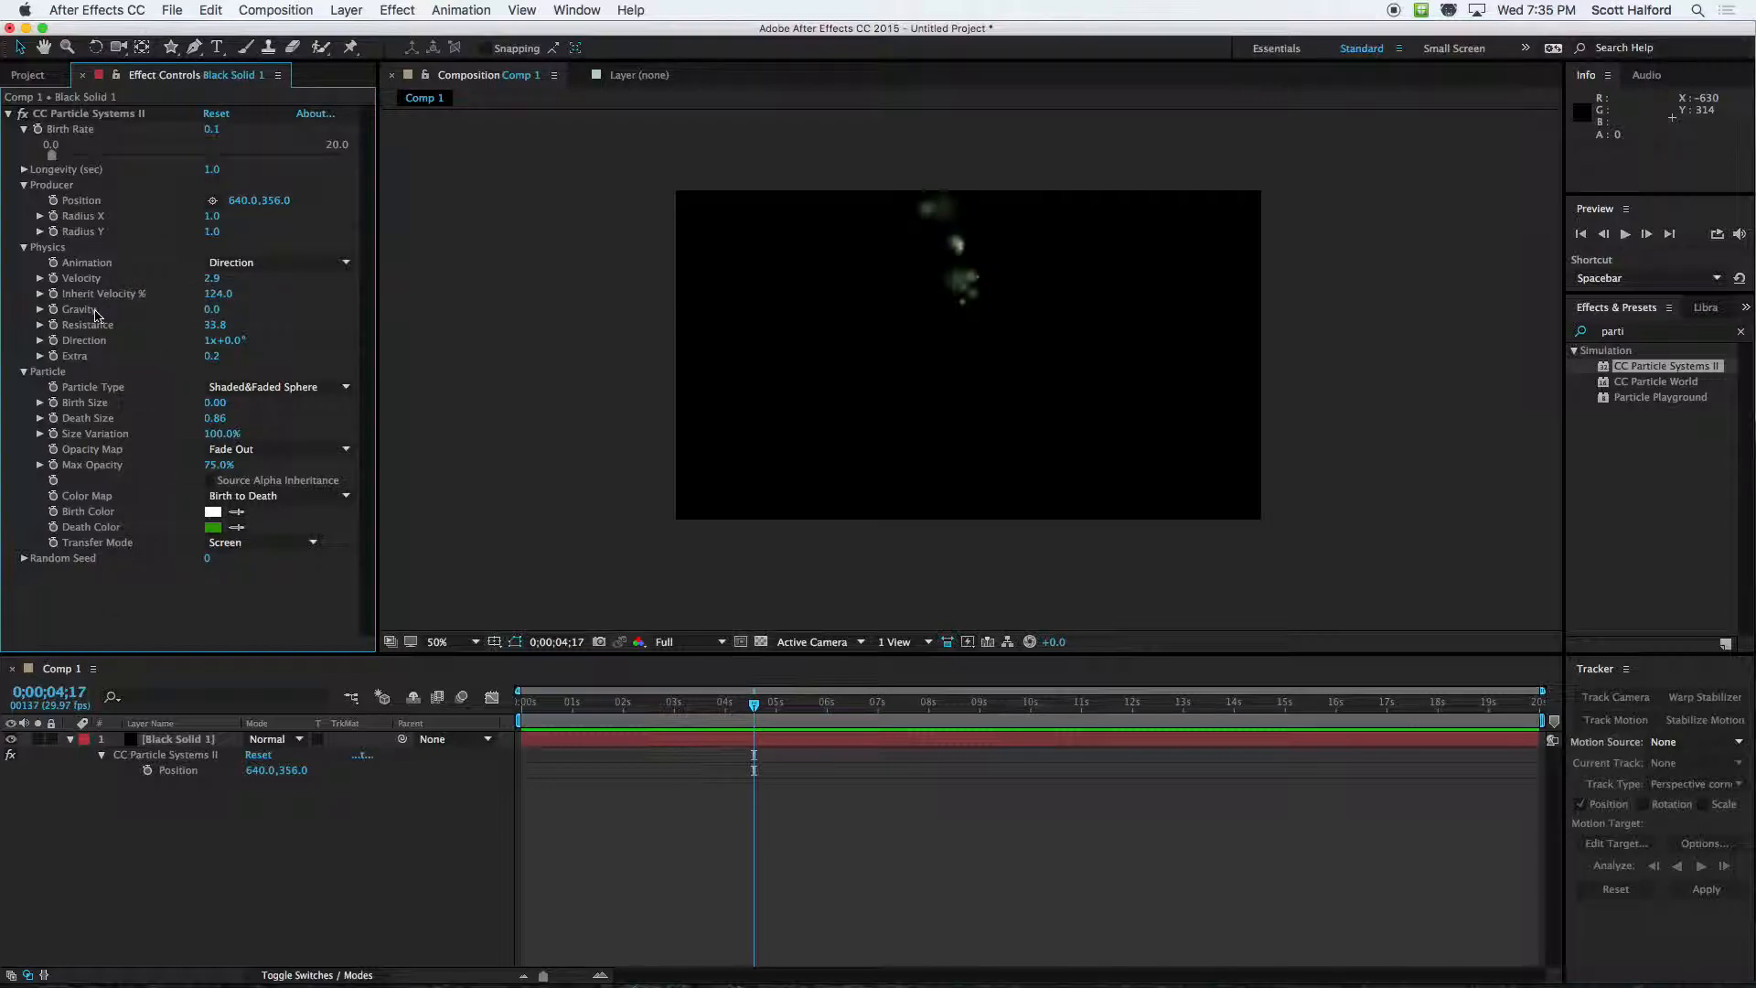
left_click(204, 330)
left_click_drag(81, 332, 77, 332)
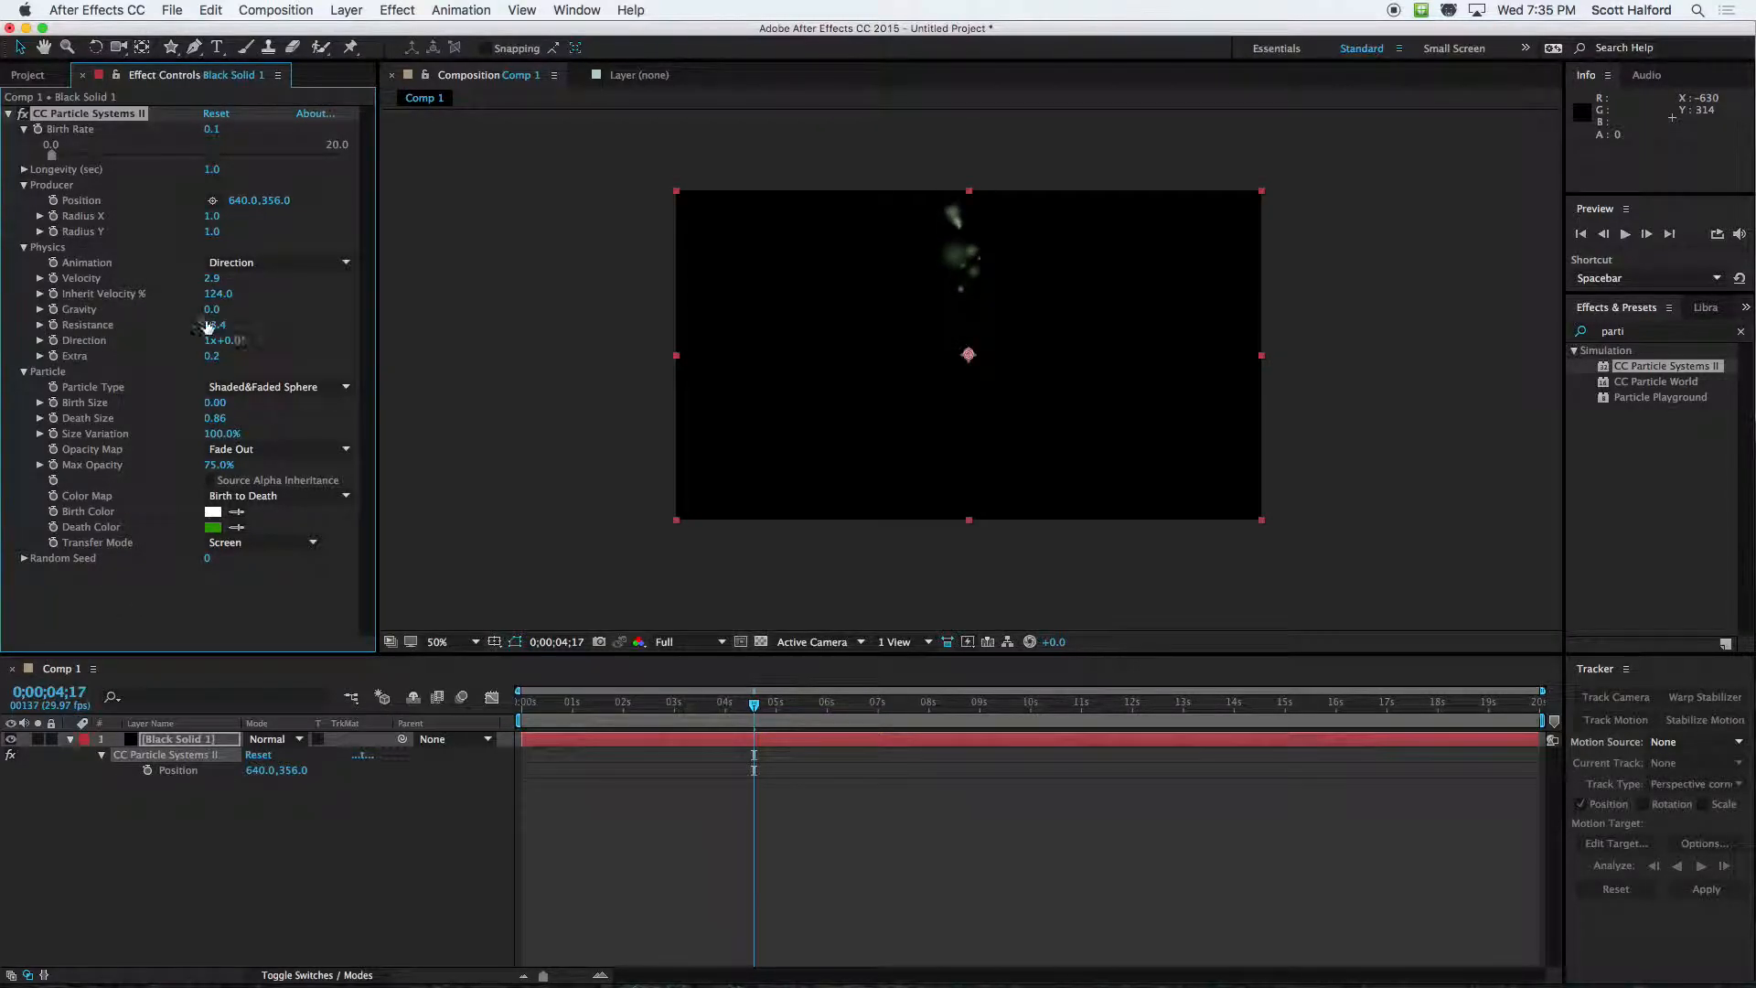
type("0")
key("Return")
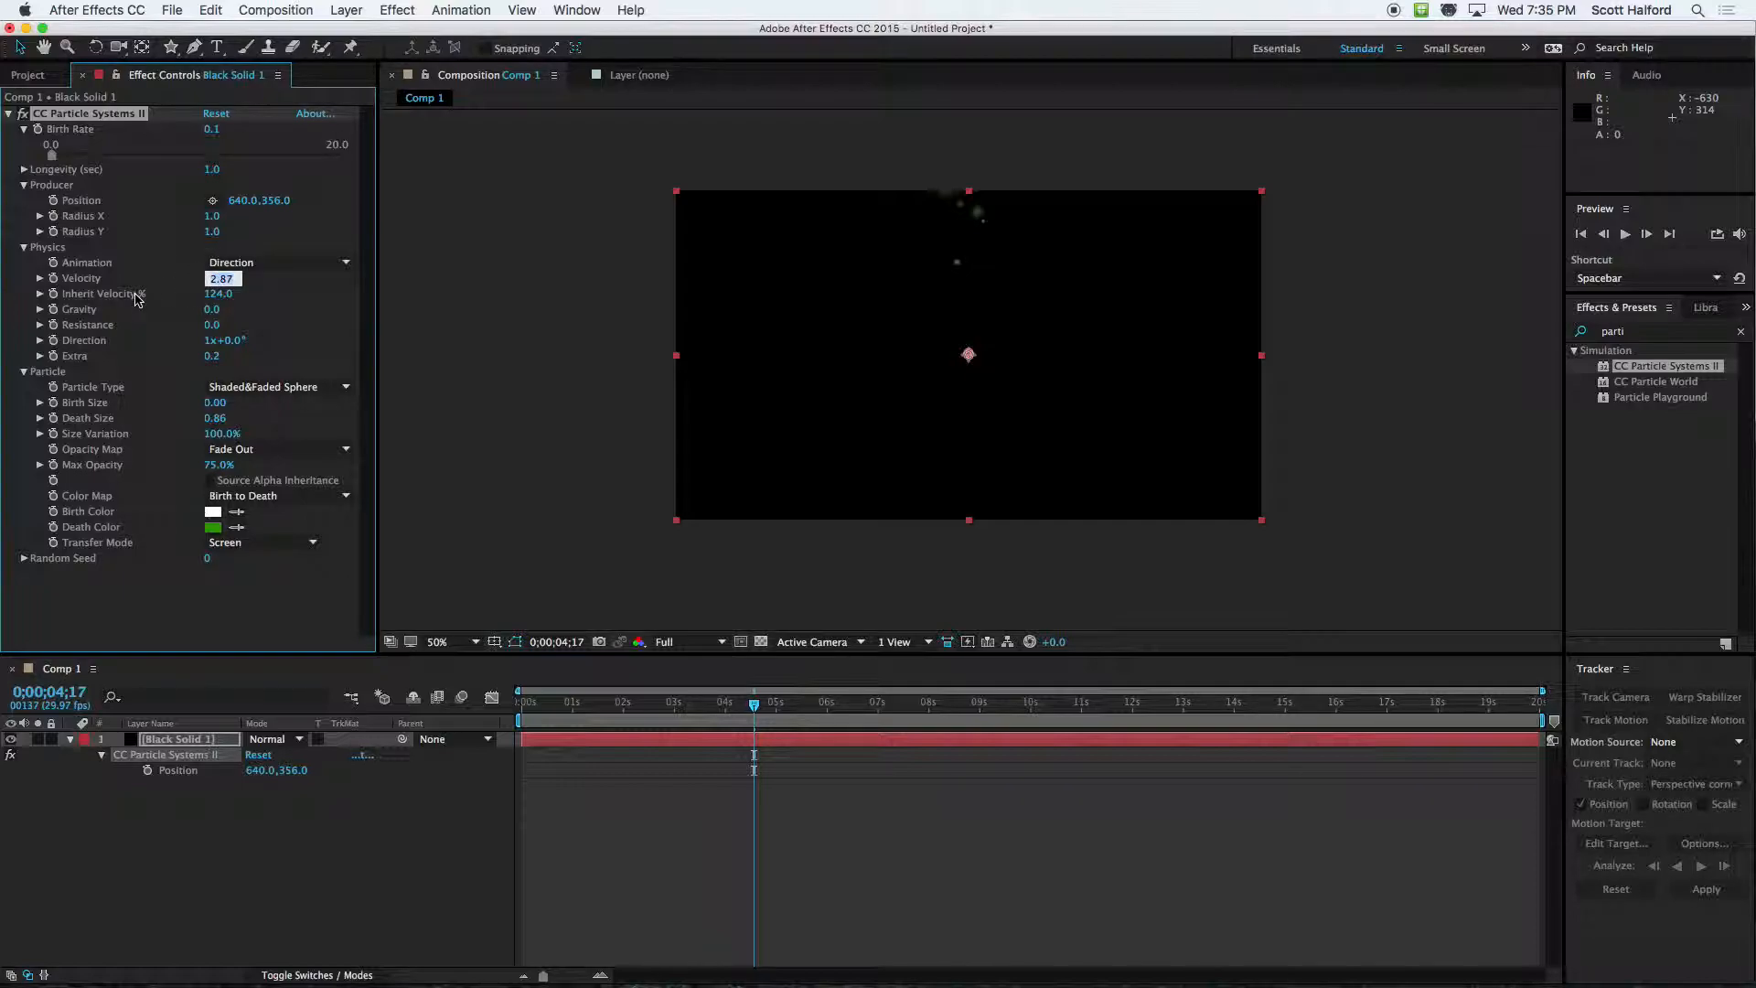
type("0.5")
key("Return")
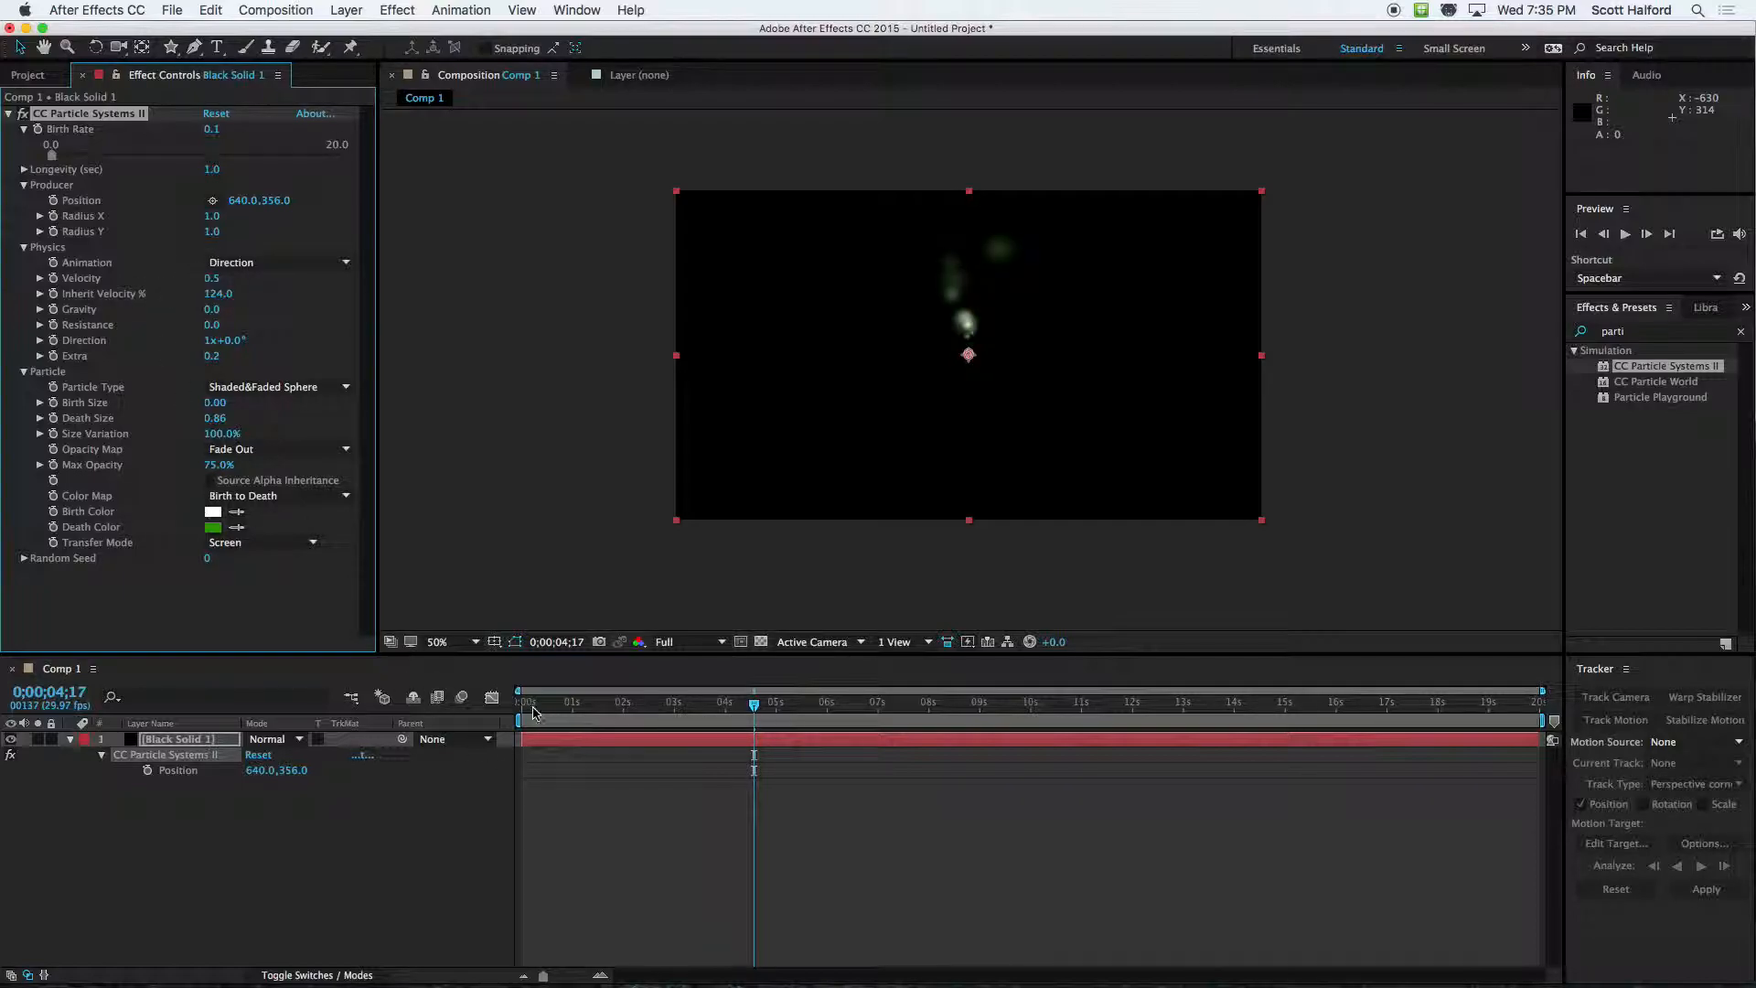
Preview the slower particle motion from the composition's start
left_click(521, 705)
left_click(624, 878)
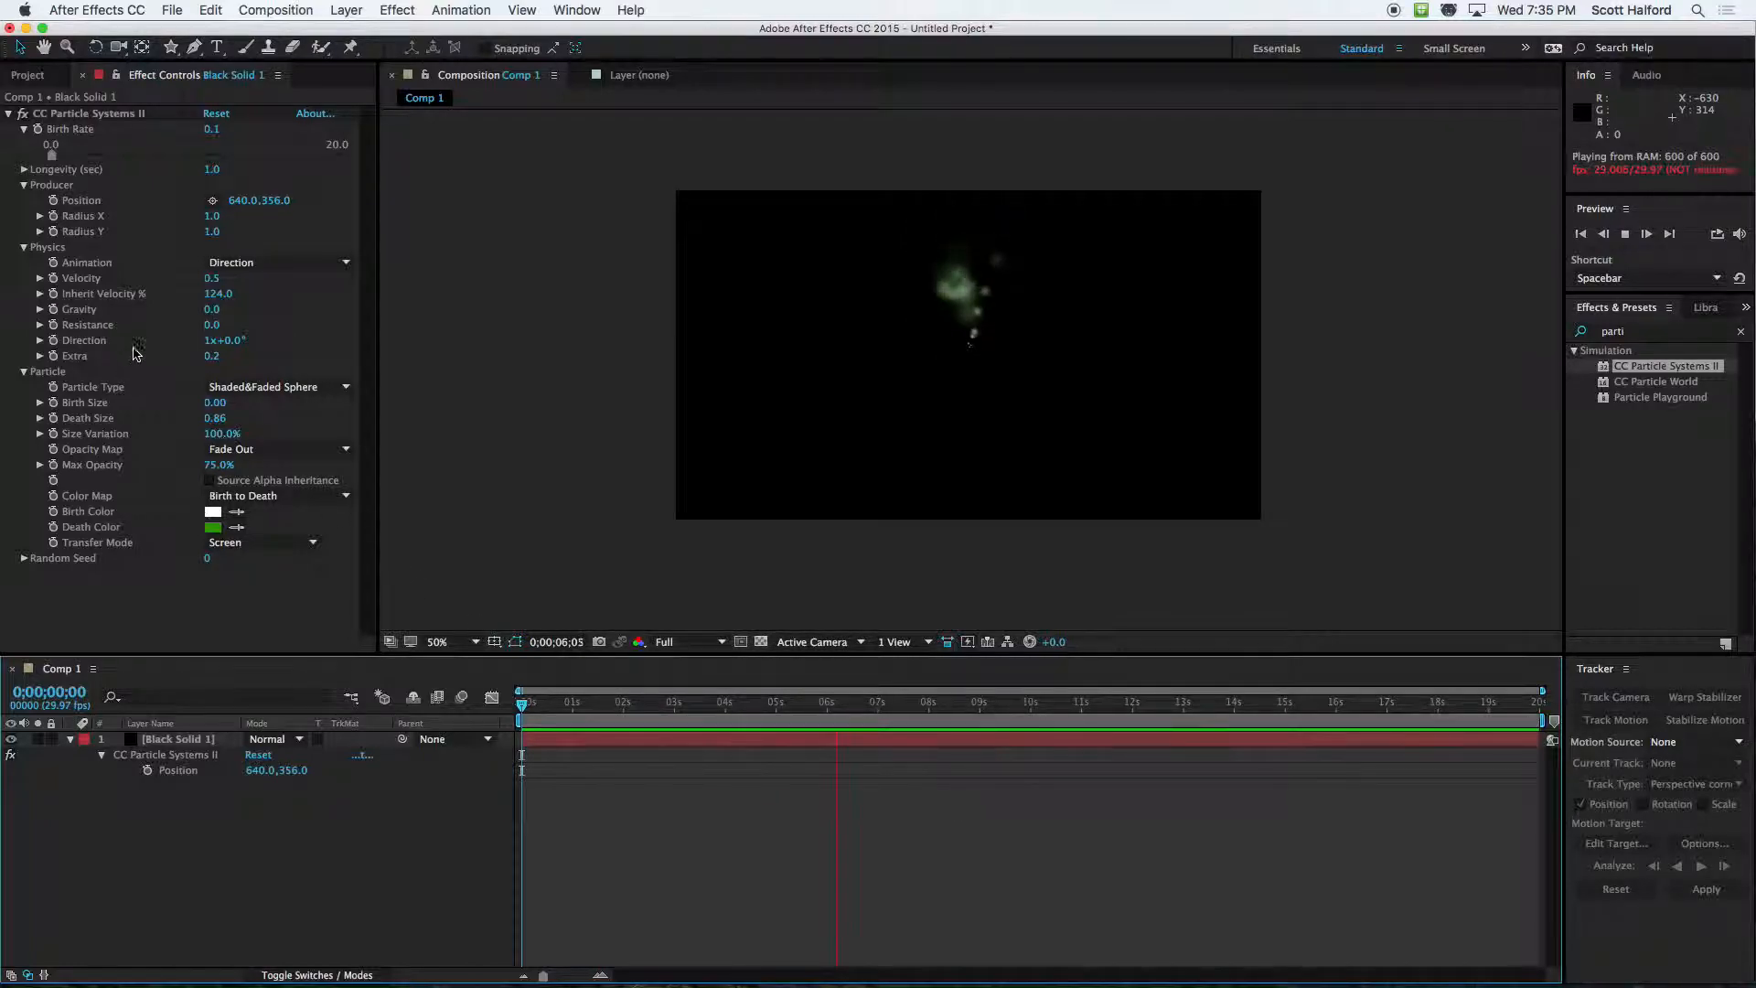
key("space")
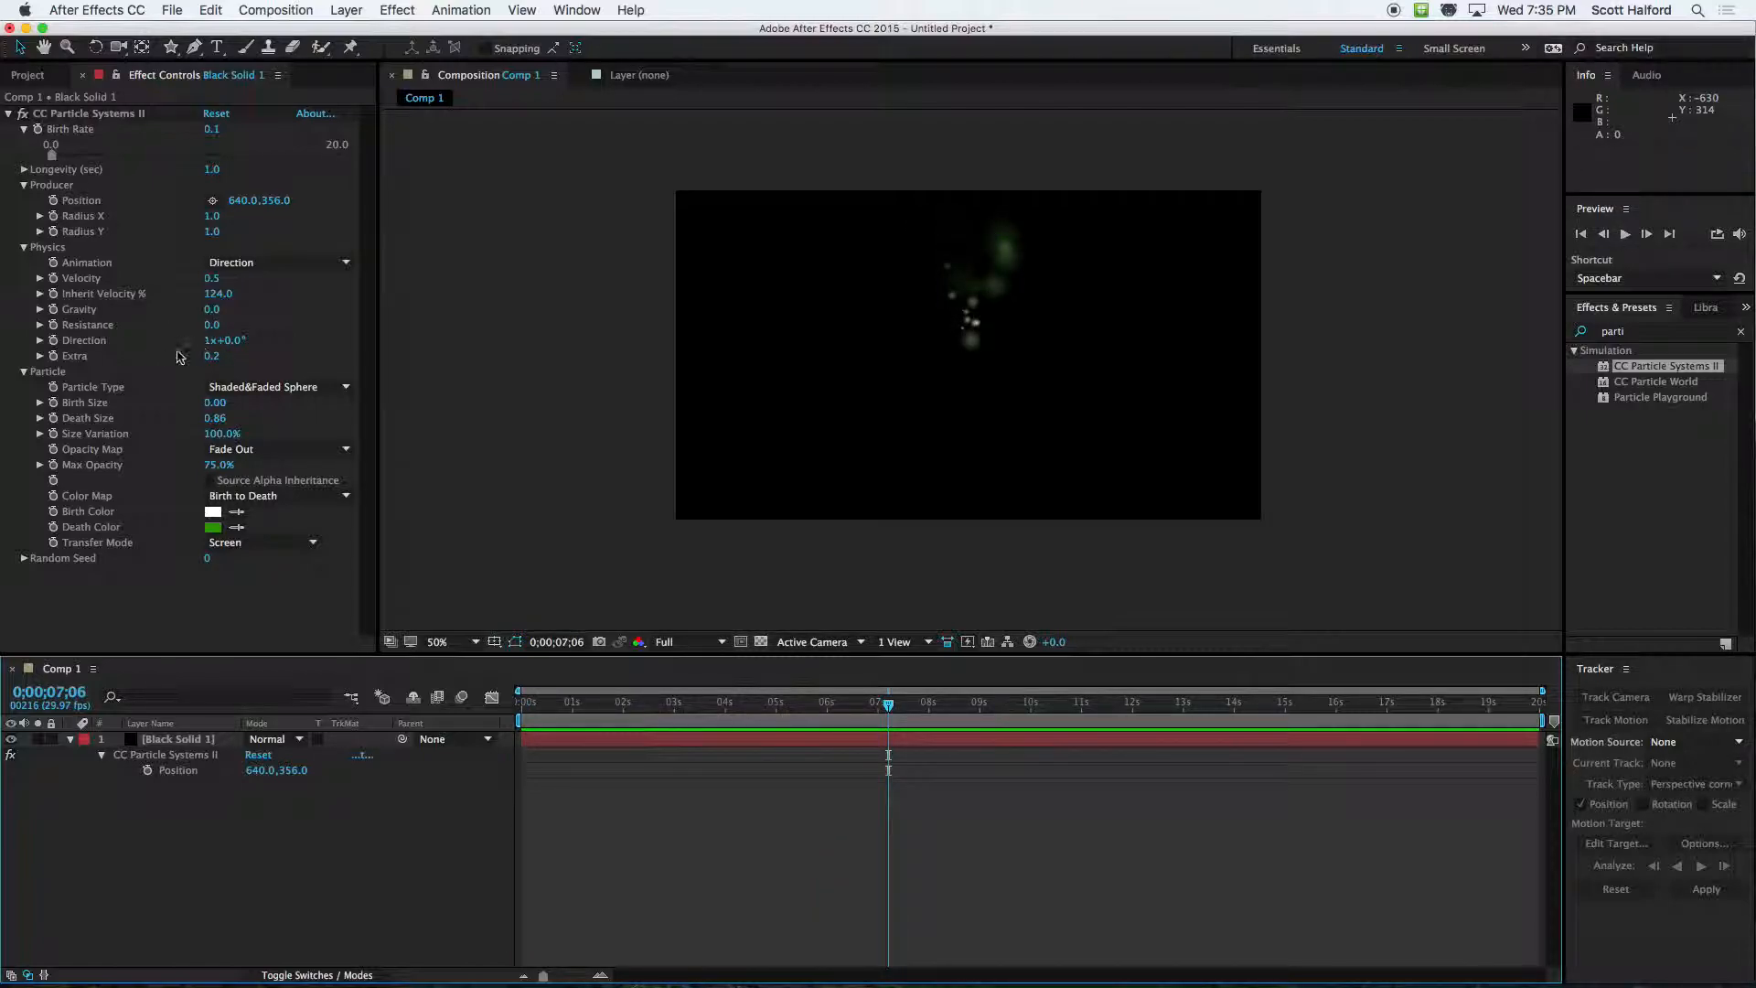
Set the Direction to 1x+84°, move the particle producer to the frame's left edge at about 2, 362, and preview the result
left_click_drag(231, 346, 306, 345)
left_click_drag(969, 354, 680, 366)
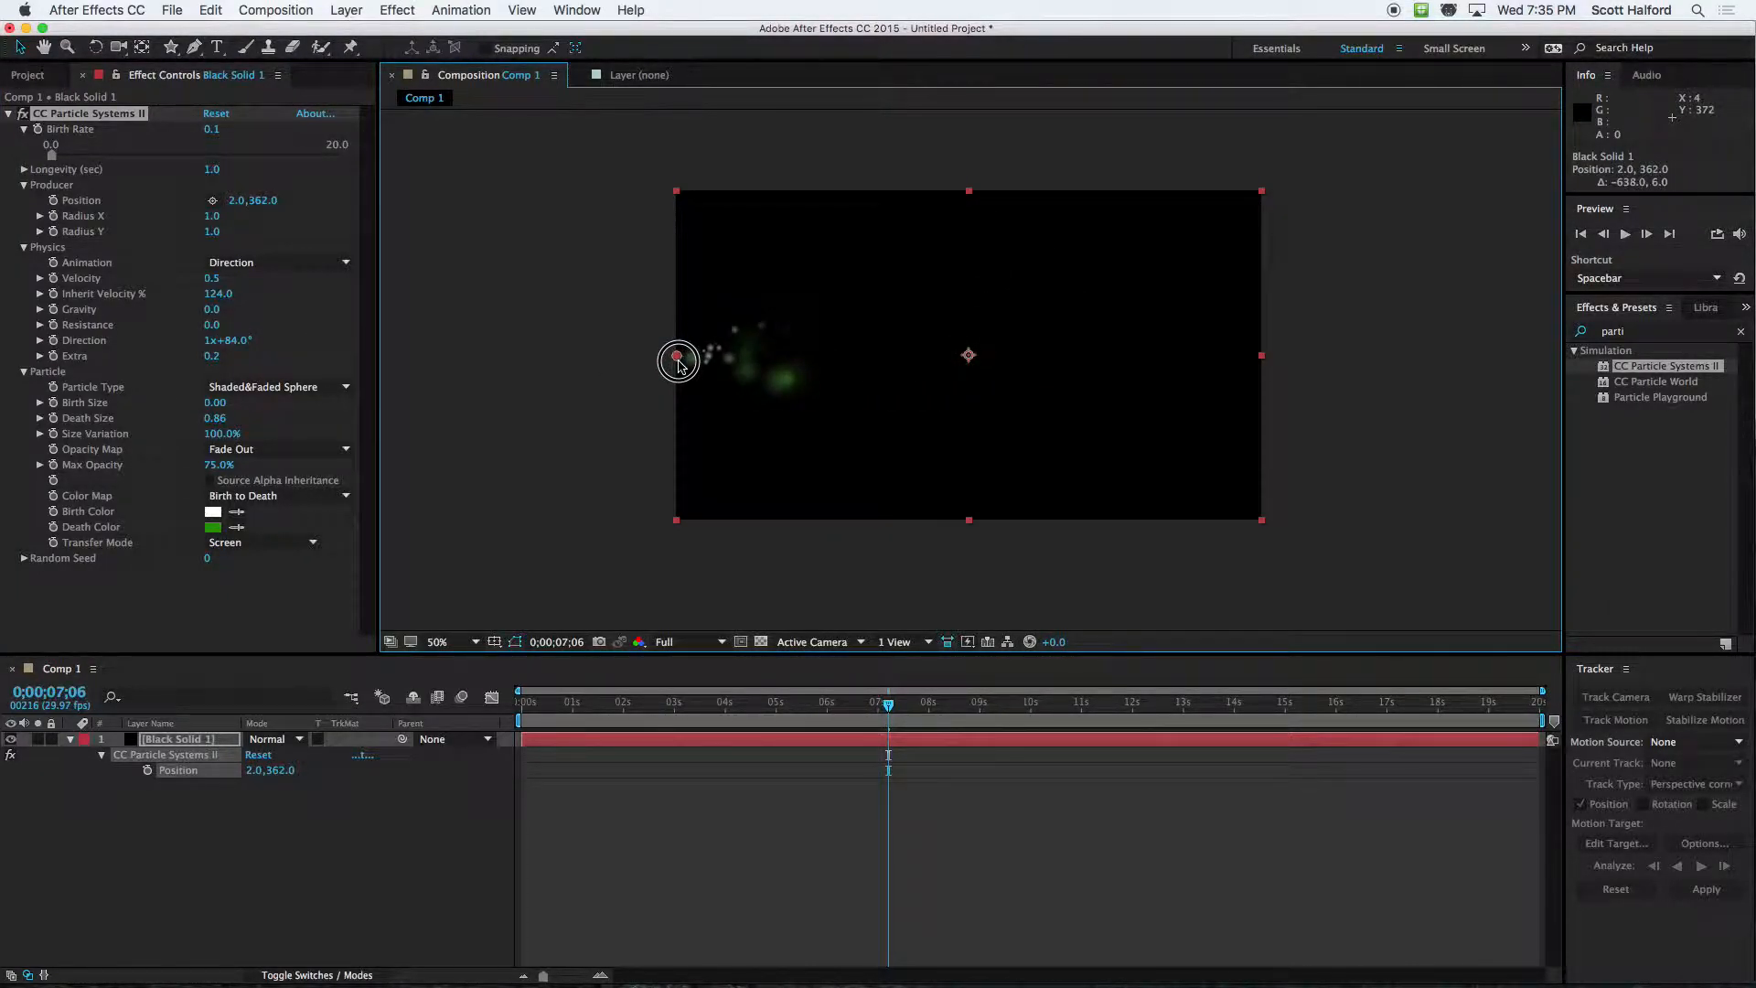
left_click_drag(618, 703, 451, 696)
key("space")
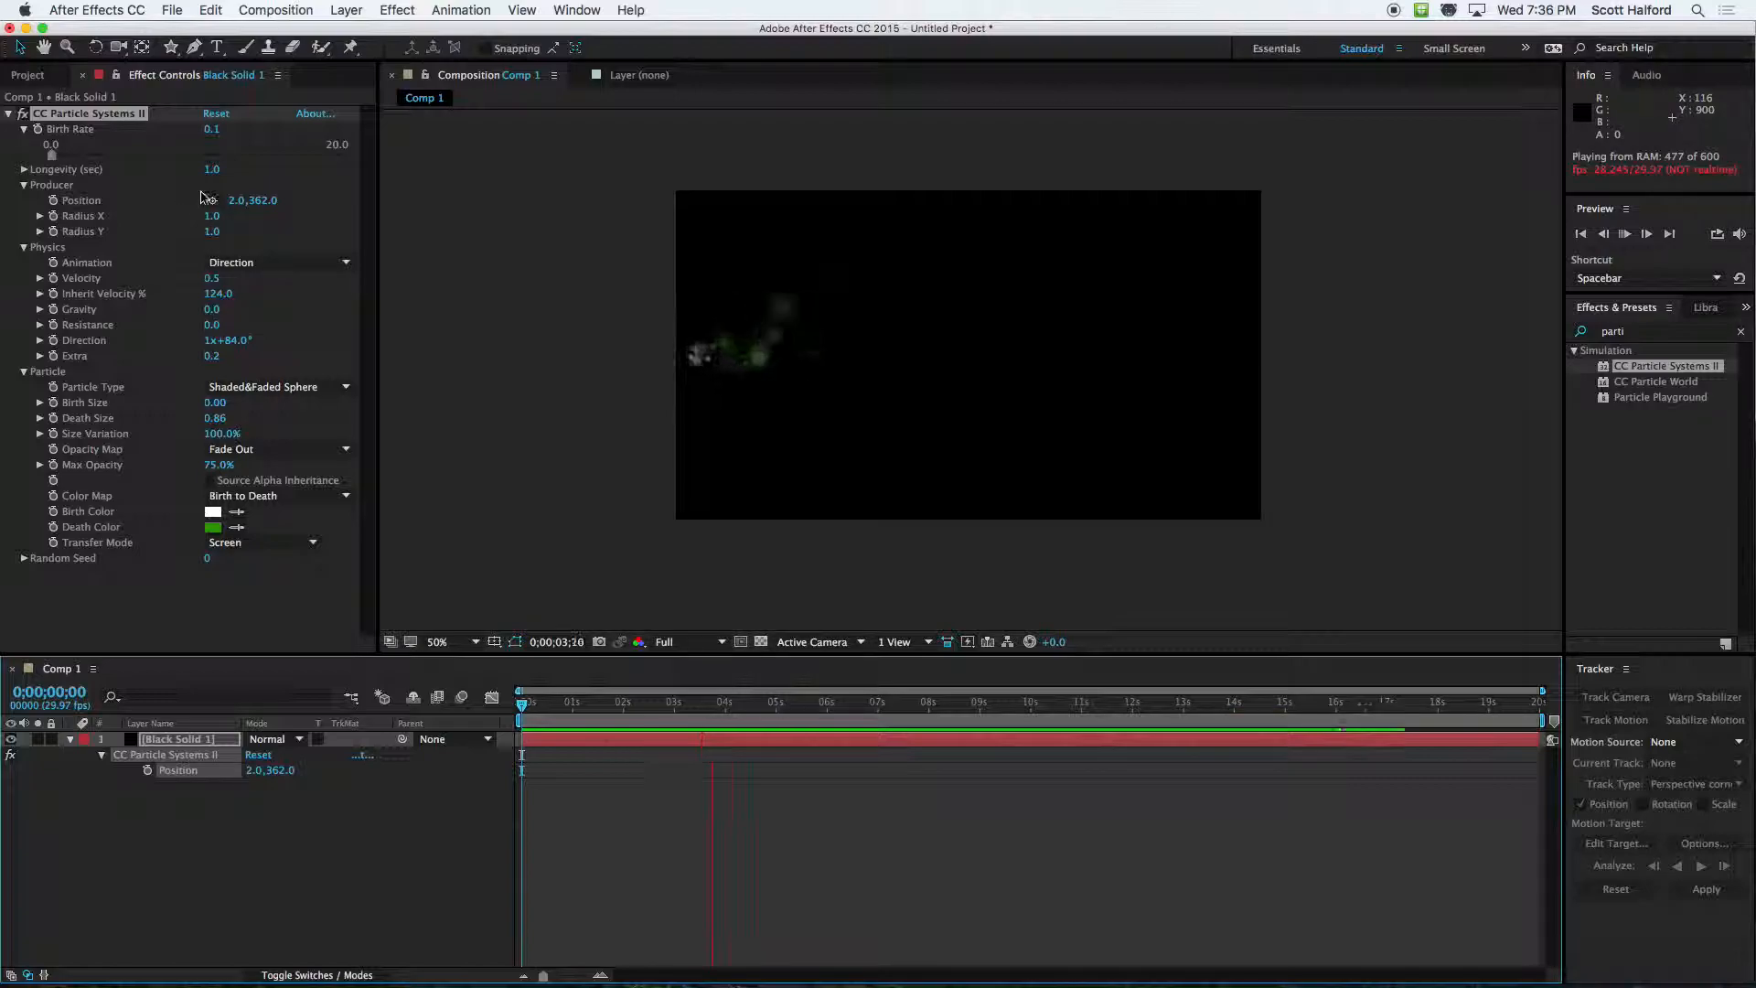
Raise the particles' Longevity to 9.9 seconds and preview how far they travel across the frame
left_click_drag(211, 169, 1026, 189)
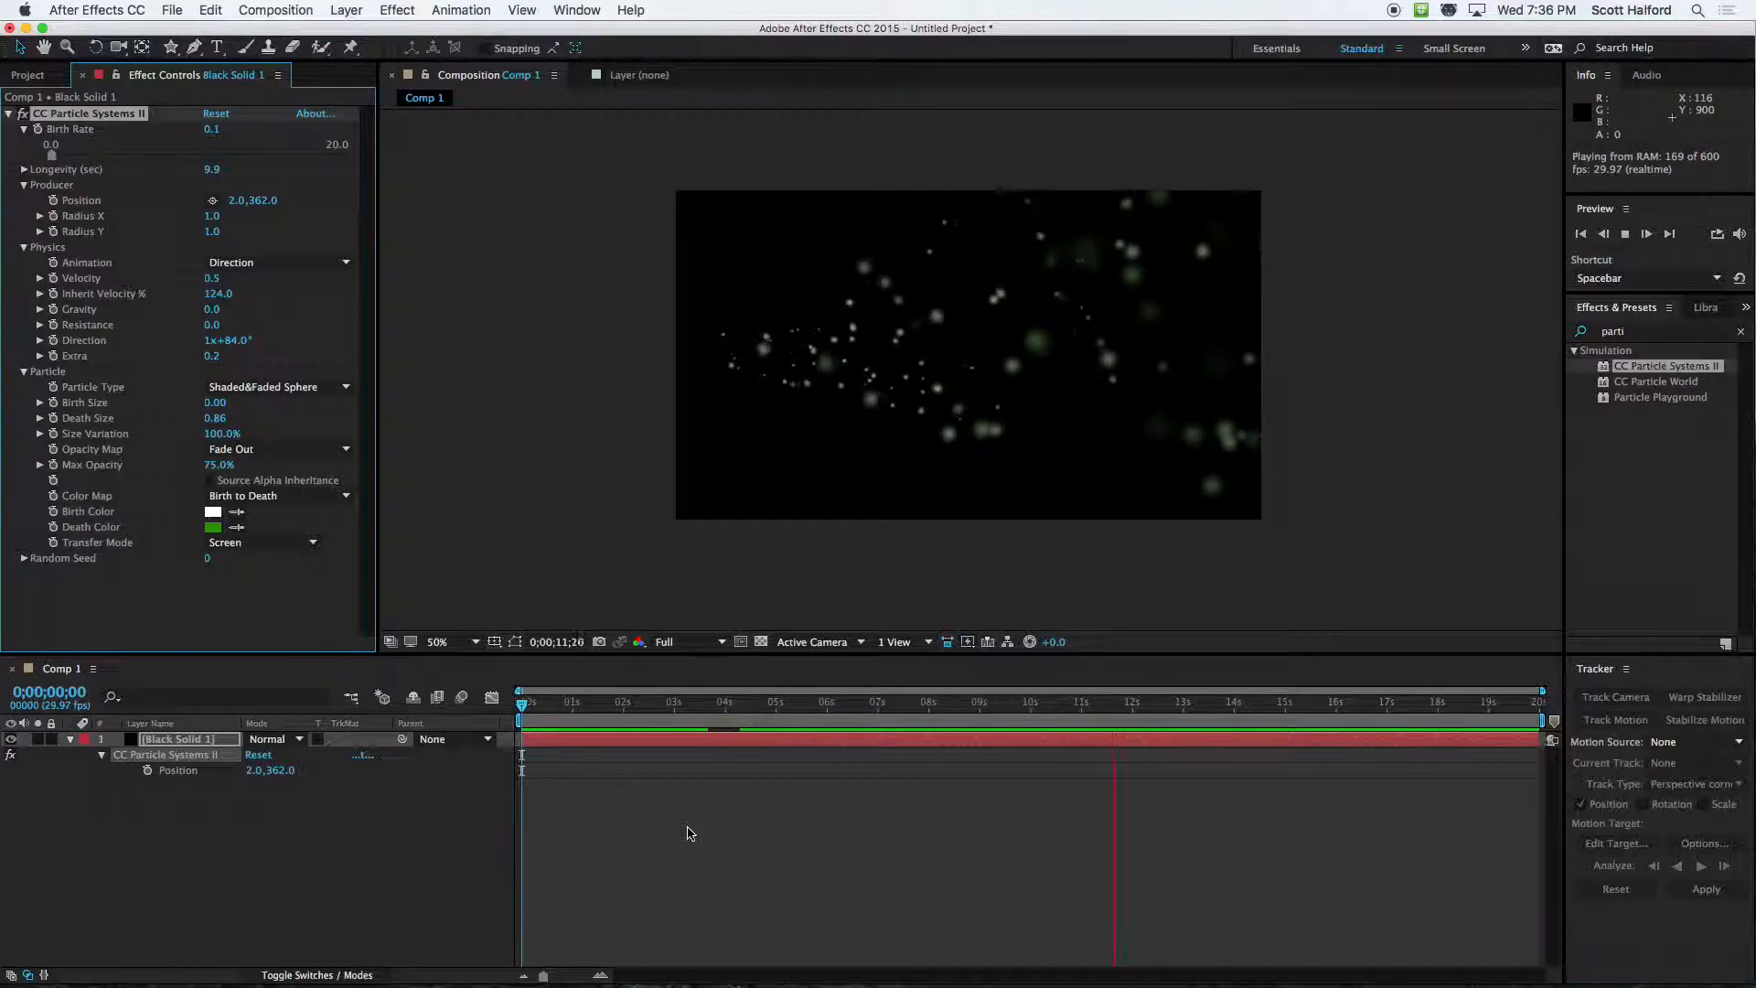
key("space")
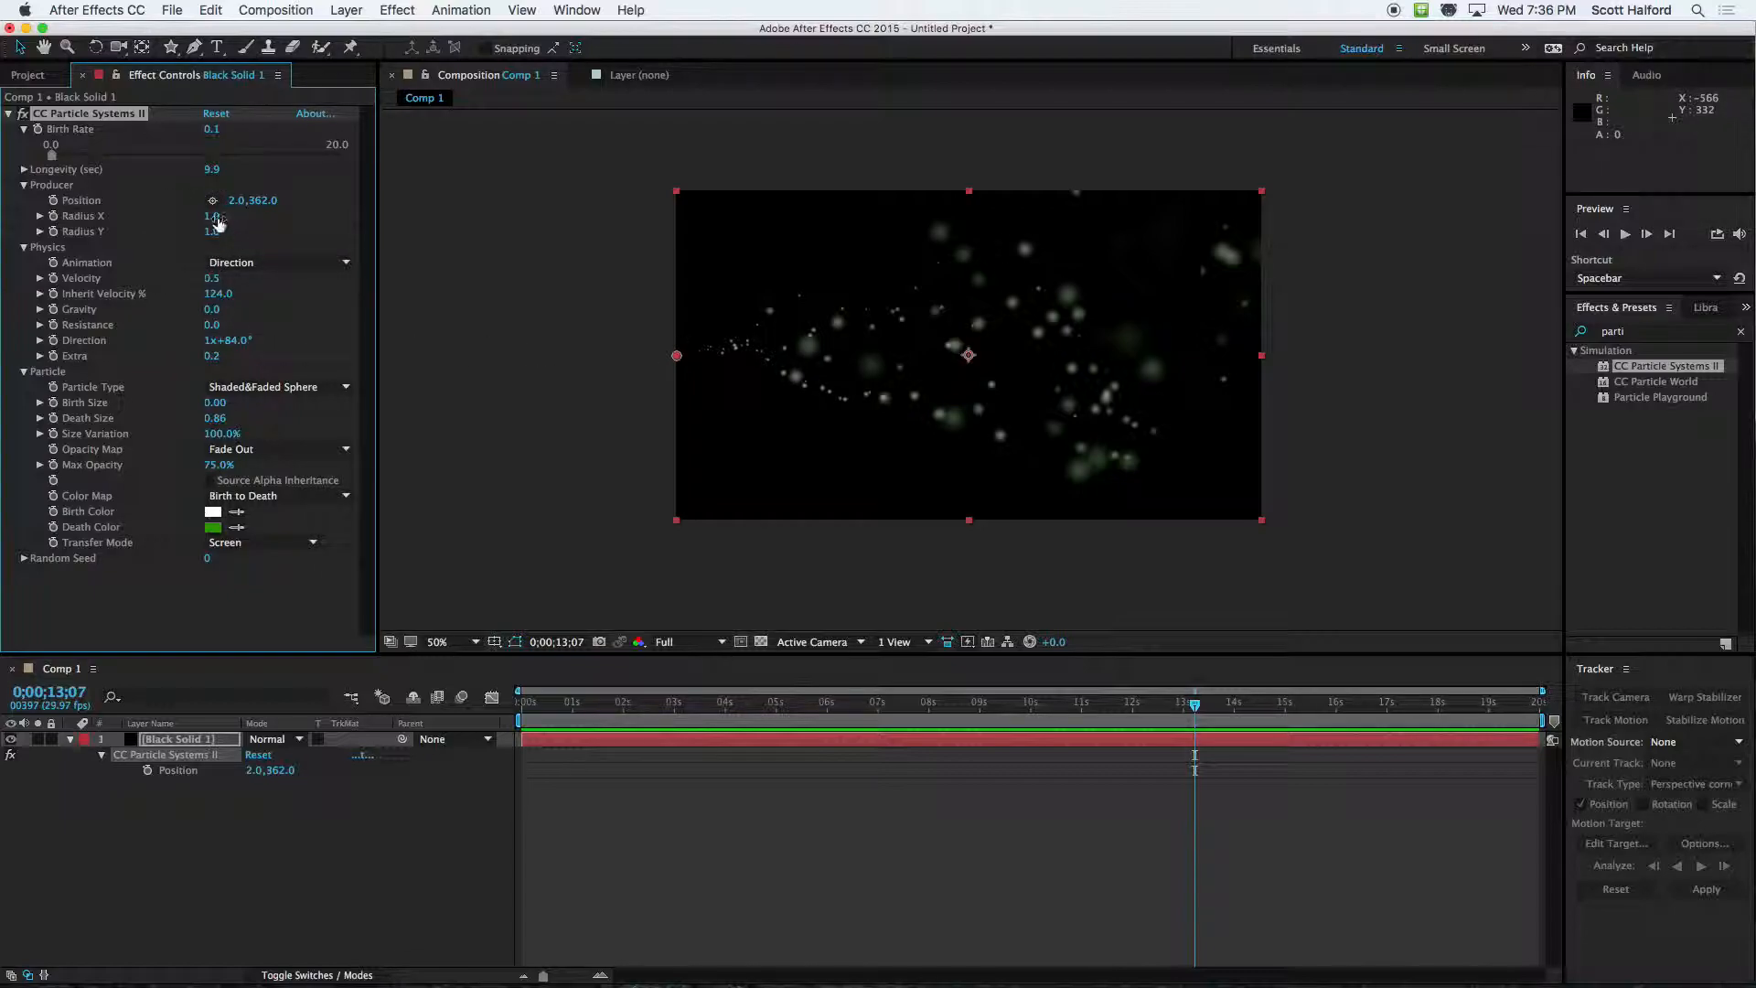
Set the producer's Radius Y to 65 and preview the spread-out particles from the composition's start
left_click_drag(210, 226, 266, 235)
key("super+z")
left_click_drag(559, 704, 520, 704)
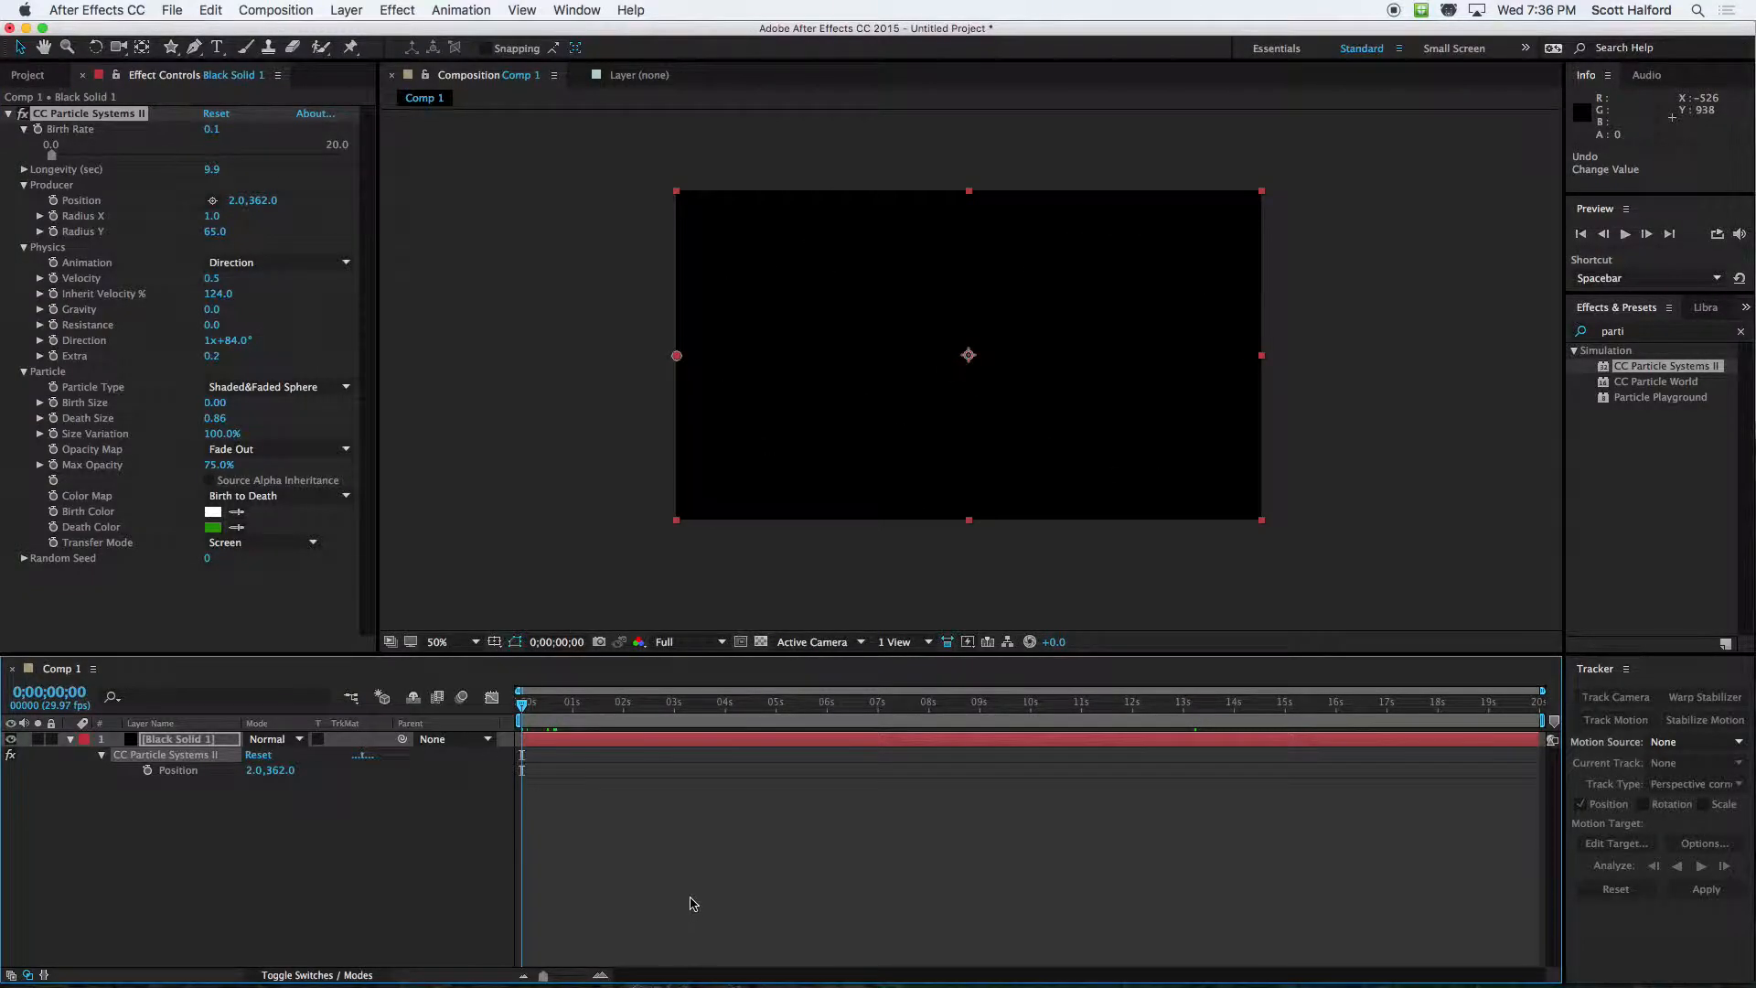
key("space")
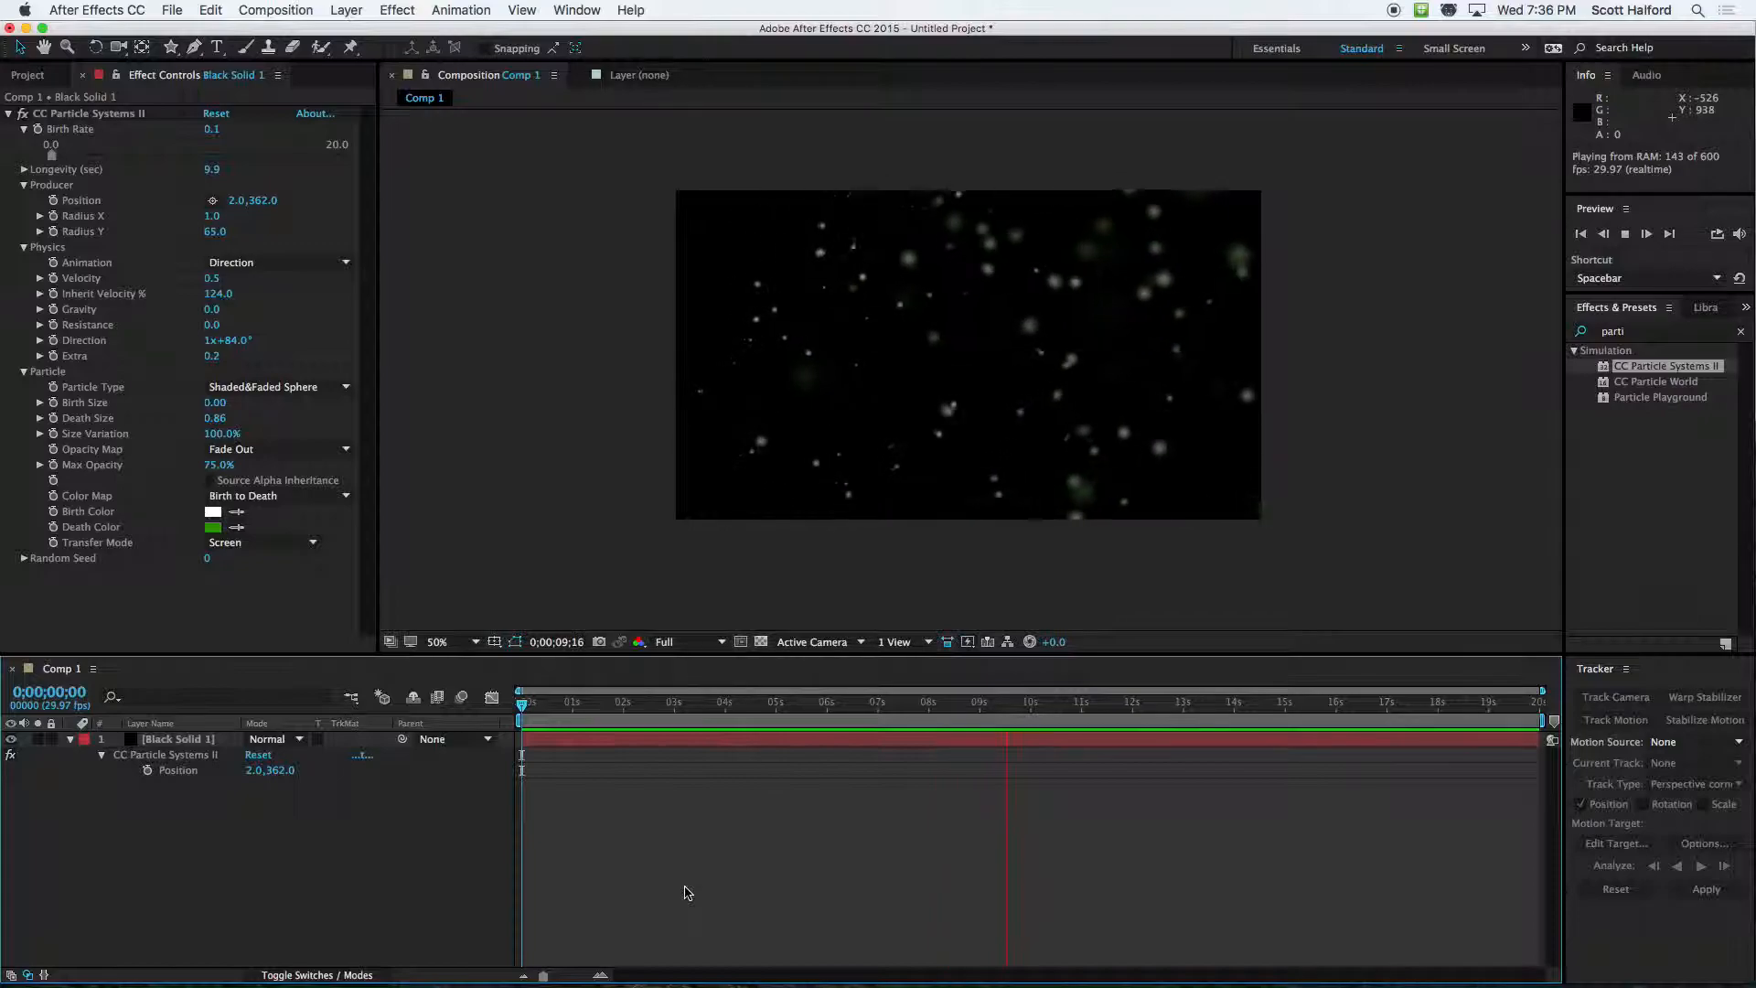
key("space")
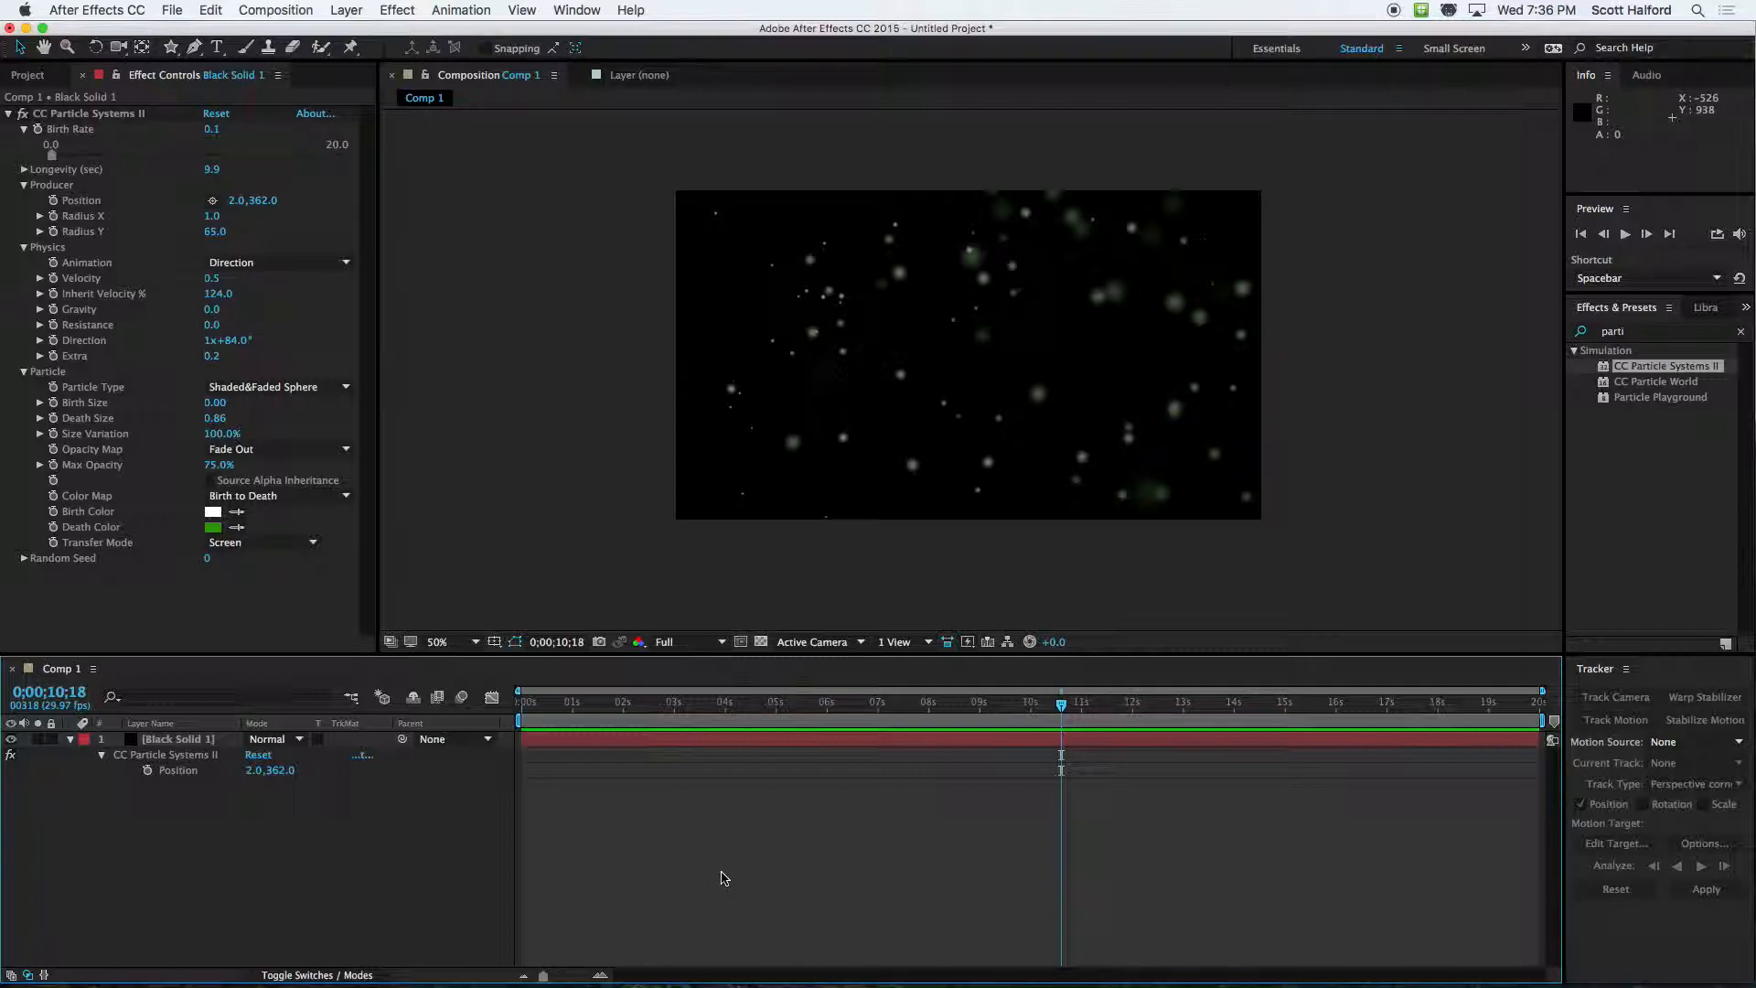
Set the Extra value in Physics to 0 and preview the particles from the current time
left_click(210, 355)
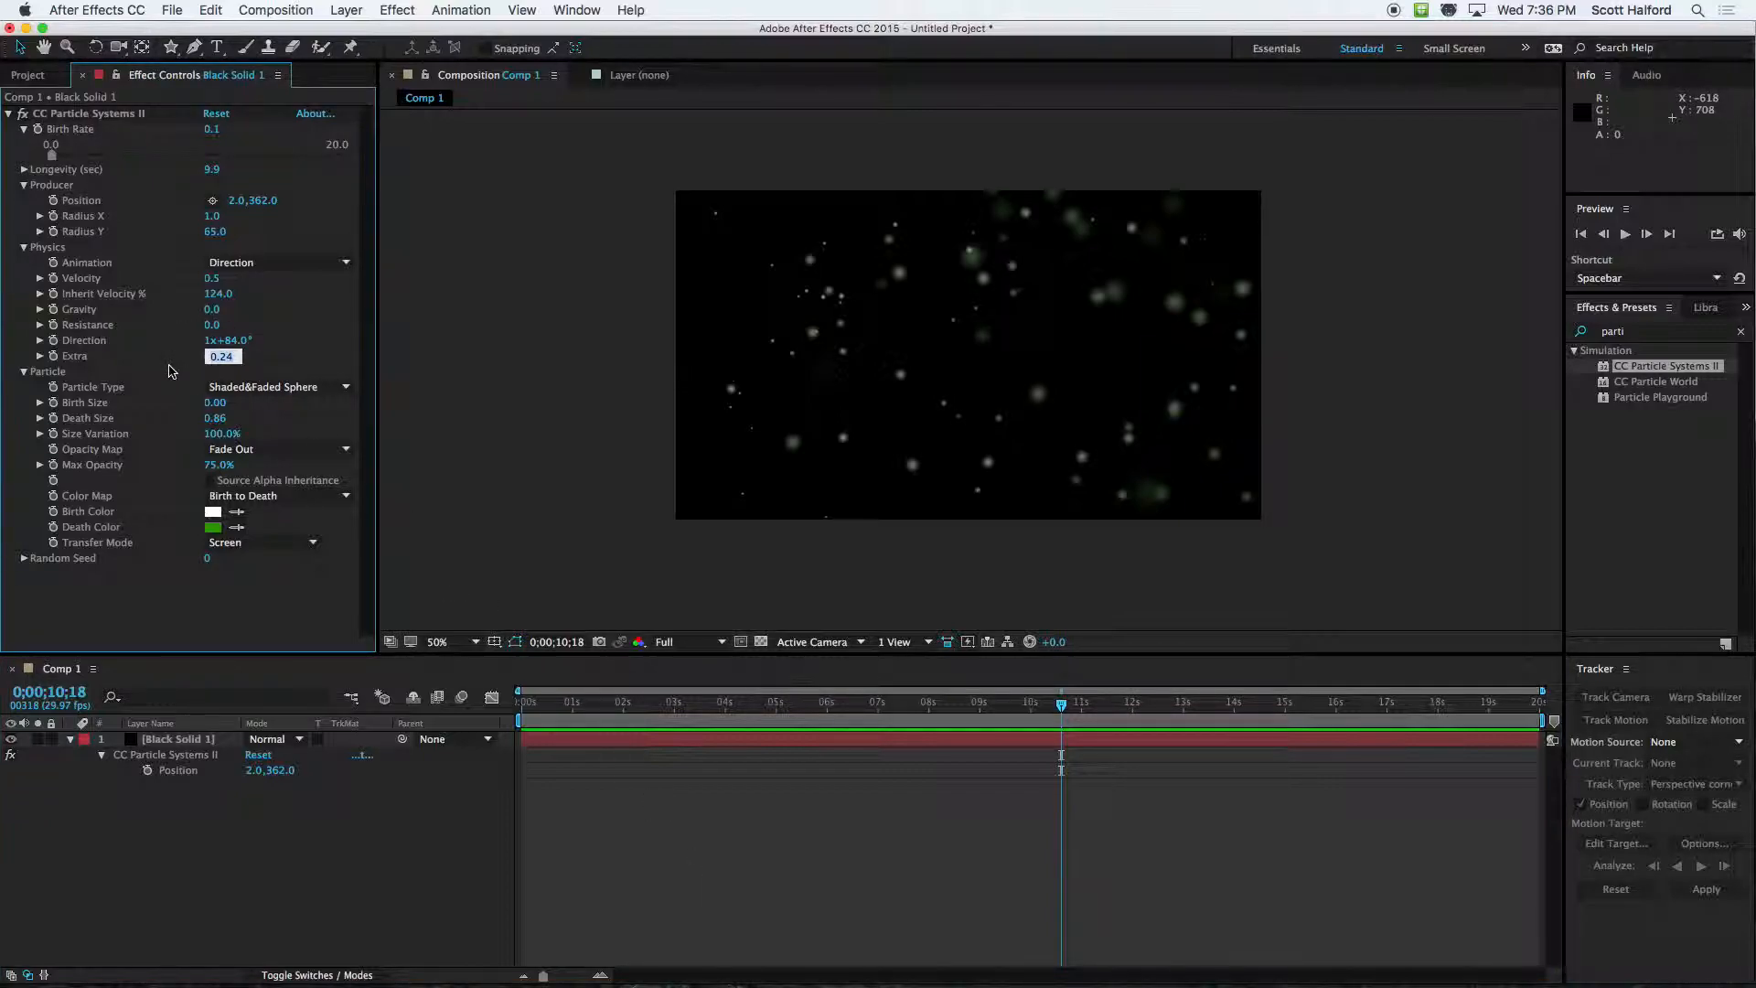
type("0")
key("Return")
key("space")
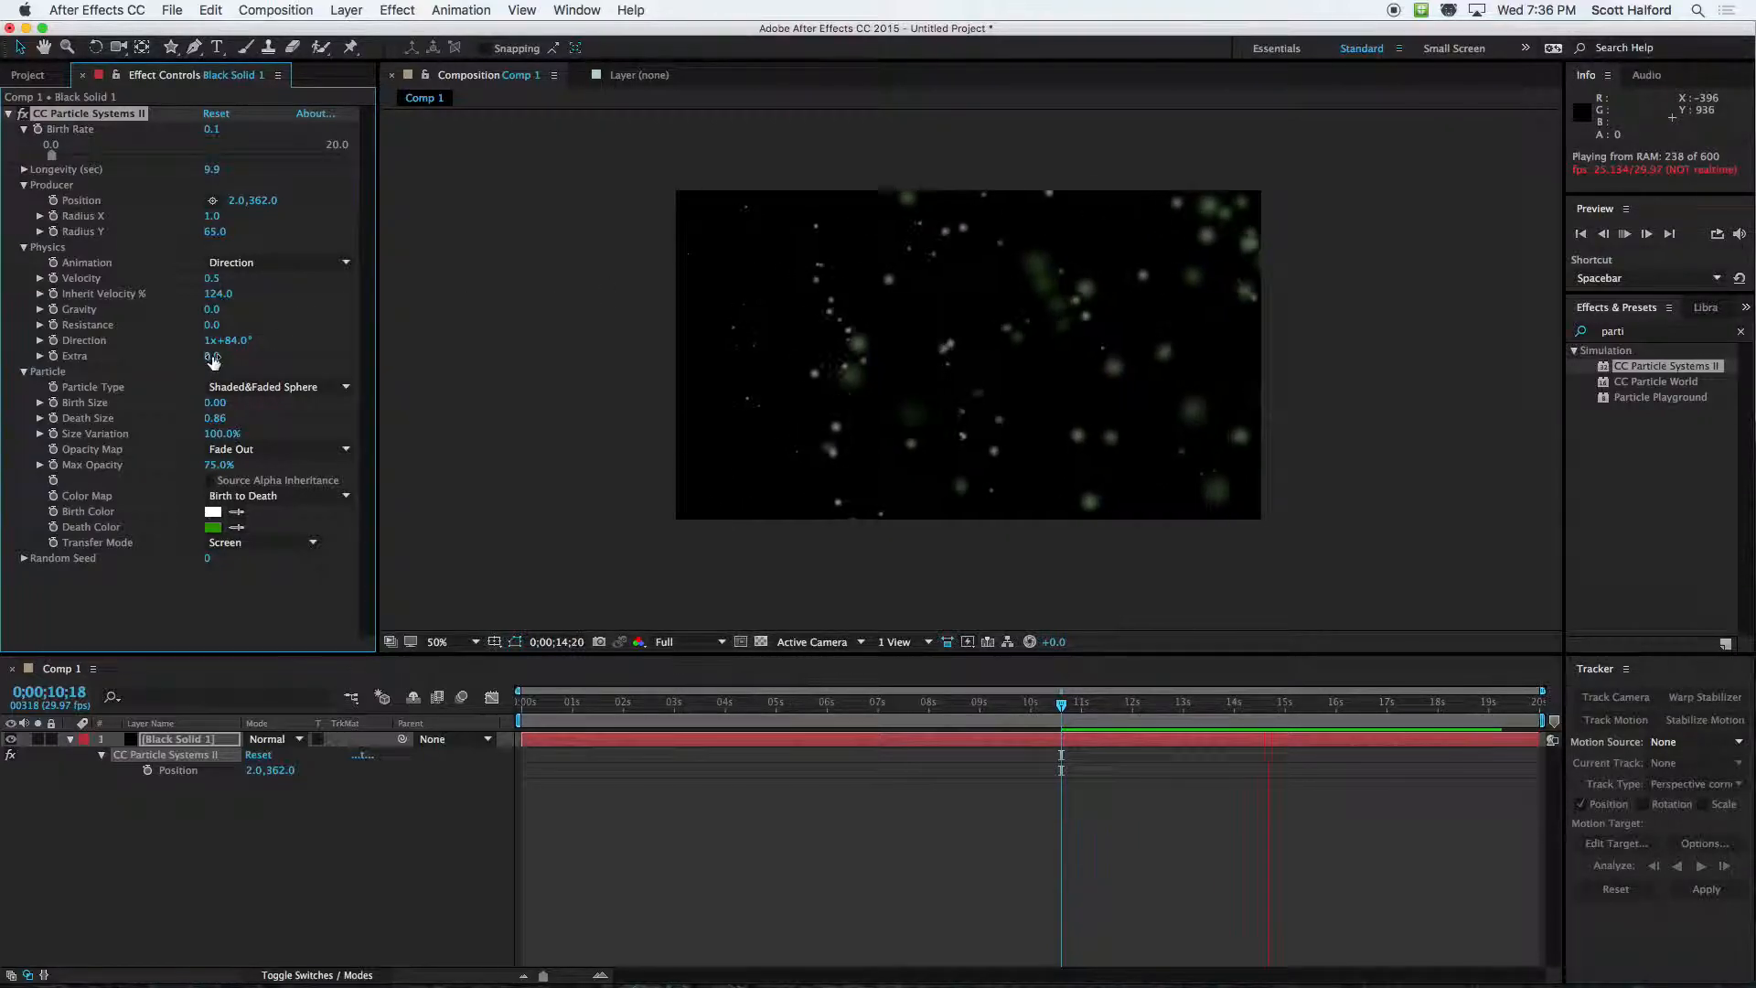
key("space")
Keyframe Extra from 0 at 0;00;00;25 to about 1.8 near 4.5 seconds and preview the animation from the start
left_click(566, 713)
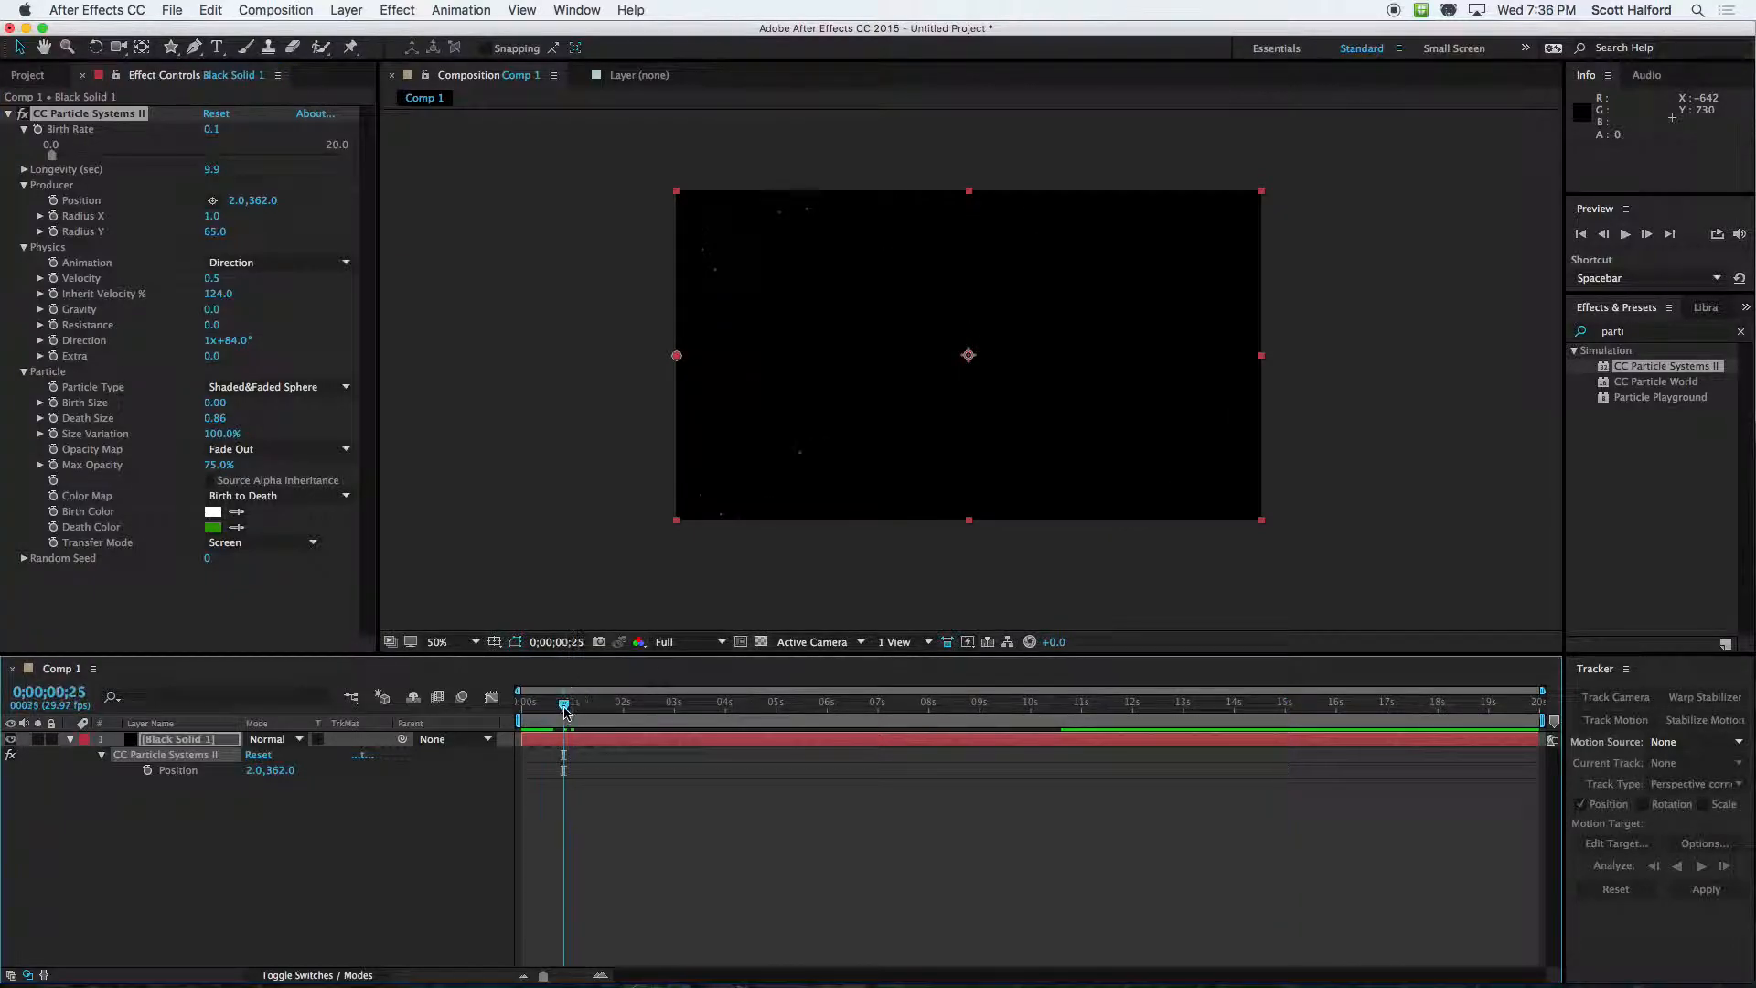
left_click(55, 356)
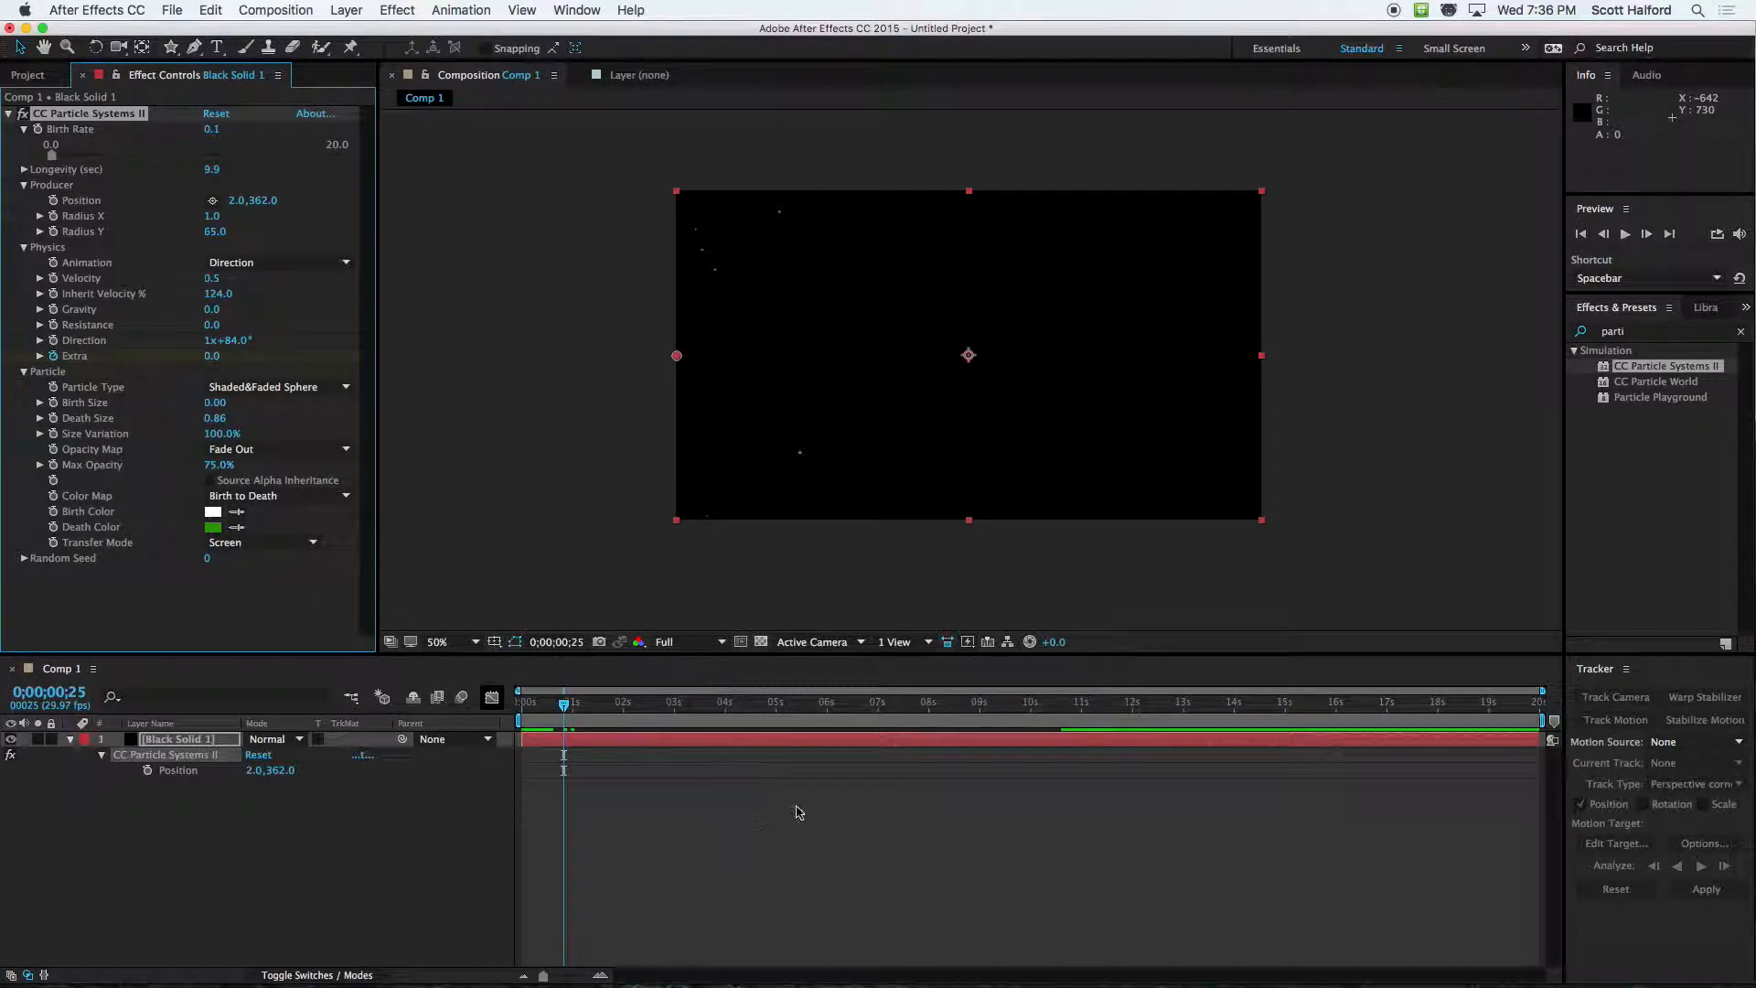
left_click(750, 706)
left_click_drag(216, 358, 384, 366)
left_click_drag(530, 705, 514, 707)
key("space")
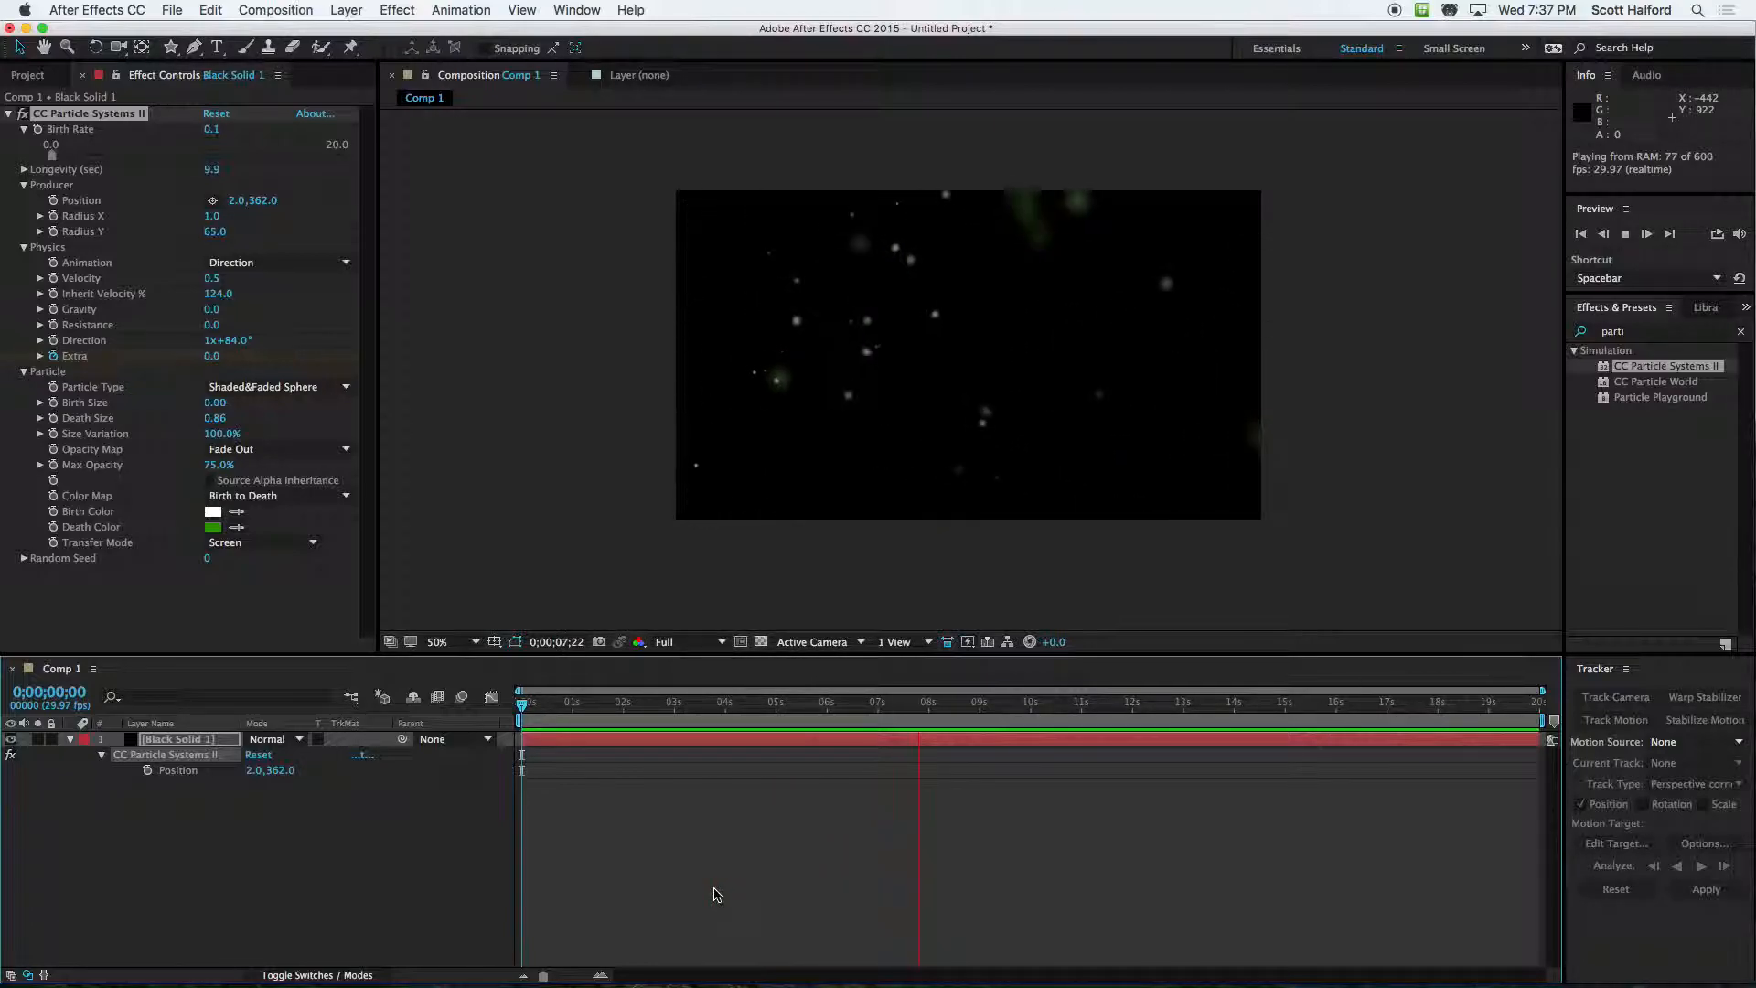
Expand the Random Seed setting, change it to 560 and preview the new particle pattern from the start
left_click_drag(572, 703, 545, 703)
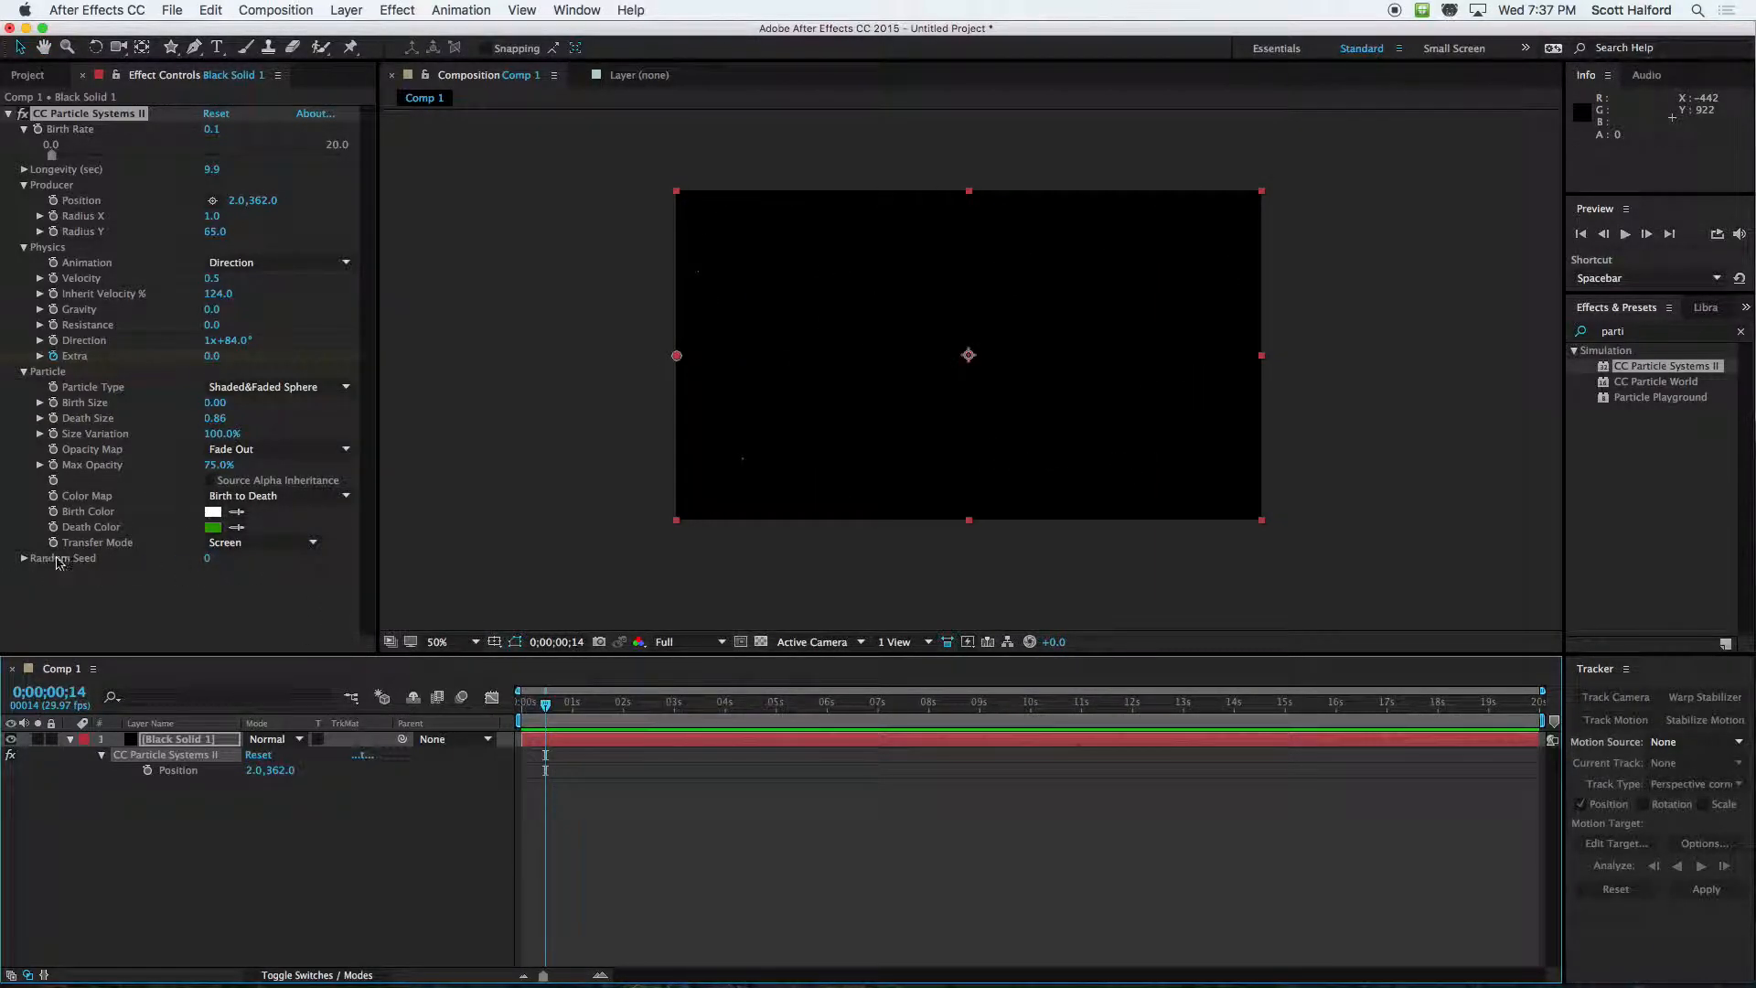
left_click(22, 559)
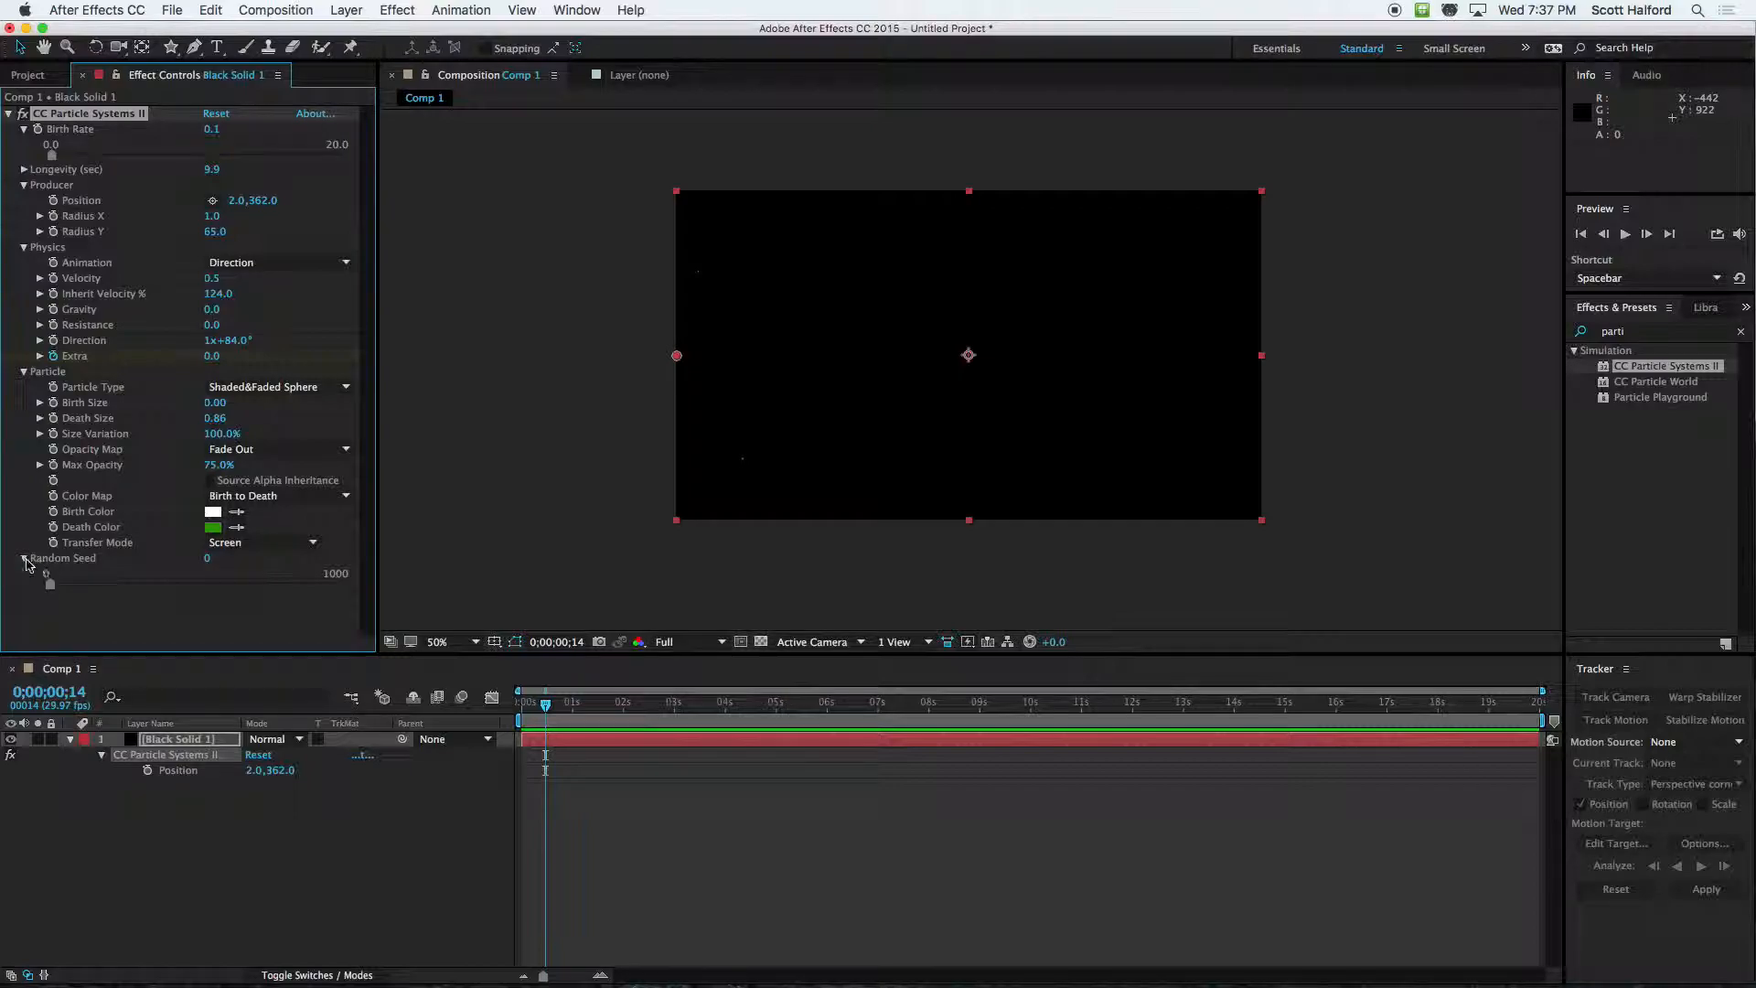
left_click_drag(210, 563, 263, 553)
left_click(528, 702)
key("space")
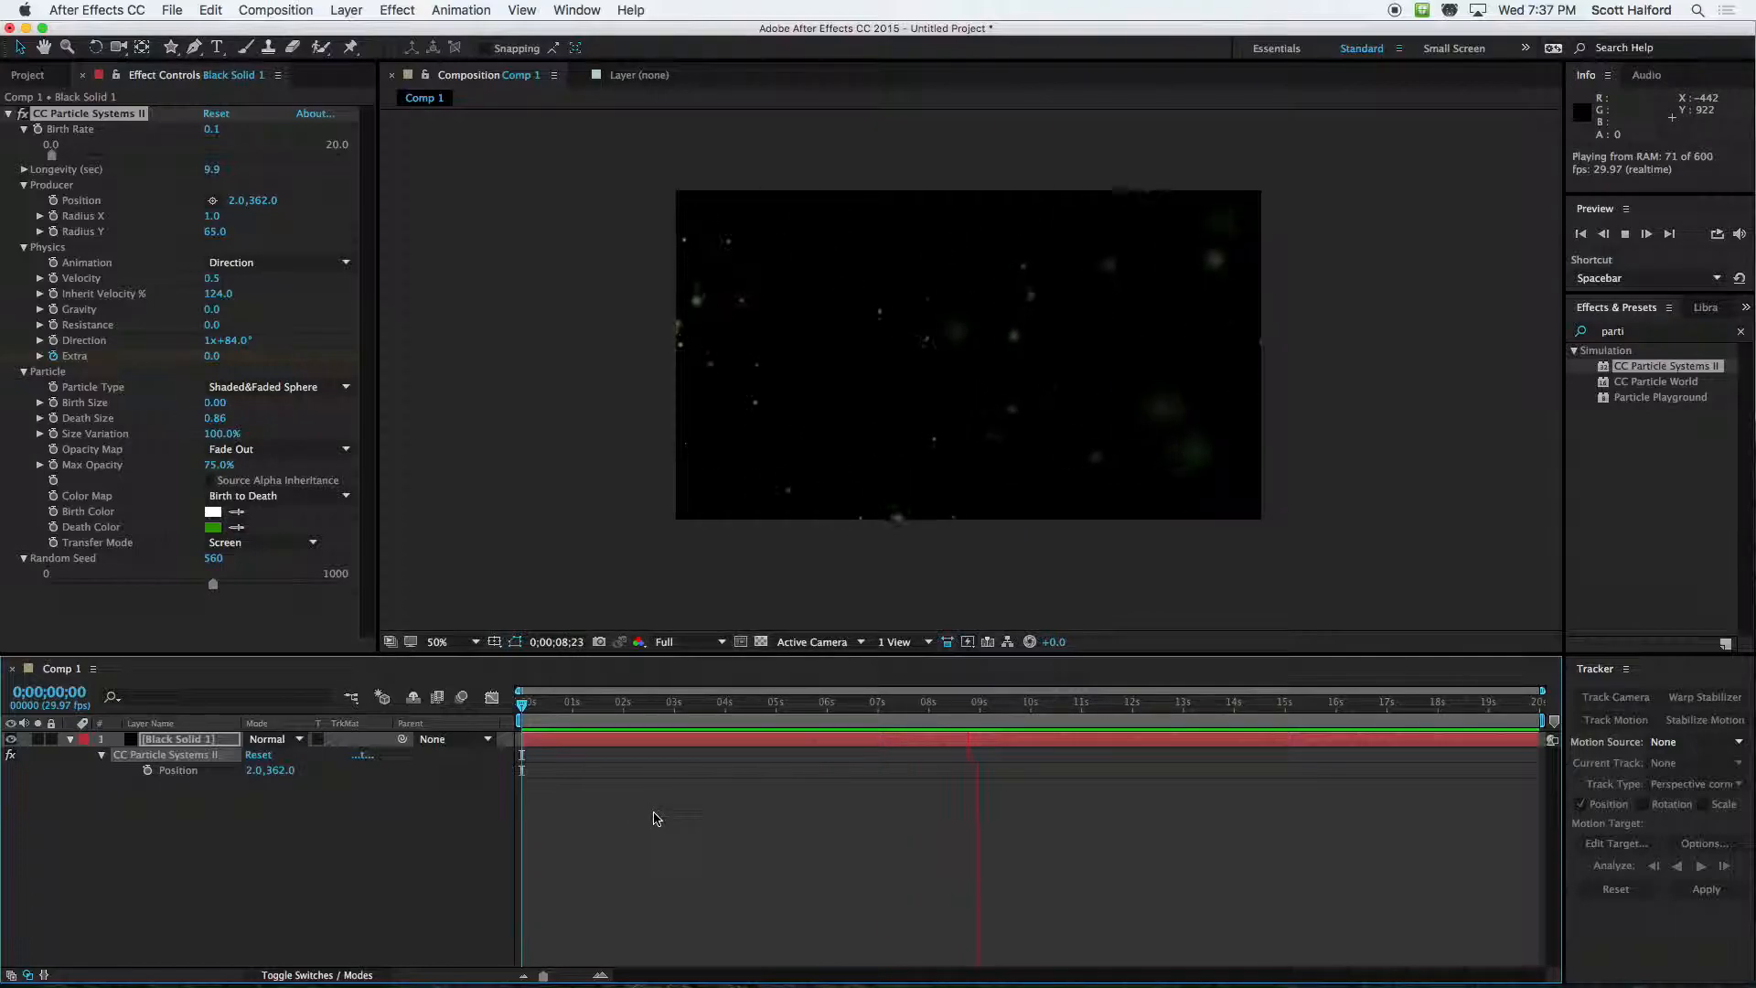
left_click(768, 820)
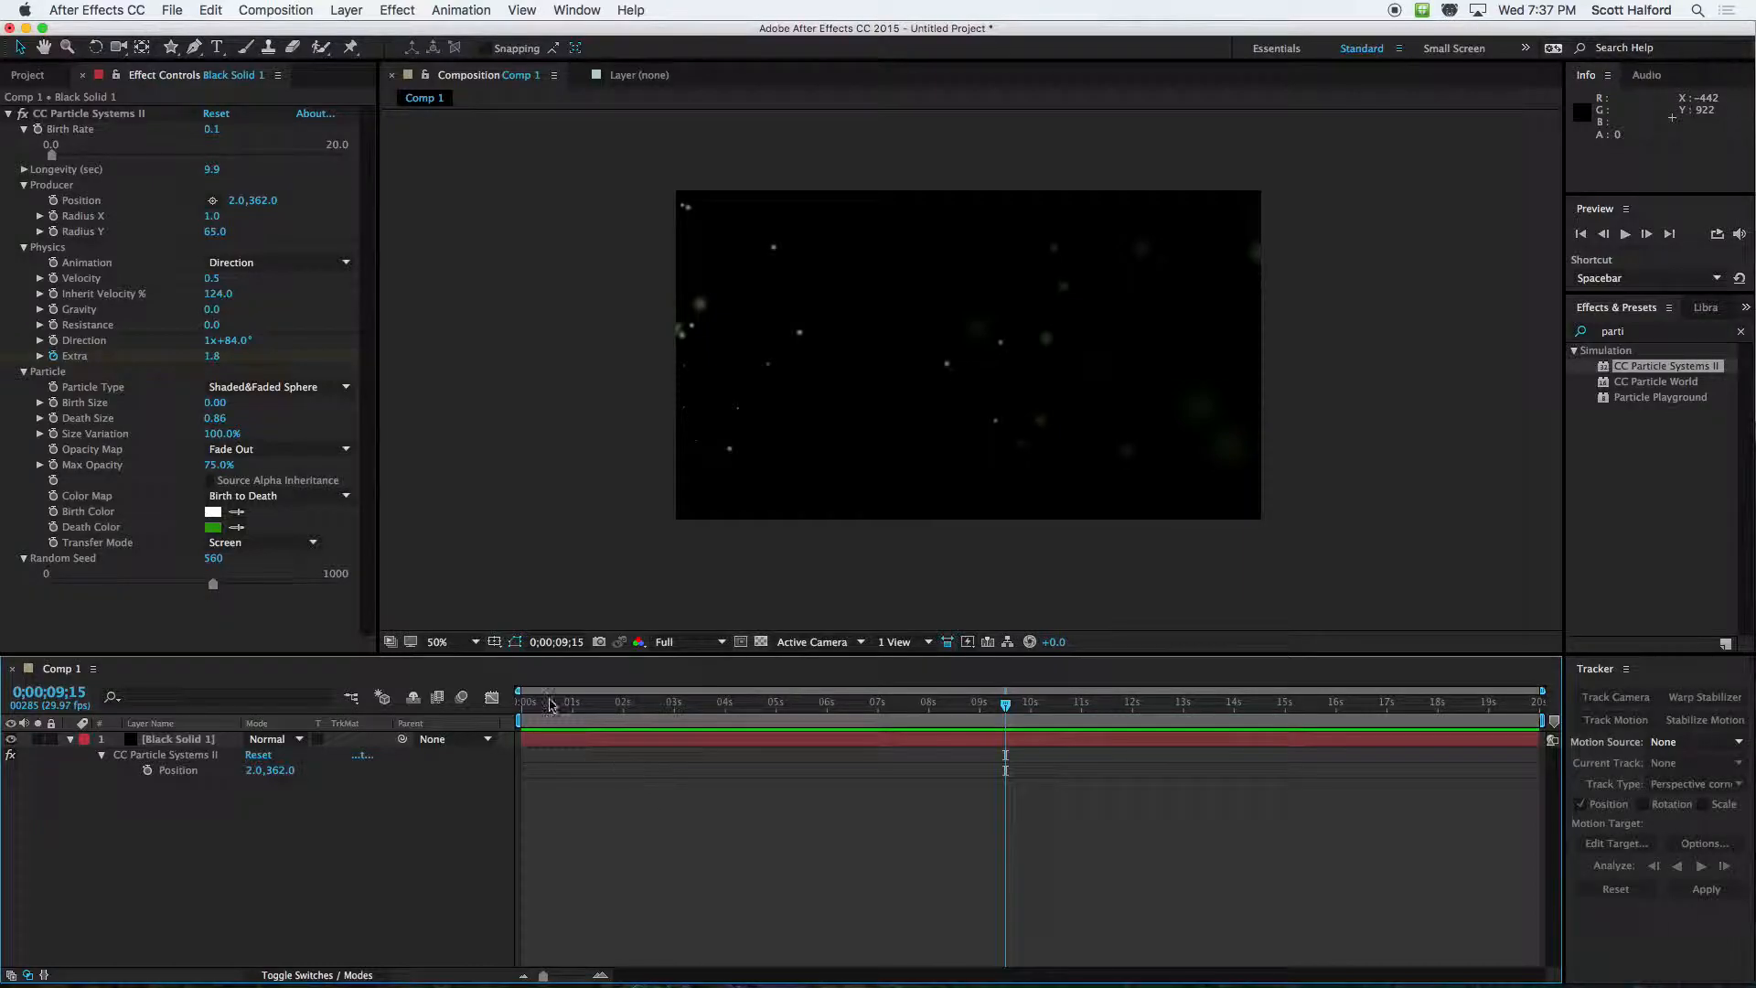
Reduce the producer's Radius Y to 33
left_click_drag(212, 226, 98, 240)
key("super+z")
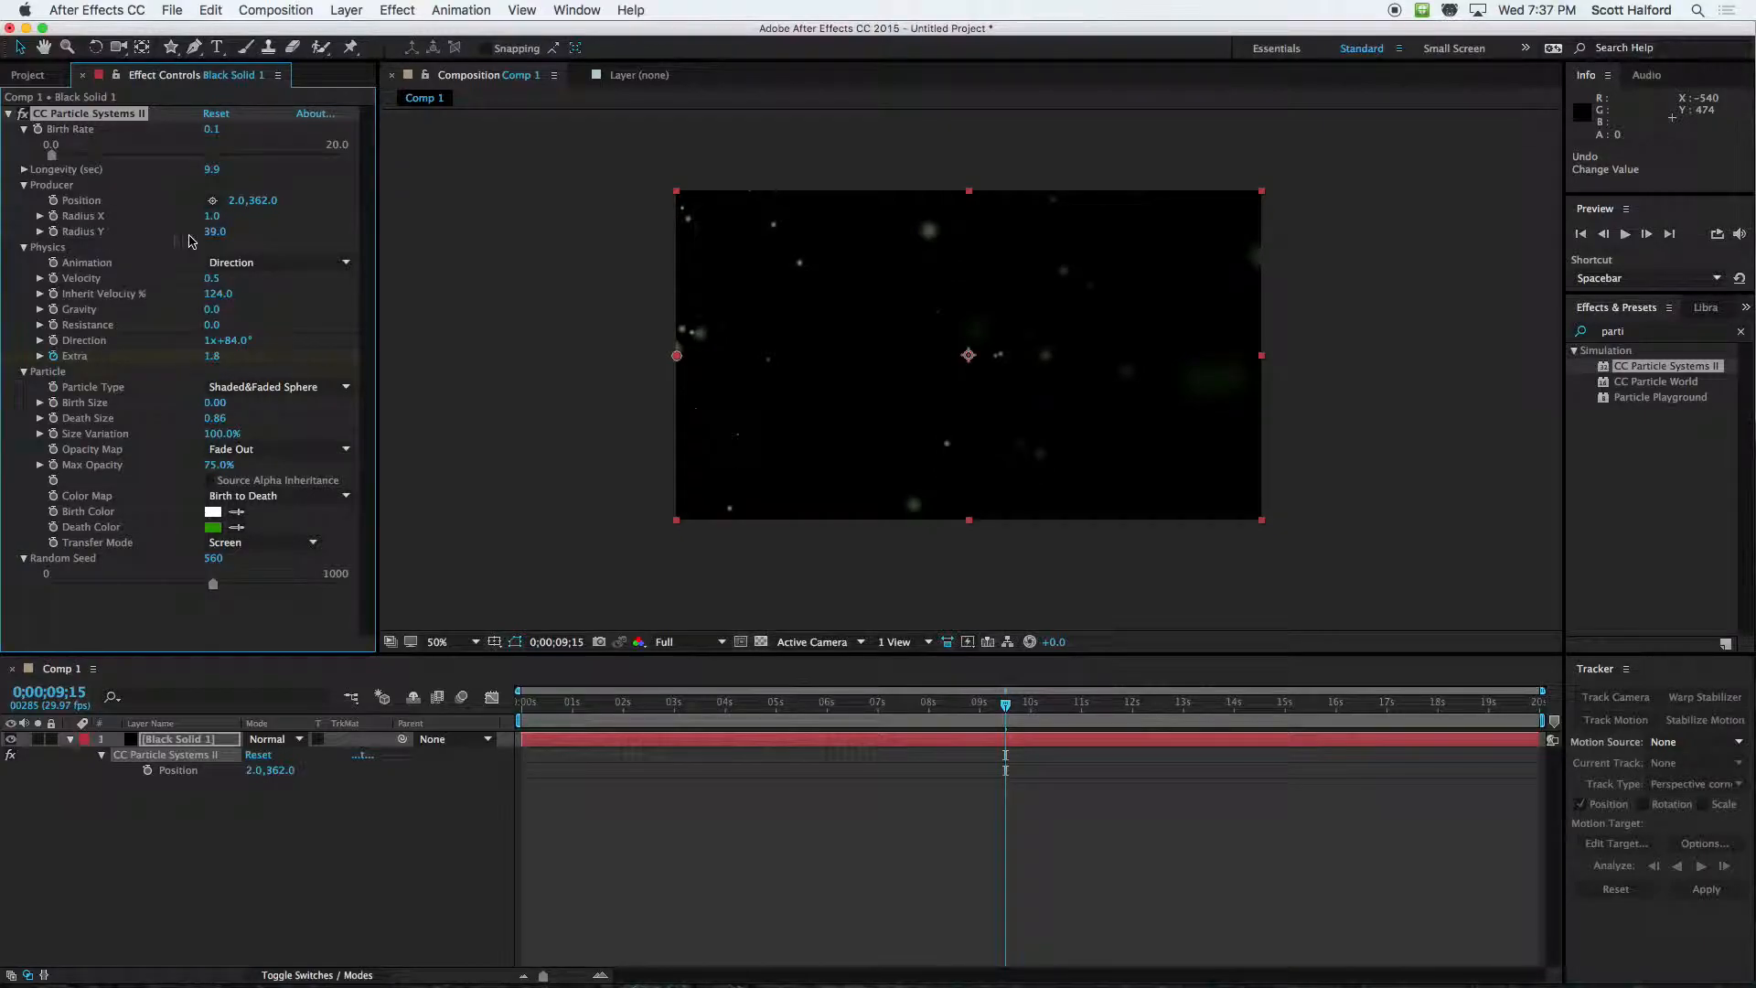
left_click_drag(212, 231, 205, 232)
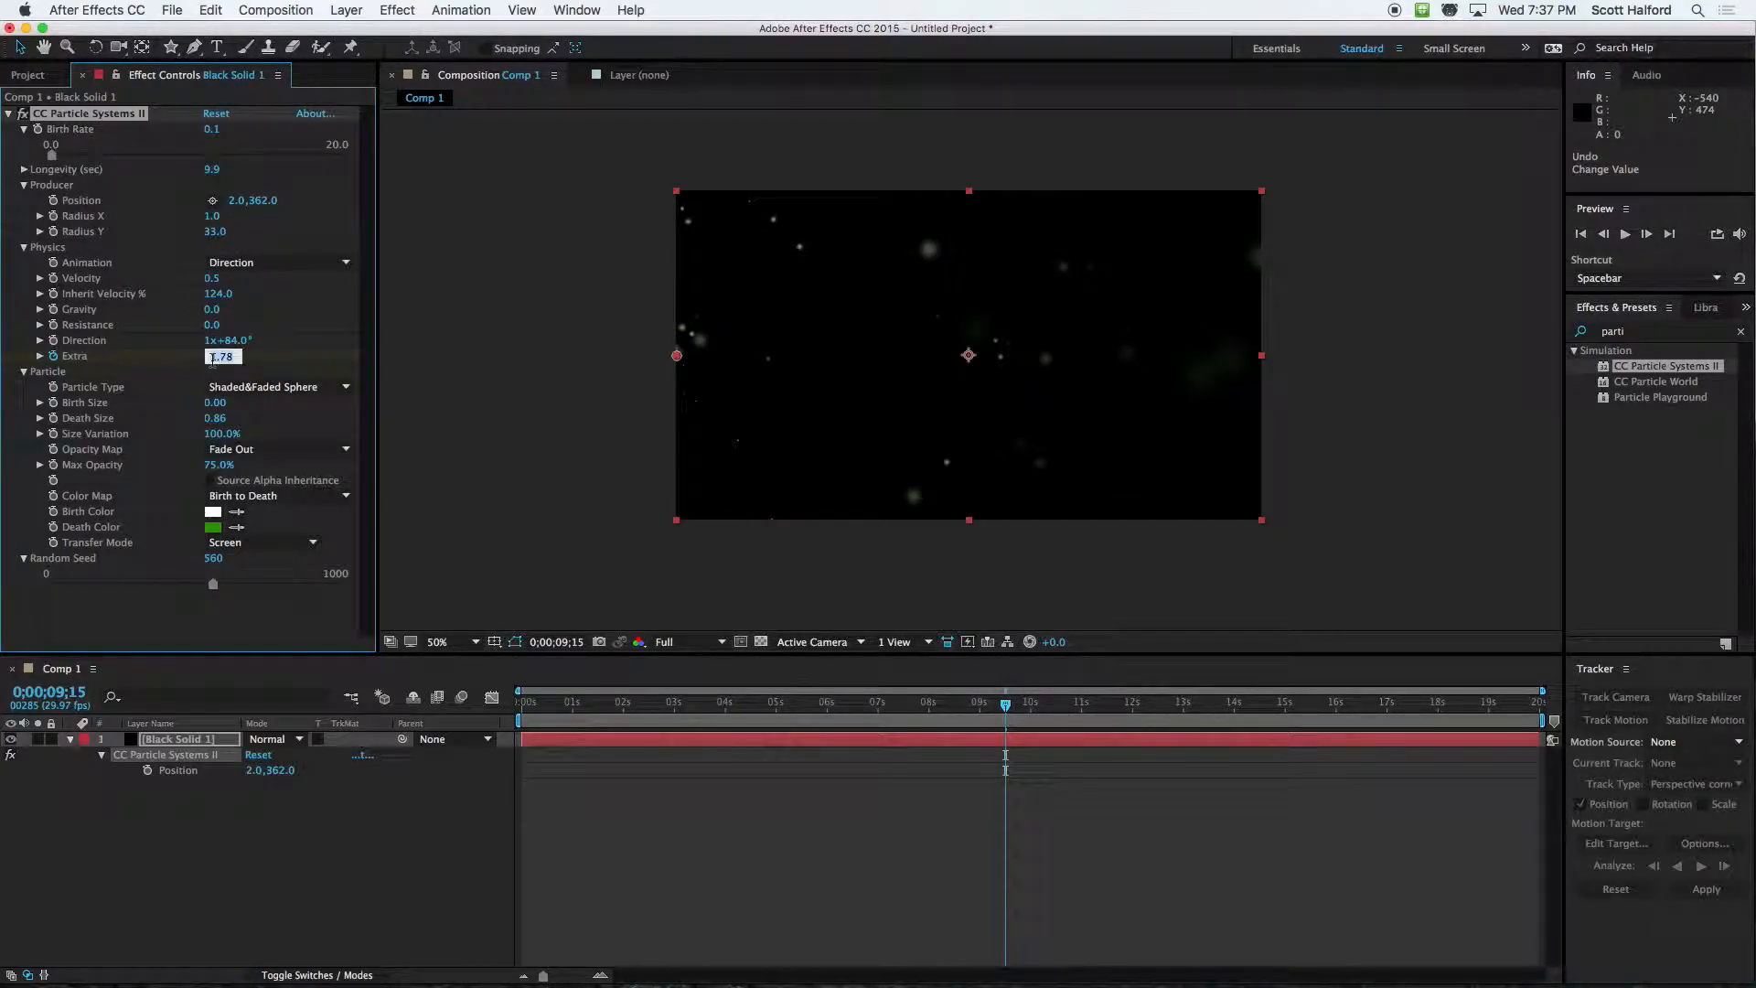
Set Extra back to 0, remove its keyframing and scrub the timeline to 0;00;04;28
type("0")
key("Return")
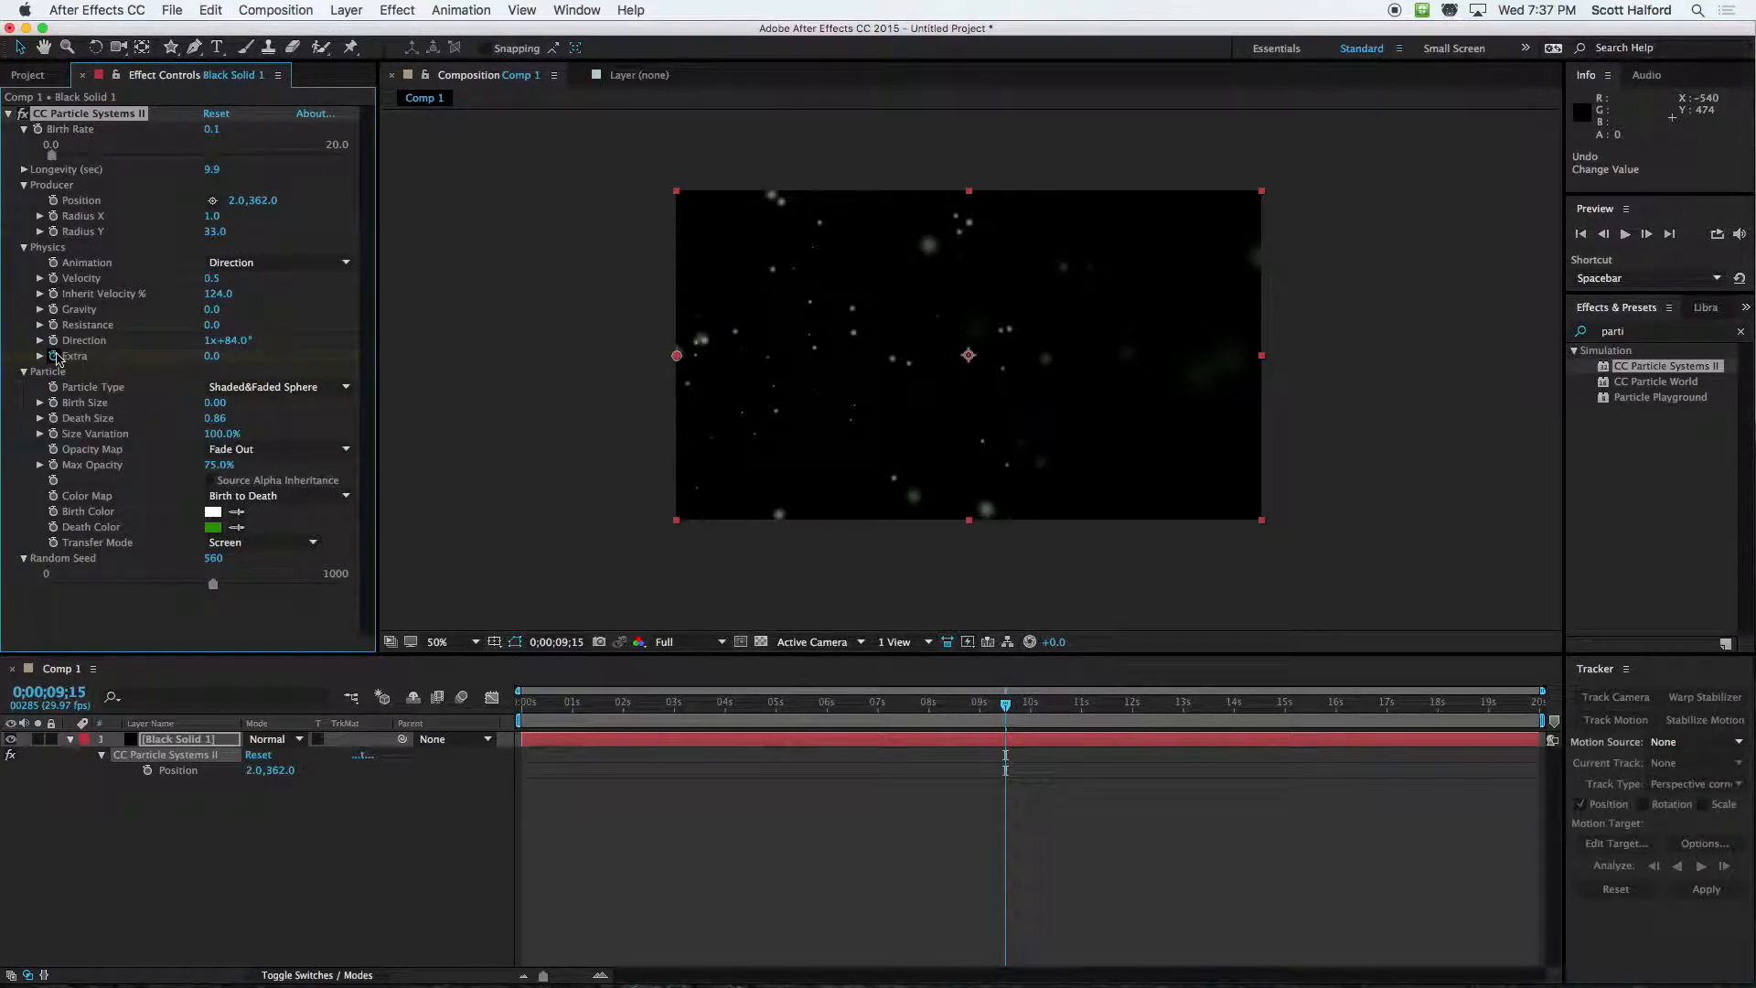
left_click_drag(618, 709, 773, 706)
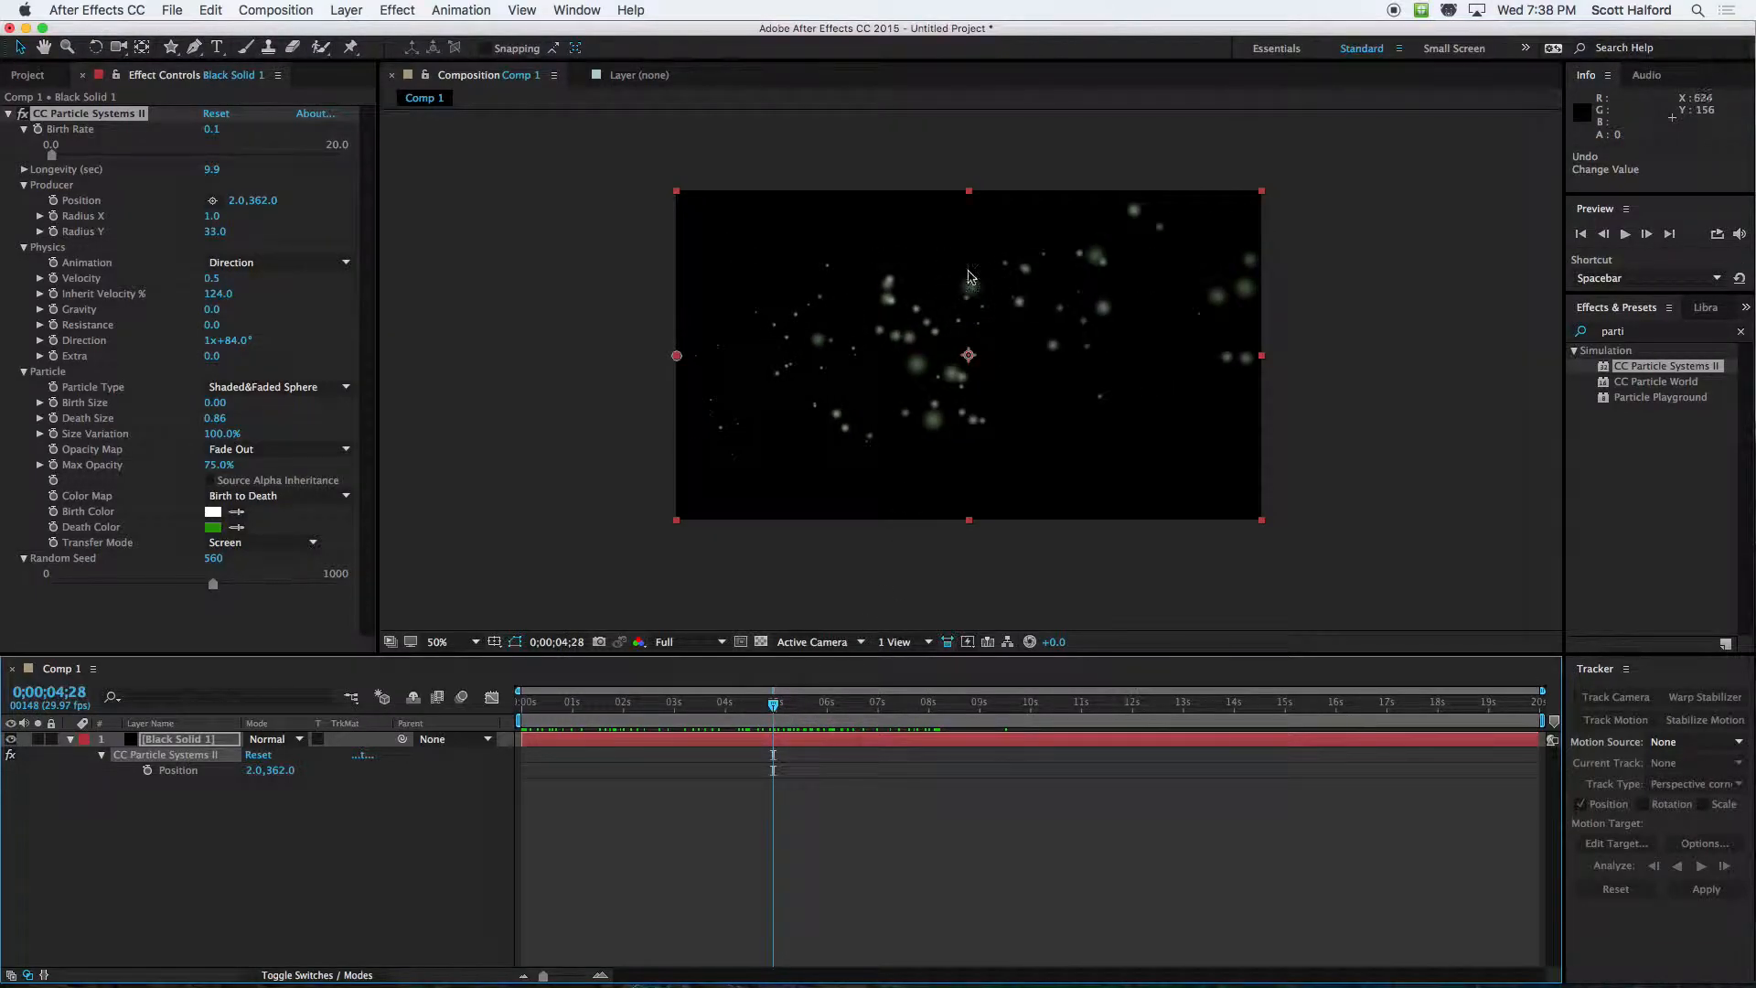
key("q")
left_click_drag(621, 288, 1091, 333)
key("super+z")
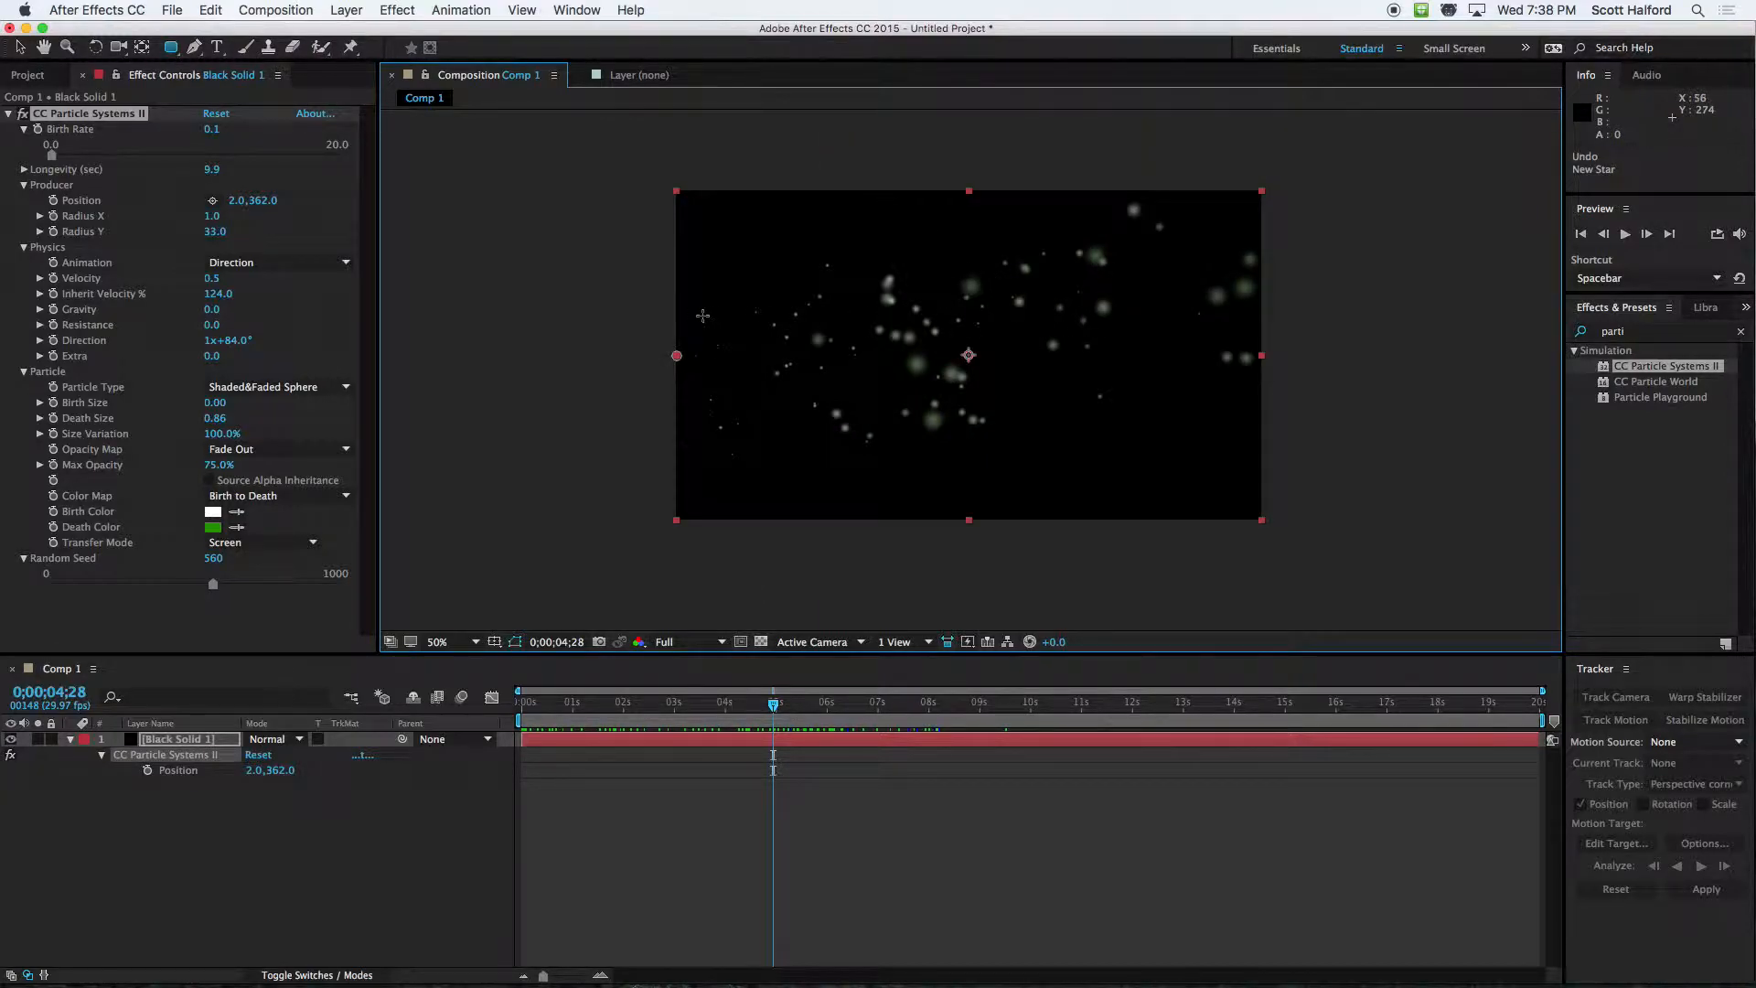
Draw a thin rectangular mask about 1391 × 117 px on the black solid, spanning the frame's full width just above its middle
left_click_drag(638, 298, 1279, 351)
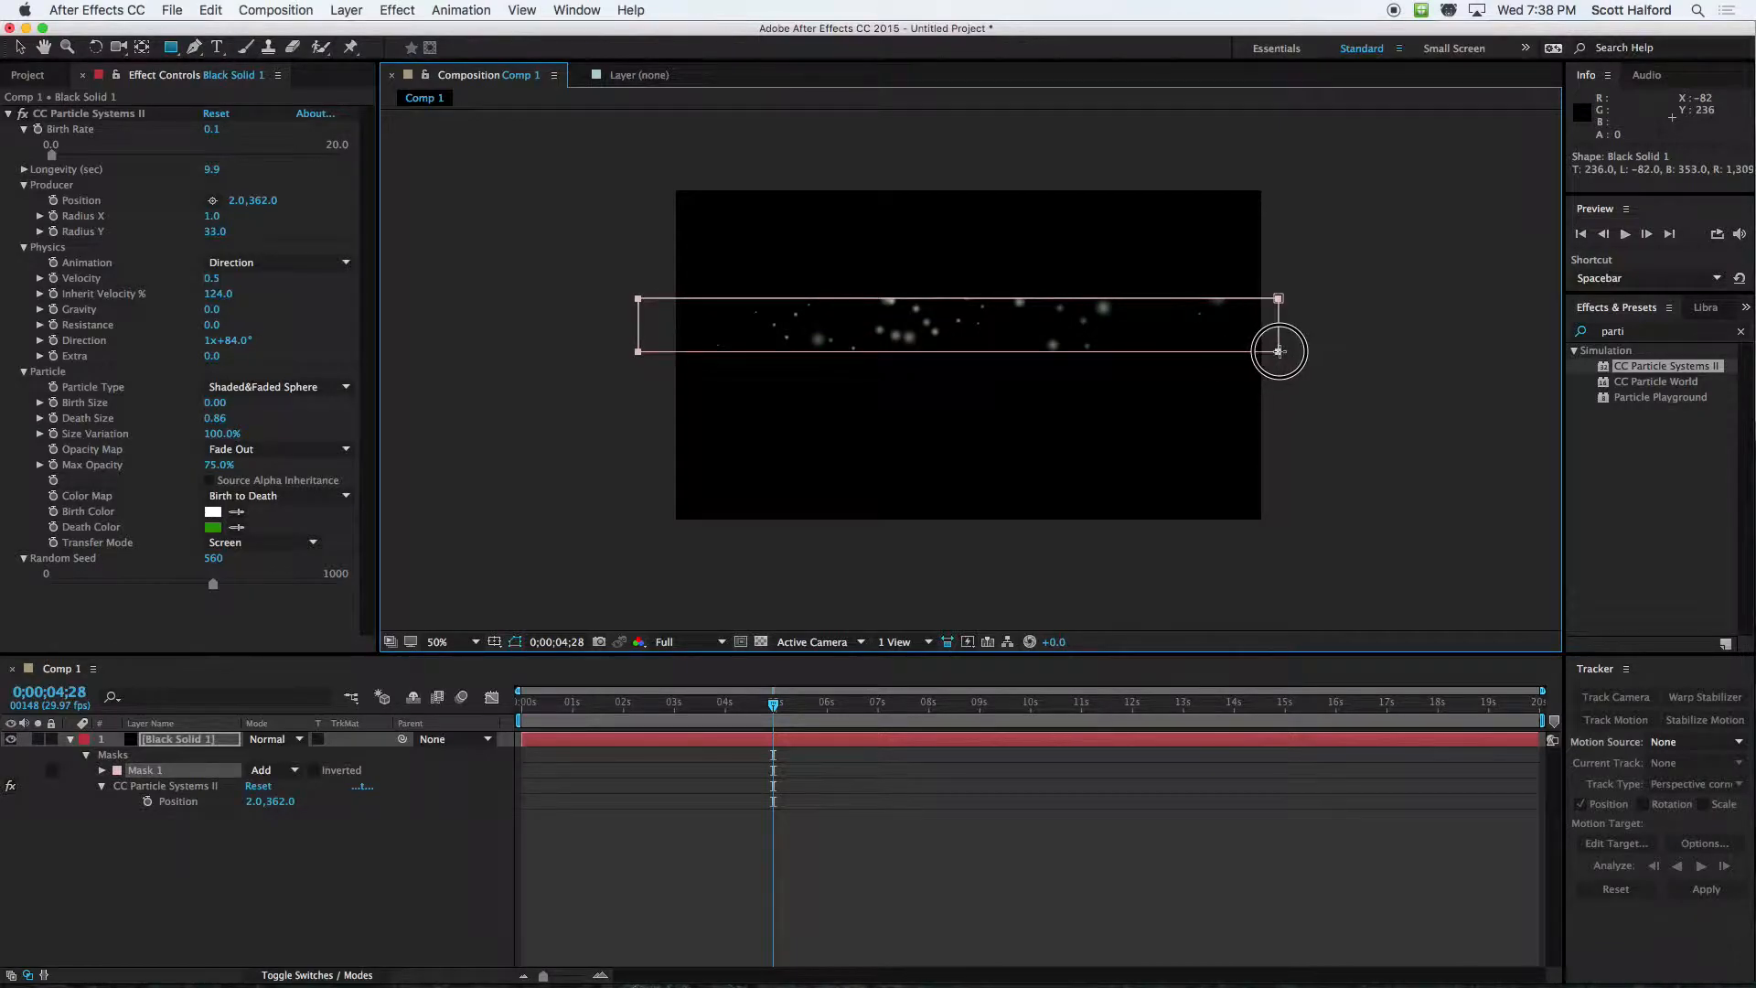
key("v")
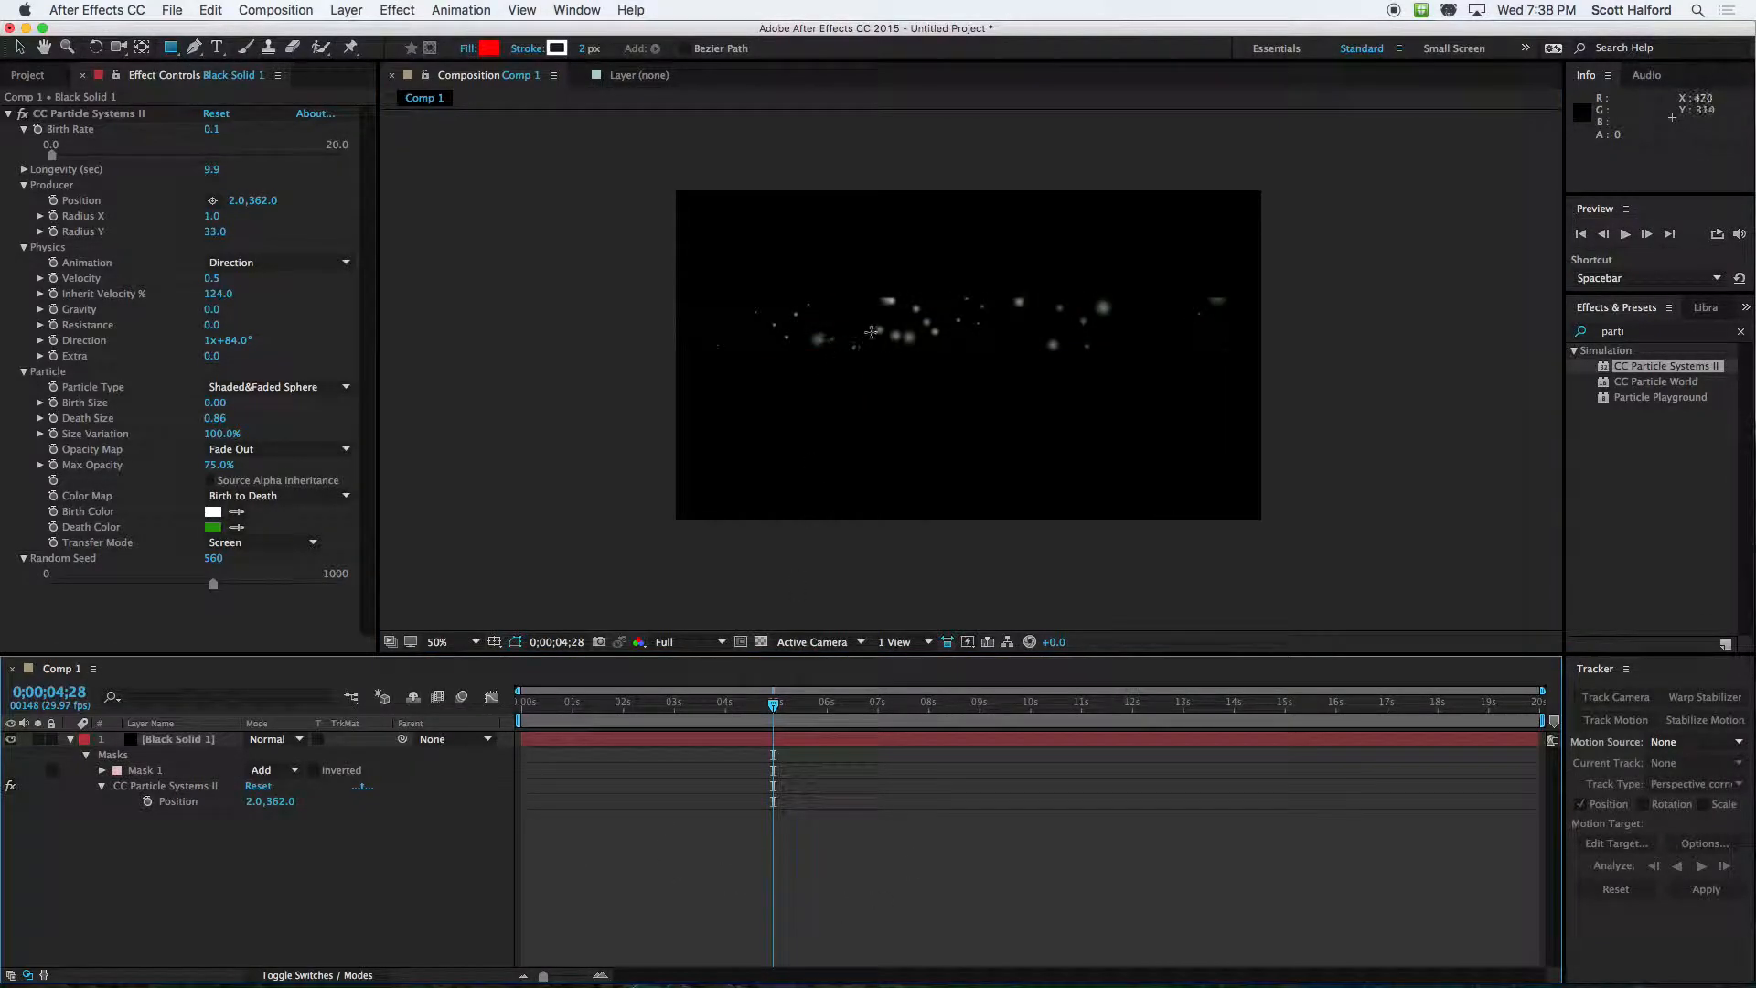
Move the masked black solid straight down 212 px to position 640, 572
left_click_drag(838, 352, 843, 422)
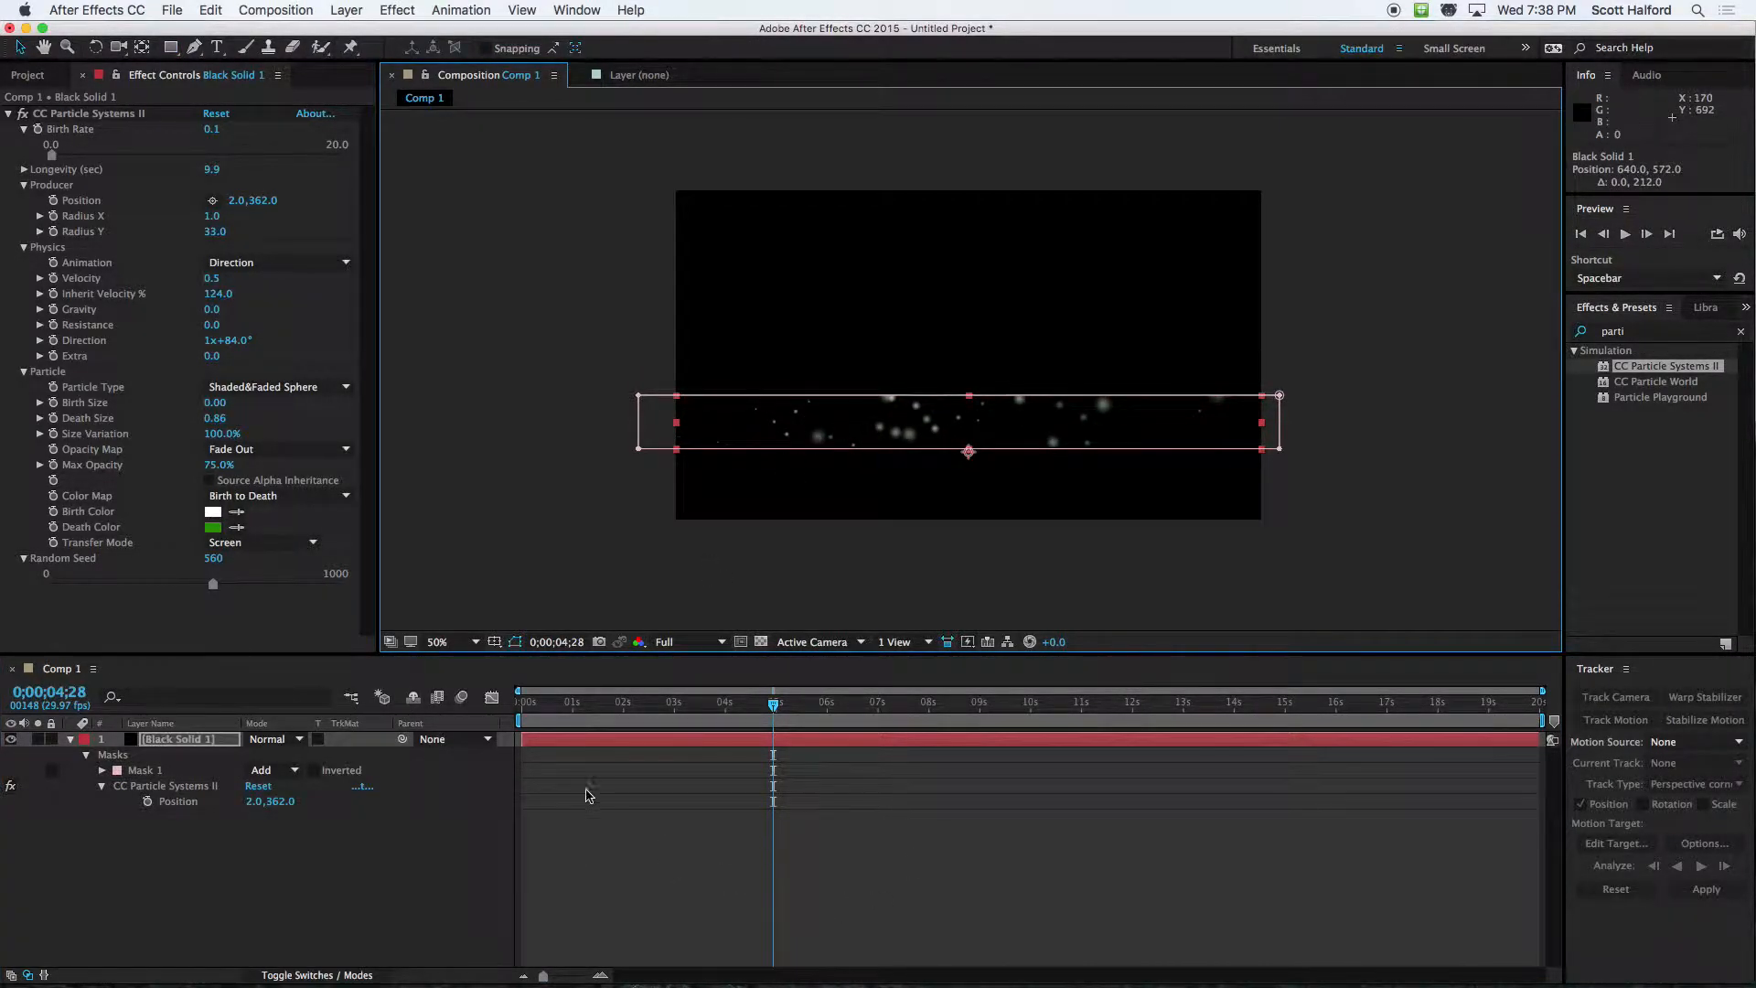
left_click(603, 855)
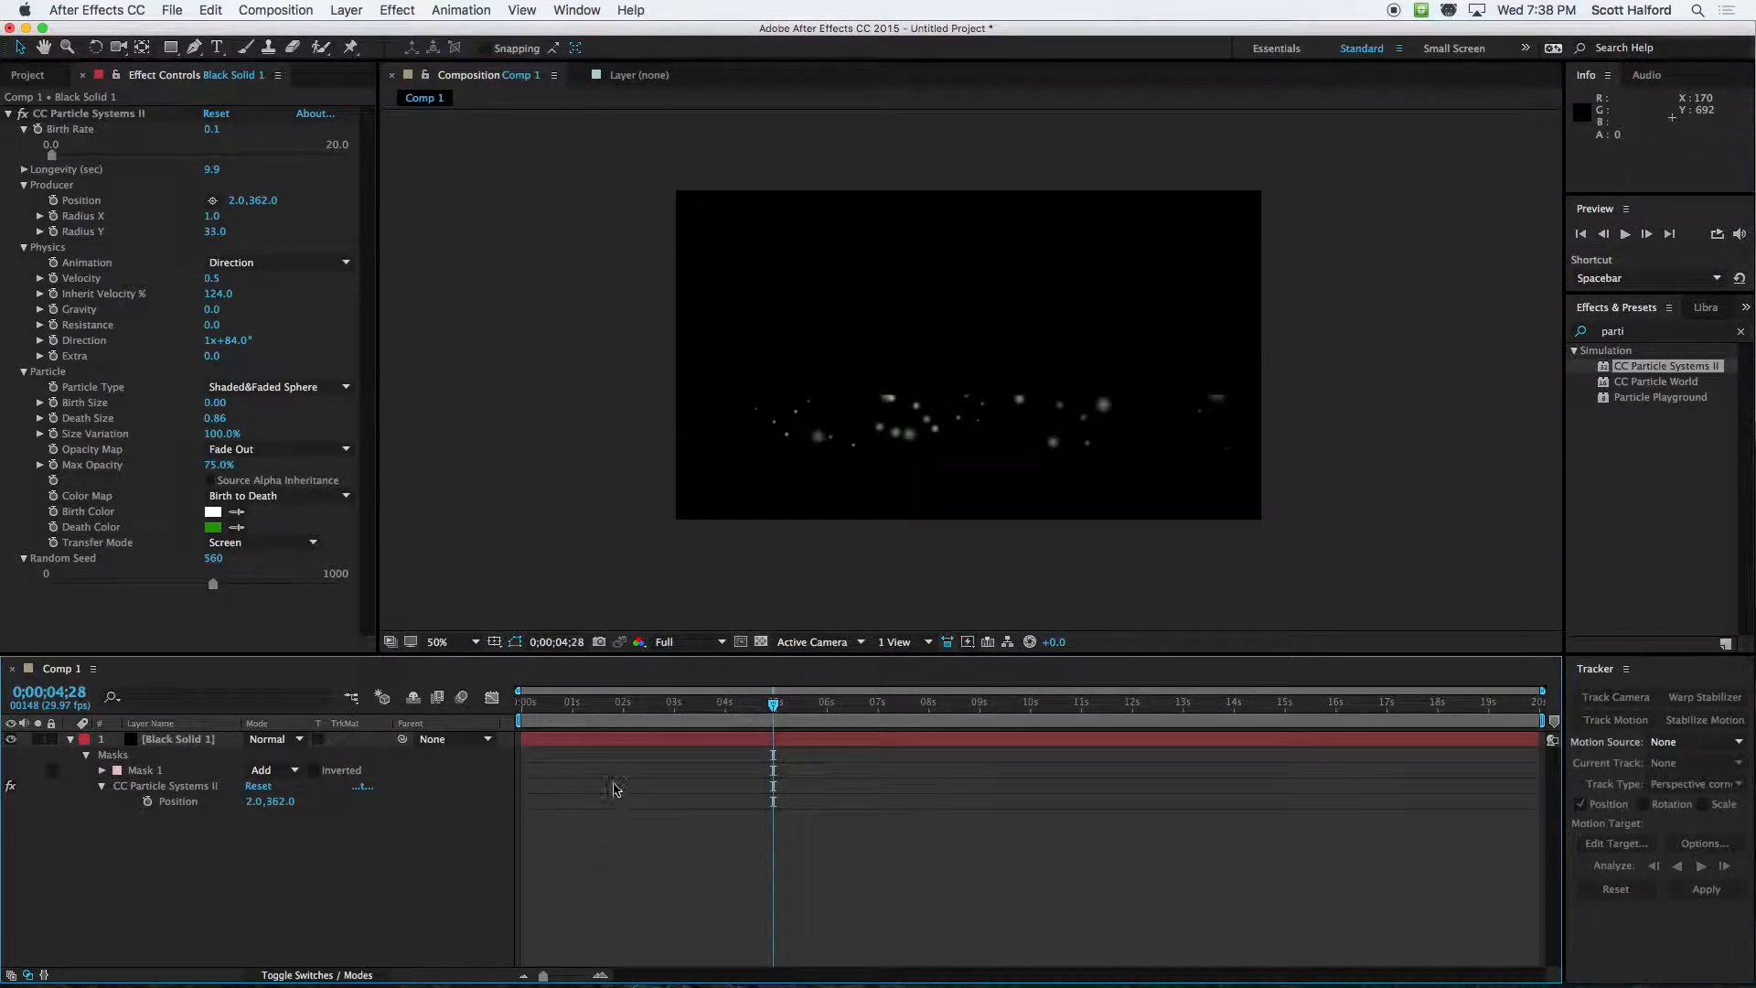
left_click(608, 743)
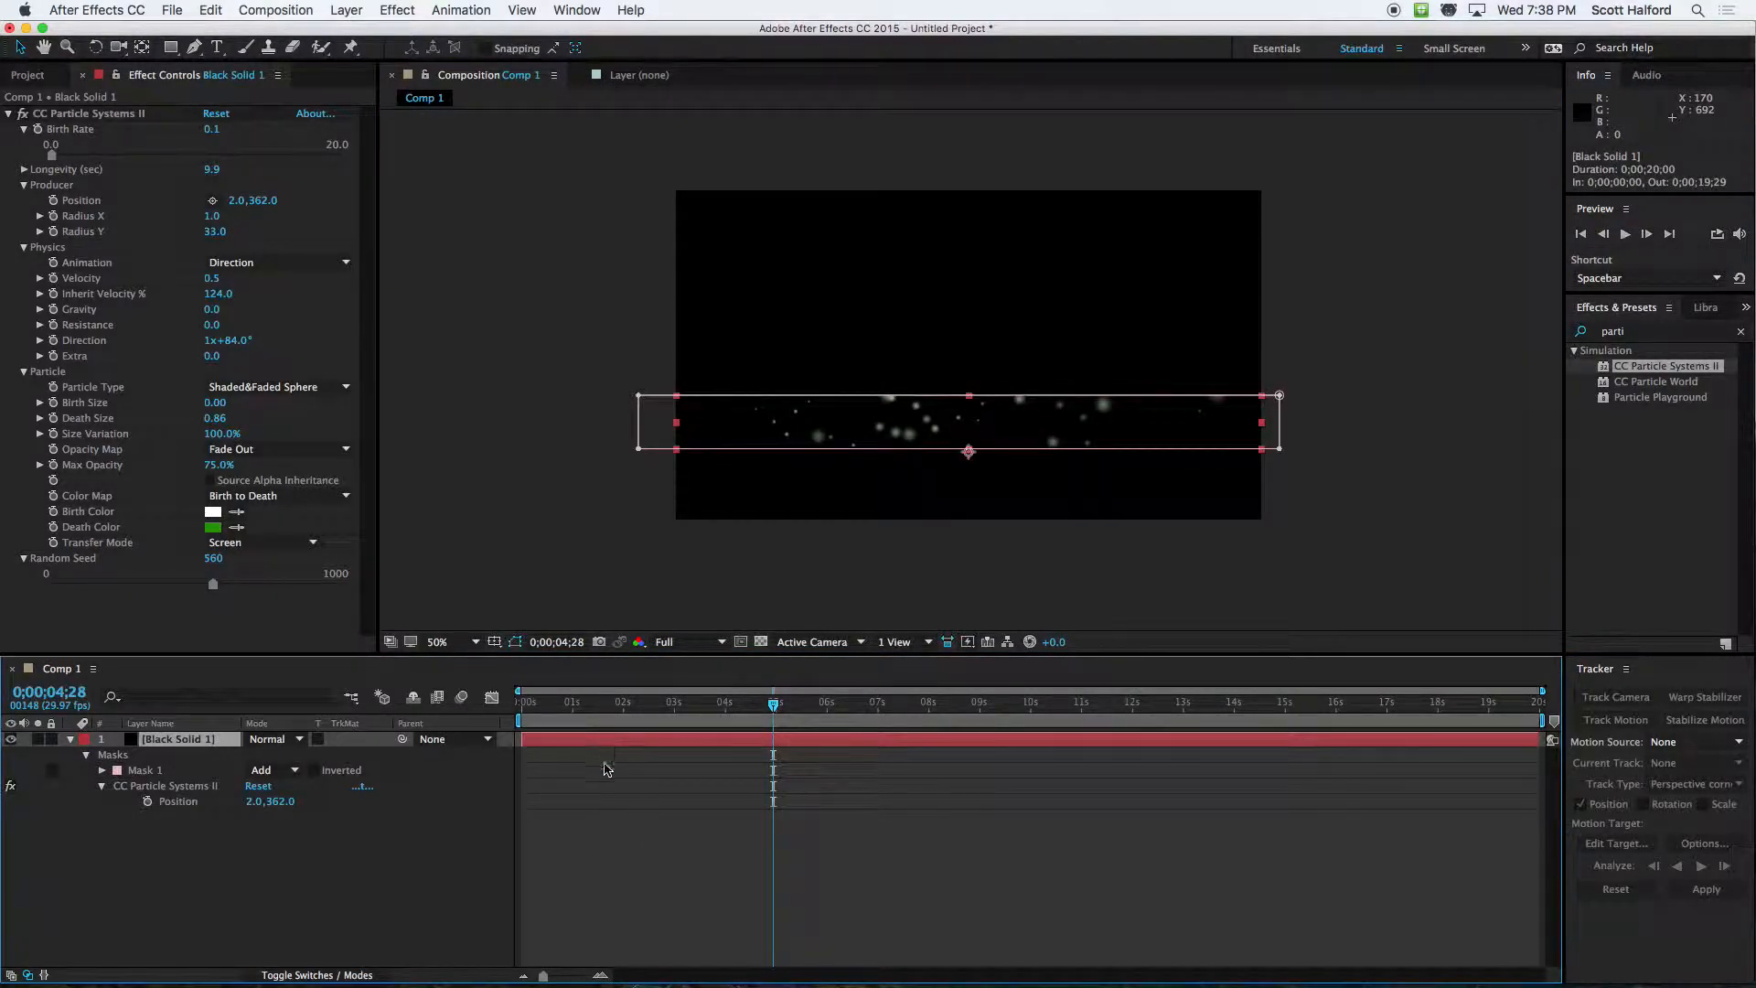
key("super+d")
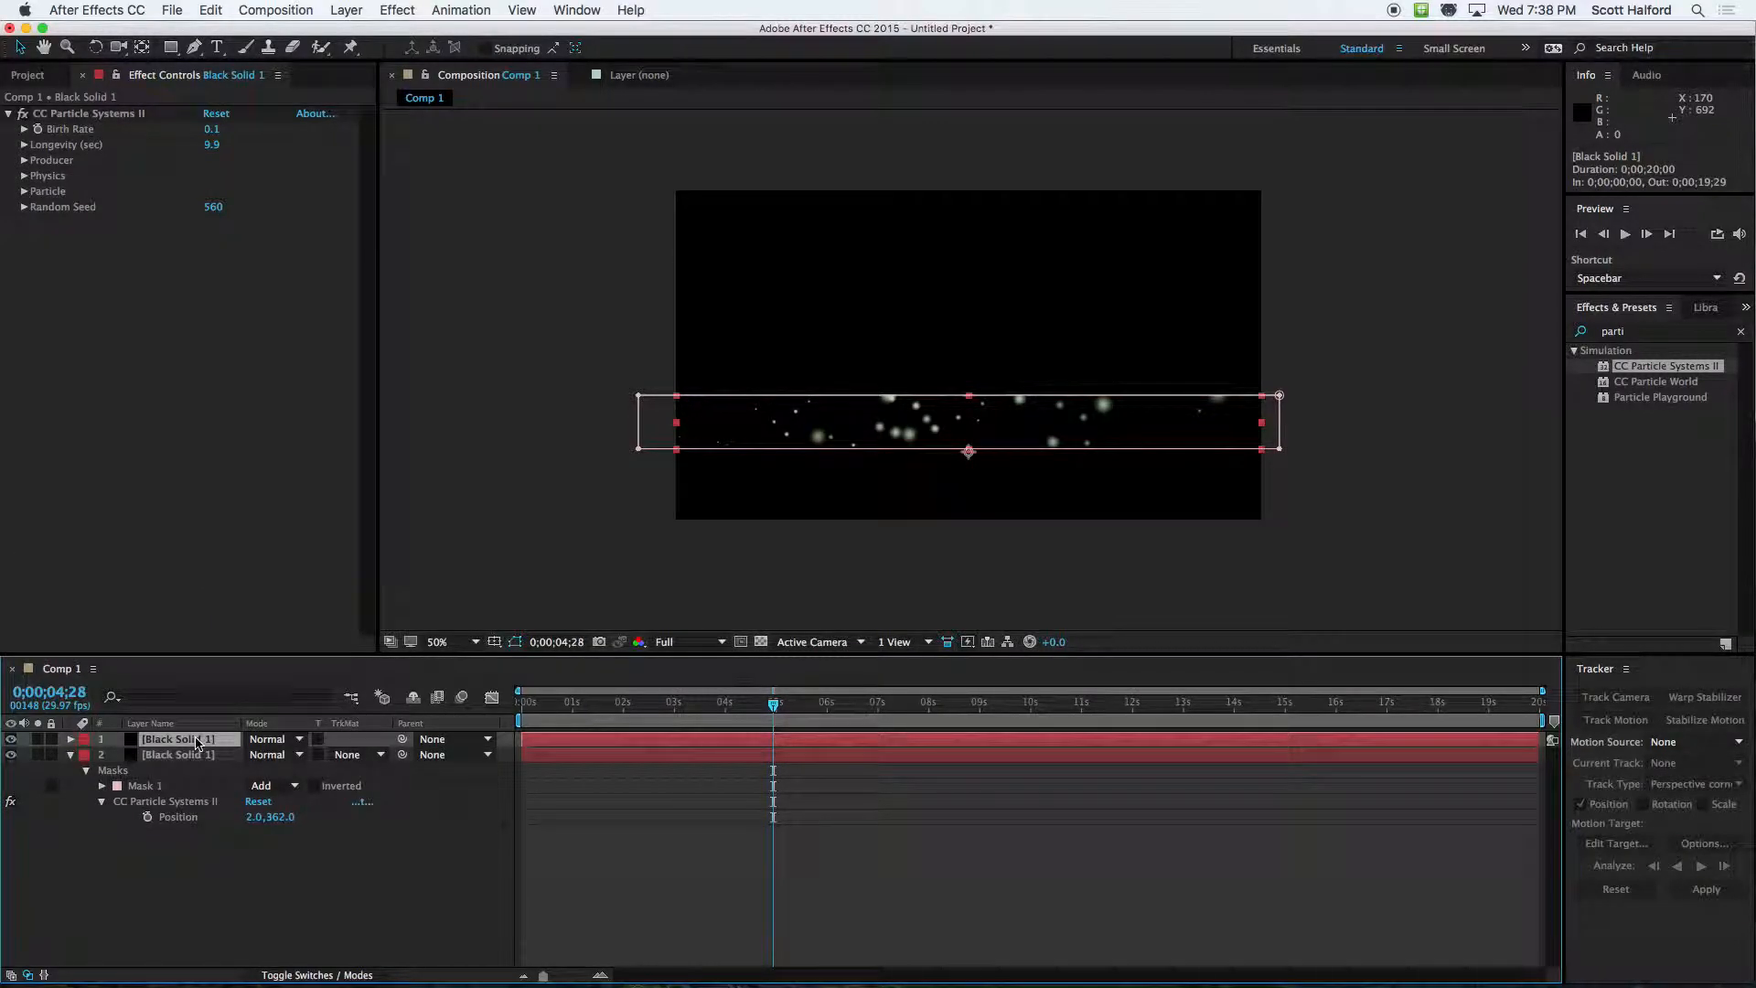
key("super+z")
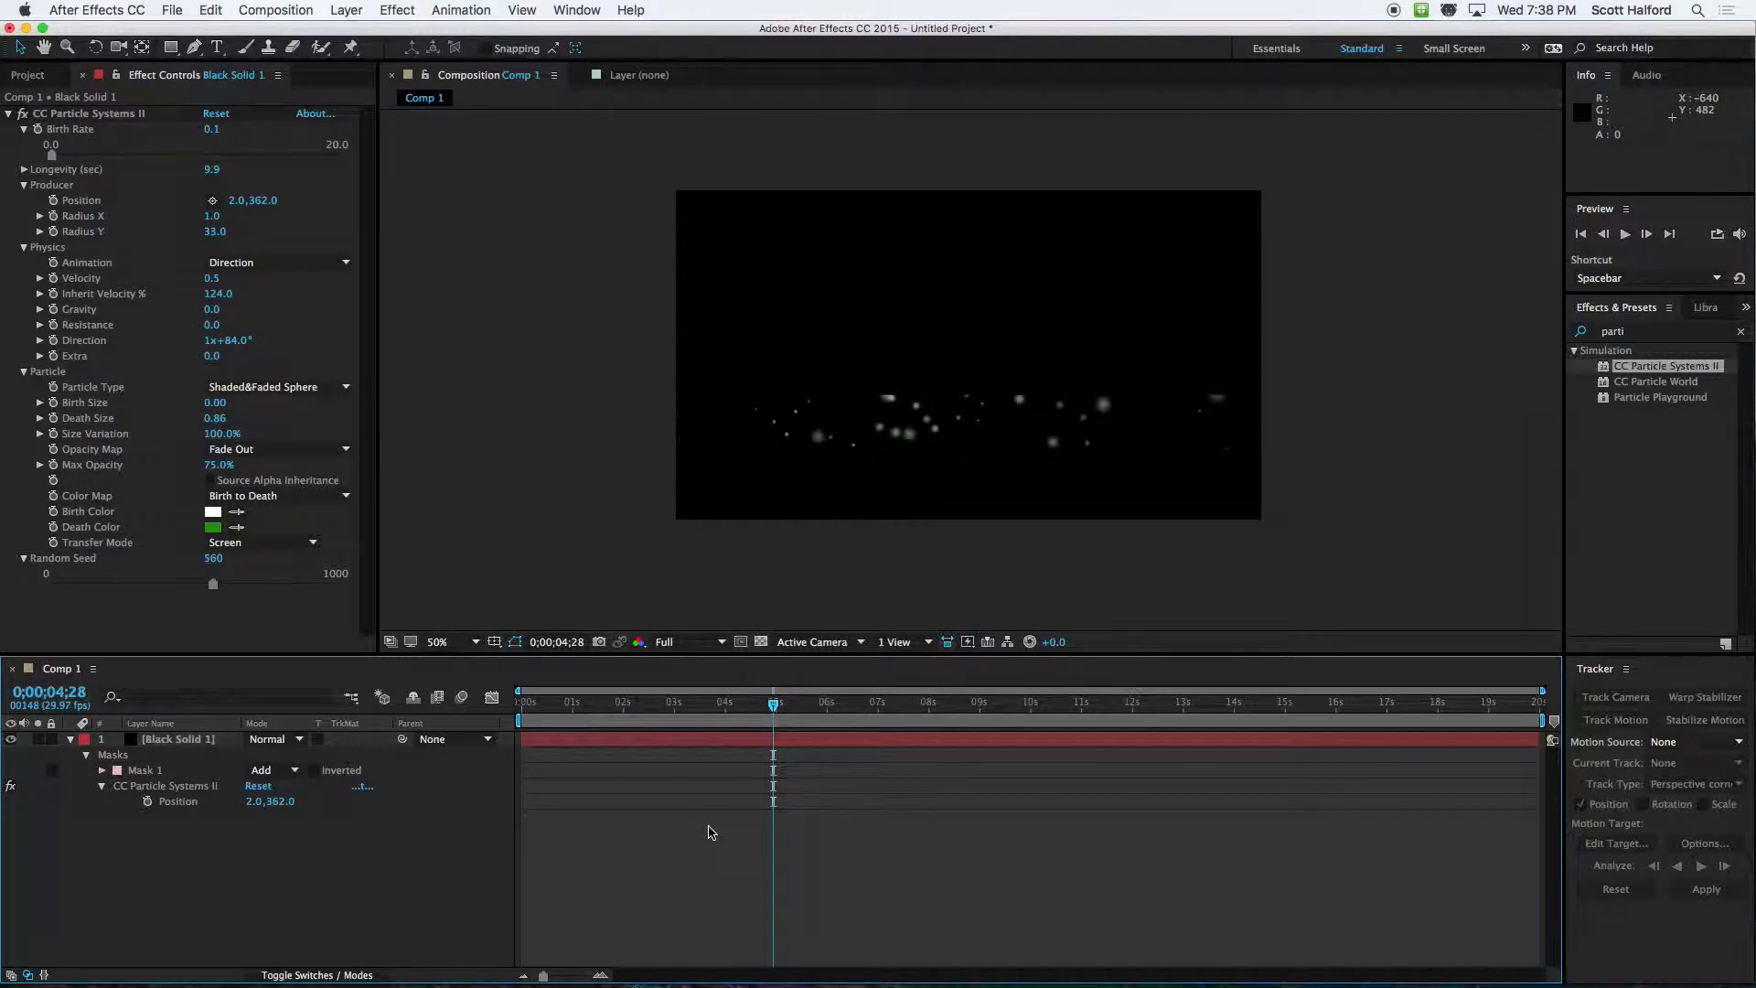
Create a new 1280 × 720 px solid in medium blue, colour 8C96D0
key("super+y")
left_click(879, 619)
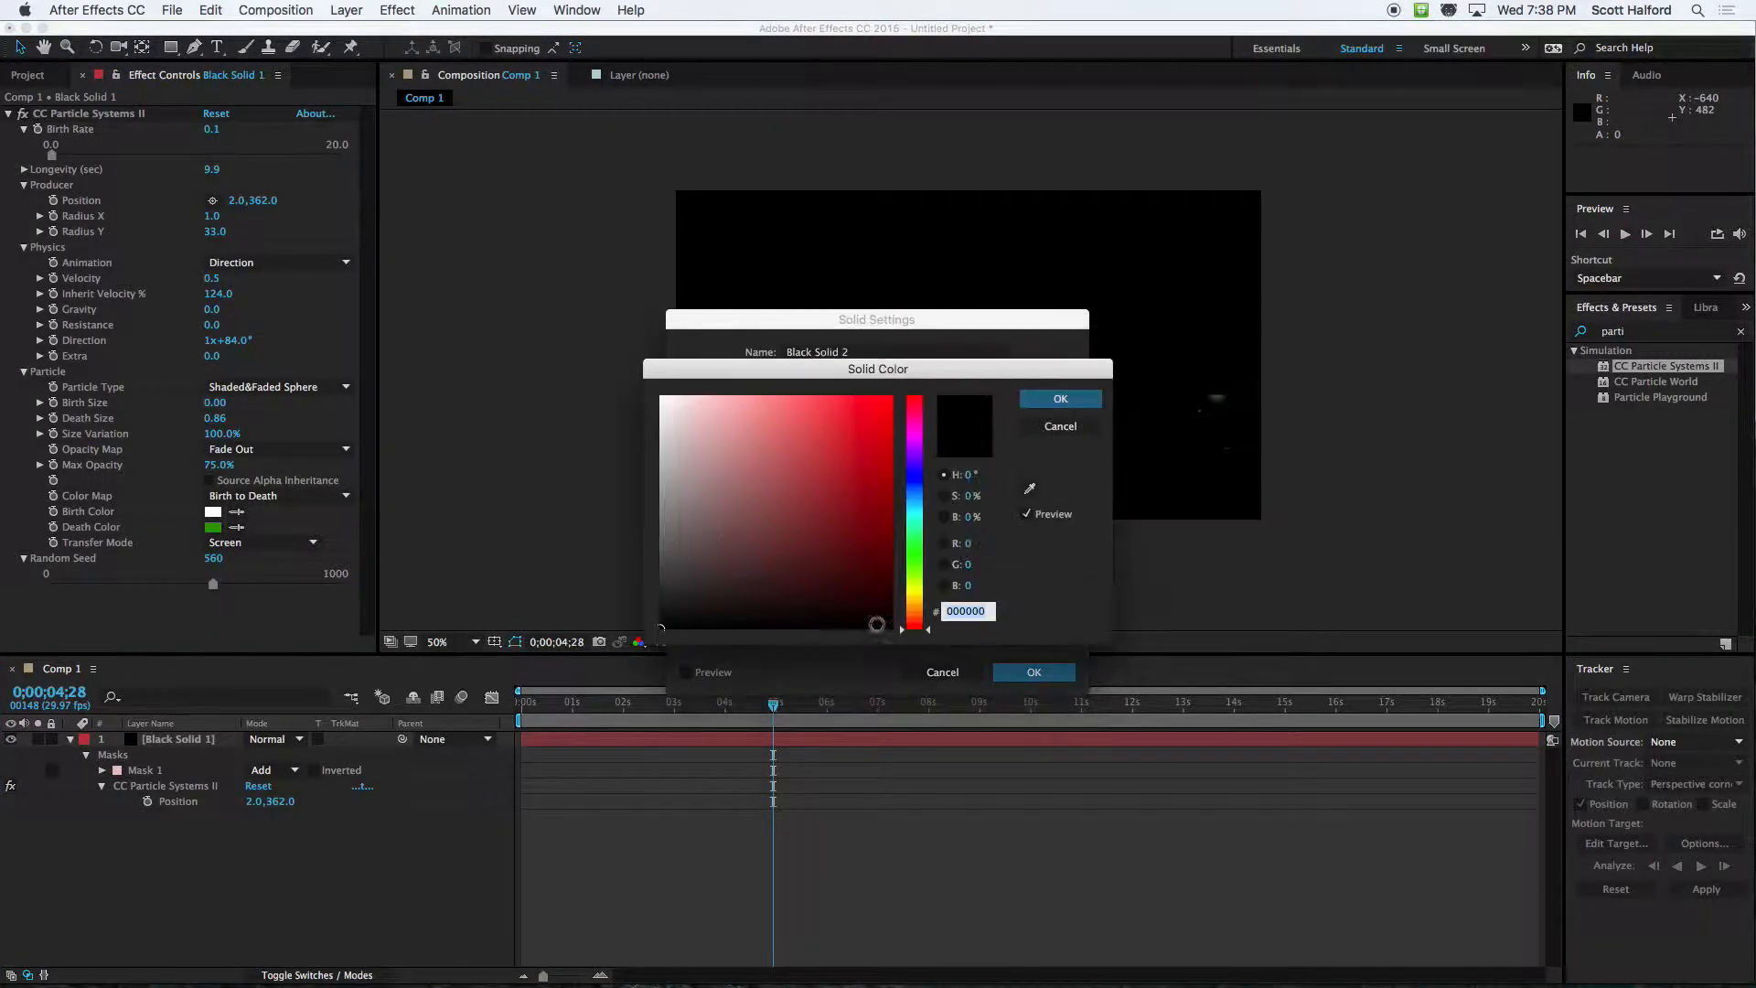
left_click(774, 524)
left_click(914, 479)
left_click(850, 513)
mouse_move(849, 513)
left_mouse_down()
mouse_move(651, 455)
mouse_move(735, 439)
left_mouse_up()
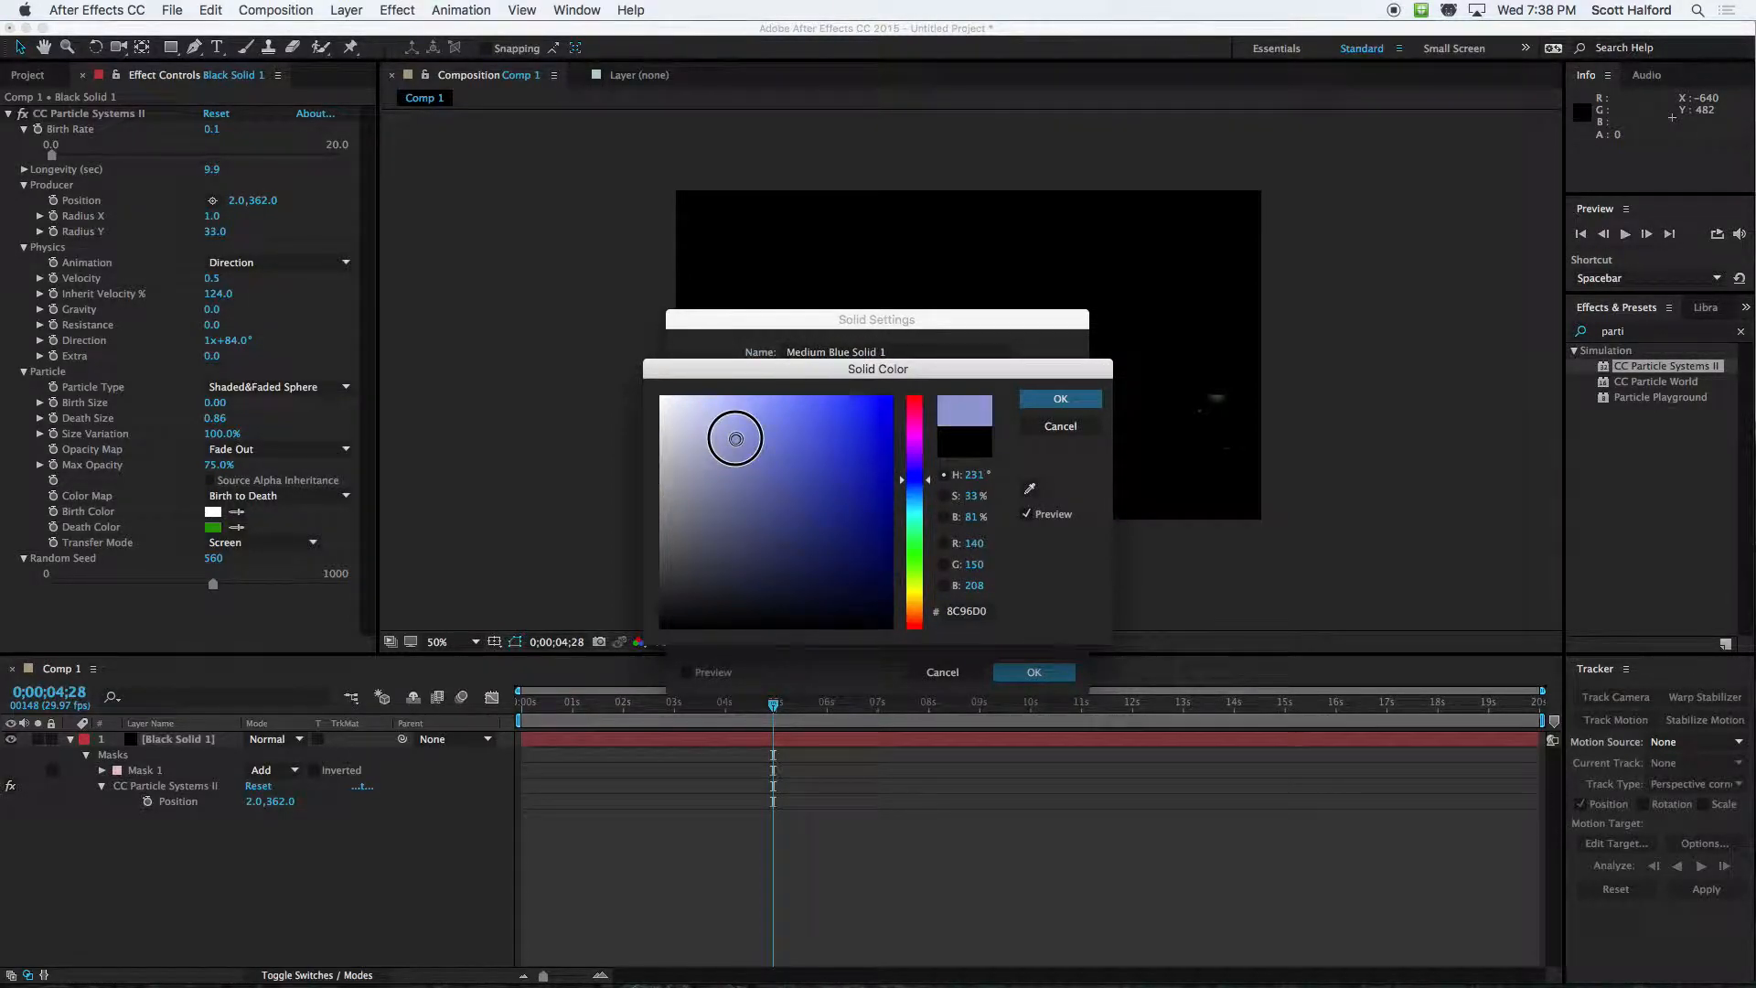
left_click(1060, 399)
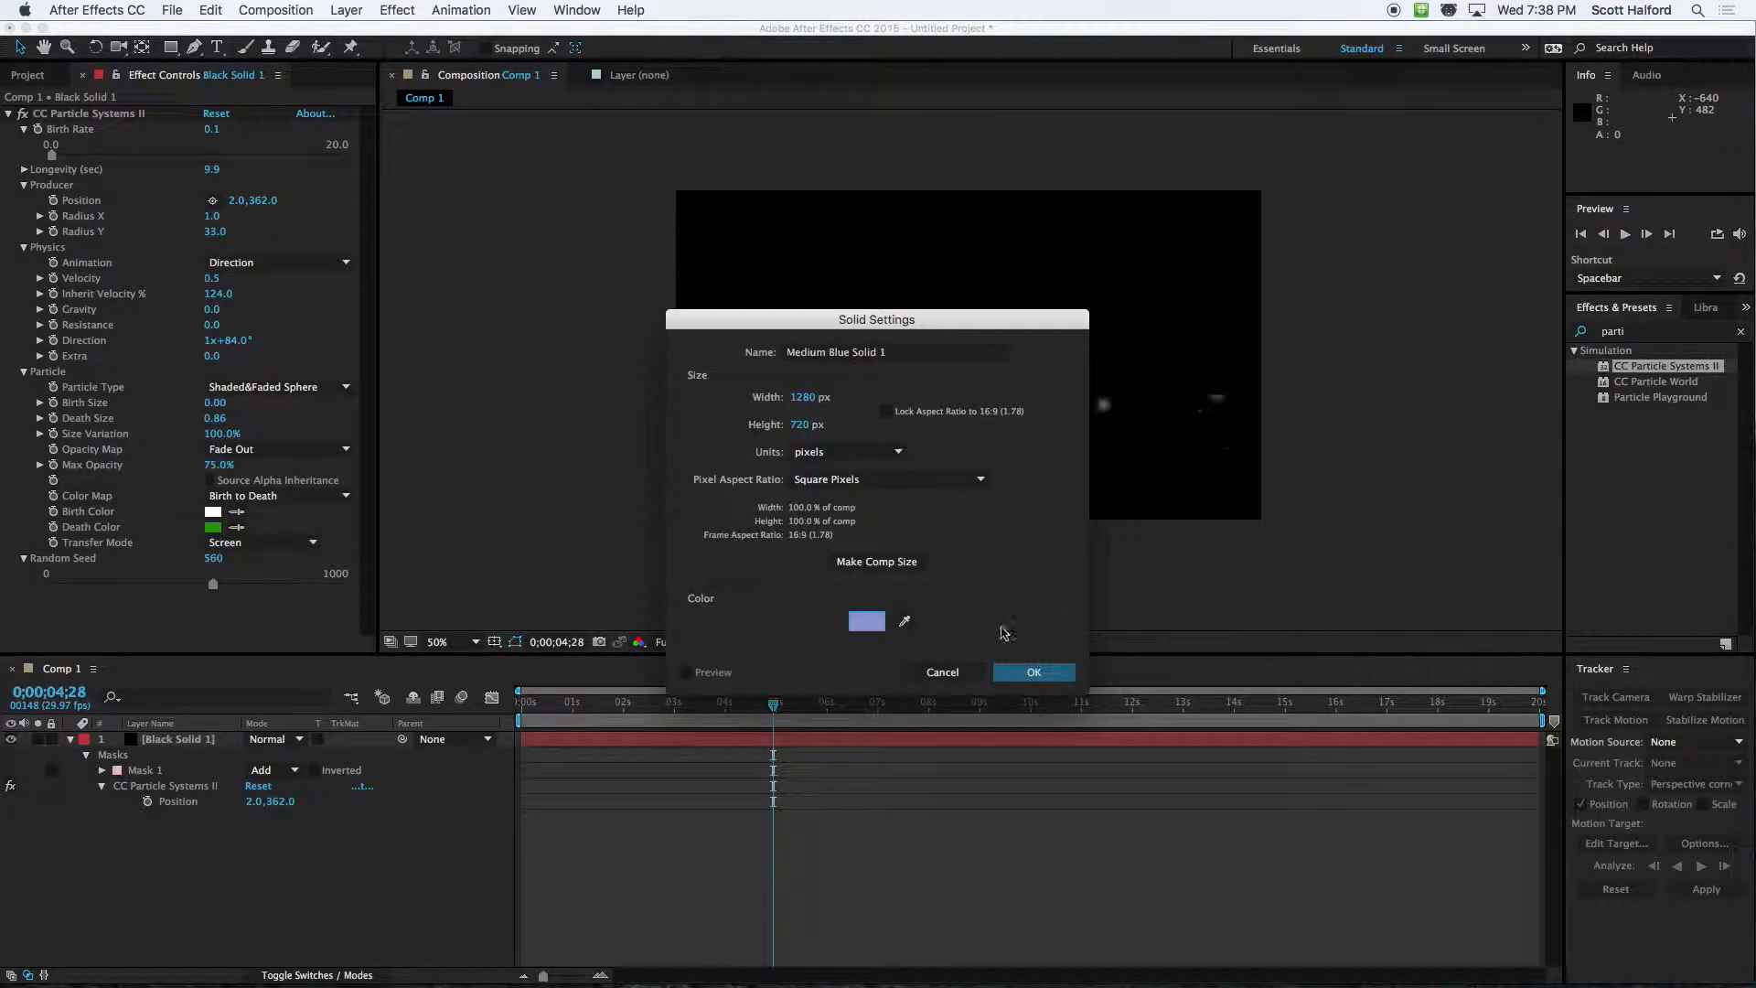
left_click(1033, 672)
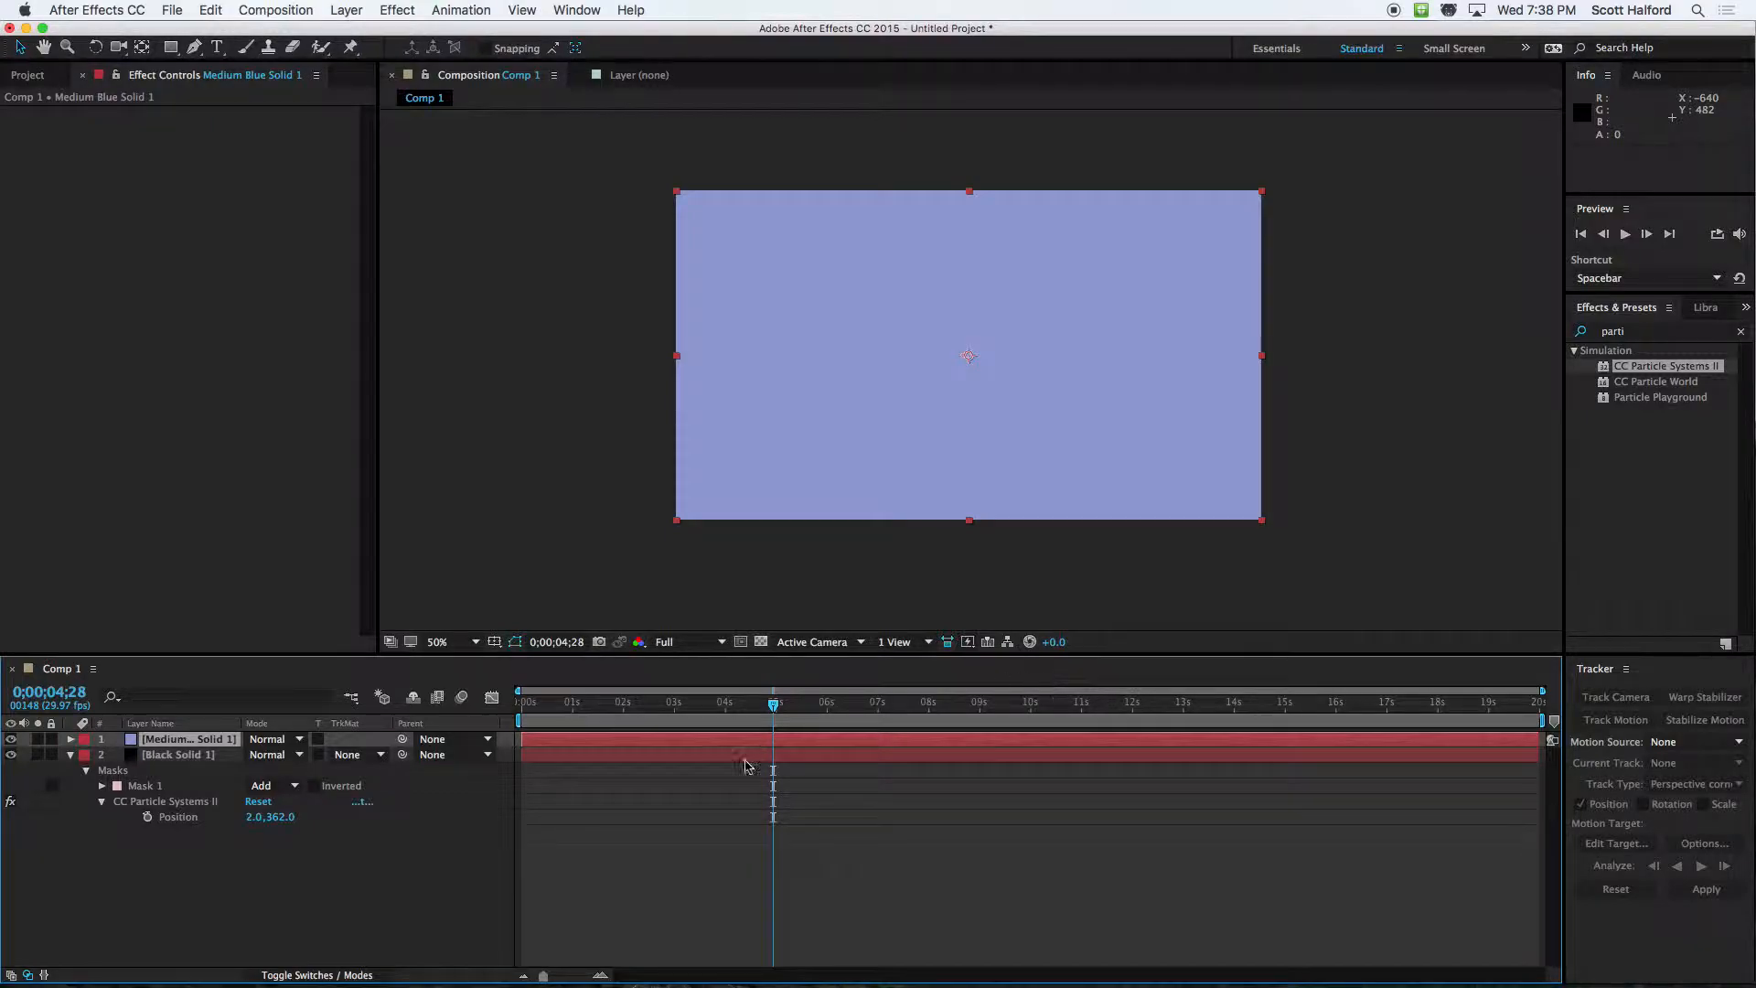
Move the medium blue solid beneath the black particle solid in the layer order
left_click(180, 743)
key("super+bracketleft")
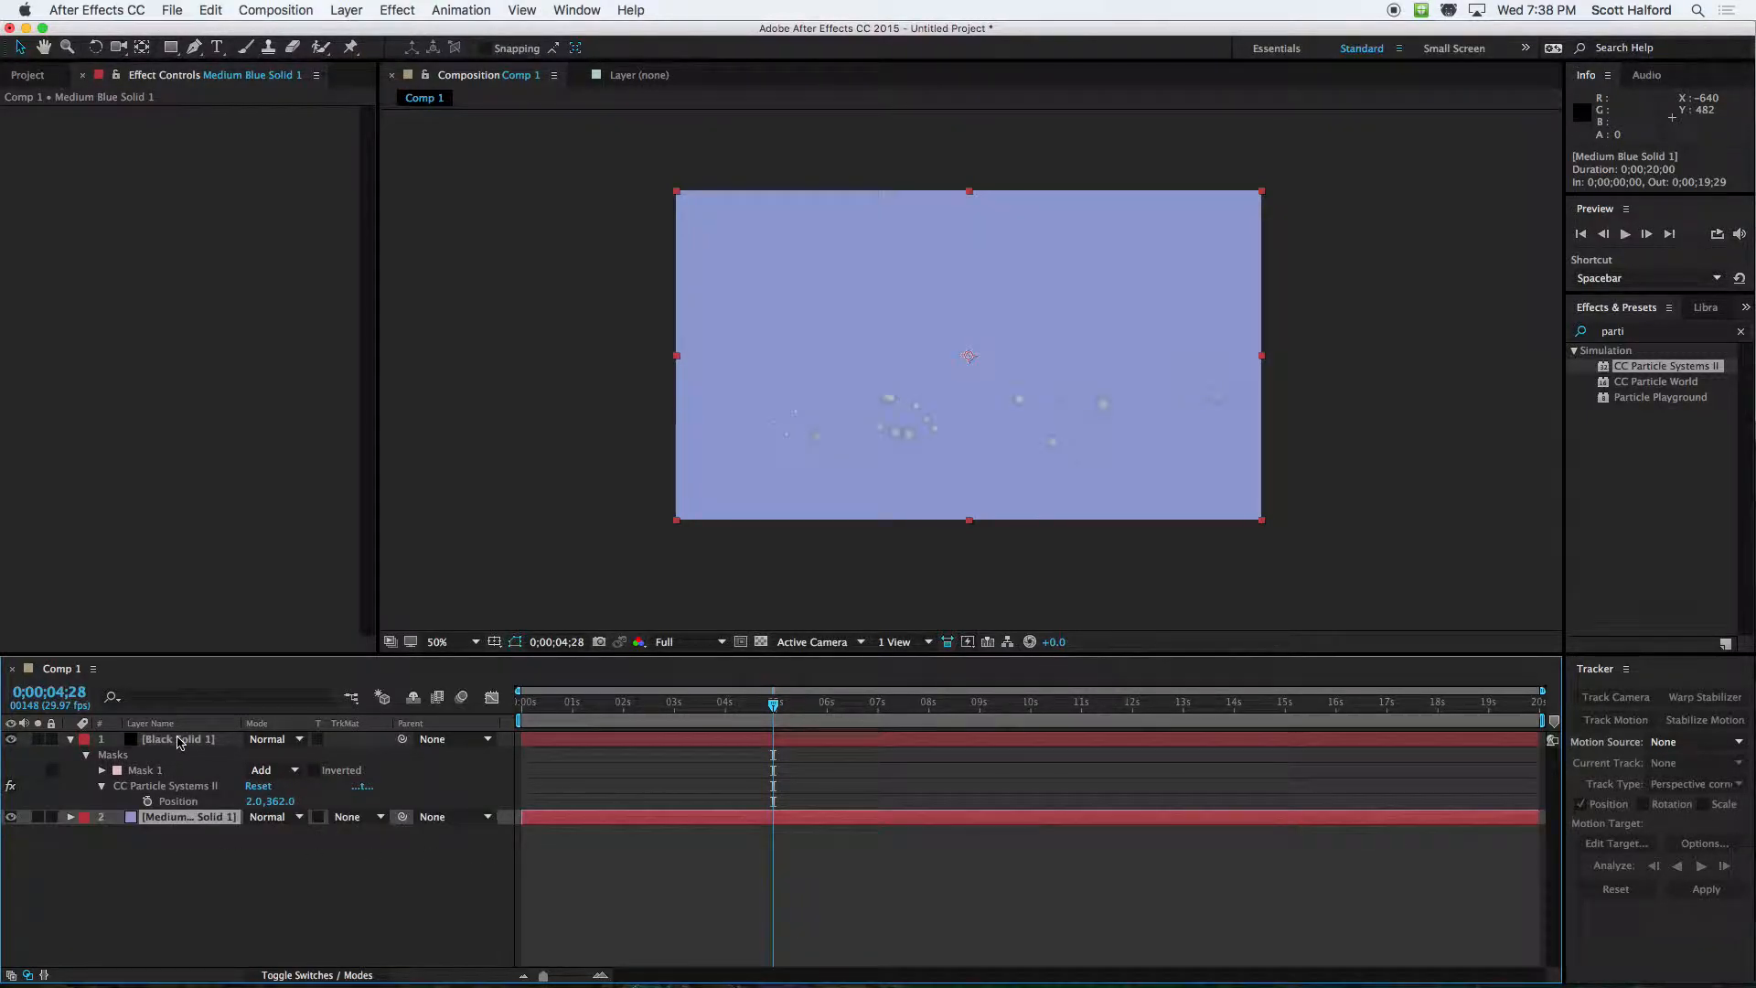
left_click(180, 887)
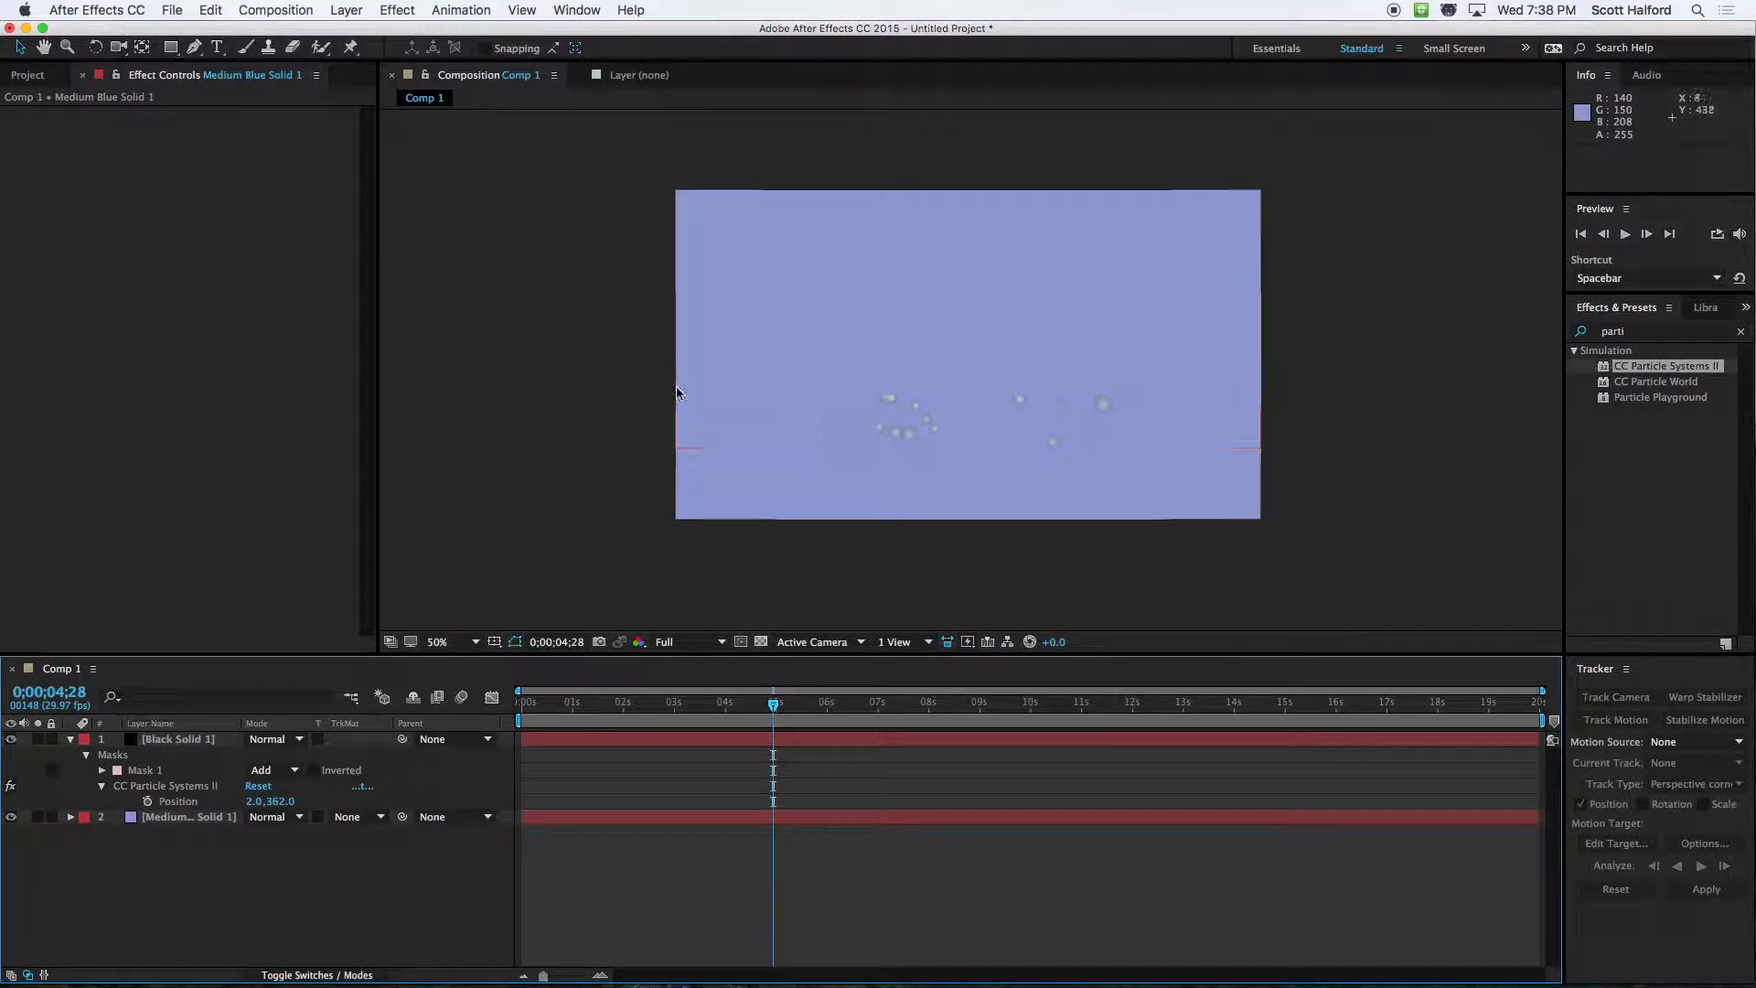
key("q")
left_click_drag(645, 365, 1046, 460)
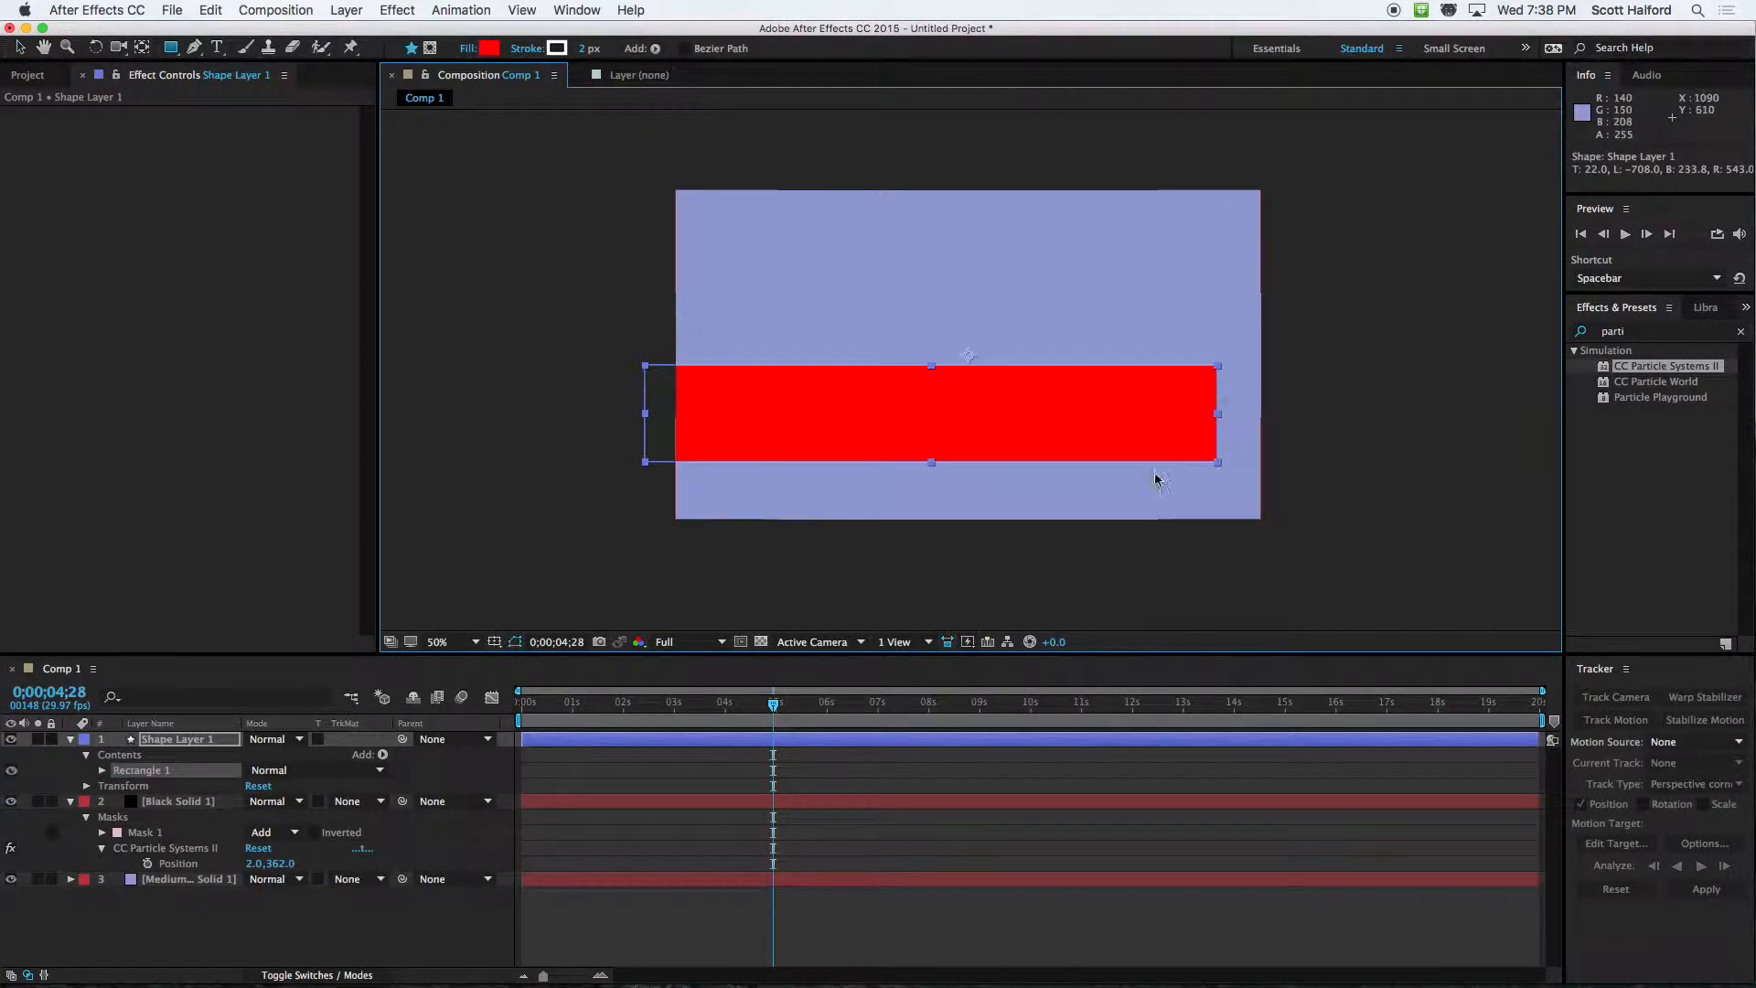
key("super+z")
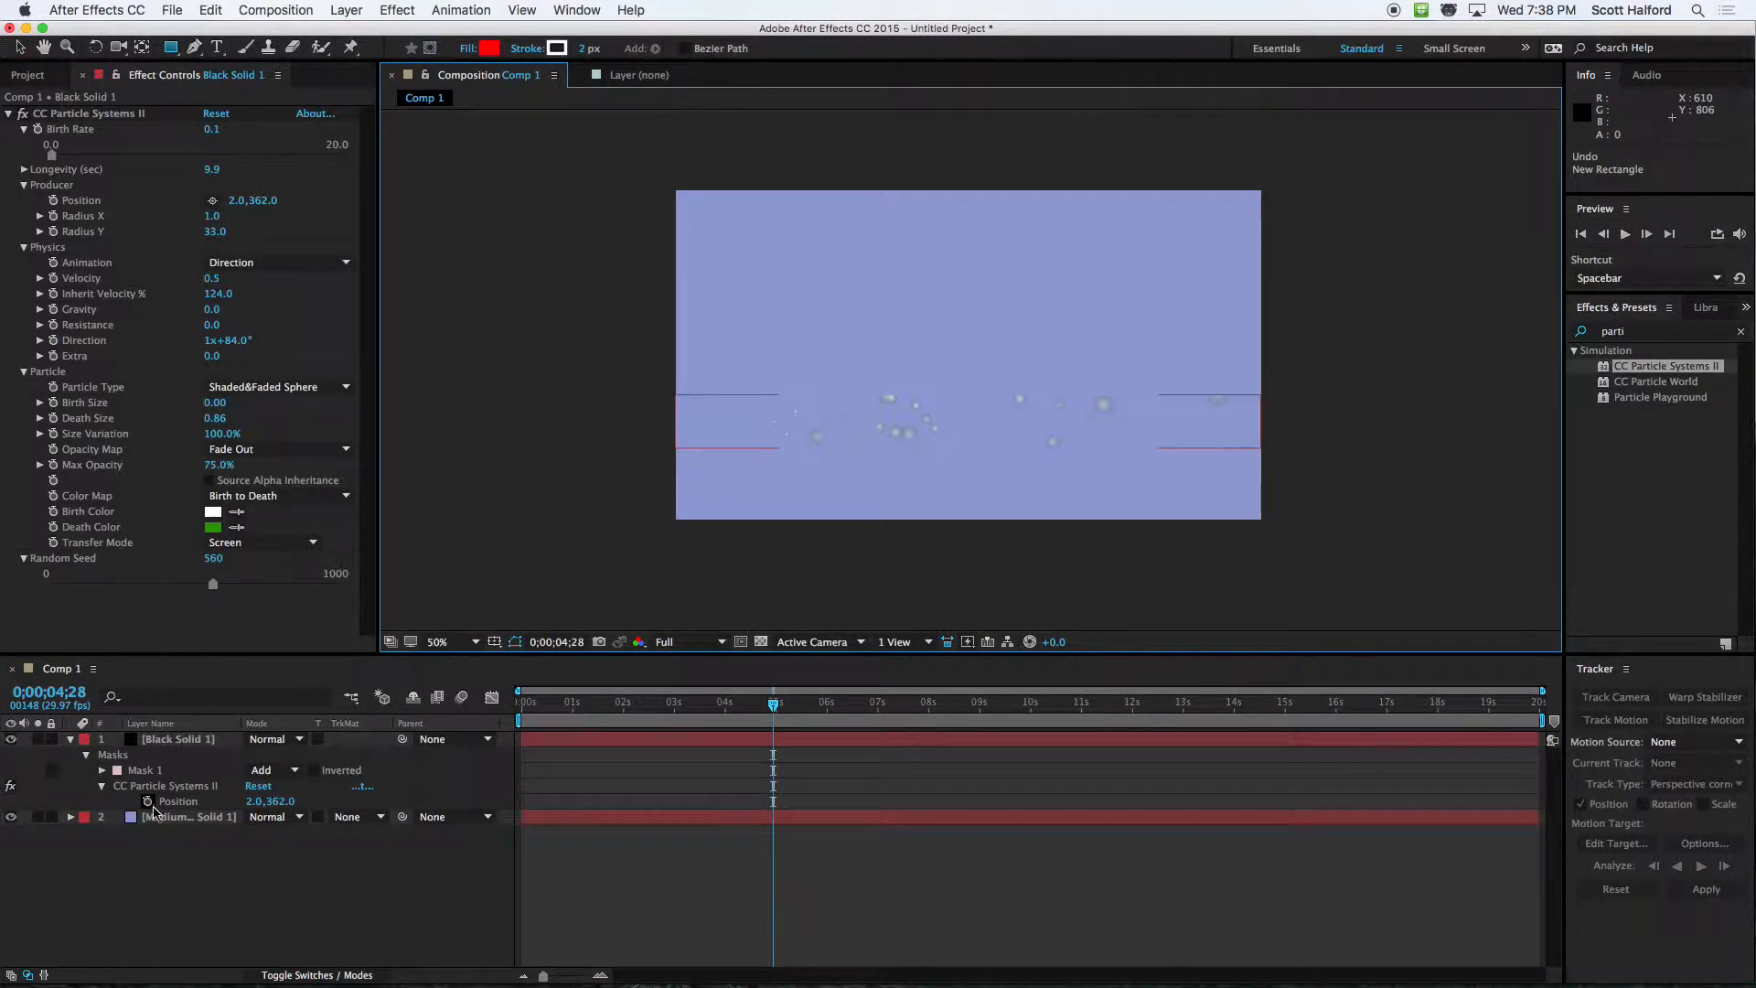
Draw a rectangular mask on the medium blue solid, forming a full-width band around the particles, and preview it
left_click(169, 816)
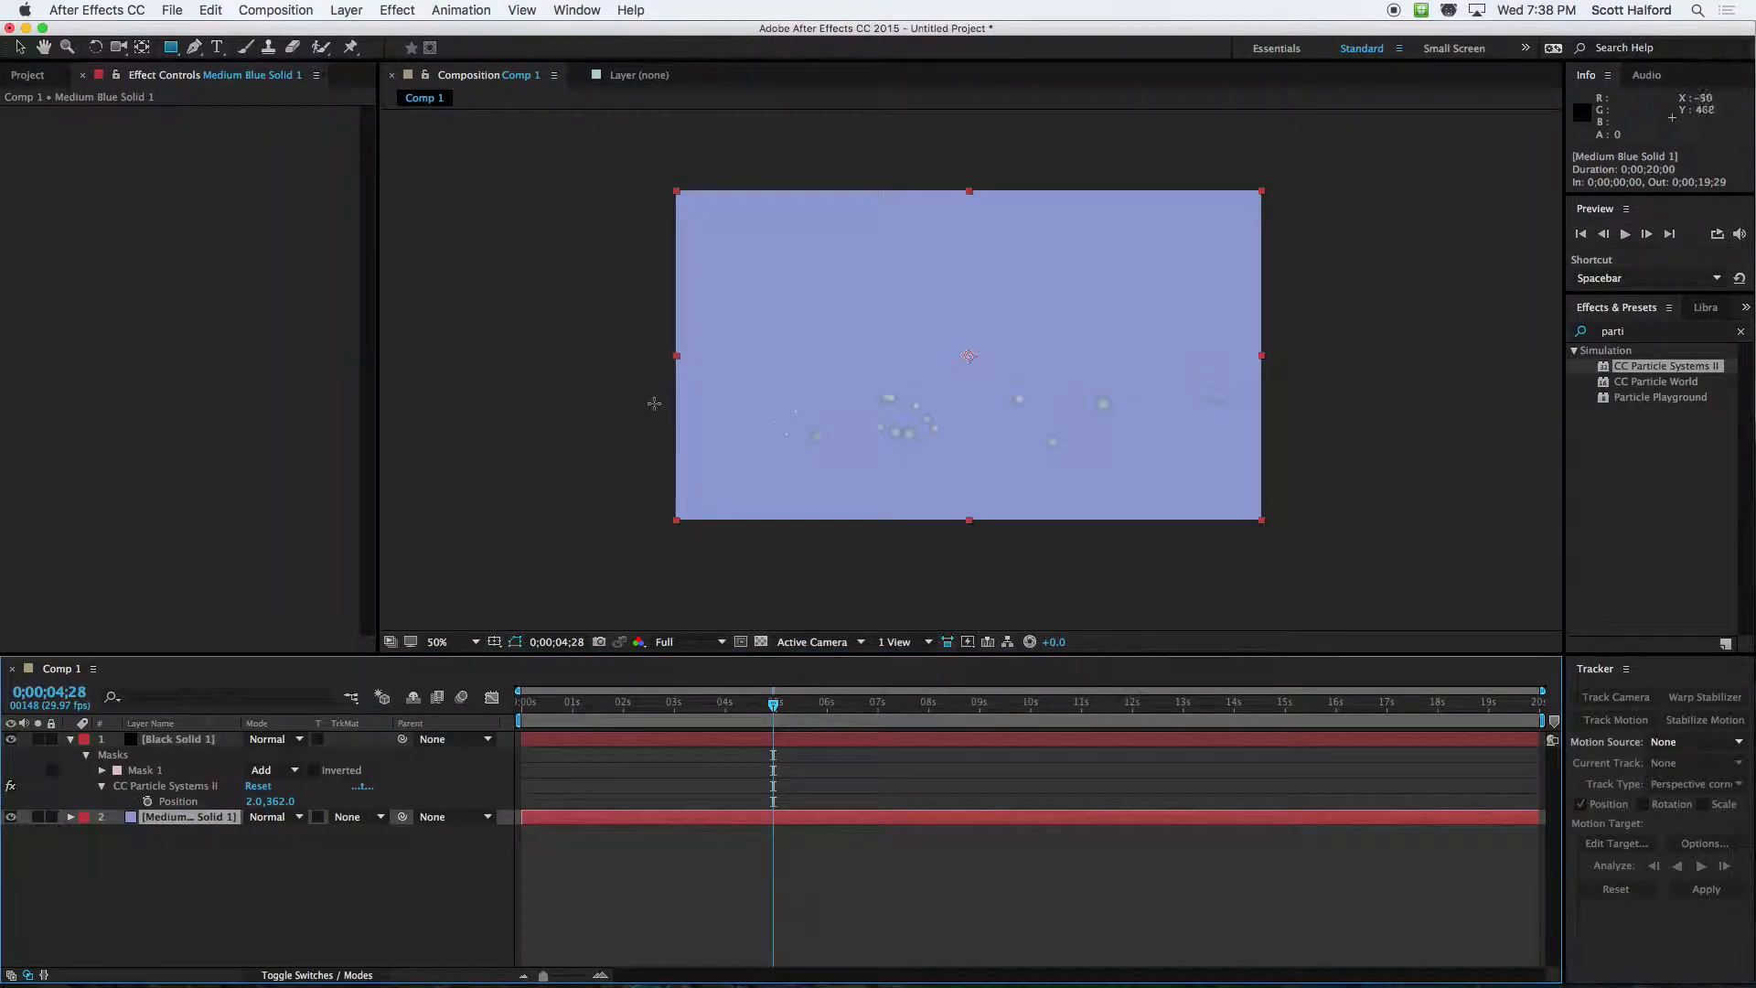
mouse_move(644, 361)
left_mouse_down()
mouse_move(1122, 479)
mouse_move(1275, 482)
mouse_move(1293, 499)
mouse_move(1286, 470)
mouse_move(1289, 493)
mouse_move(1471, 491)
mouse_move(1478, 454)
mouse_move(1474, 494)
mouse_move(1462, 470)
mouse_move(1392, 475)
left_mouse_up()
key("space")
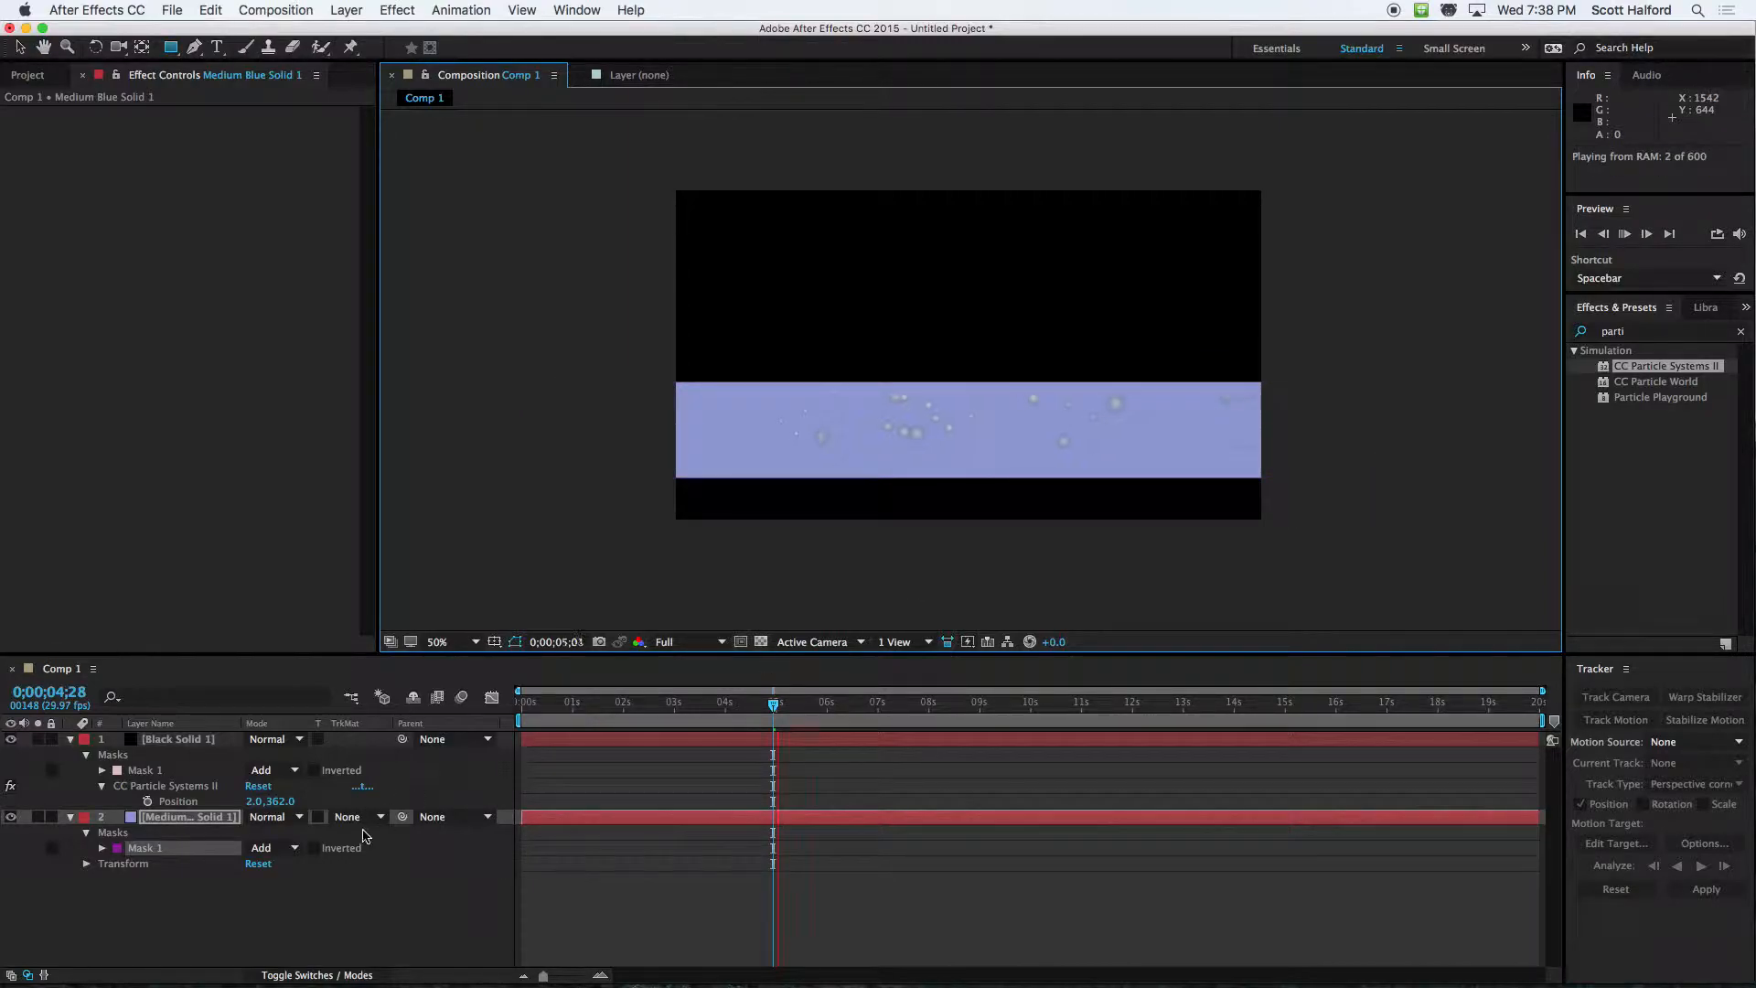
key("space")
Feather the blue solid's mask by 112 pixels
key("f")
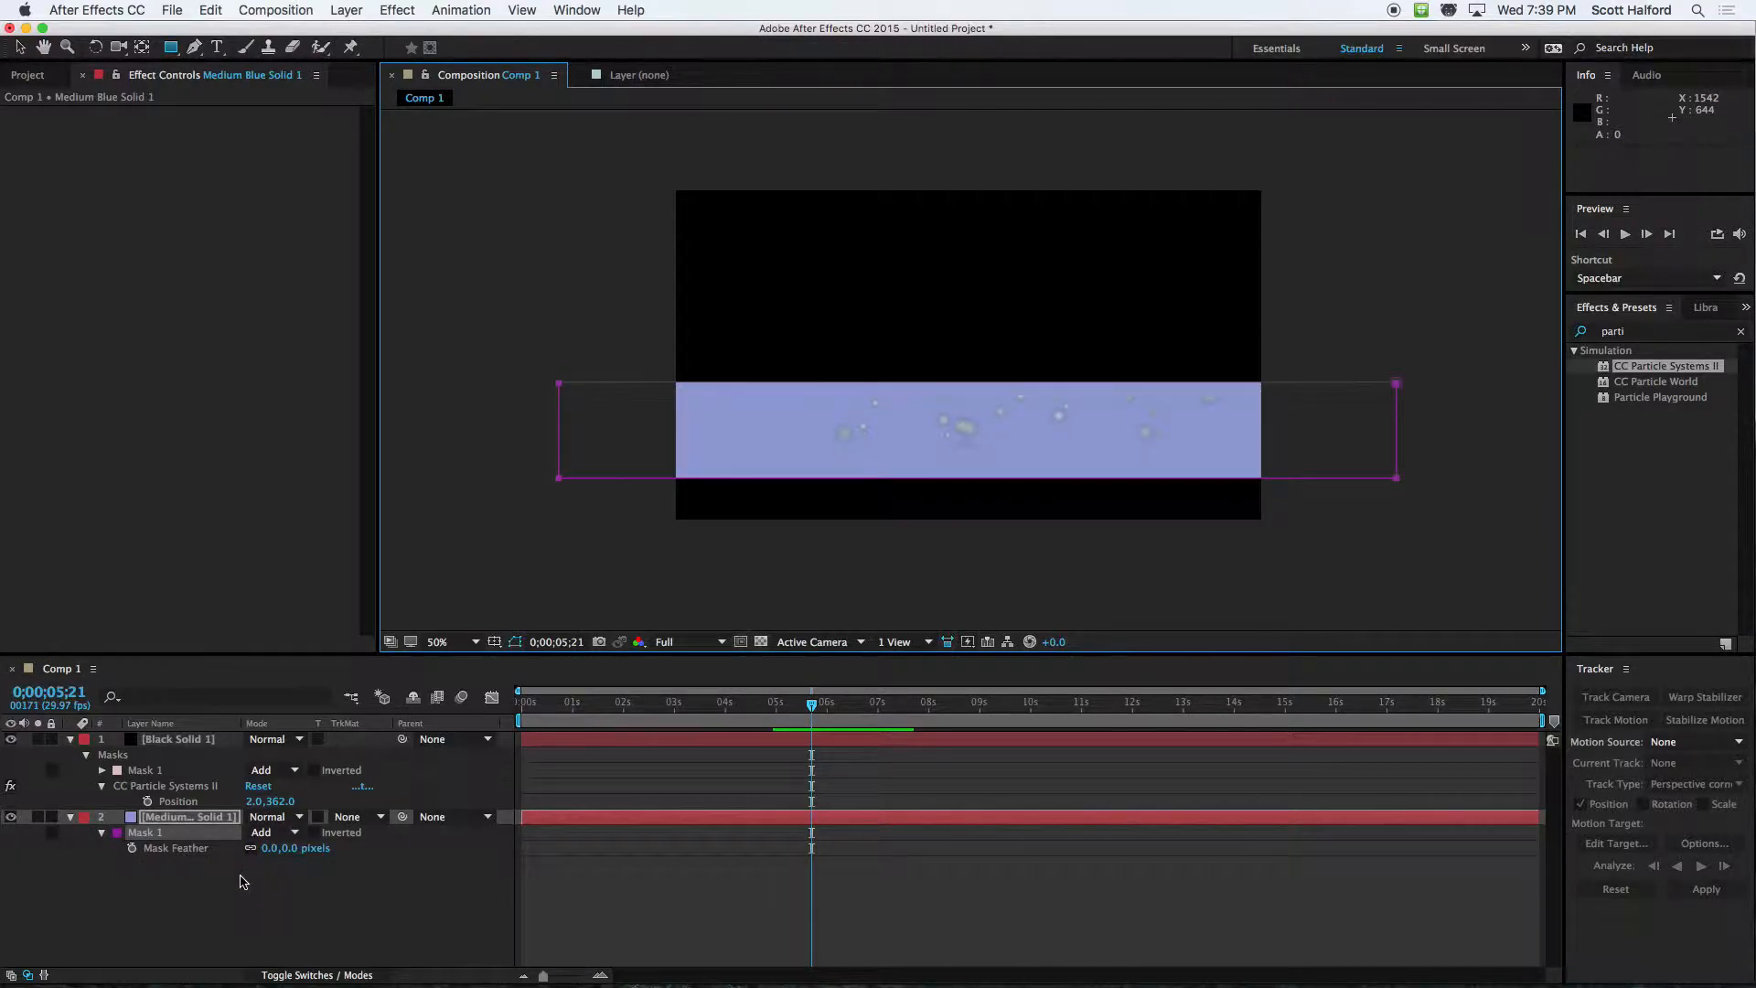
left_click_drag(288, 853, 384, 847)
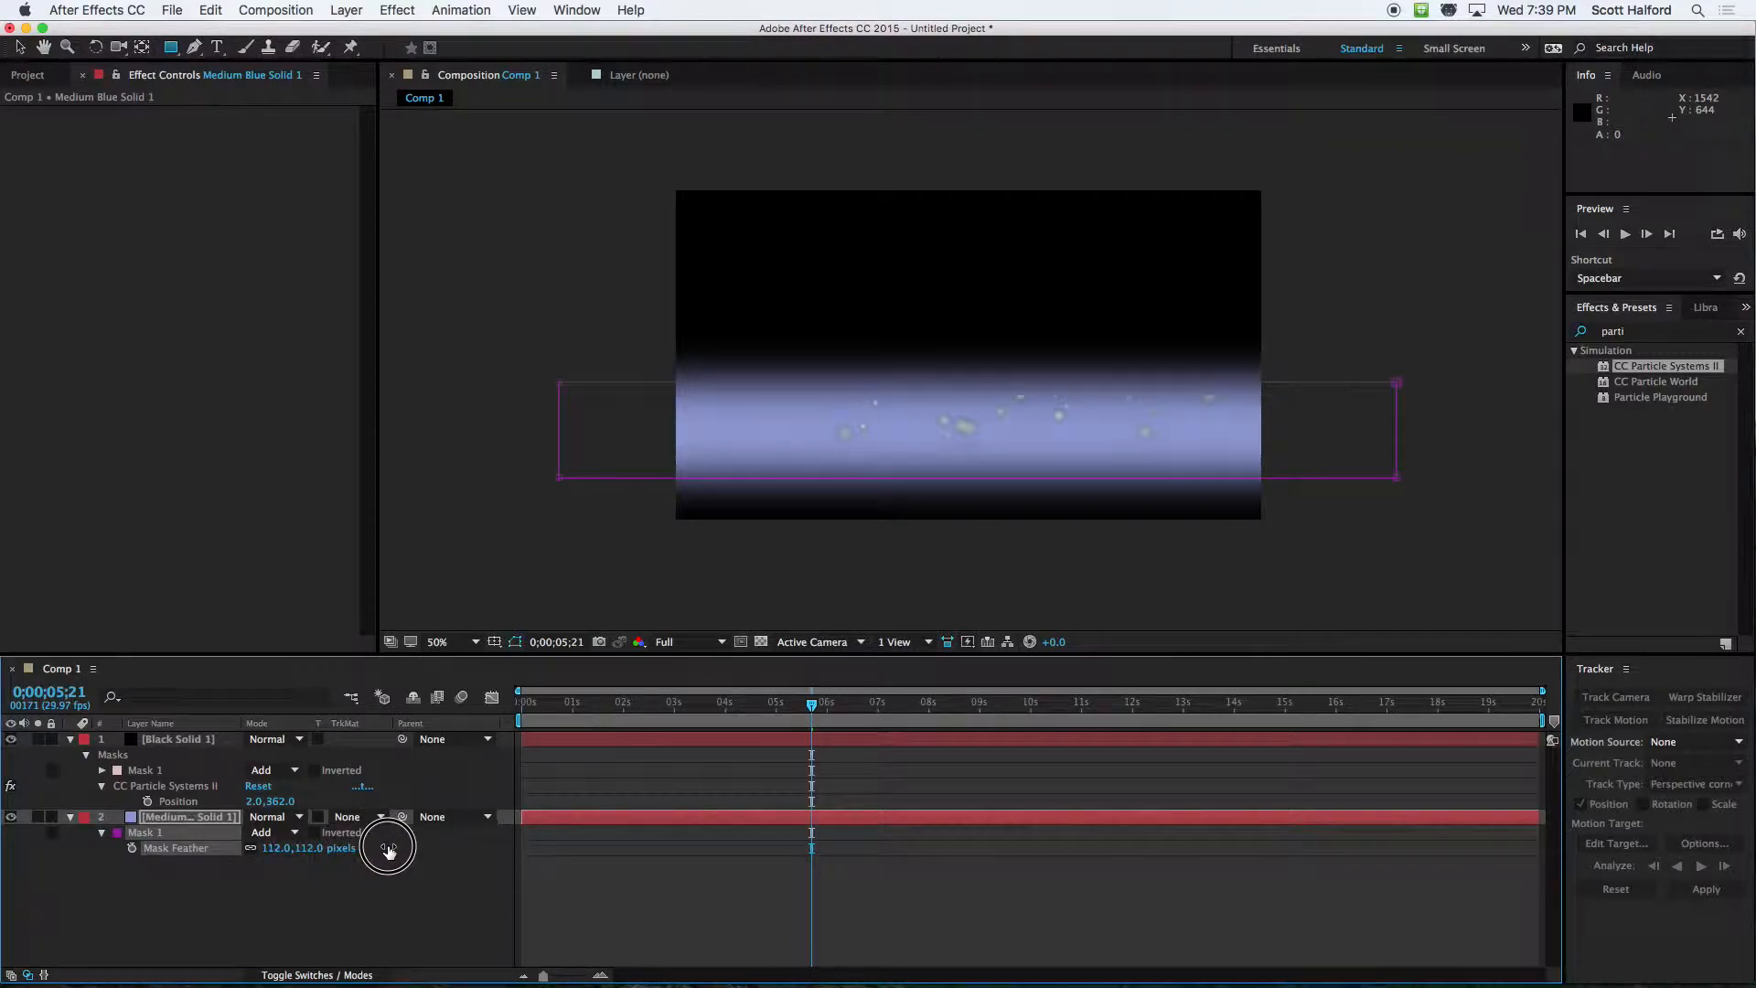
left_click(432, 924)
left_click(618, 739)
key("f")
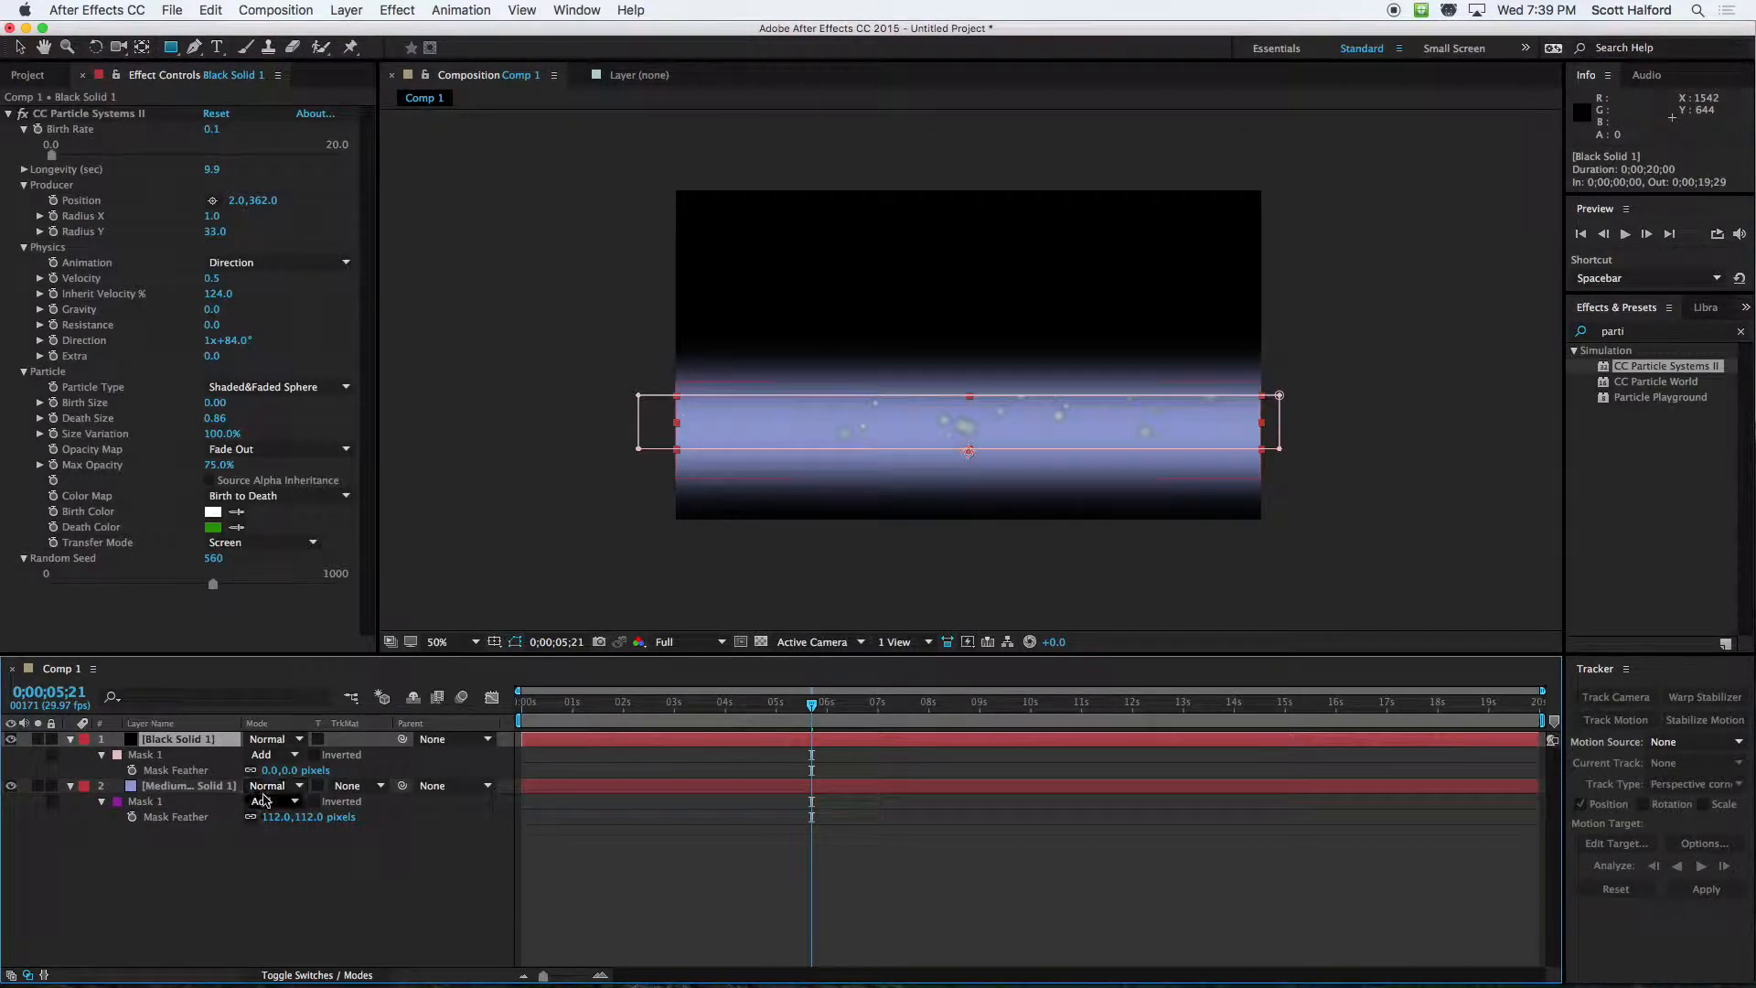
mouse_move(289, 774)
left_mouse_down()
mouse_move(334, 777)
mouse_move(282, 777)
left_mouse_up()
left_click(659, 910)
Set the black particle solid's blending mode to Add and preview the composition
left_click(264, 741)
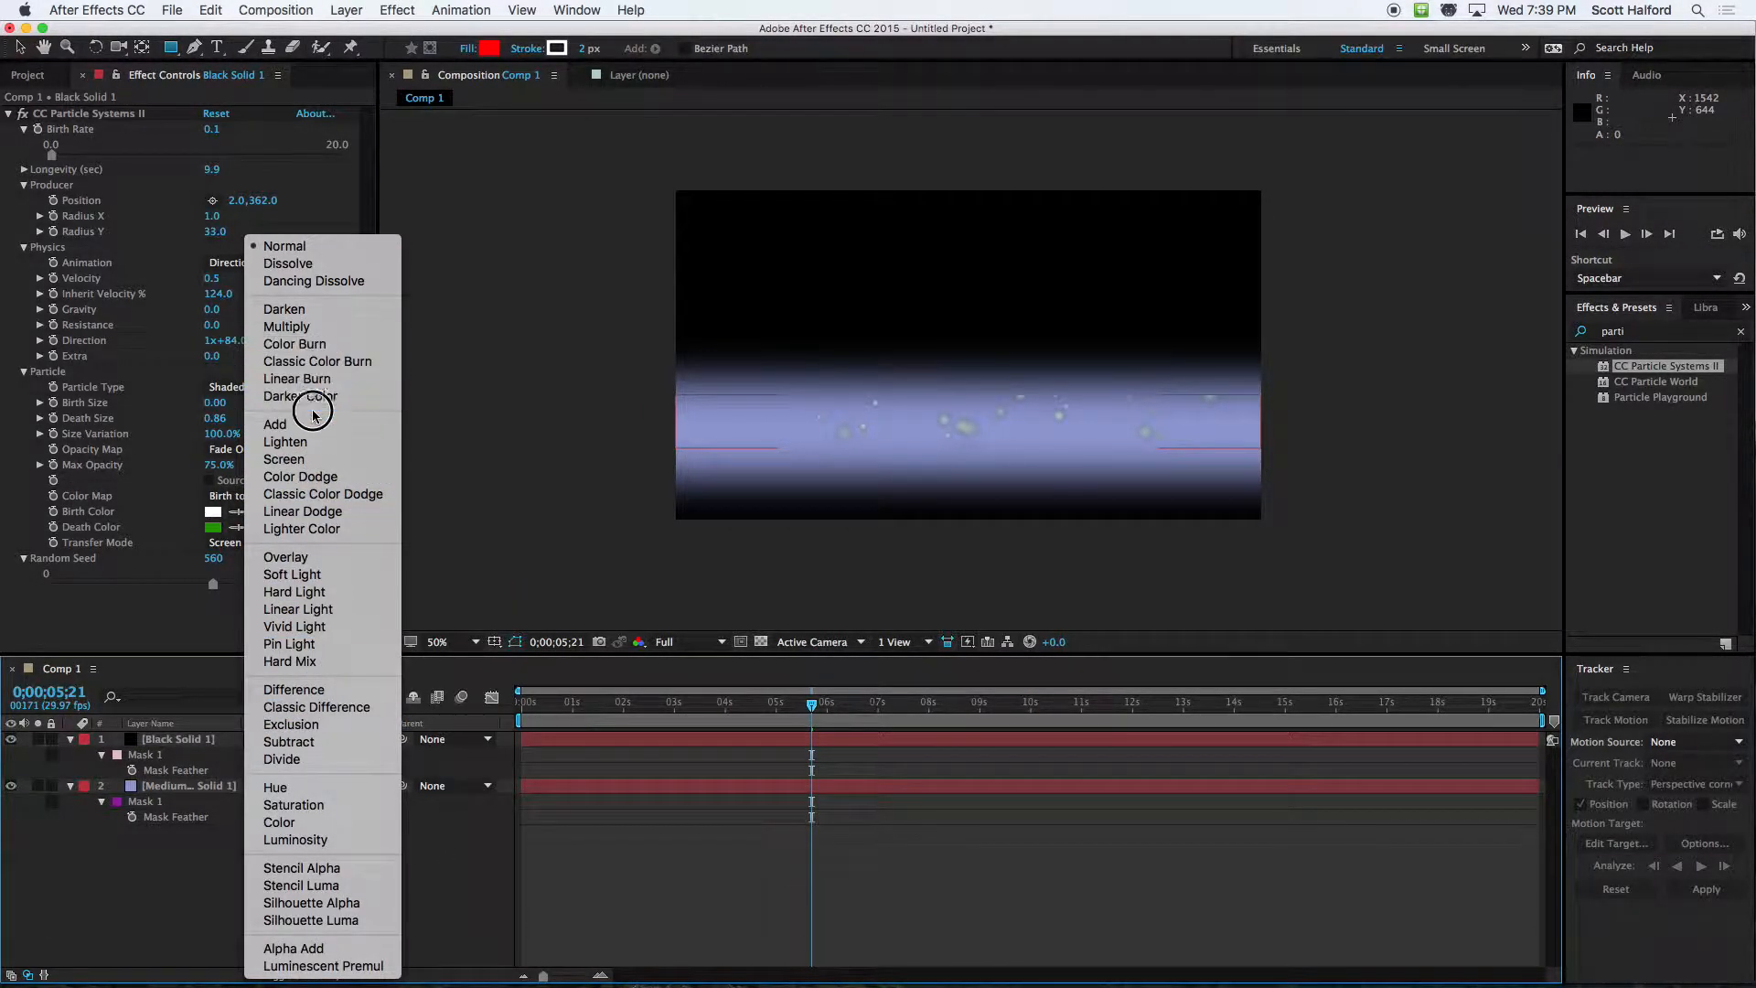
left_click(311, 426)
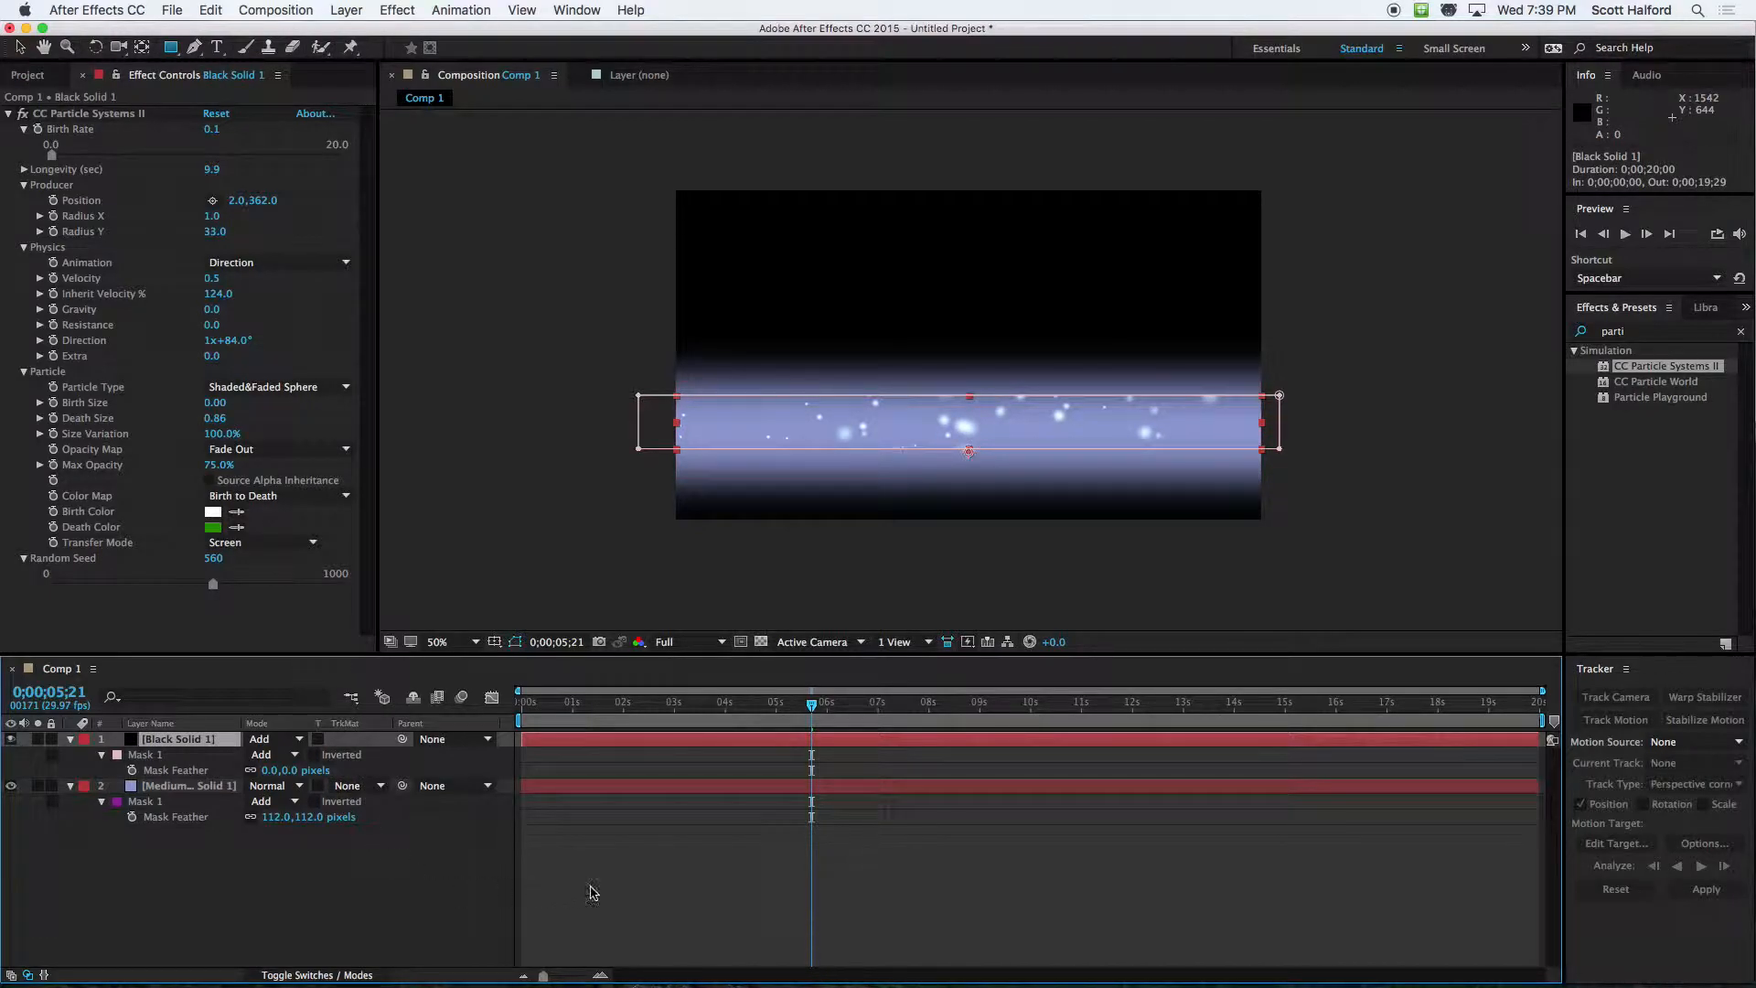
key("space")
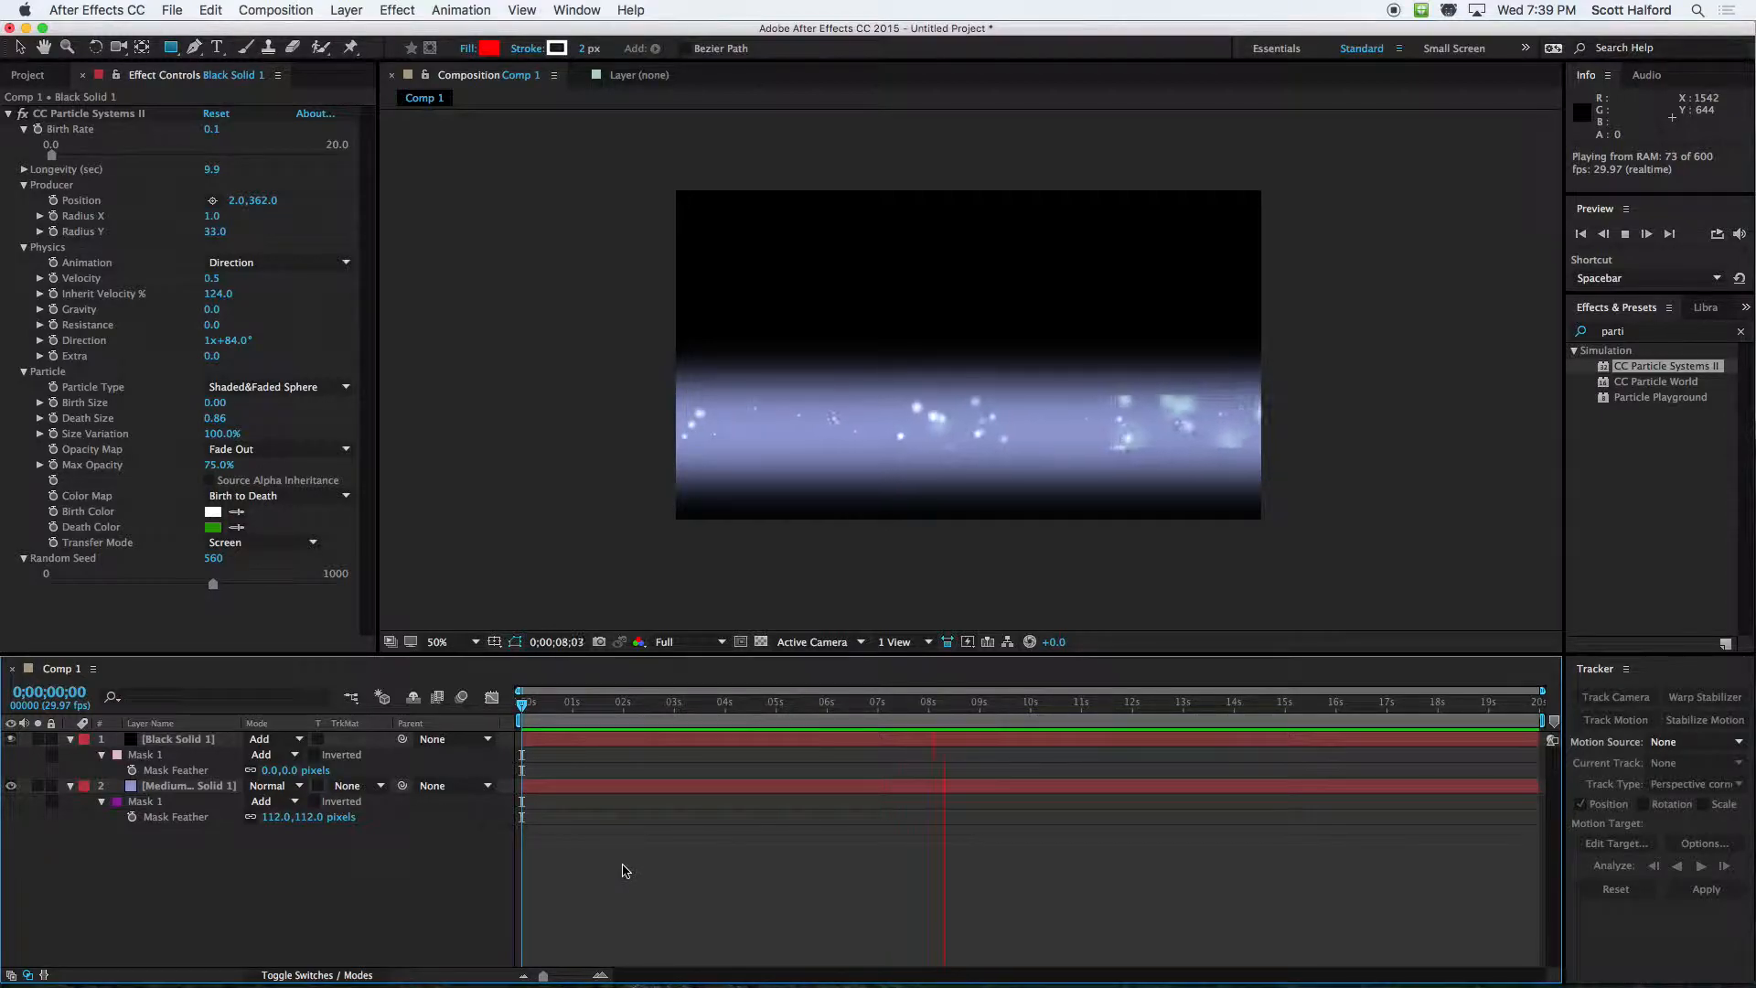
Delete the feathered mask from the medium blue solid
left_click(175, 792)
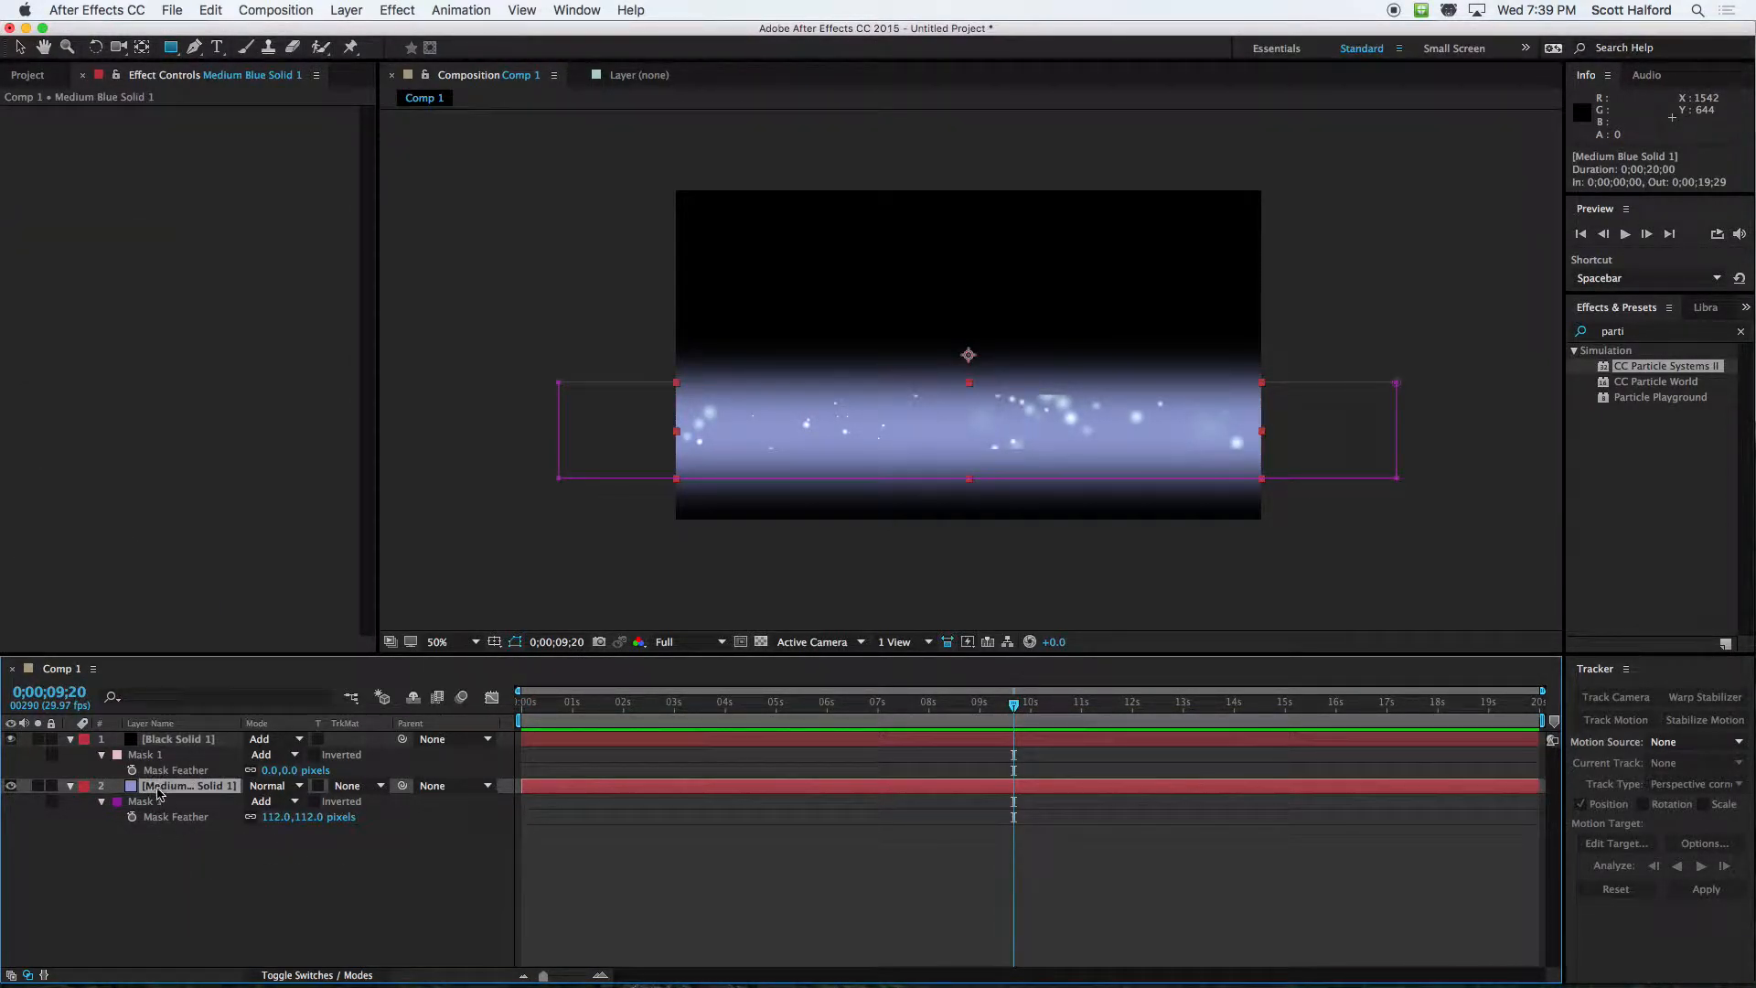
left_click(138, 802)
key("Delete")
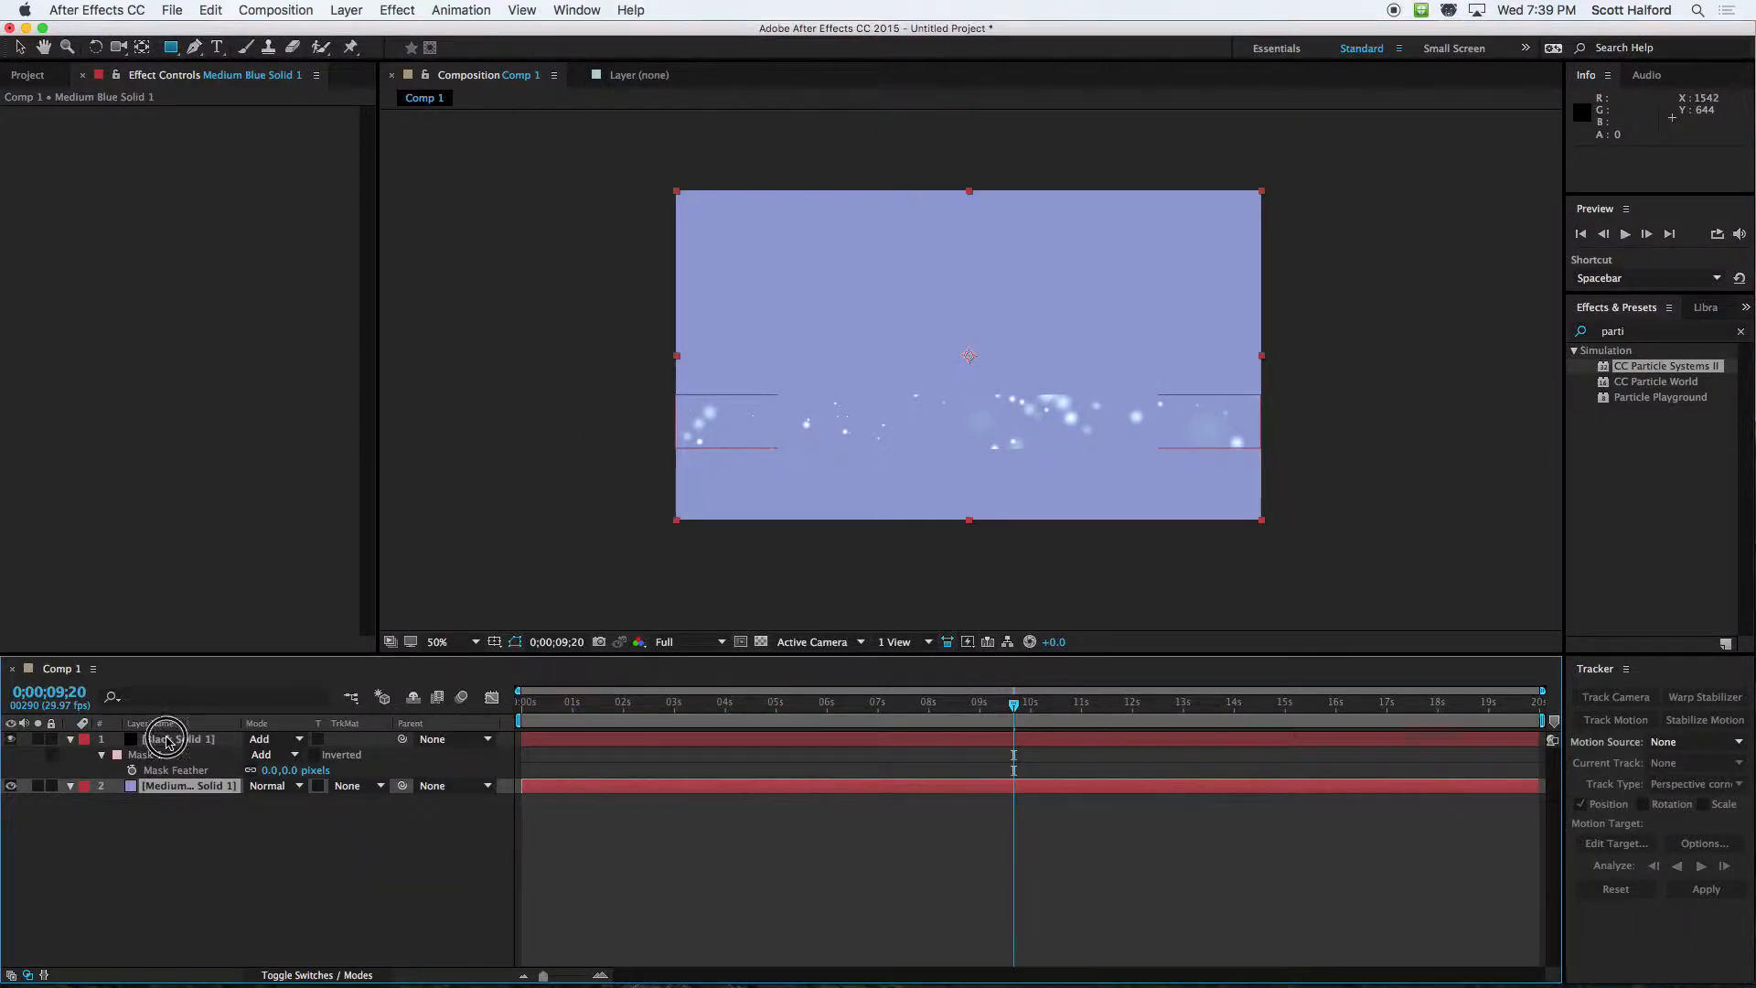
Copy the black solid's mask onto the medium blue solid
left_click(164, 740)
left_click(149, 755)
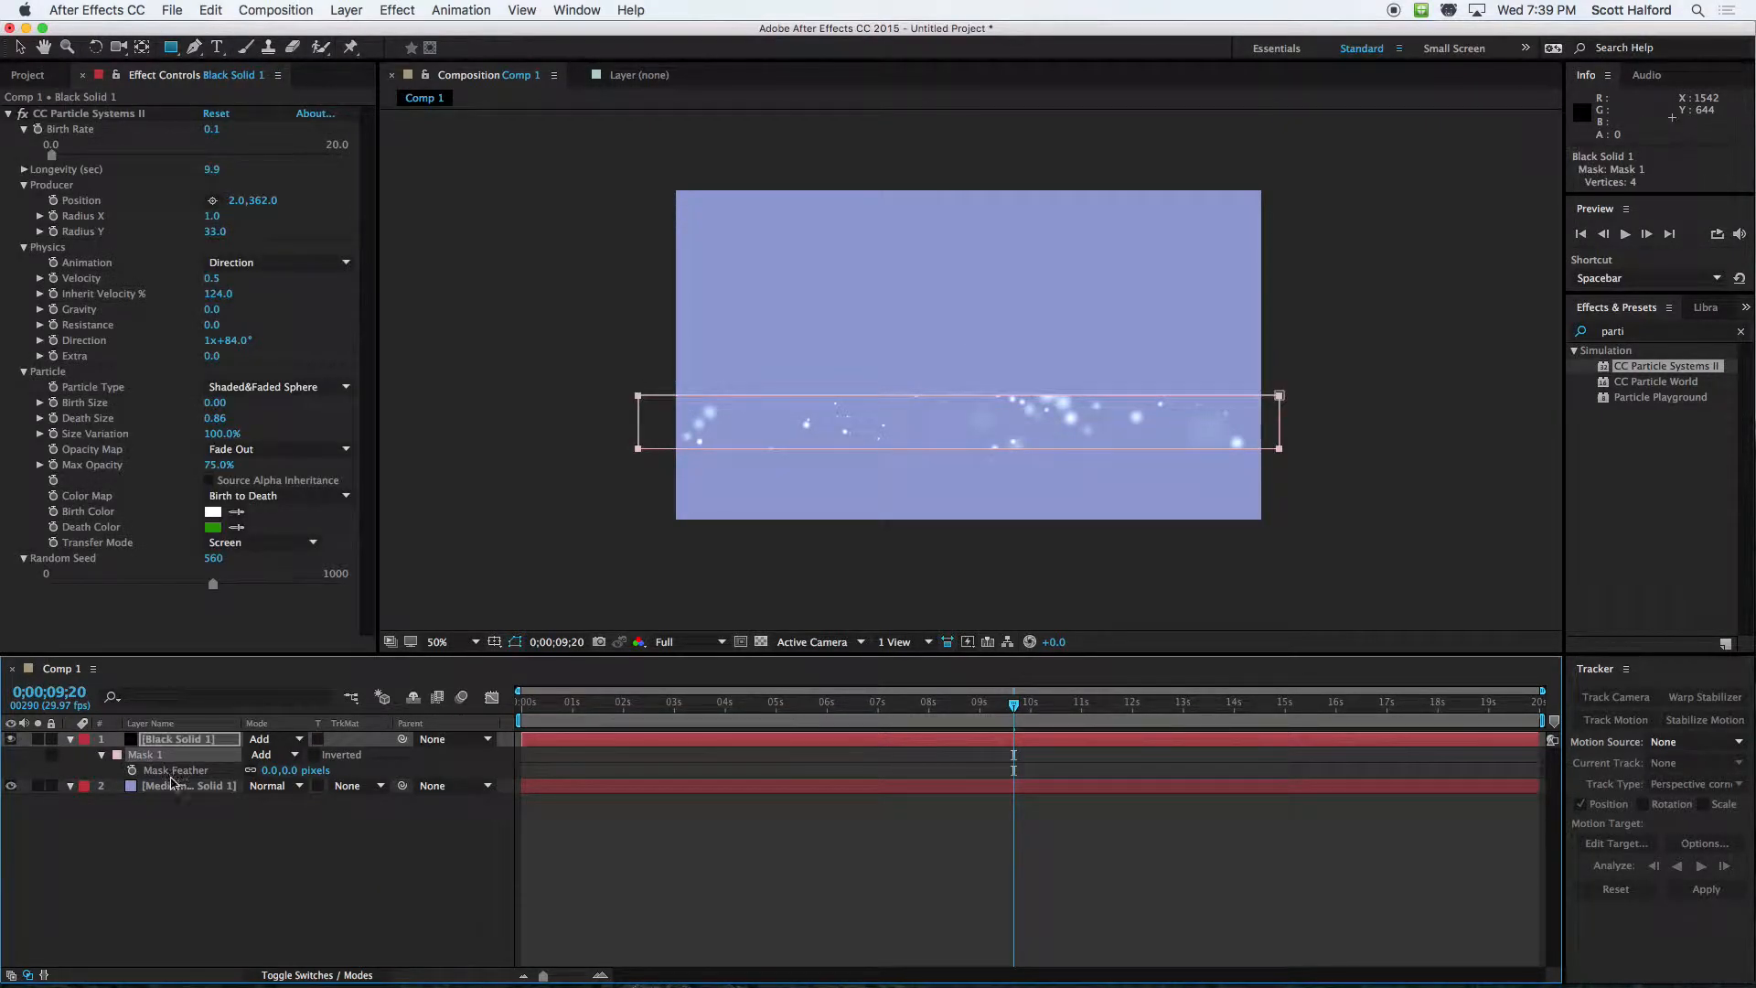
left_click(173, 785)
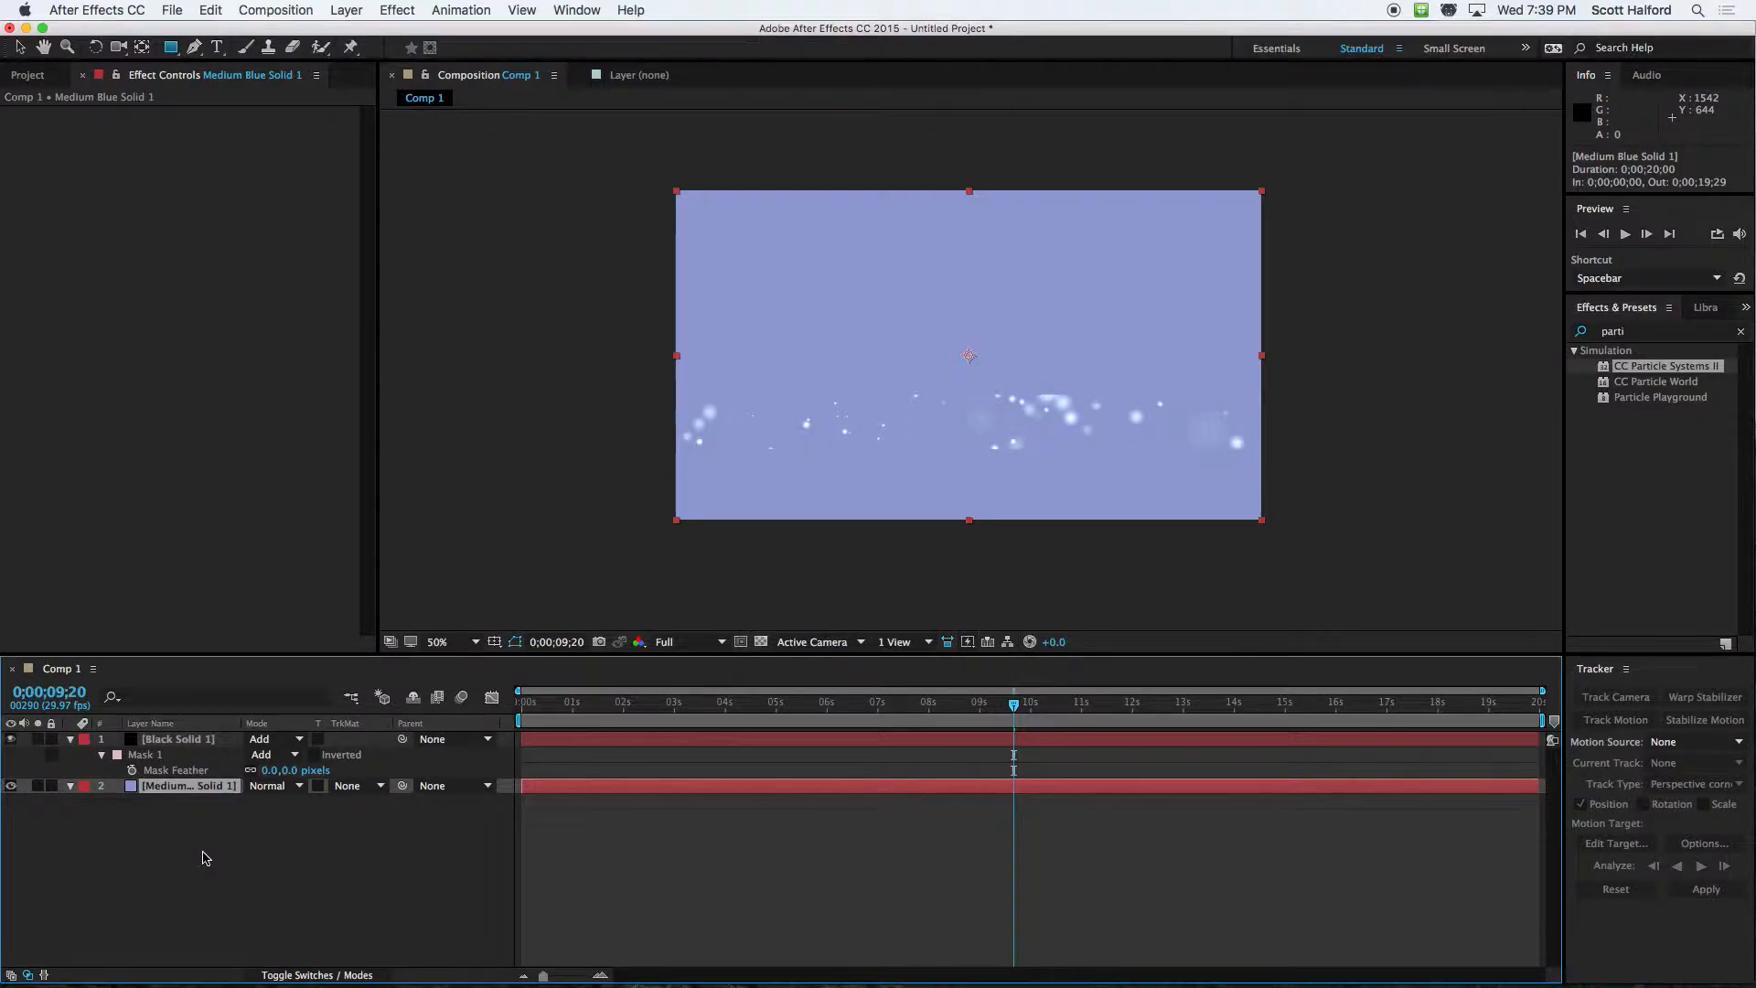
key("super+z")
left_click(155, 833)
Move the masked blue solid down 214 px to position 640, 574, behind the particles, and preview the strip
left_click(166, 786)
key("v")
left_click_drag(843, 342, 849, 437)
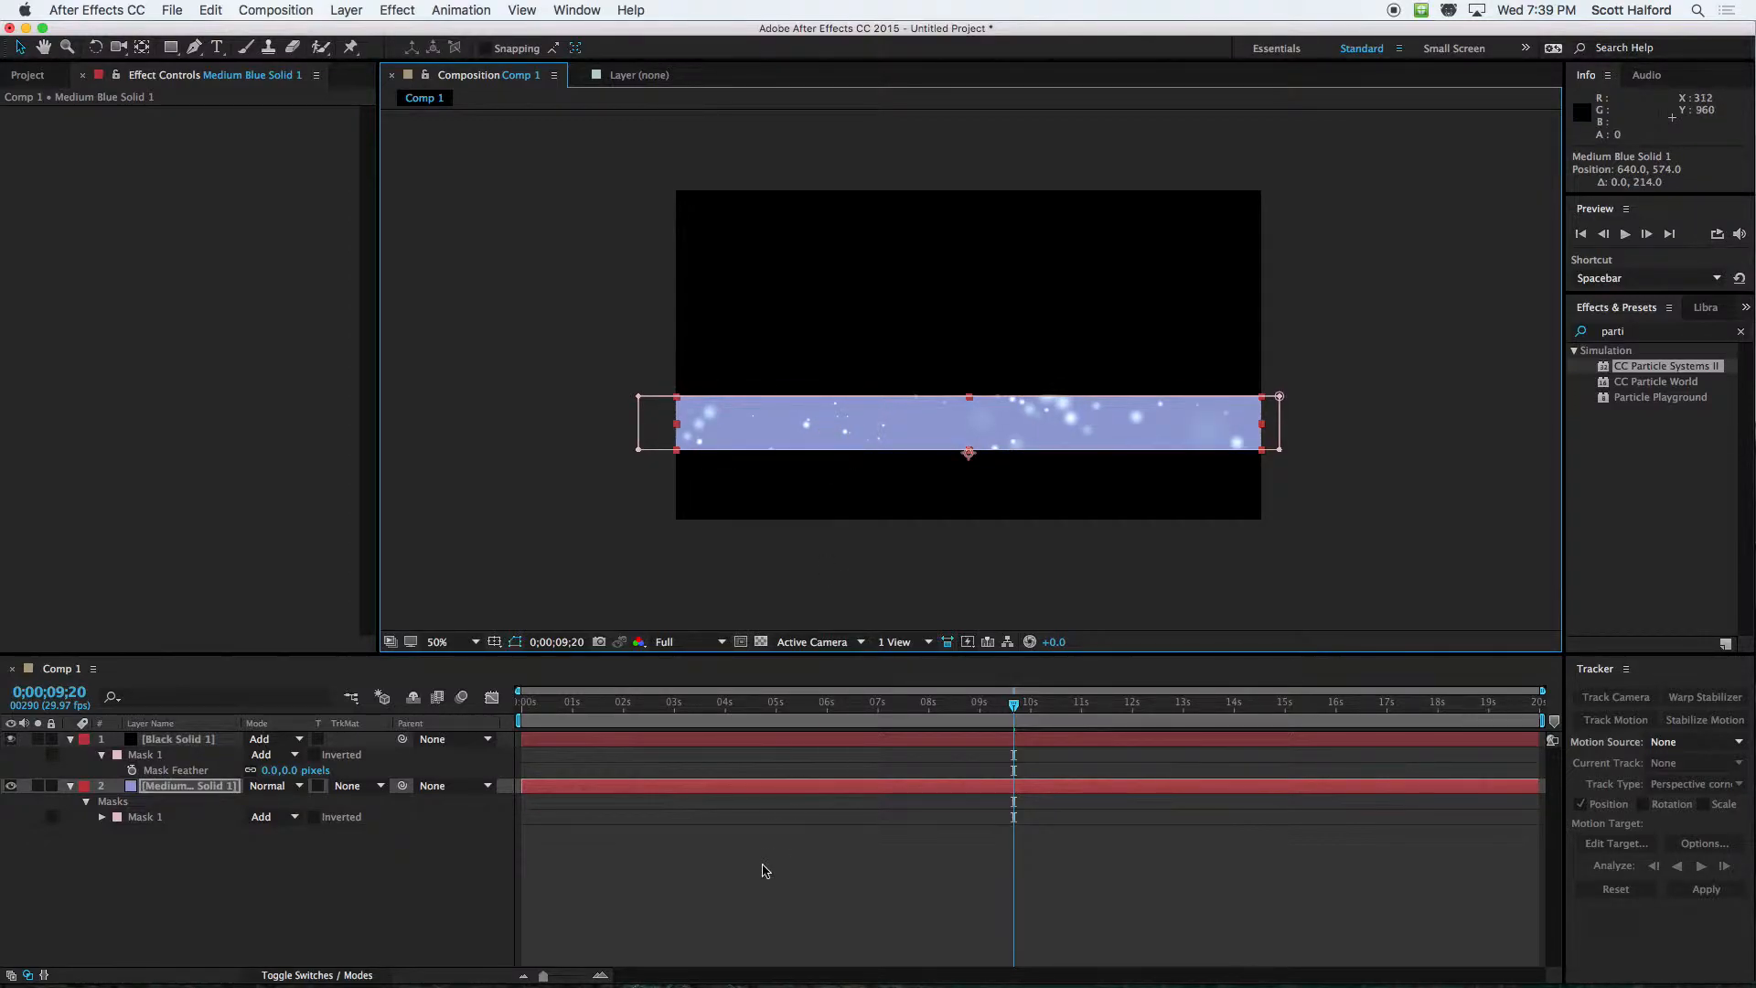
left_click(764, 864)
key("space")
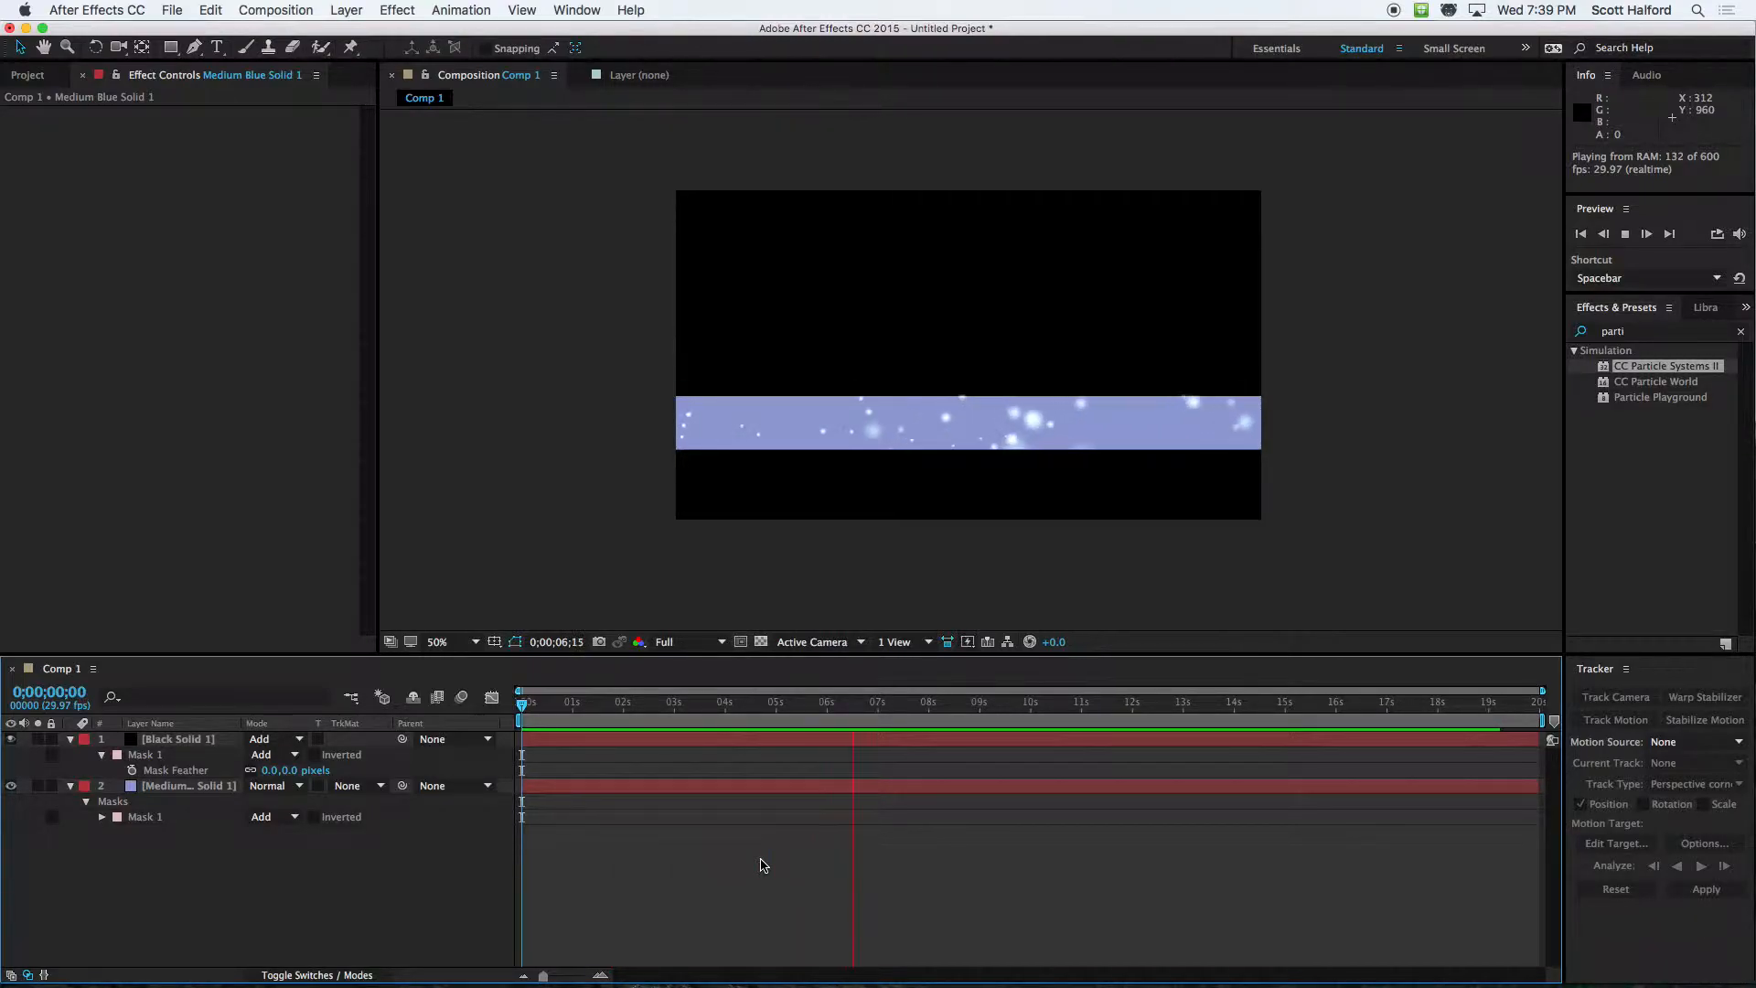
key("space")
Lower the black particle solid's opacity to 15% and preview the subtler particles over the blue strip
left_click(625, 744)
key("t")
left_click_drag(259, 756, 181, 755)
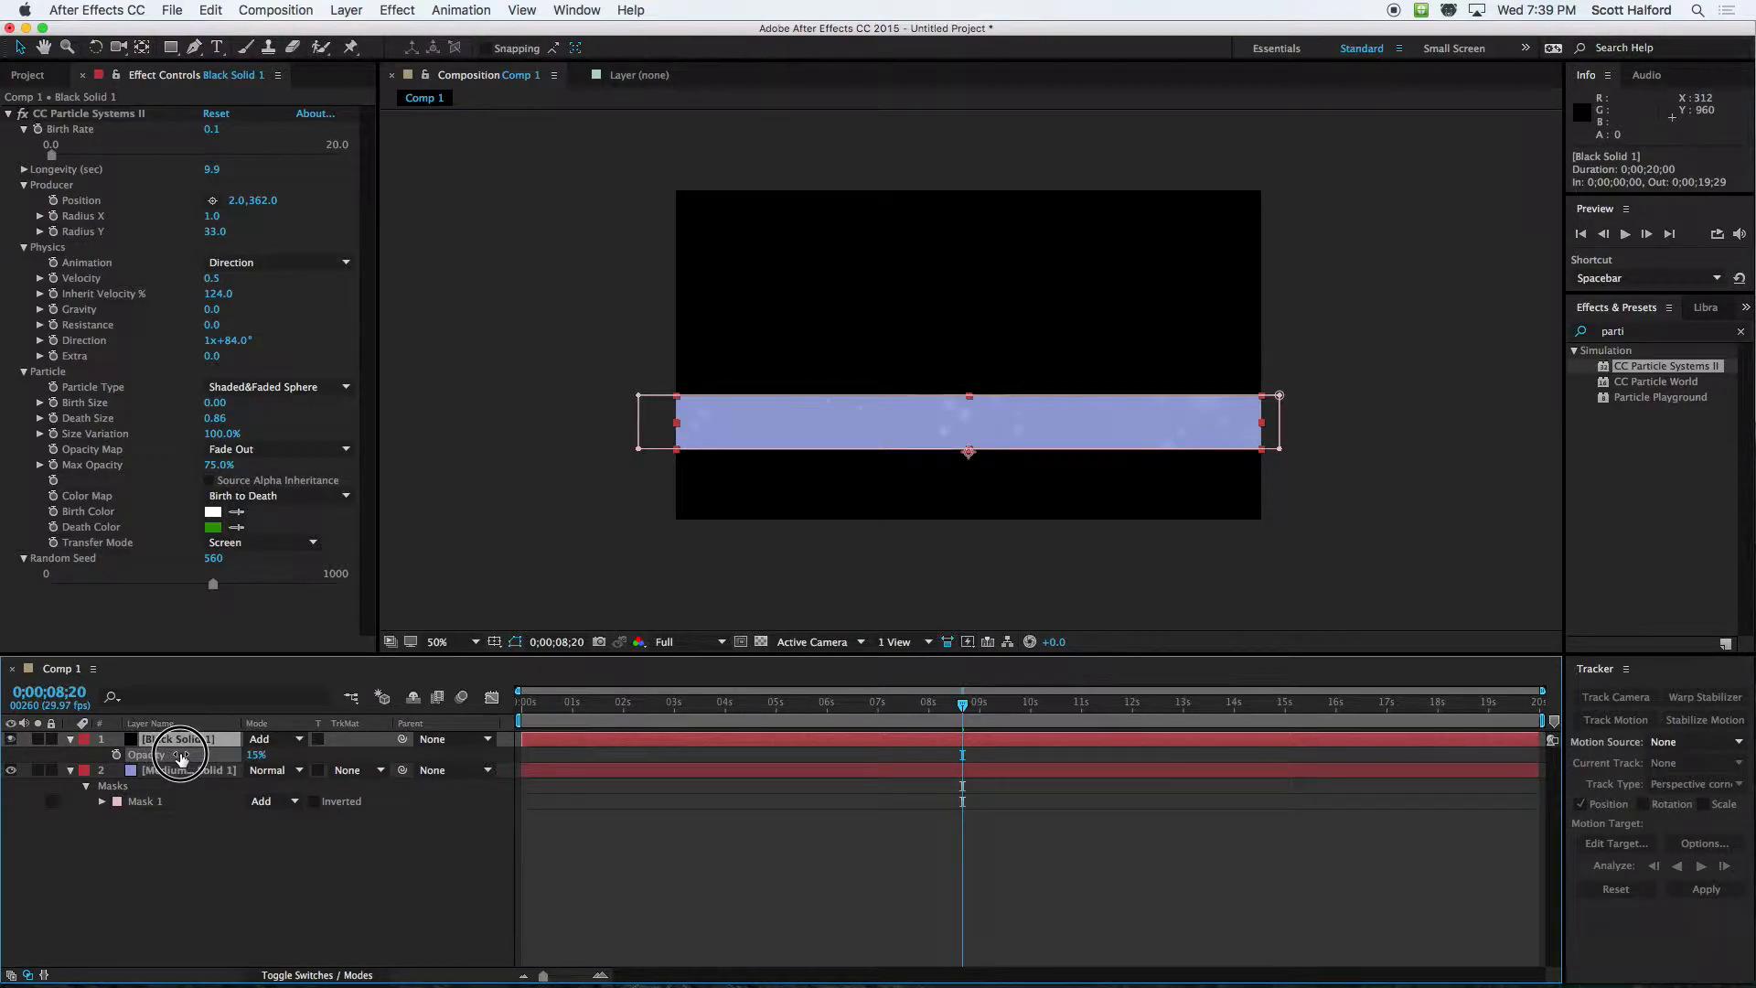
left_click(437, 863)
key("space")
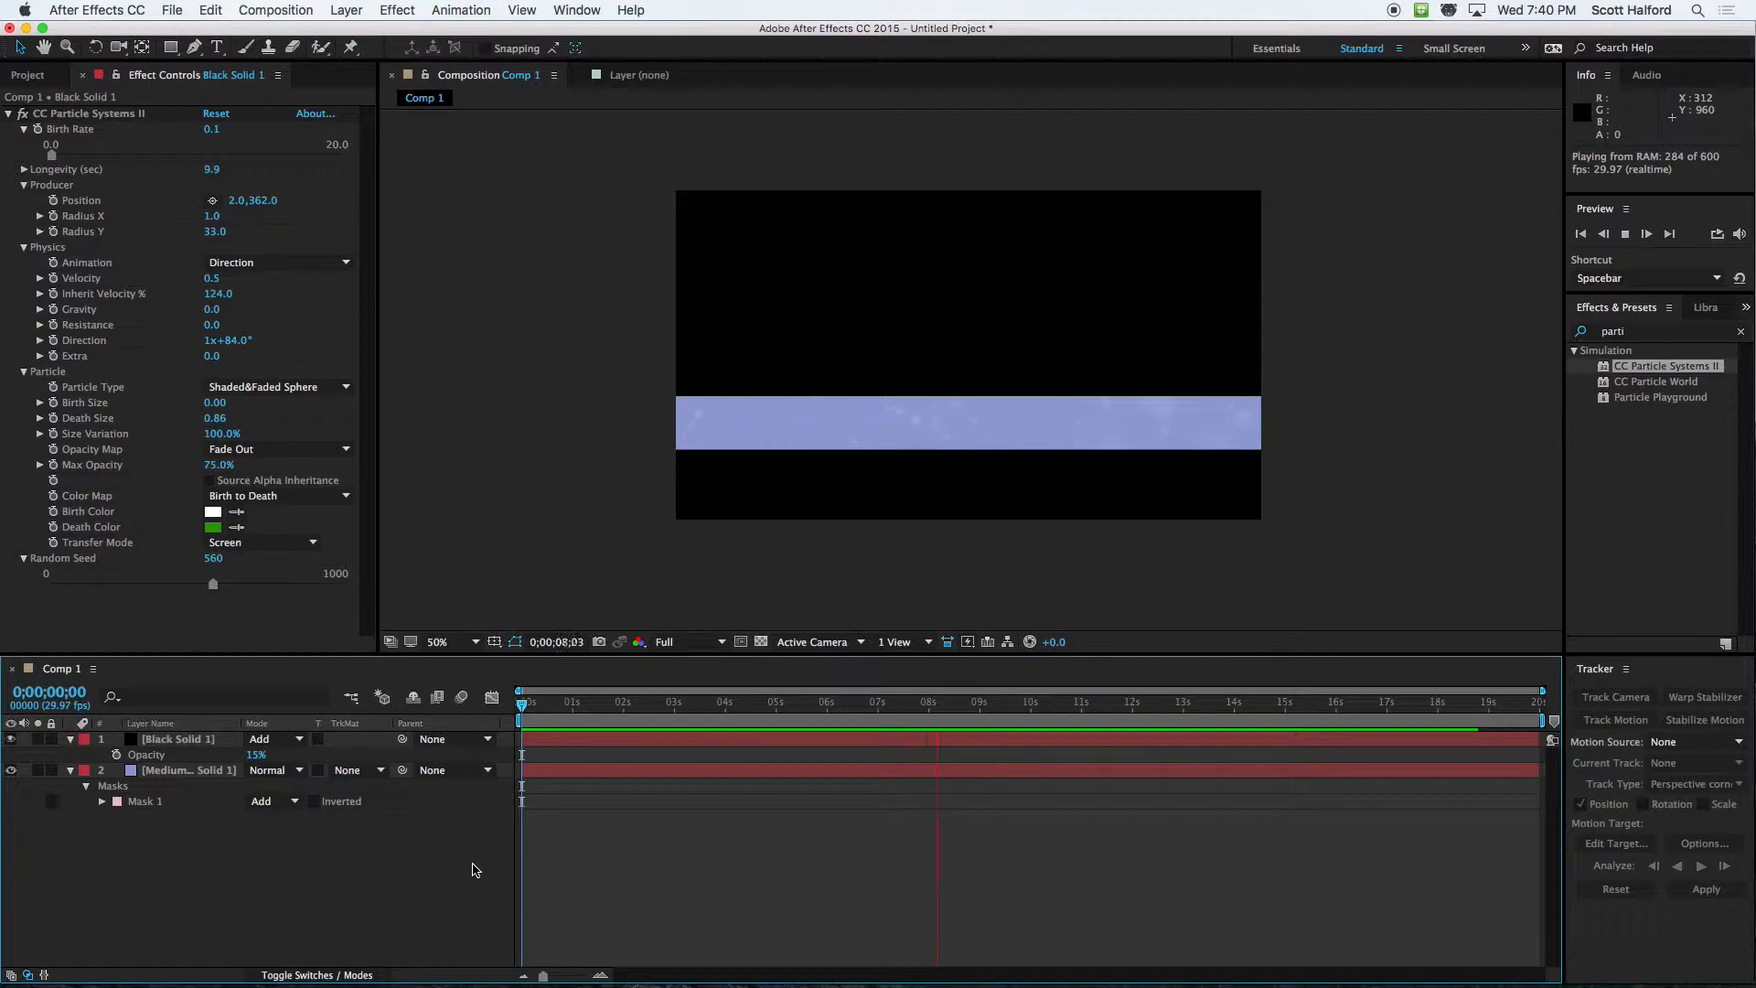
key("space")
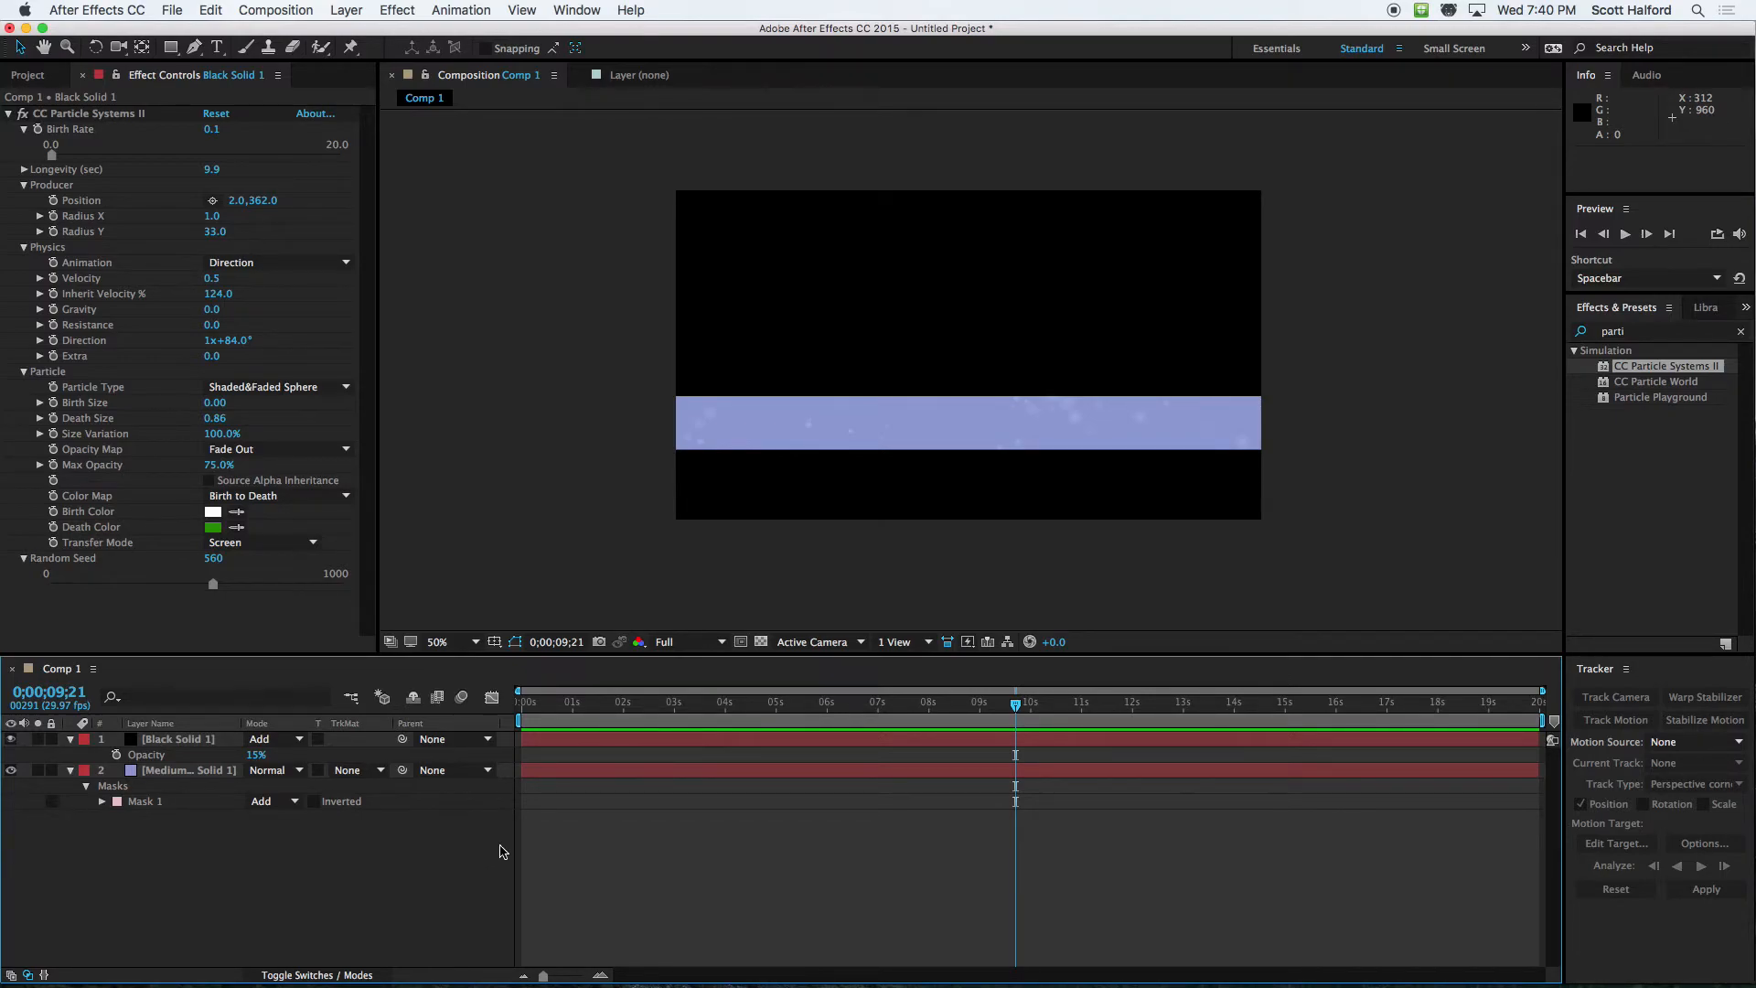
key("super+Tab")
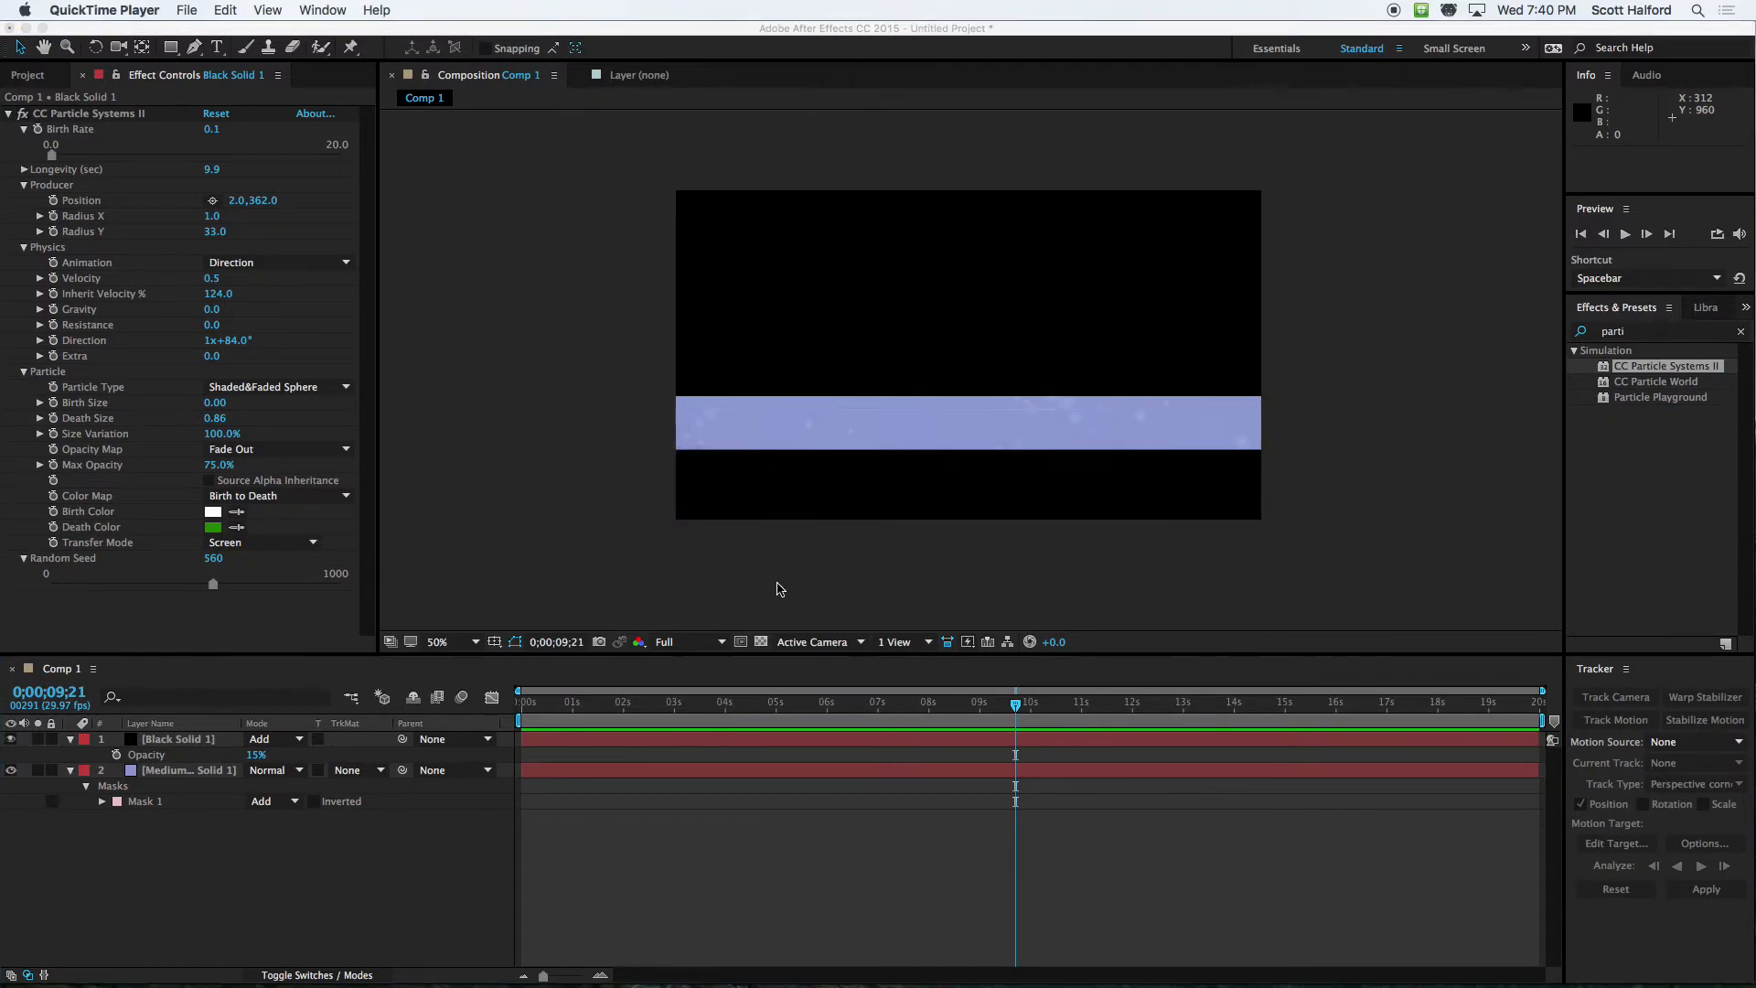